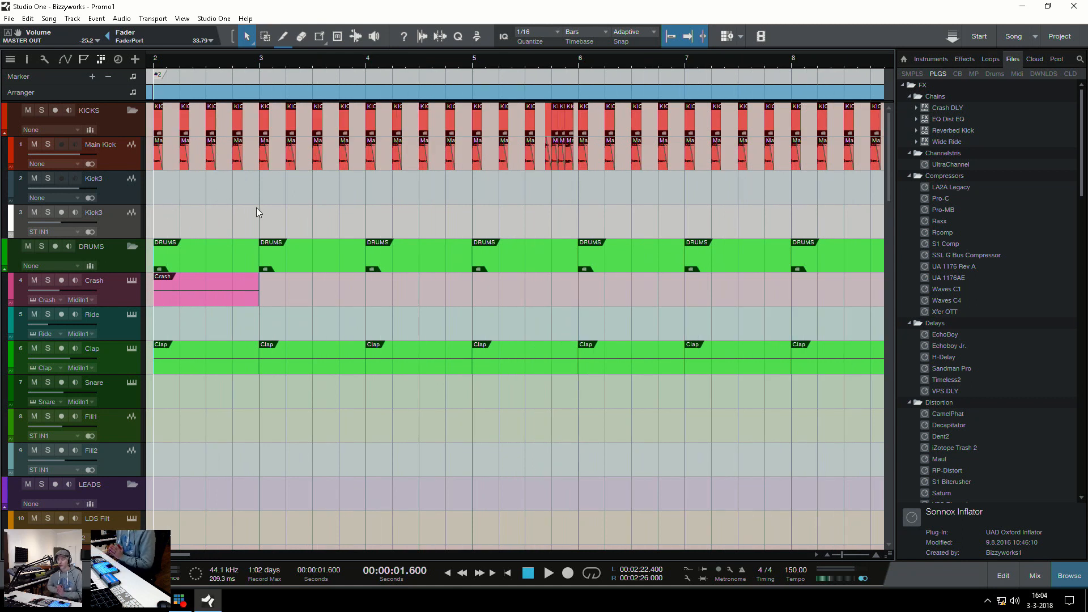
# Switch from the Promo1 song to the open song 2018-03-03 Bizzyworks
pyautogui.scroll(-4, 278, 277)
pyautogui.scroll(4, 278, 277)
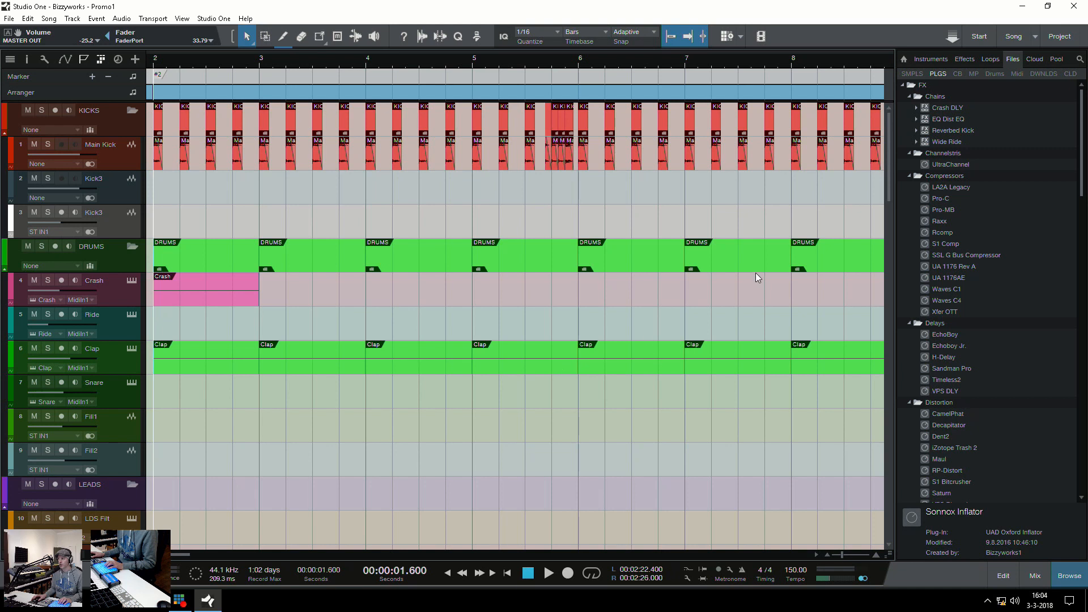
pyautogui.click(1037, 38)
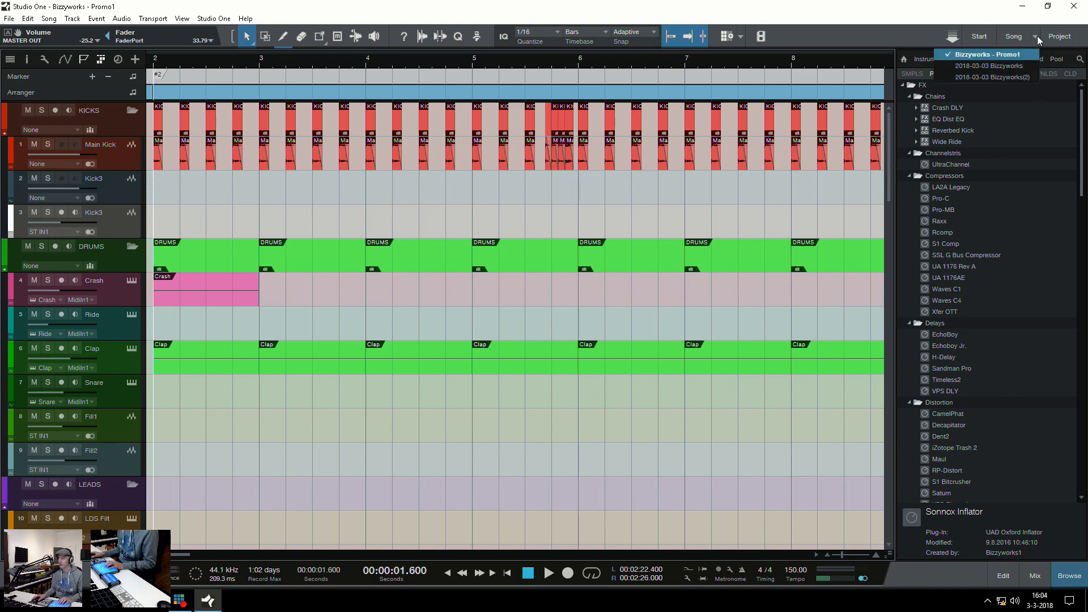
pyautogui.click(1011, 67)
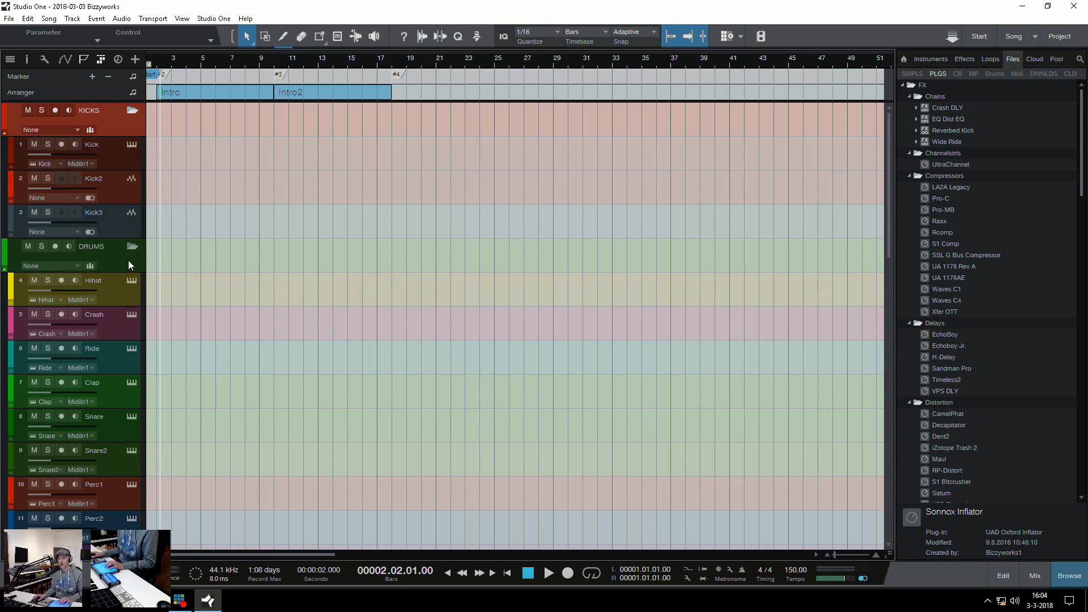
# Open the Hihat track's Phalanx instrument editor, move its window over the arrangement to inspect it, and close it
pyautogui.scroll(-1, 122, 262)
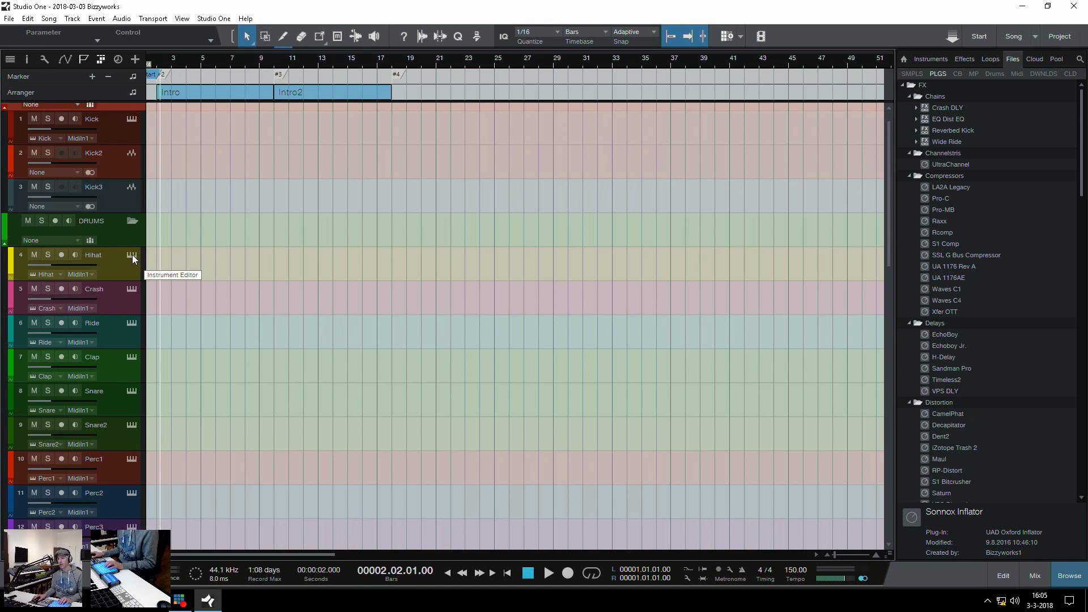
pyautogui.click(131, 257)
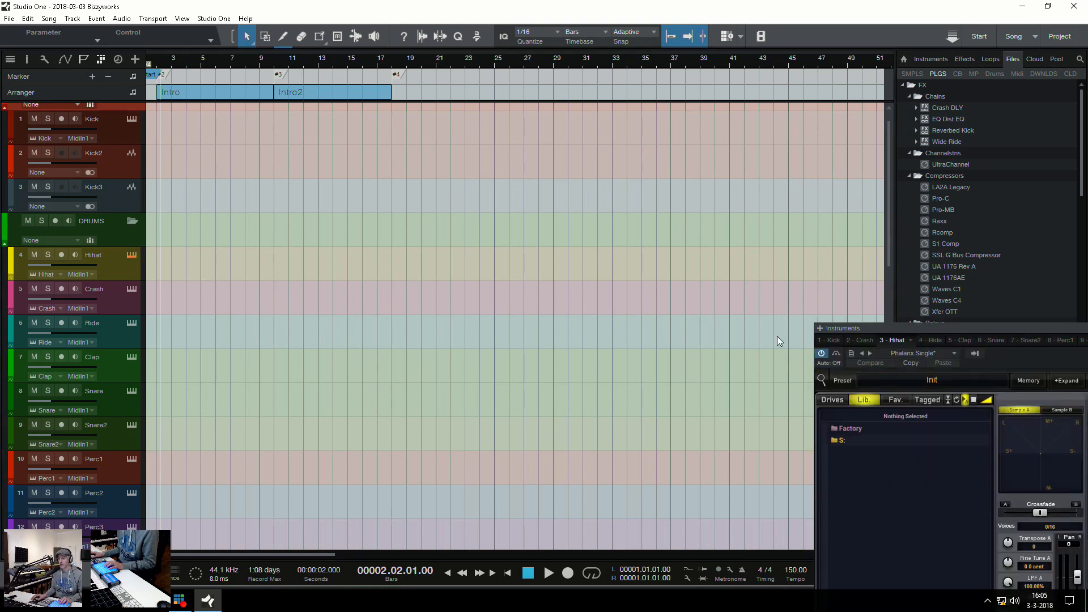
pyautogui.moveTo(980, 330); pyautogui.dragTo(446, 88)
pyautogui.moveTo(542, 87); pyautogui.dragTo(497, 60)
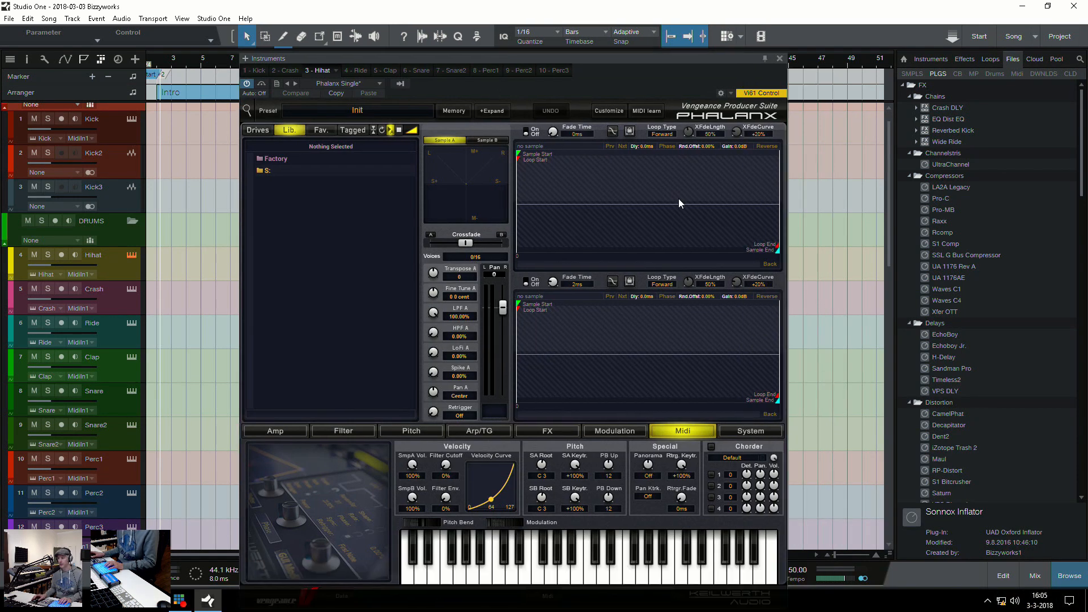
pyautogui.click(780, 58)
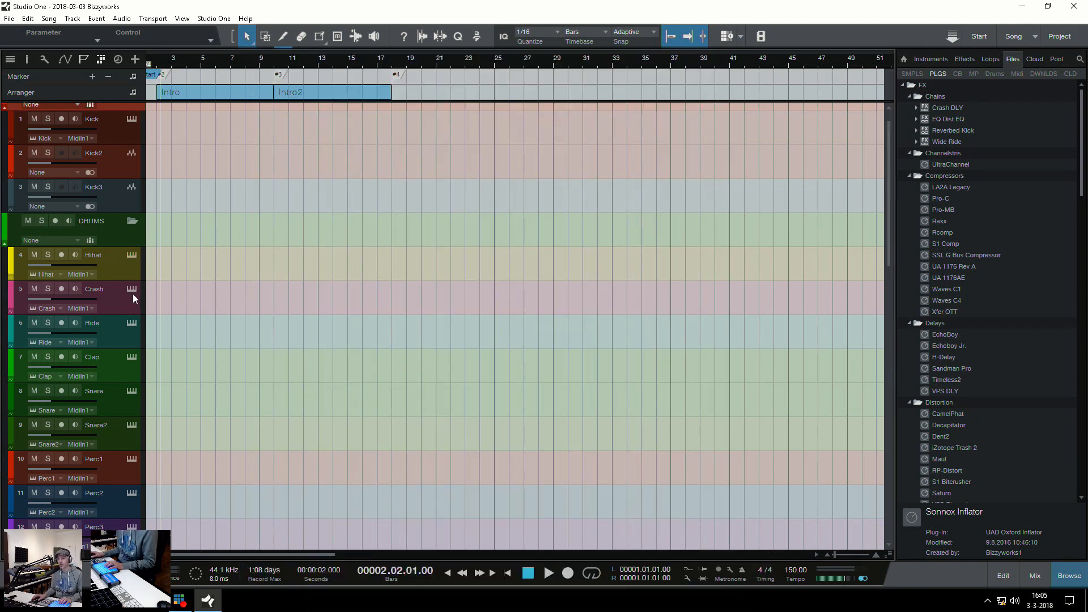
# Look through the template's tracks from the percussion down to the FX folder, selecting the LEADS folder and the Lead1 track
pyautogui.scroll(-8, 197, 352)
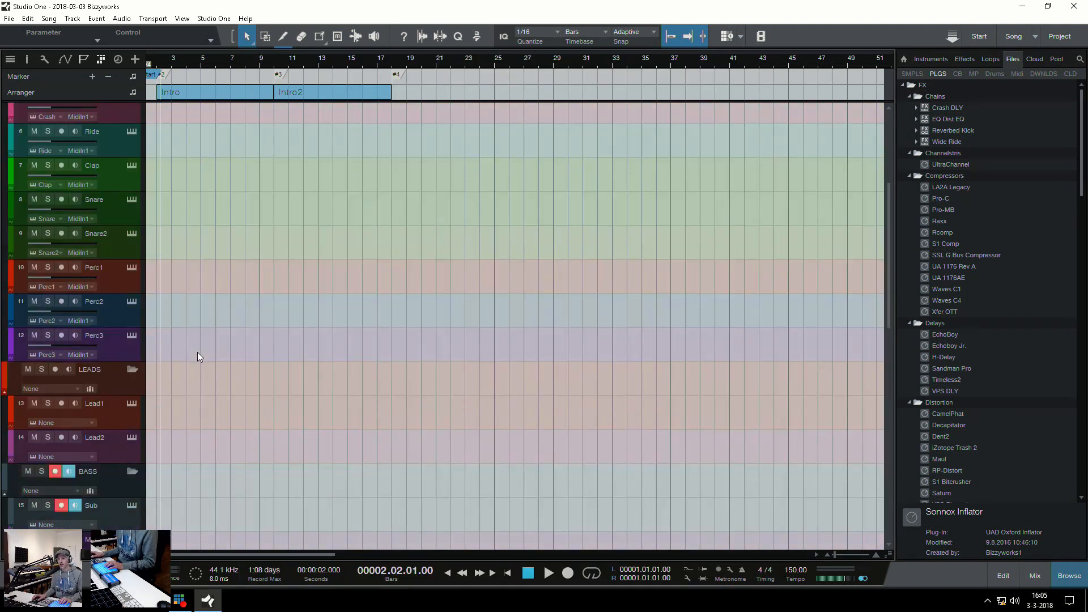
pyautogui.click(117, 283)
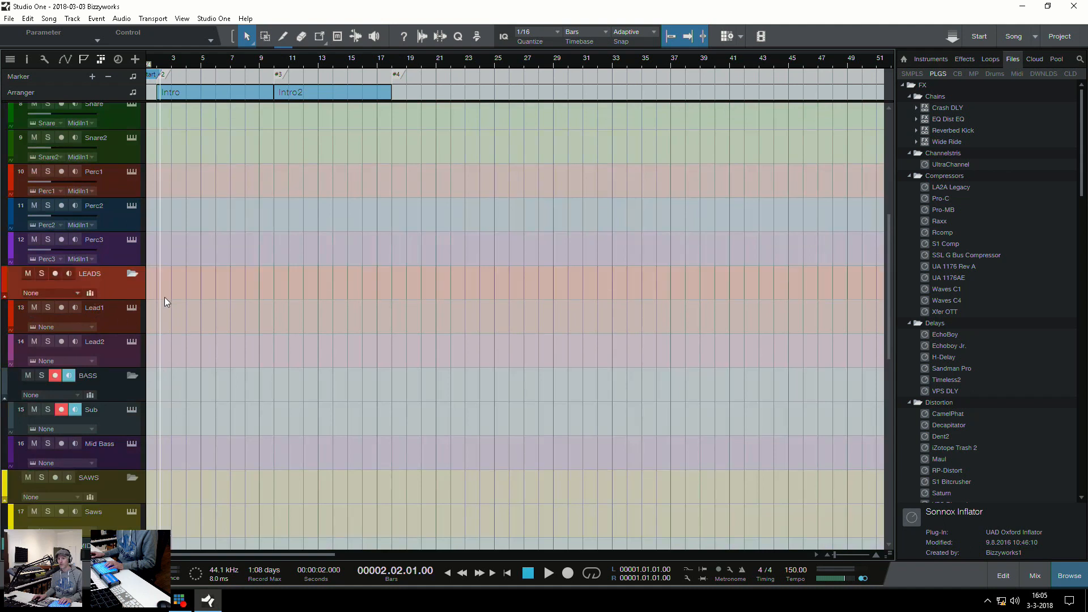
pyautogui.click(125, 321)
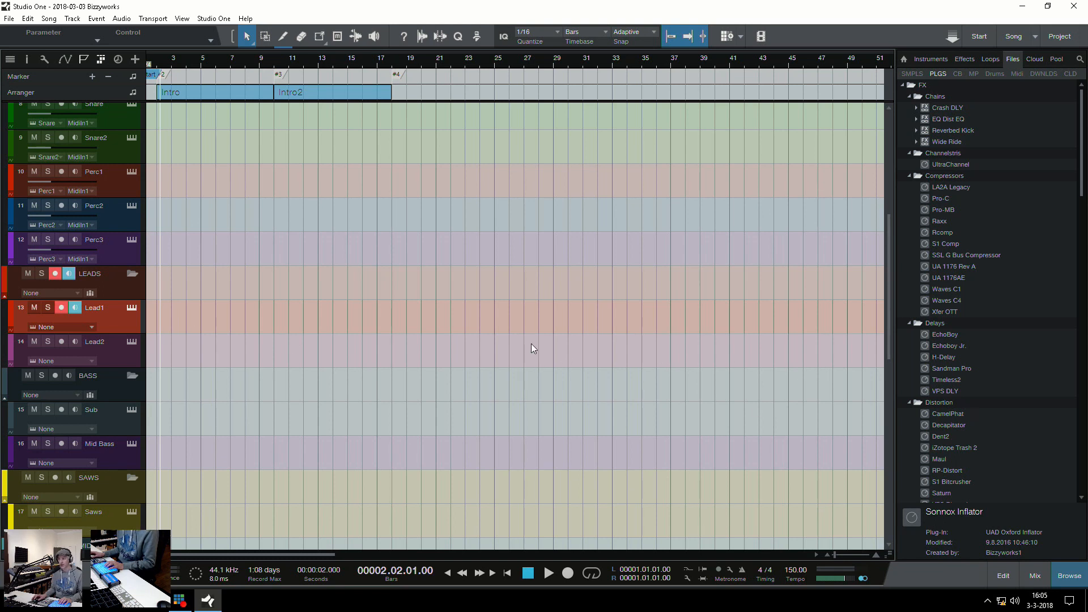
pyautogui.scroll(-20, 971, 348)
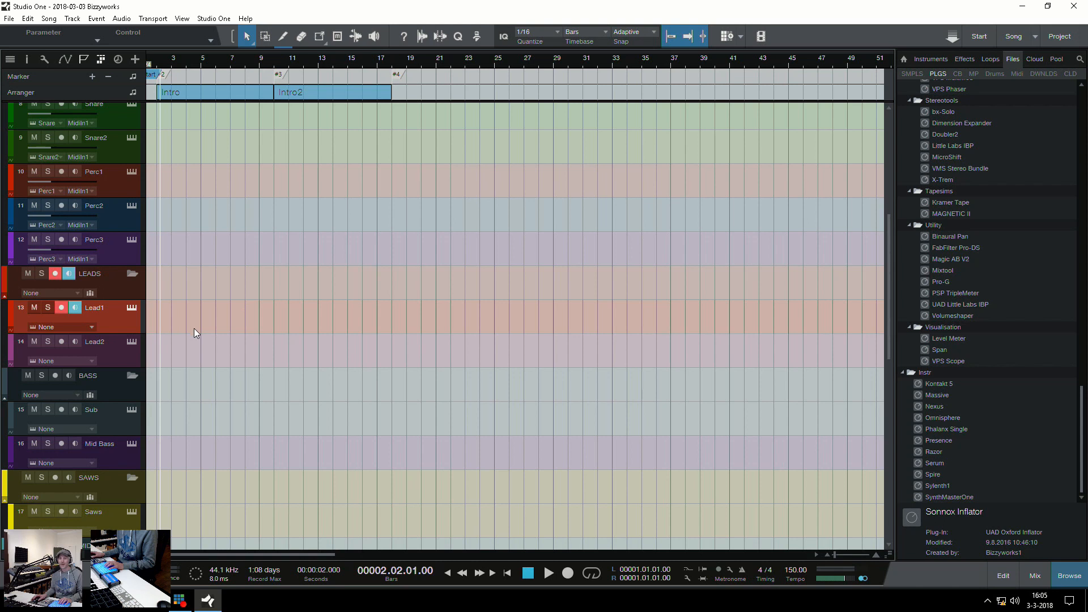
pyautogui.scroll(-3, 224, 355)
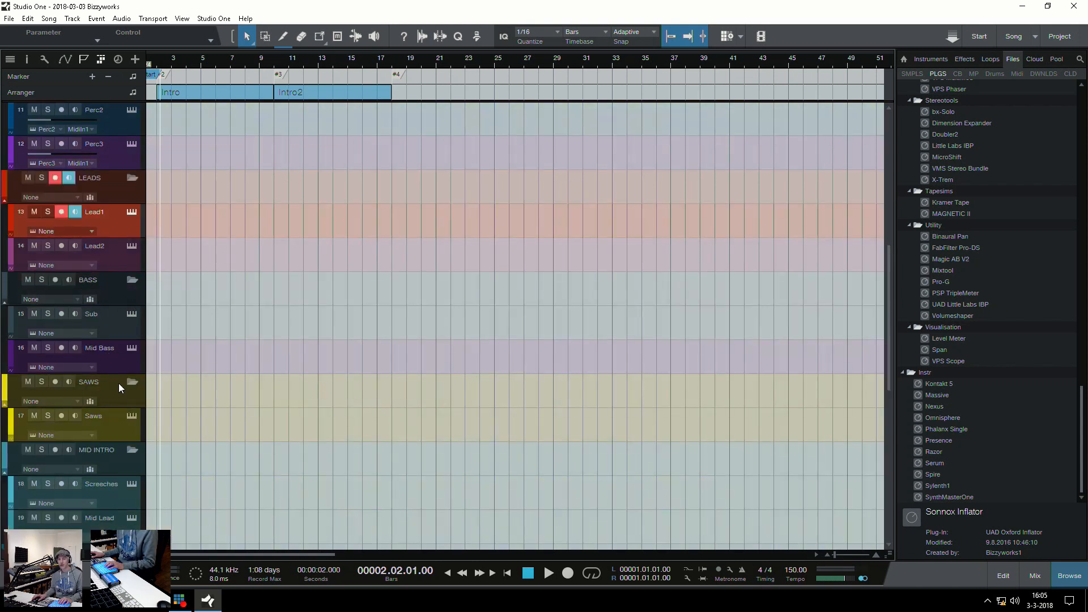
pyautogui.scroll(-6, 118, 383)
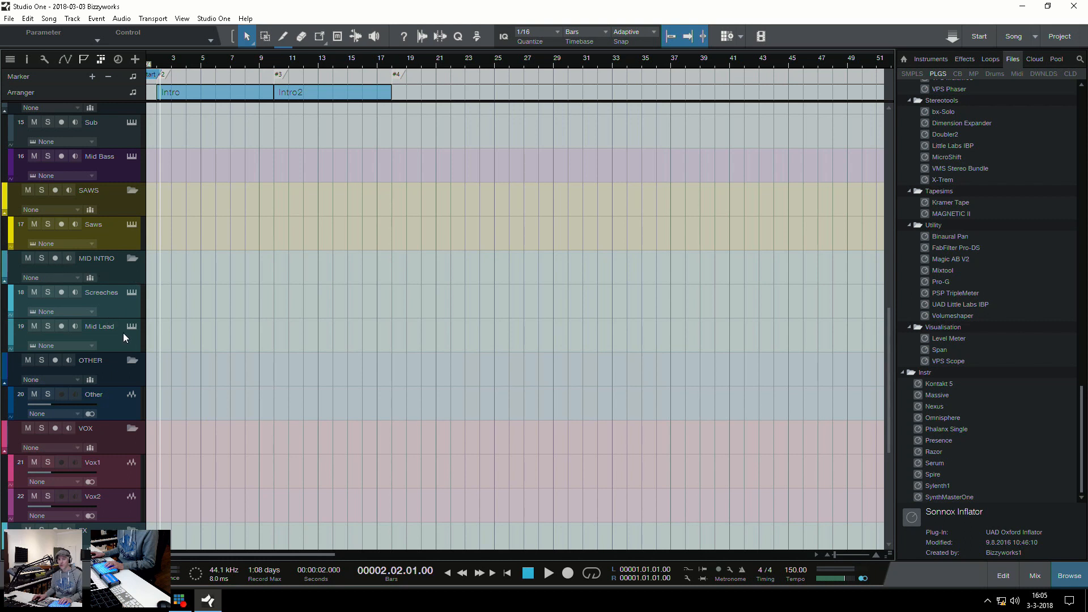
pyautogui.scroll(-6, 165, 343)
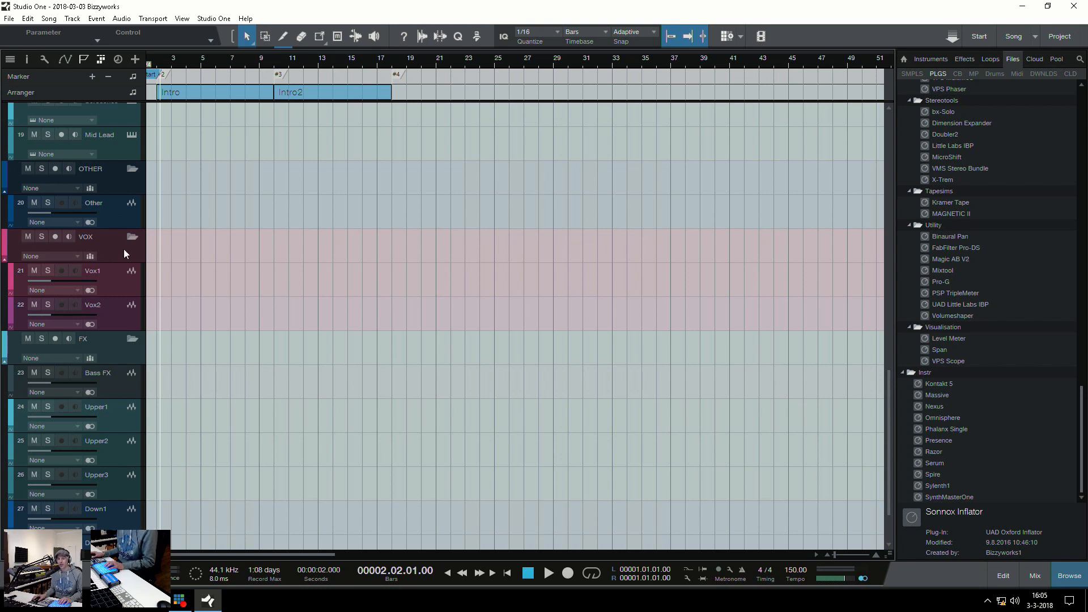
pyautogui.scroll(-2, 186, 341)
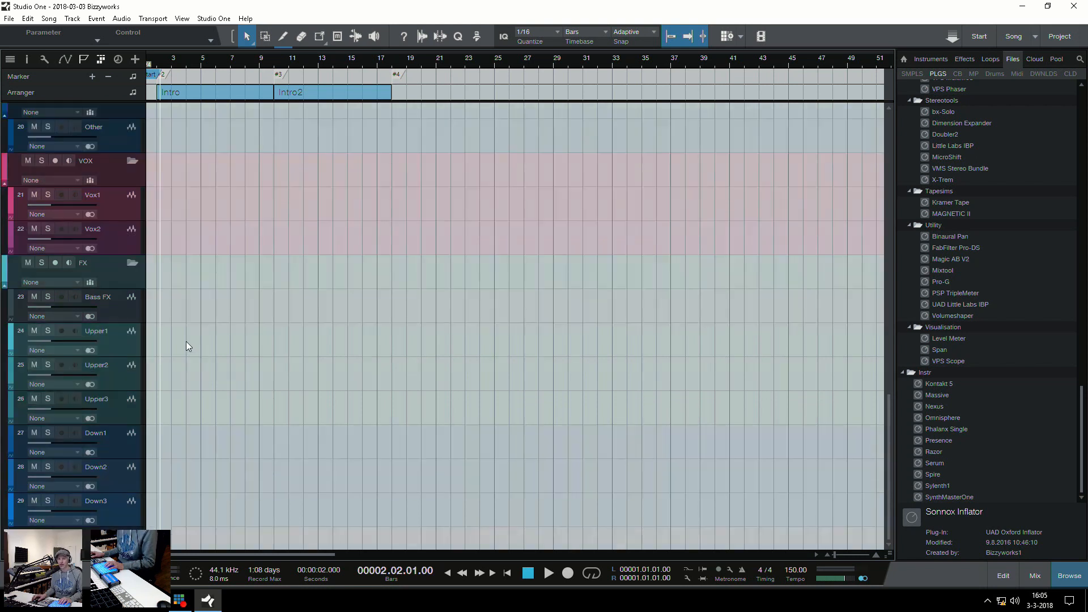
# Show the mixing console, enlarge it over the arrangement, and make its fader section taller
pyautogui.press('F3')
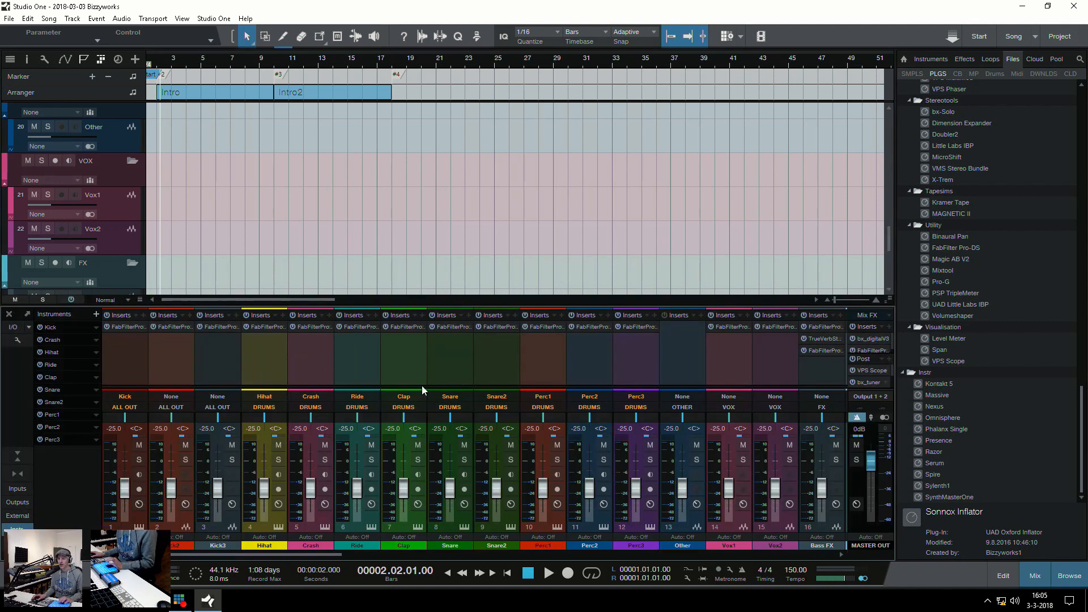
pyautogui.moveTo(492, 302); pyautogui.dragTo(490, 149)
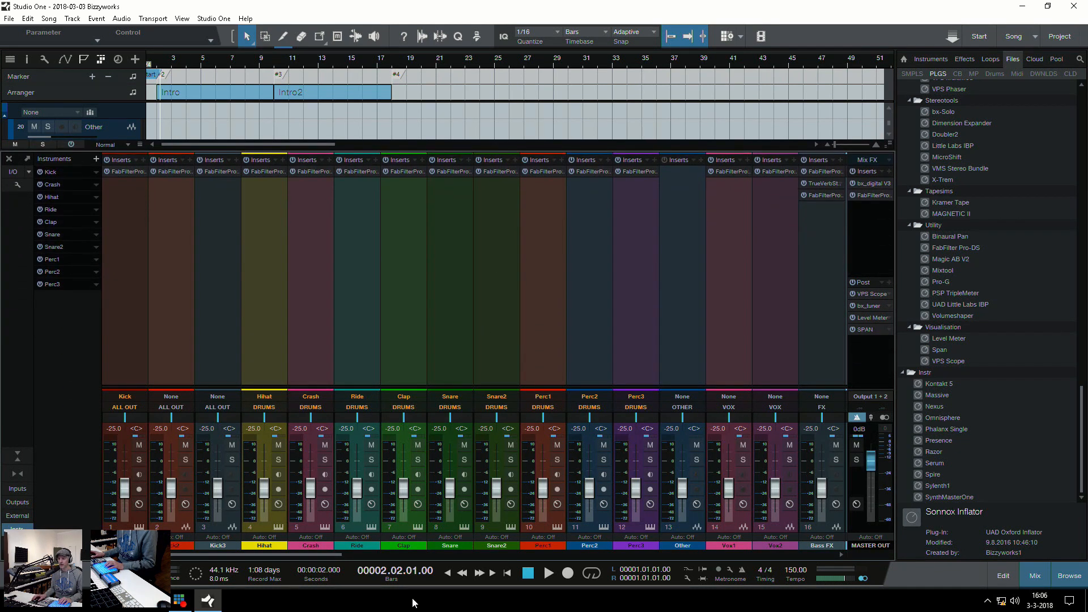
pyautogui.moveTo(409, 388); pyautogui.dragTo(404, 343)
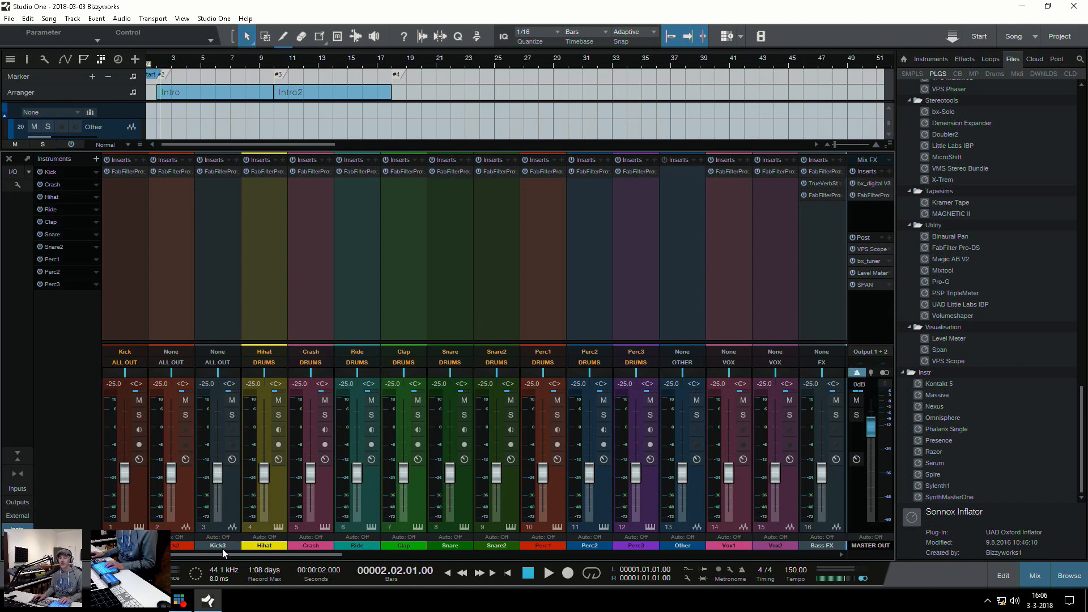
# Examine the console's reverb and delay FX channels and the group buses, selecting the DRUMS, KICKVERB and DRUMS OUT channels
pyautogui.moveTo(213, 553); pyautogui.dragTo(491, 558)
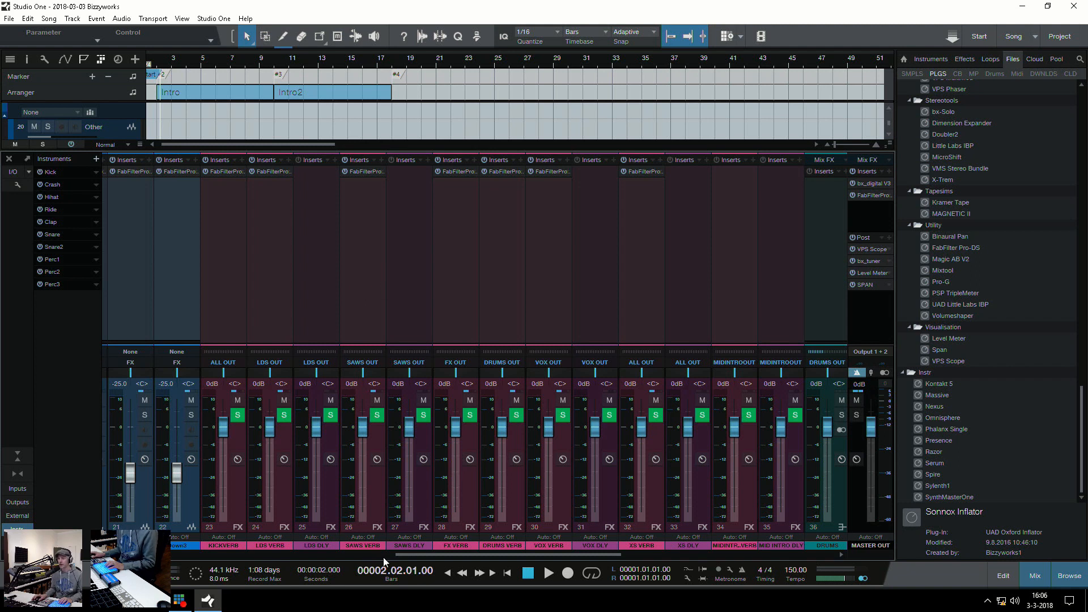
pyautogui.moveTo(420, 554); pyautogui.dragTo(610, 553)
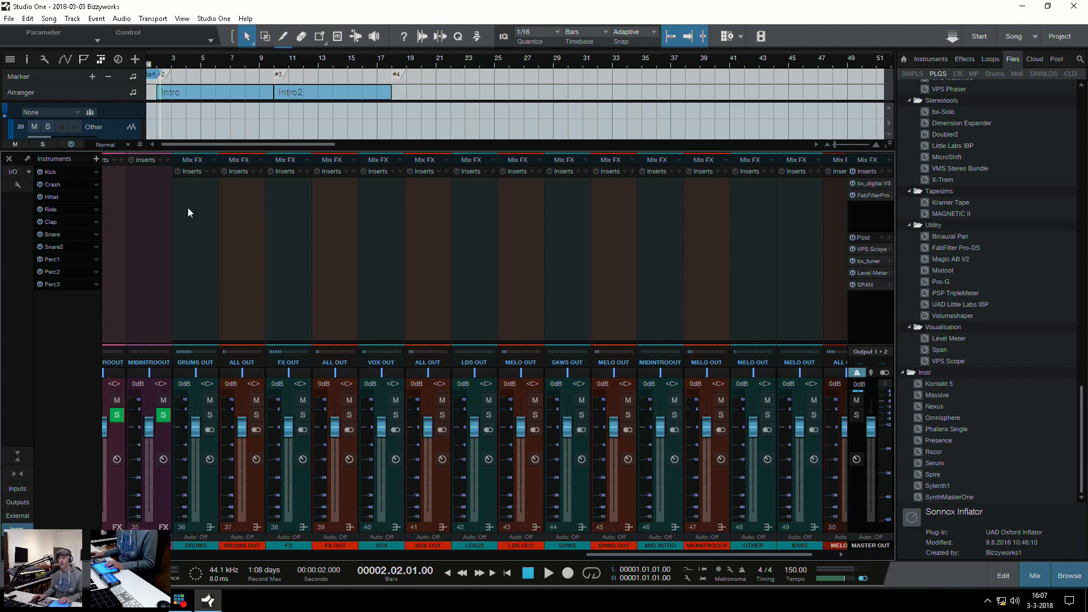
pyautogui.click(207, 210)
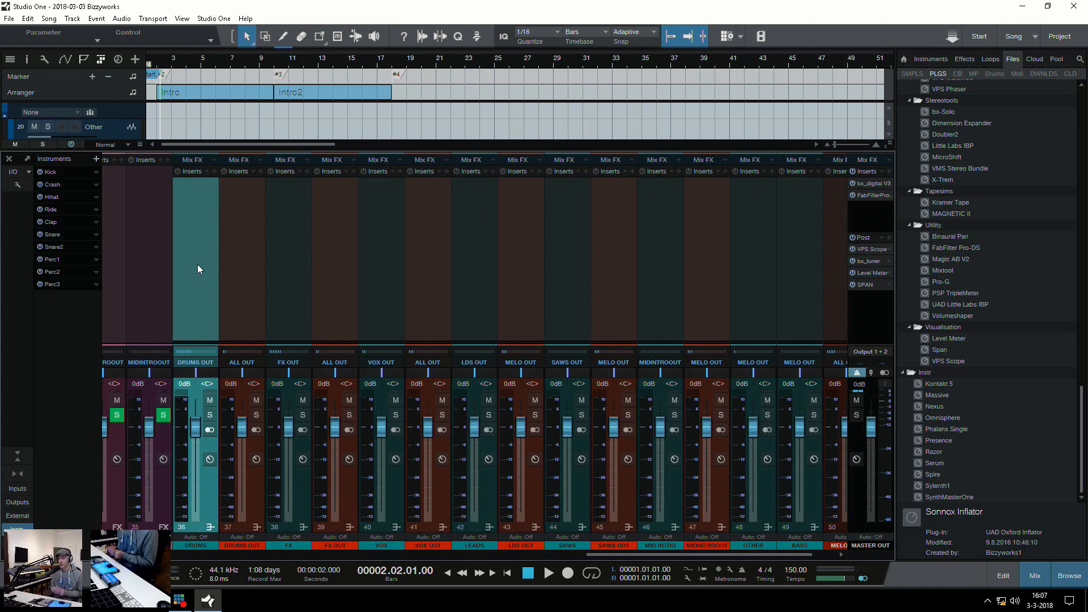
pyautogui.moveTo(709, 552); pyautogui.dragTo(460, 554)
pyautogui.click(231, 275)
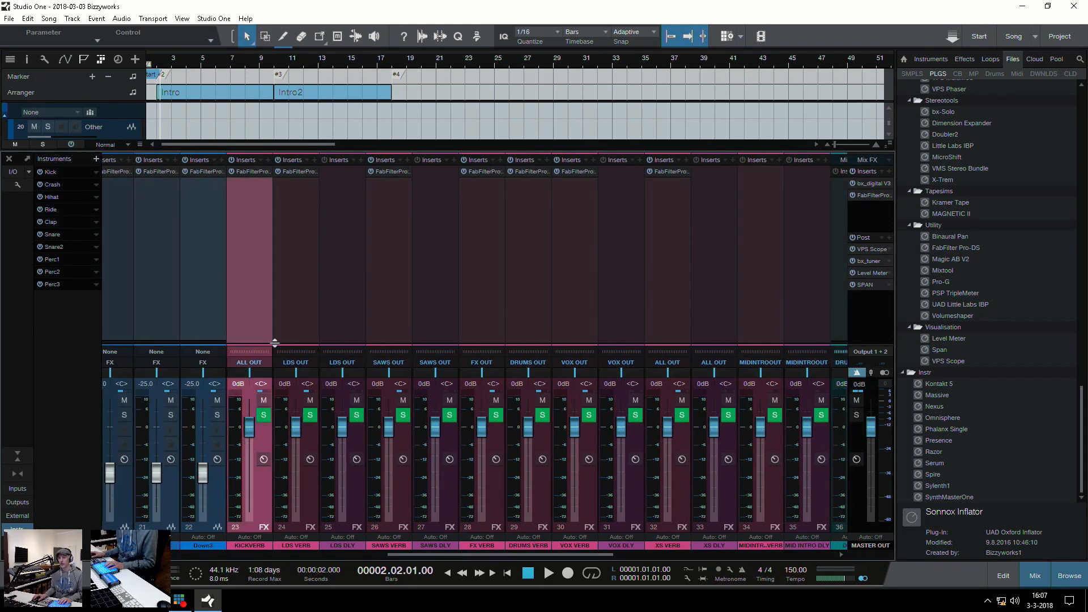
pyautogui.moveTo(476, 556); pyautogui.dragTo(620, 552)
pyautogui.click(435, 236)
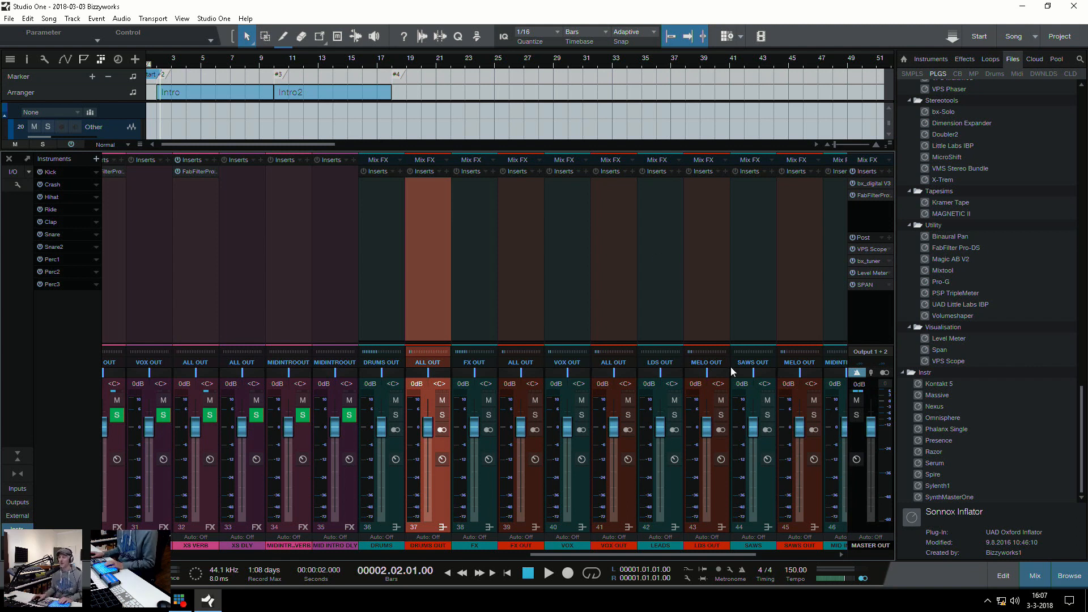
pyautogui.moveTo(691, 556); pyautogui.dragTo(782, 558)
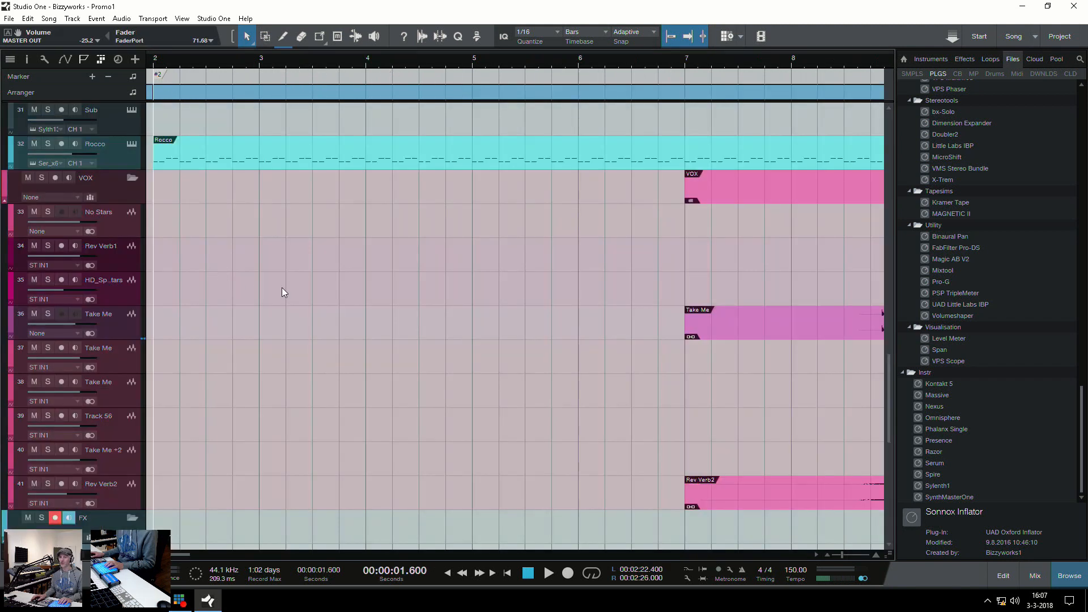
# Switch back to the Bizzyworks - Promo1 song and start playing its arrangement from bar 2
pyautogui.scroll(5, 255, 309)
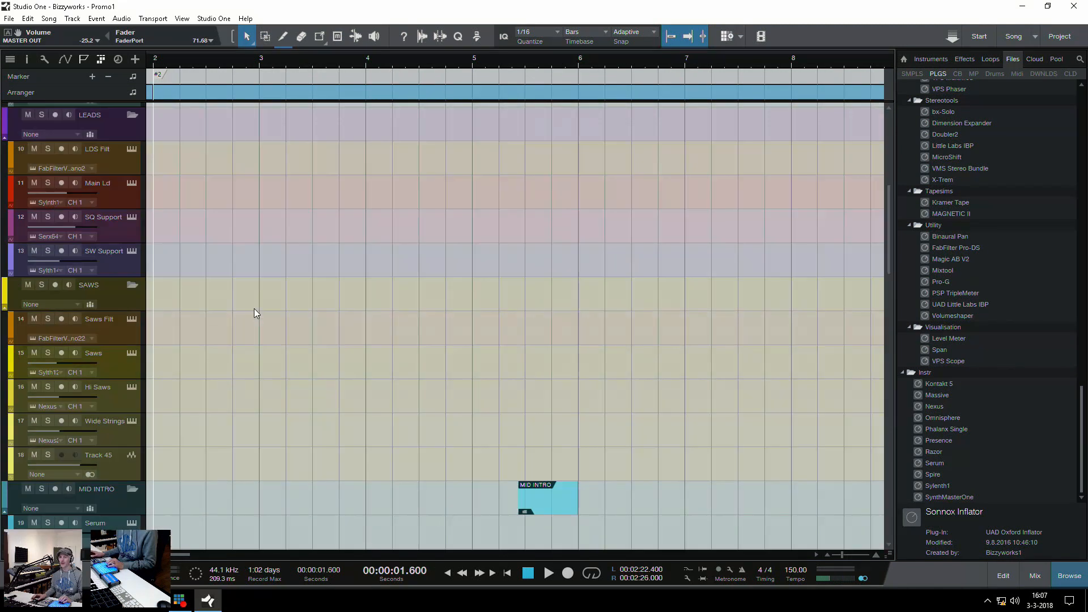
pyautogui.scroll(5, 254, 309)
pyautogui.press('w')
pyautogui.press('w')
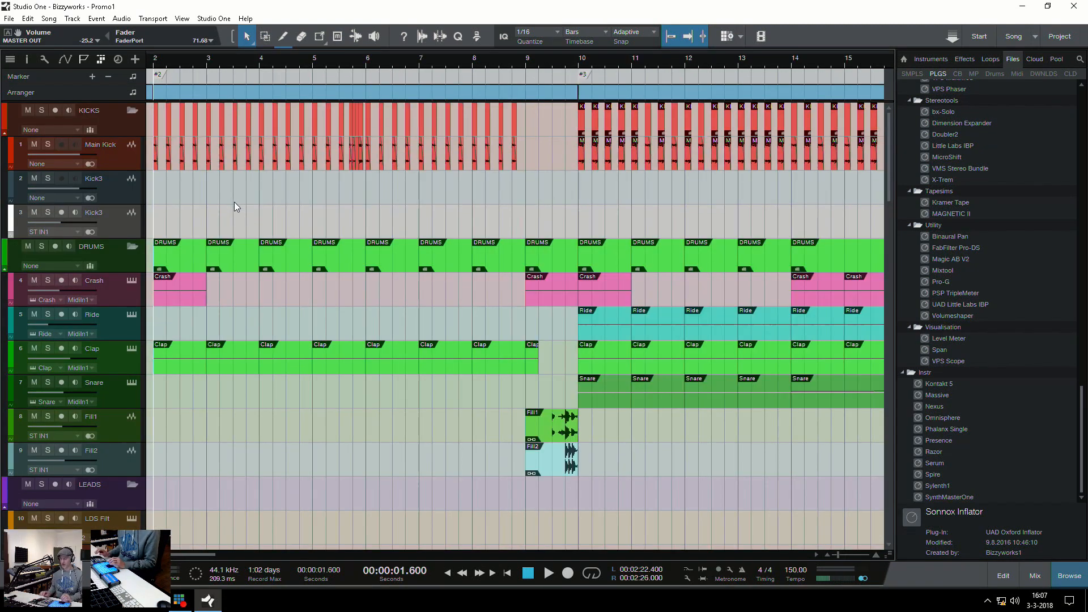
pyautogui.press('space')
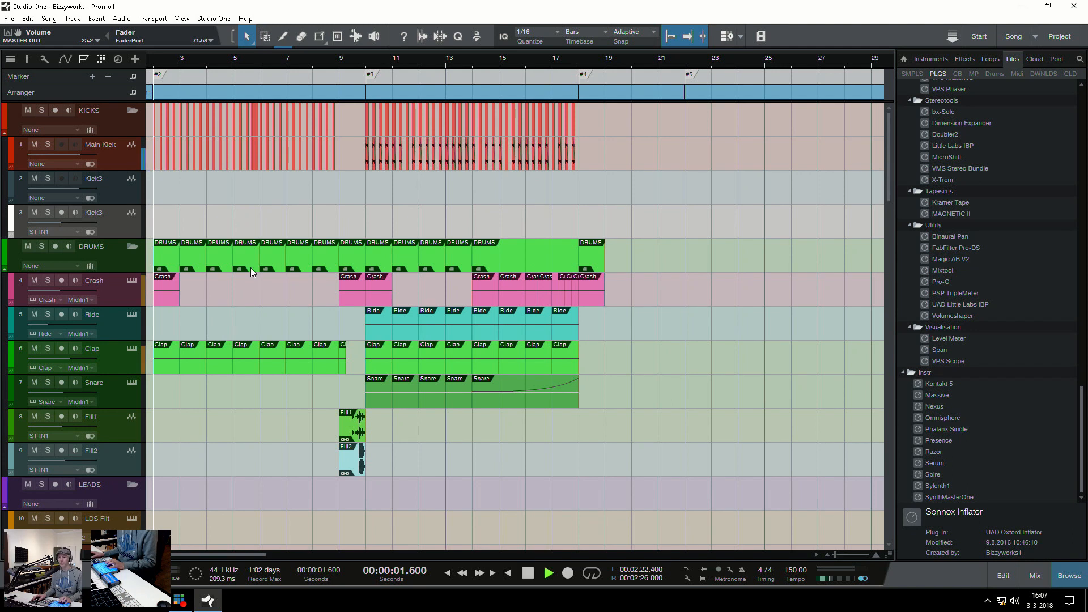
# Raise the MASTER OUT fader to 0 dB in the console during playback, and hide the console
pyautogui.press('F3')
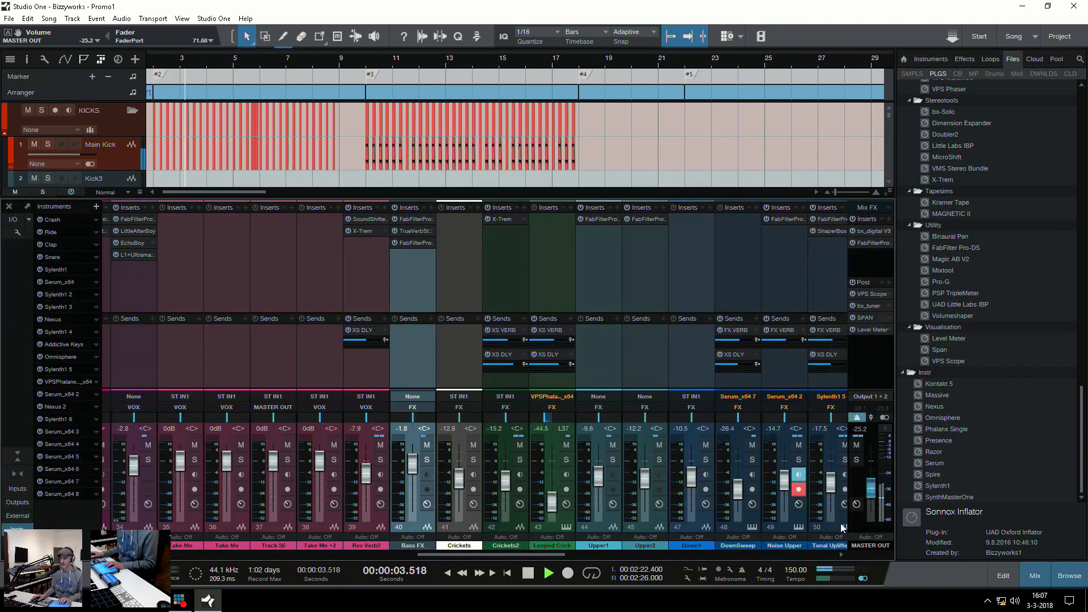
pyautogui.moveTo(876, 491); pyautogui.dragTo(868, 463)
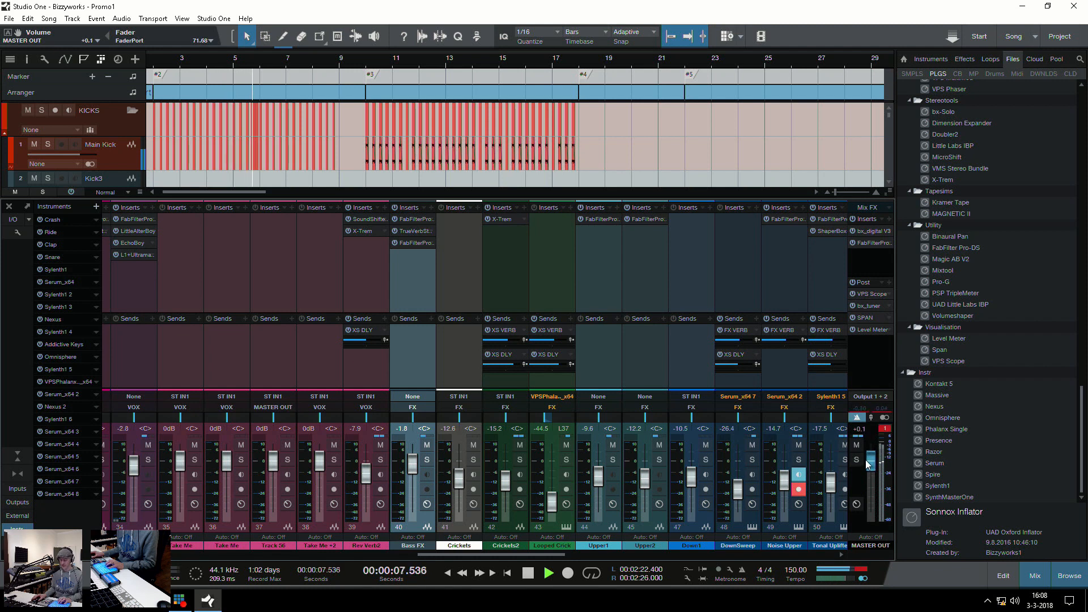
pyautogui.press('F3')
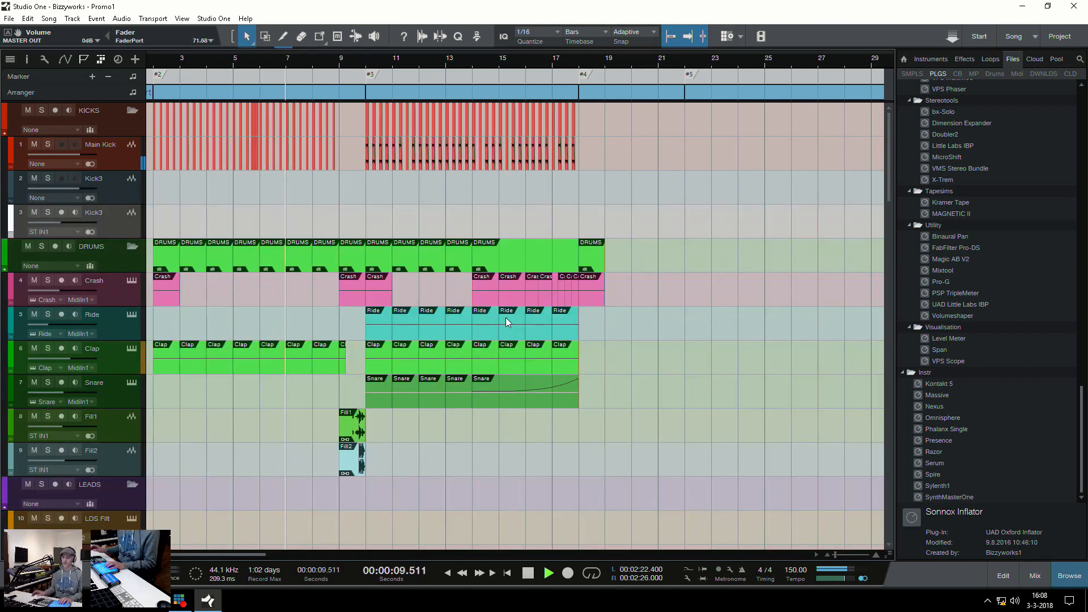
# Examine the drum tracks' intro and build-up events from bar 2 to bar 18 while the song plays
pyautogui.scroll(-2, 502, 385)
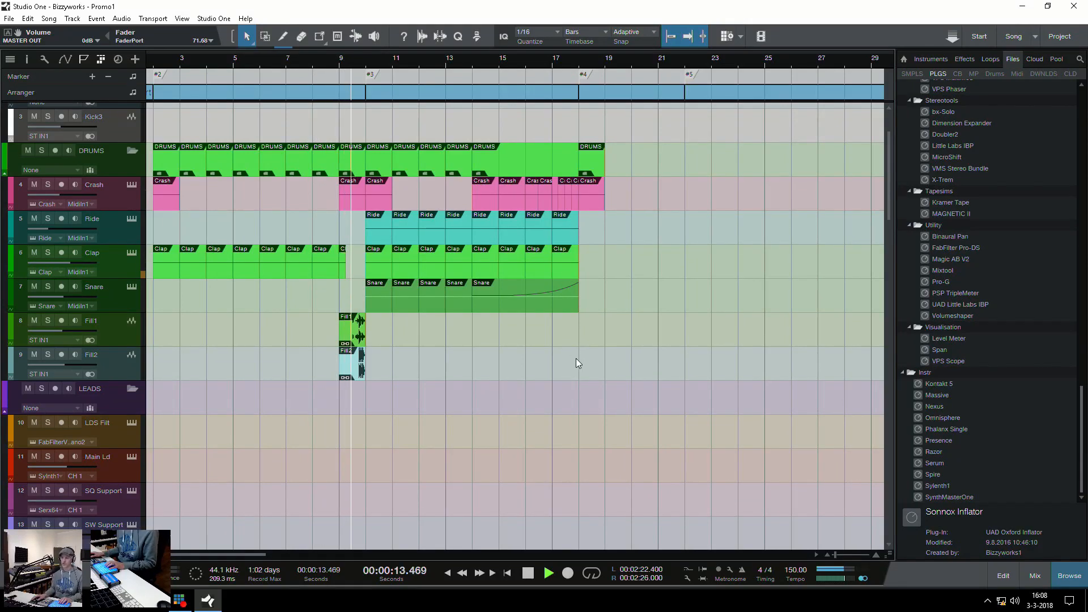
pyautogui.press('w')
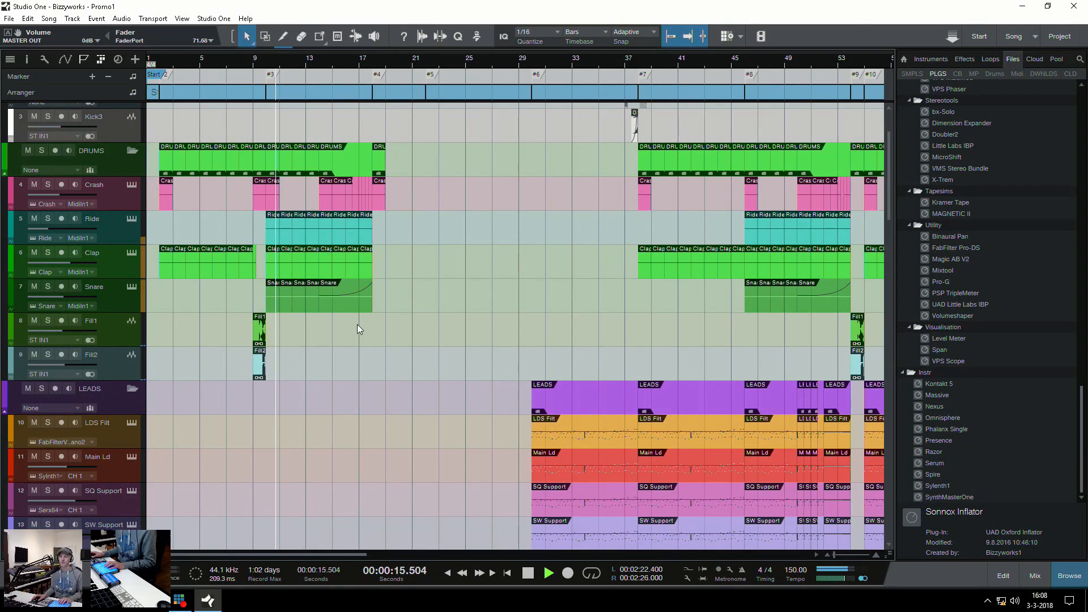
pyautogui.press('e')
pyautogui.press('e')
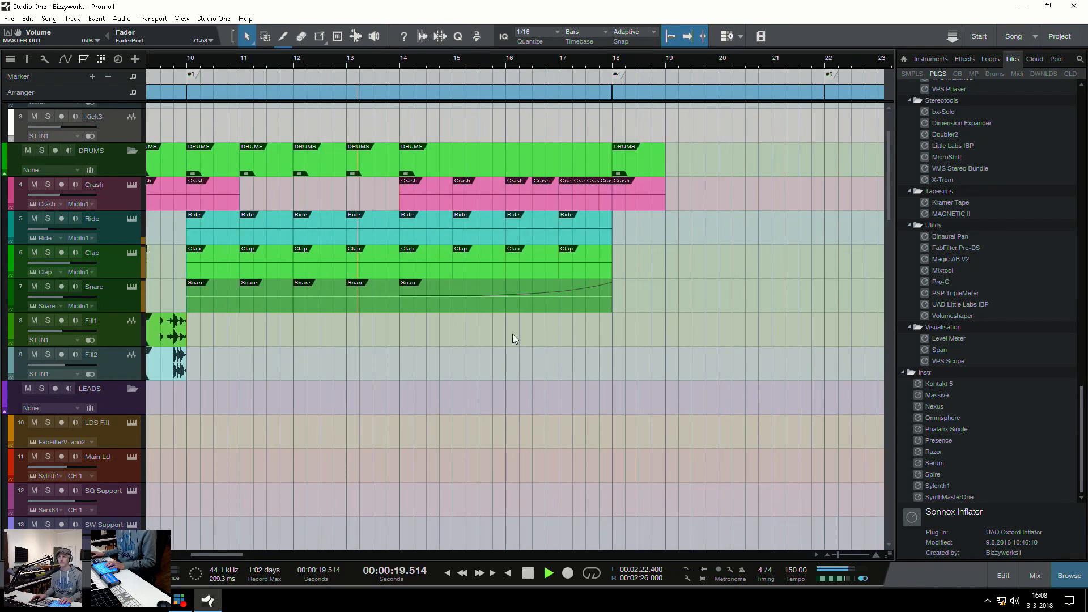
pyautogui.press('w')
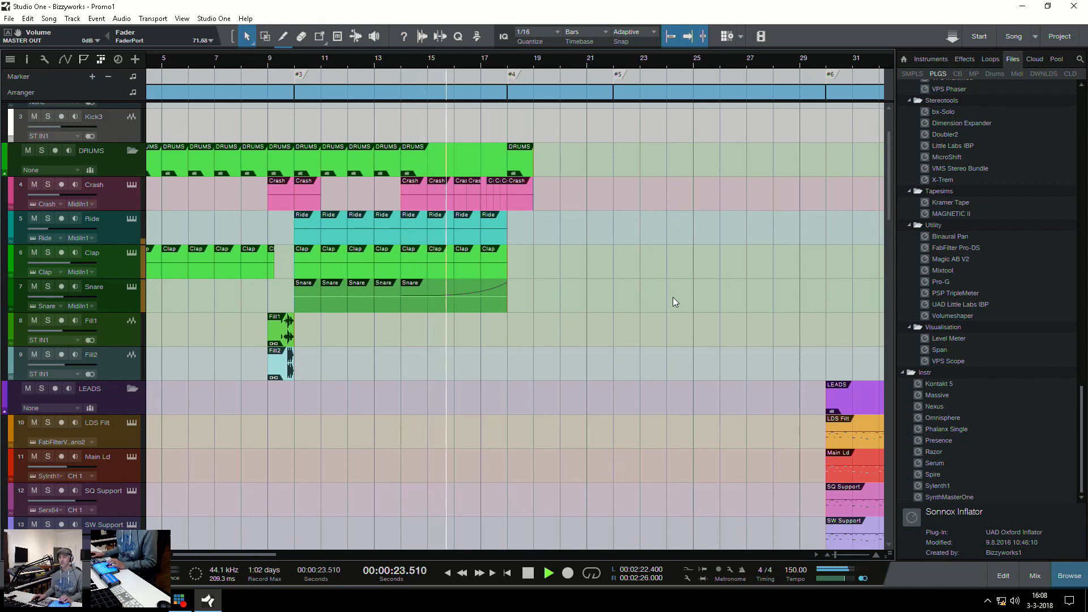
pyautogui.scroll(-3, 635, 302)
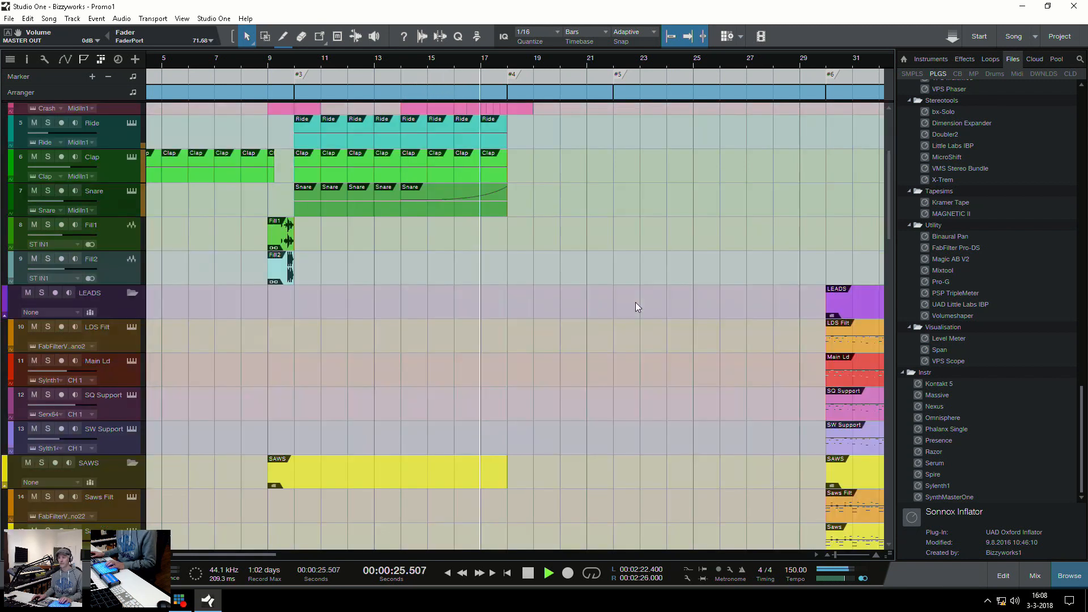
pyautogui.scroll(-10, 635, 302)
pyautogui.press('w')
pyautogui.press('w')
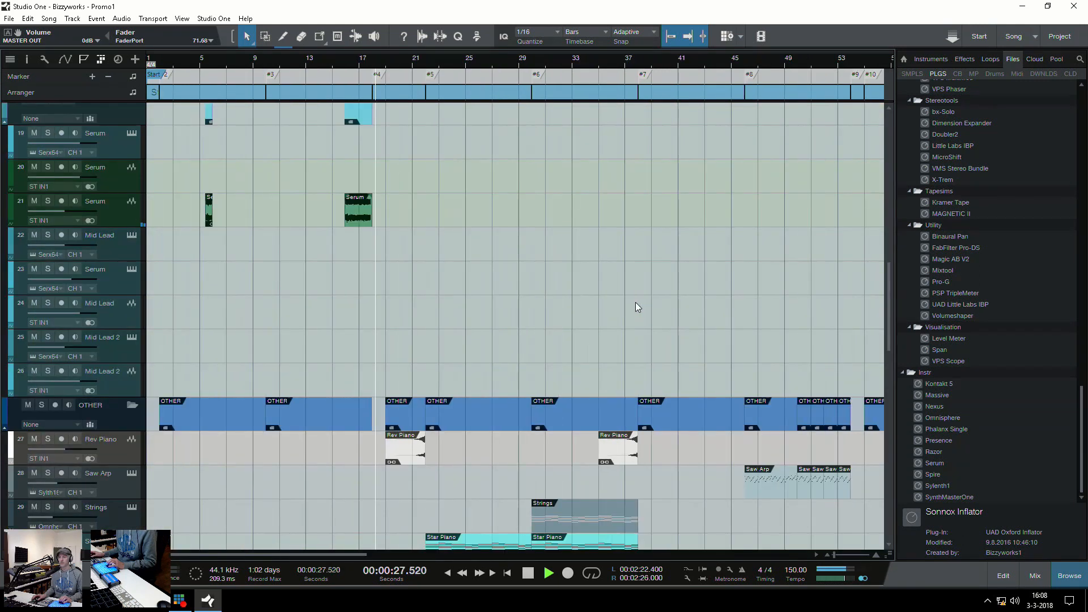
# Examine the VOX group and the Star Piano, Strings and Rocco events around markers #4 to #6 during playback
pyautogui.scroll(-5, 407, 322)
pyautogui.scroll(-2, 407, 307)
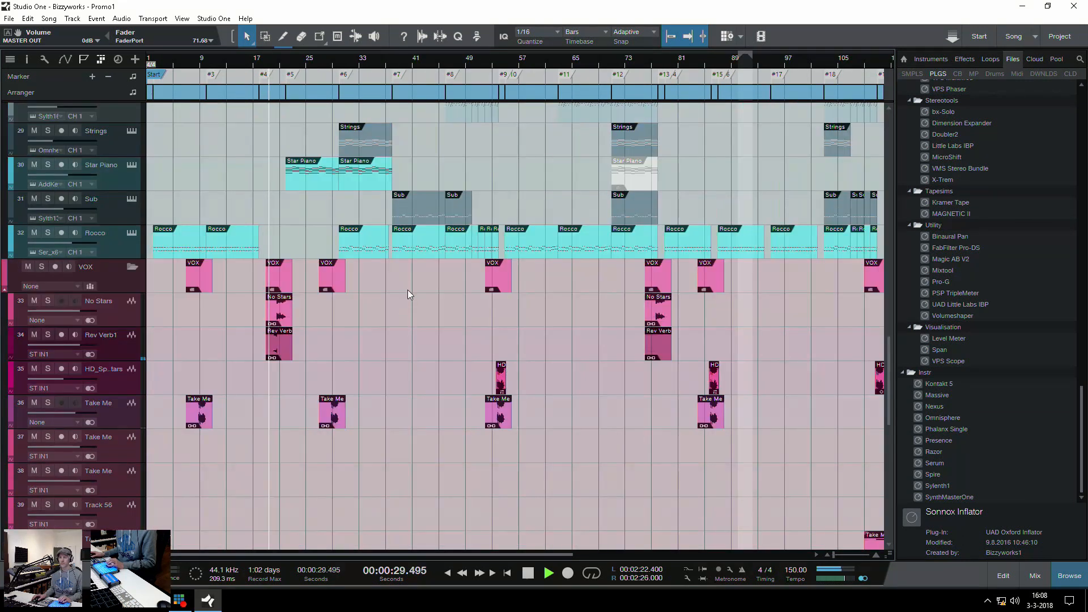
pyautogui.press('e')
pyautogui.press('e')
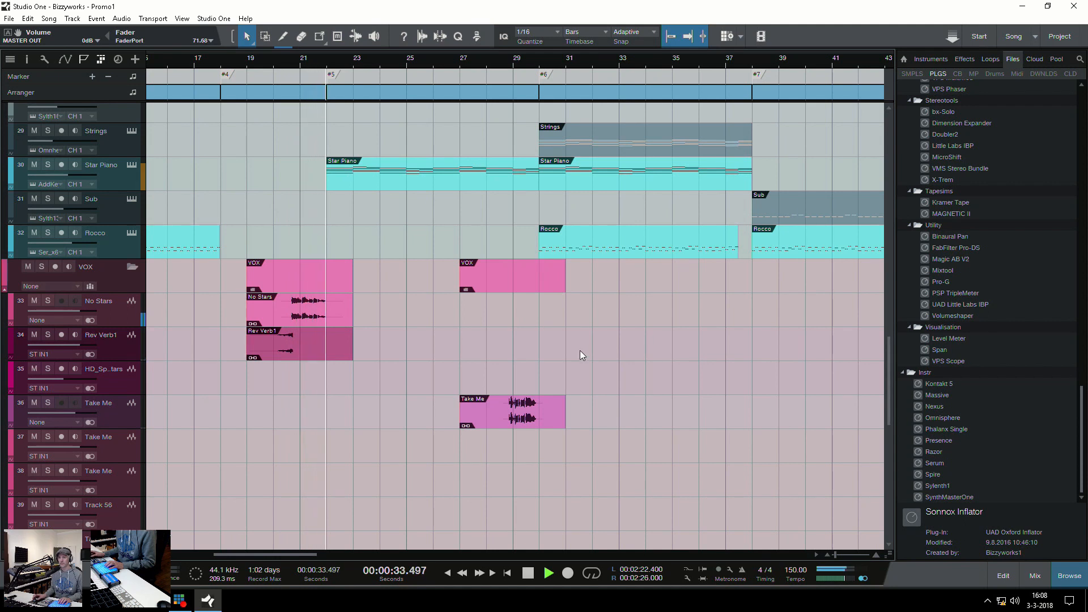
# Examine the LEADS and SAWS track groups across the arrangement from marker #6 onward during playback
pyautogui.scroll(15, 580, 350)
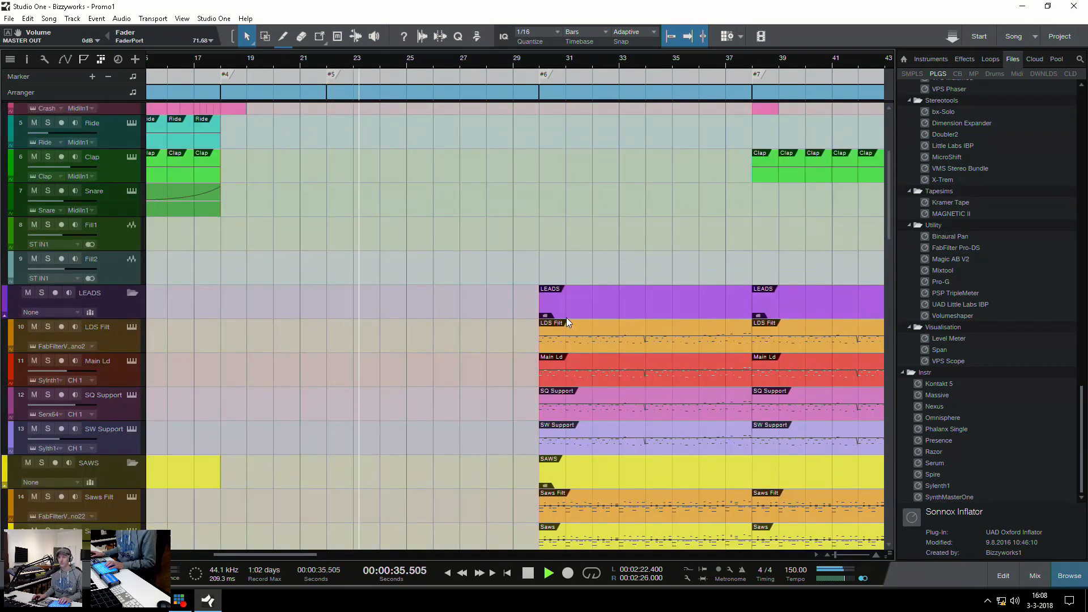
pyautogui.scroll(-2, 590, 347)
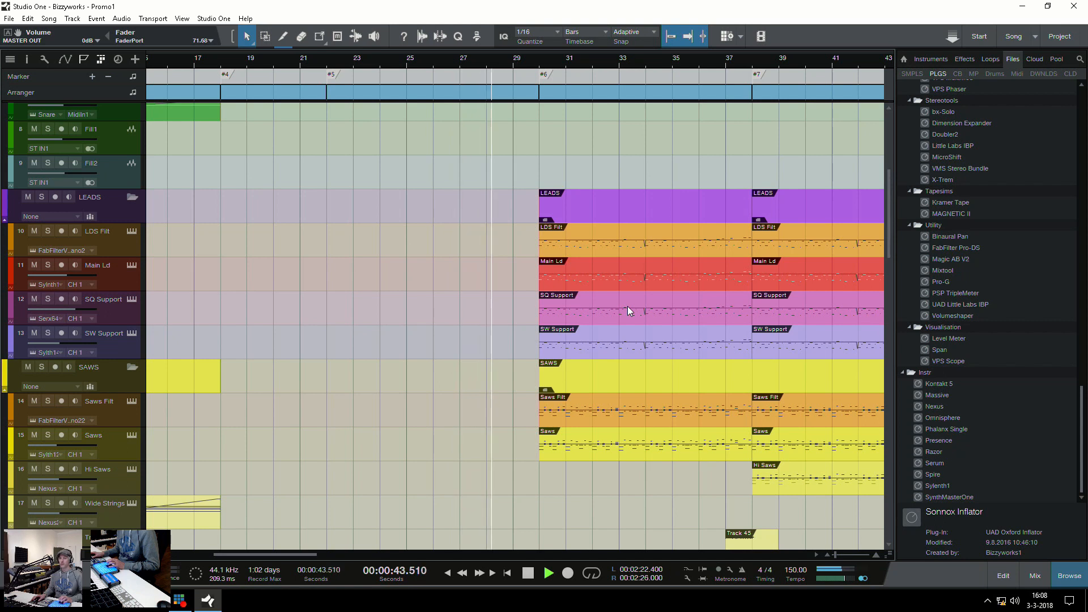
pyautogui.press('w')
pyautogui.press('w')
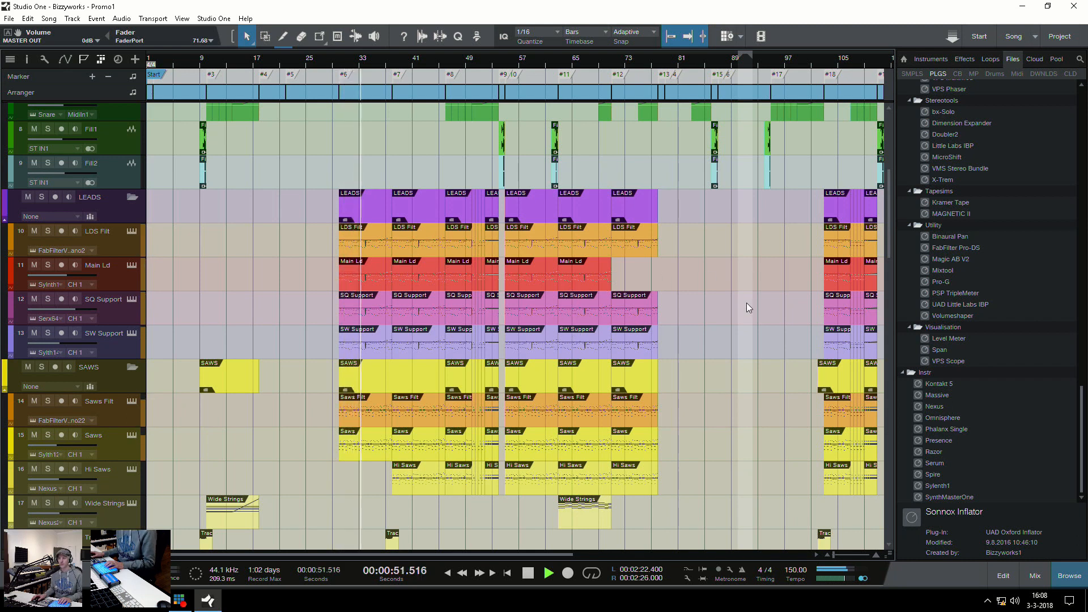
pyautogui.scroll(-3, 745, 305)
pyautogui.scroll(-3, 745, 305)
pyautogui.scroll(3, 745, 305)
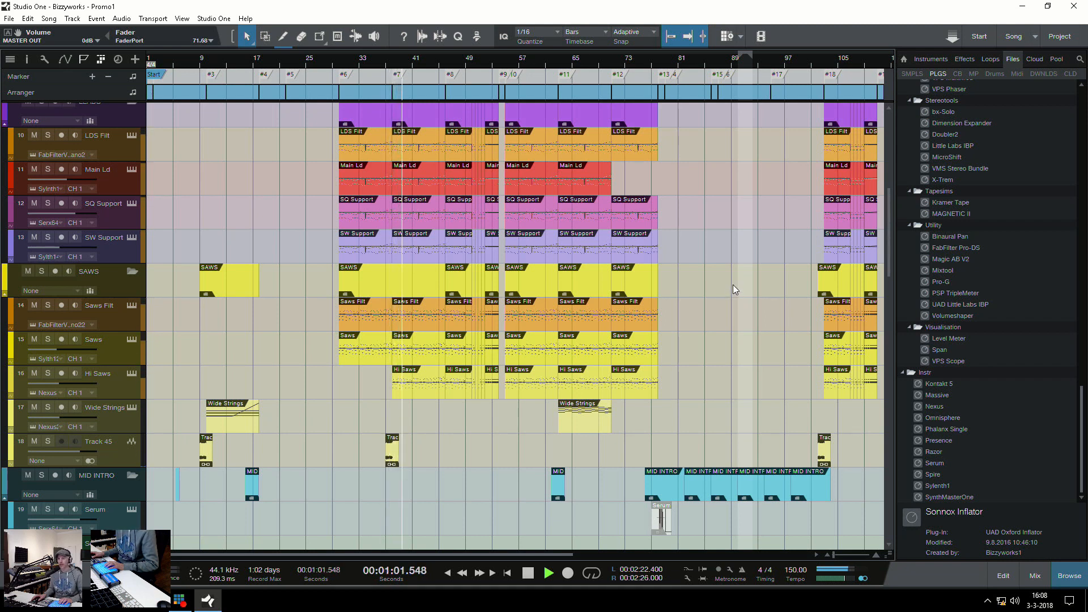
pyautogui.scroll(3, 733, 284)
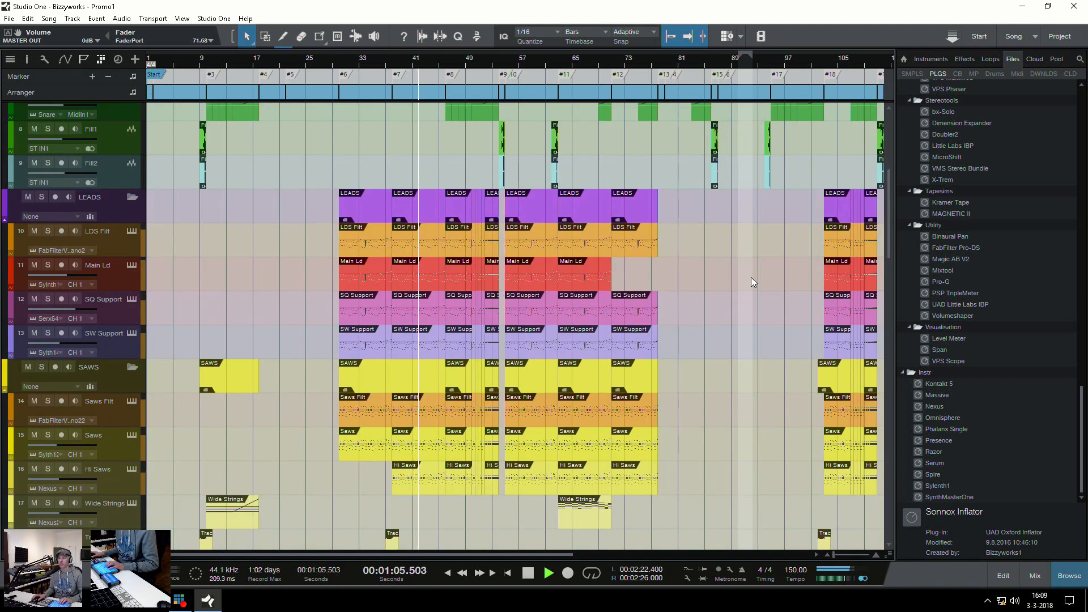
pyautogui.press('e')
pyautogui.press('e')
# Examine the kick, drum and fill events leading from marker #7 to marker #10 during playback
pyautogui.scroll(3, 752, 282)
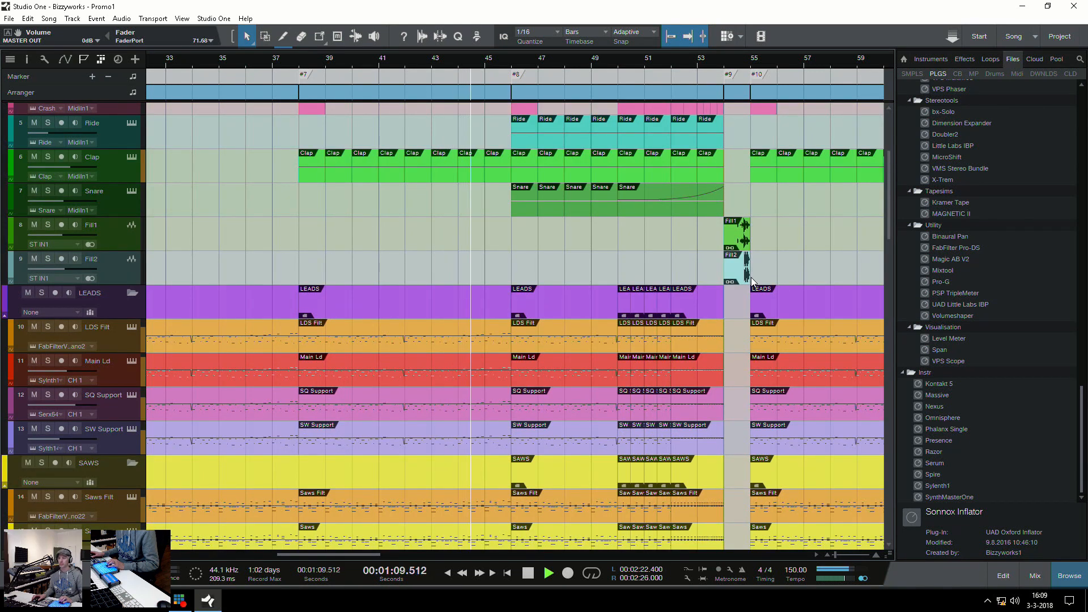
pyautogui.press('w')
pyautogui.press('w')
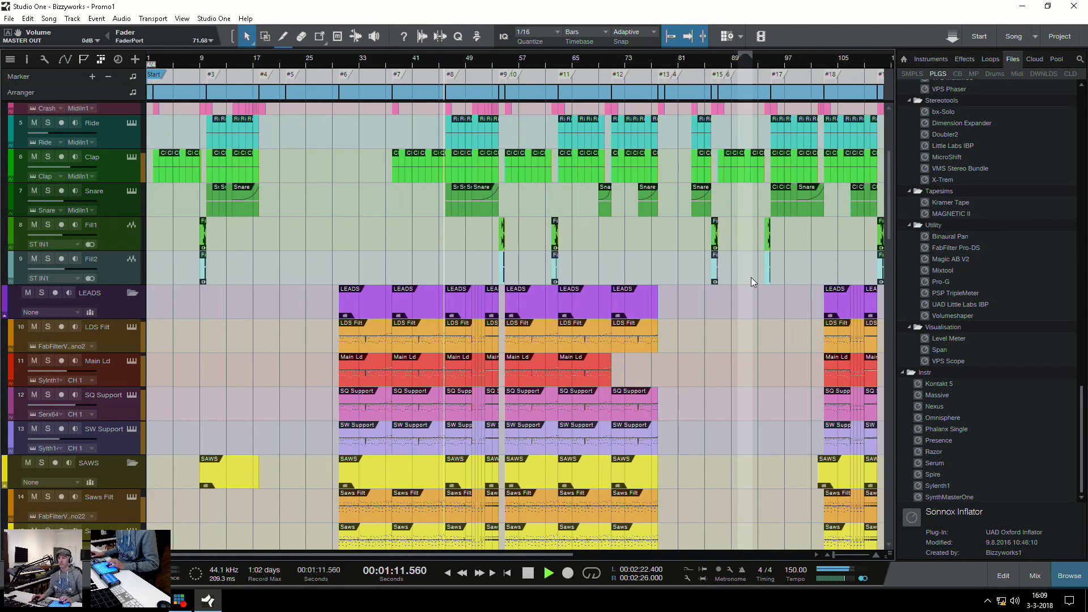
pyautogui.scroll(5, 751, 277)
pyautogui.press('e')
pyautogui.press('e')
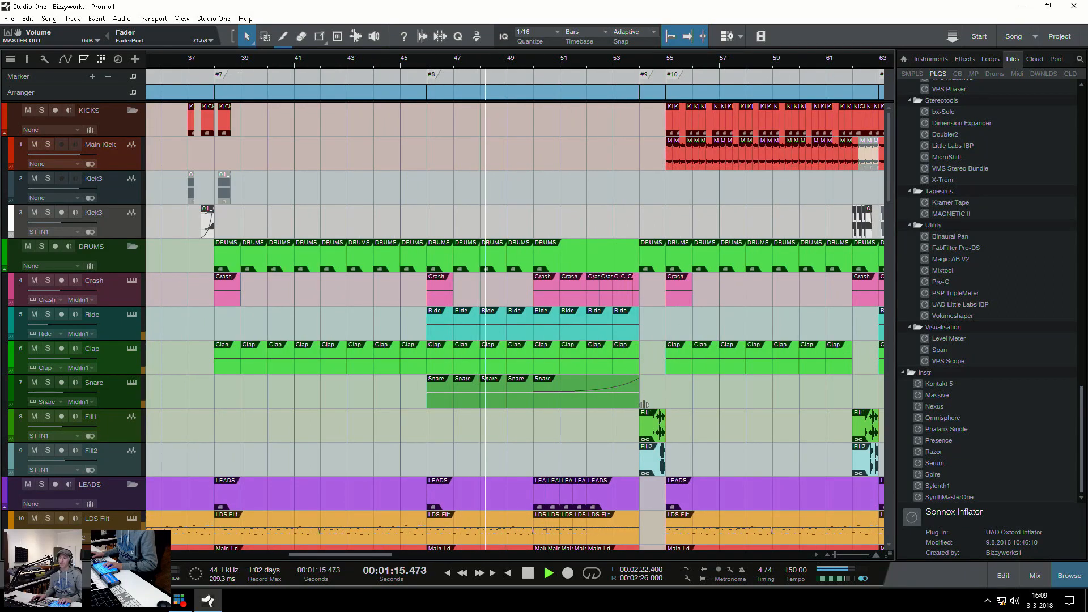
pyautogui.scroll(-3, 692, 407)
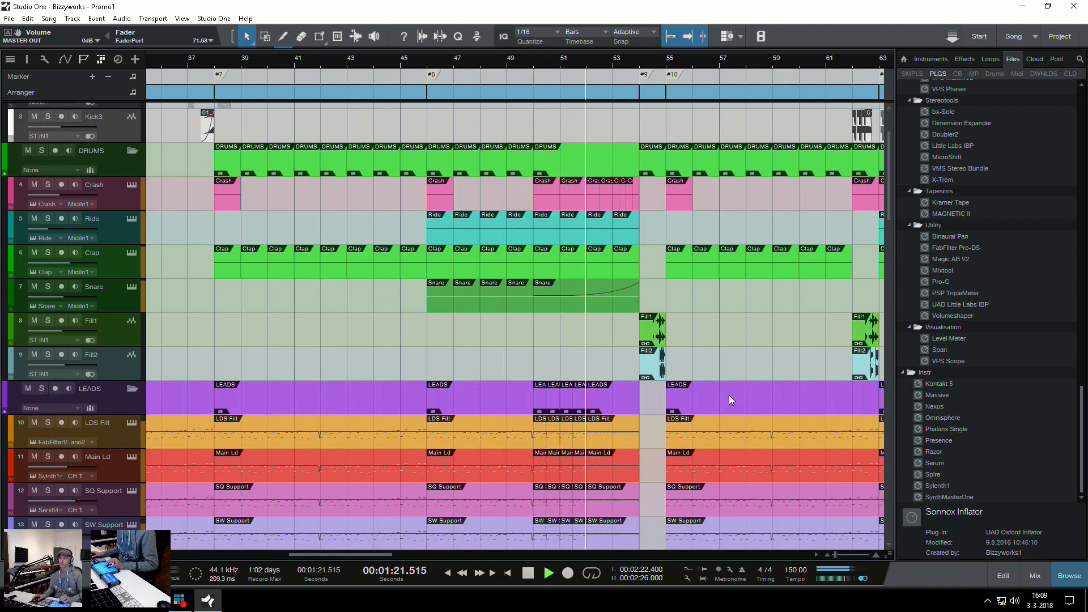
# Examine the OTHER and VOX groups' events in the break around markers #9 and #10 during playback
pyautogui.press('w')
pyautogui.press('w')
pyautogui.scroll(-12, 683, 424)
pyautogui.press('e')
pyautogui.press('e')
pyautogui.press('e')
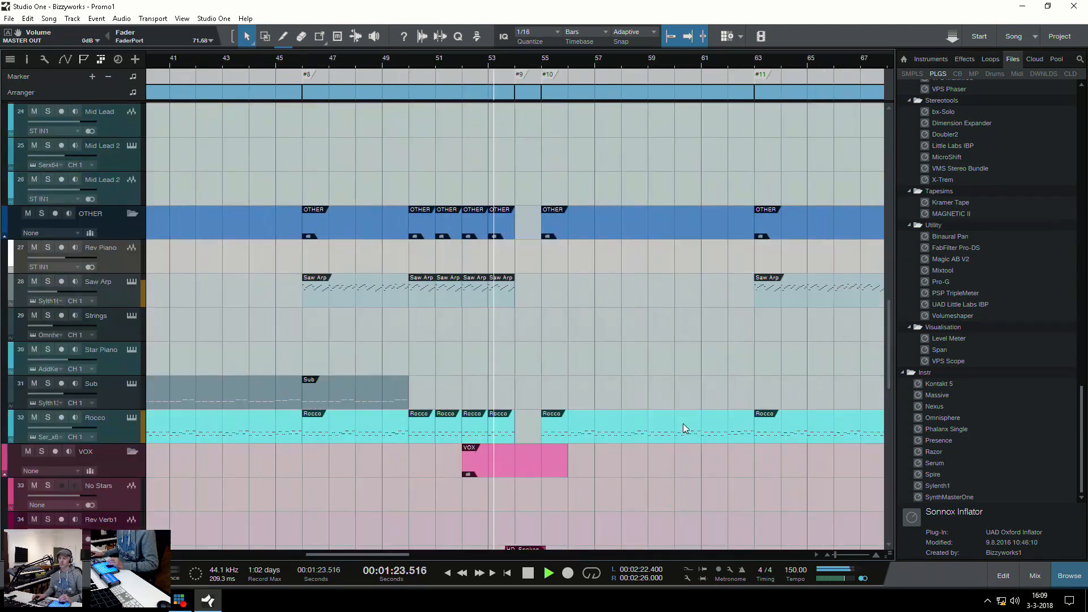
pyautogui.scroll(-8, 683, 424)
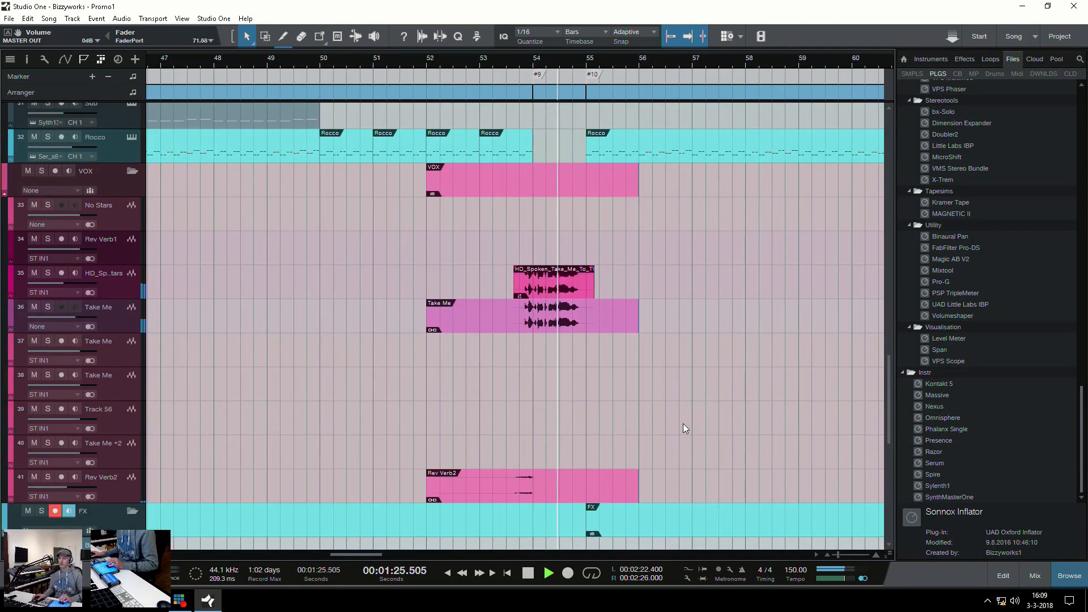
pyautogui.press('w')
pyautogui.press('w')
pyautogui.scroll(20, 682, 424)
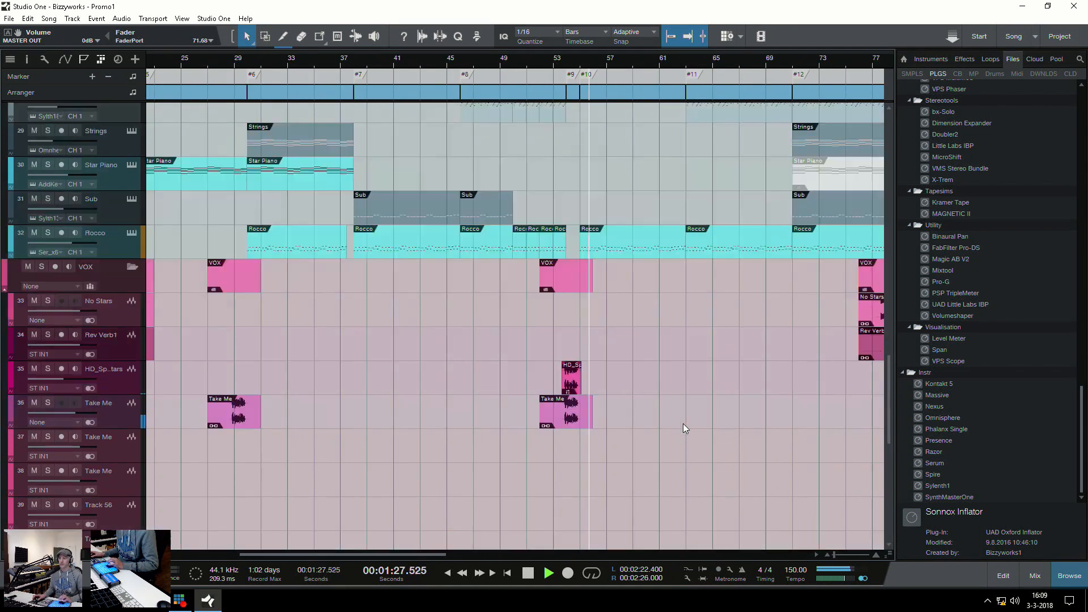
# Stop playback and place the playhead at the start of bar 2, showing the intro section
pyautogui.press('space')
pyautogui.press('z')
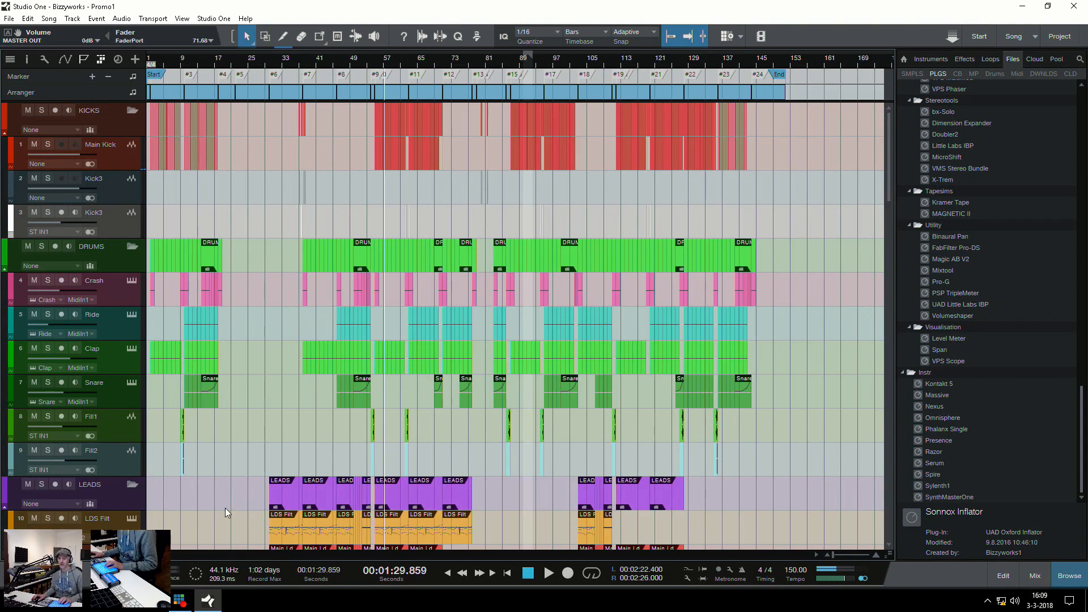
pyautogui.click(155, 470)
pyautogui.press('e')
pyautogui.press('w')
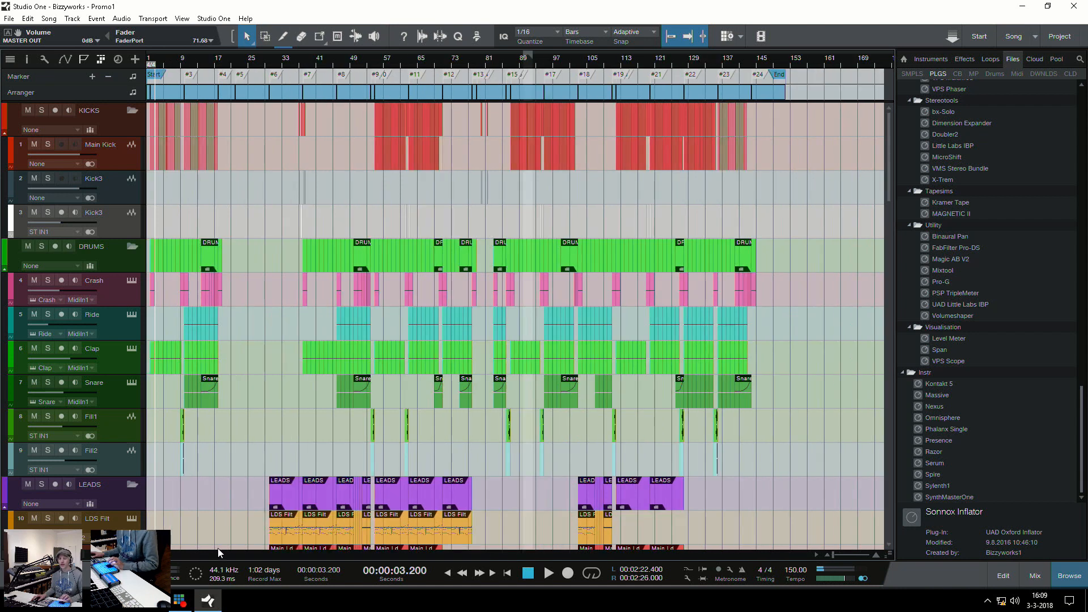
pyautogui.click(150, 500)
pyautogui.press('e')
pyautogui.press('e')
pyautogui.press('e')
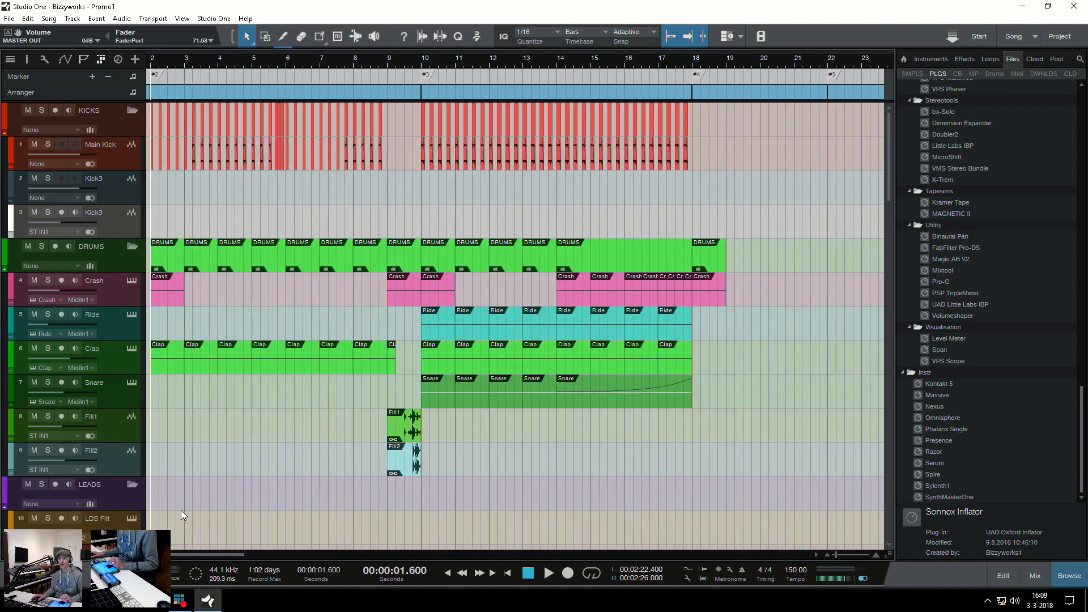
# Solo the Main Kick track, play it from bar 2, and stop playback
pyautogui.click(95, 140)
pyautogui.press('e')
pyautogui.press('e')
pyautogui.press('e')
pyautogui.press('e')
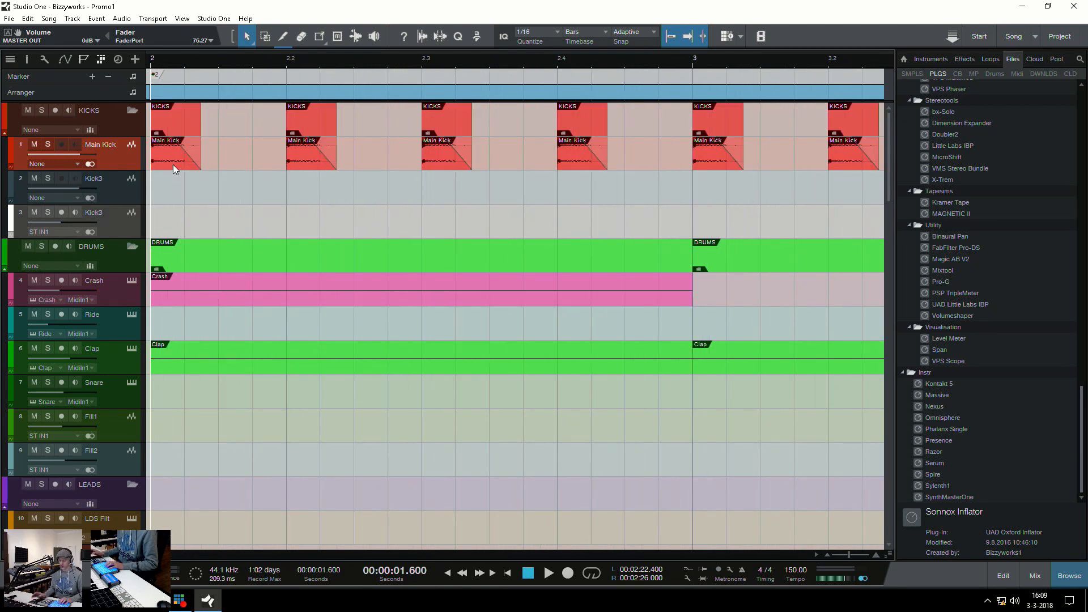
pyautogui.press('s')
pyautogui.press('space')
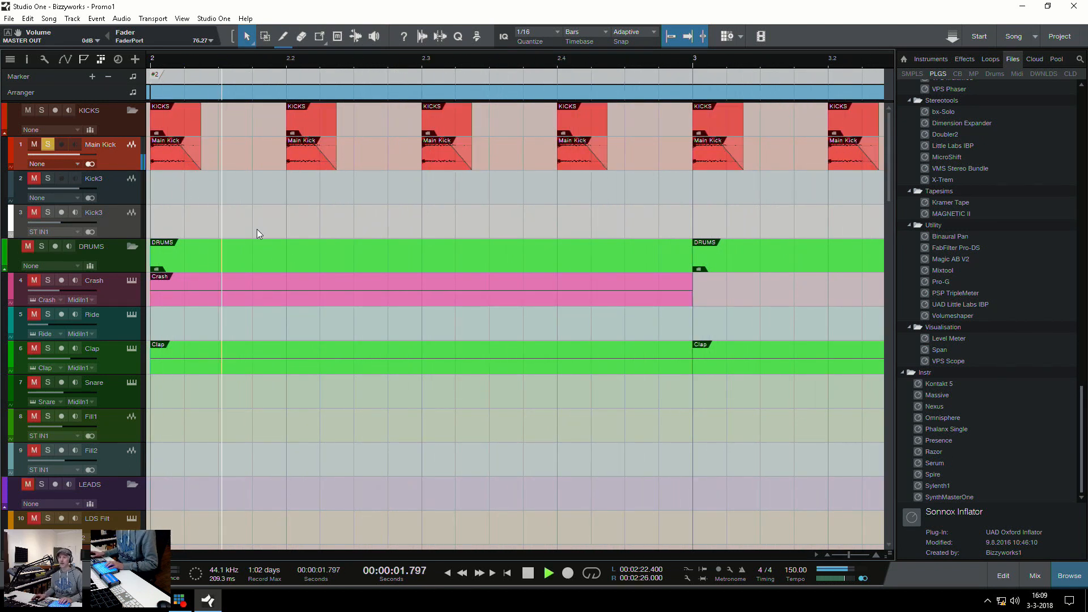
pyautogui.press('w')
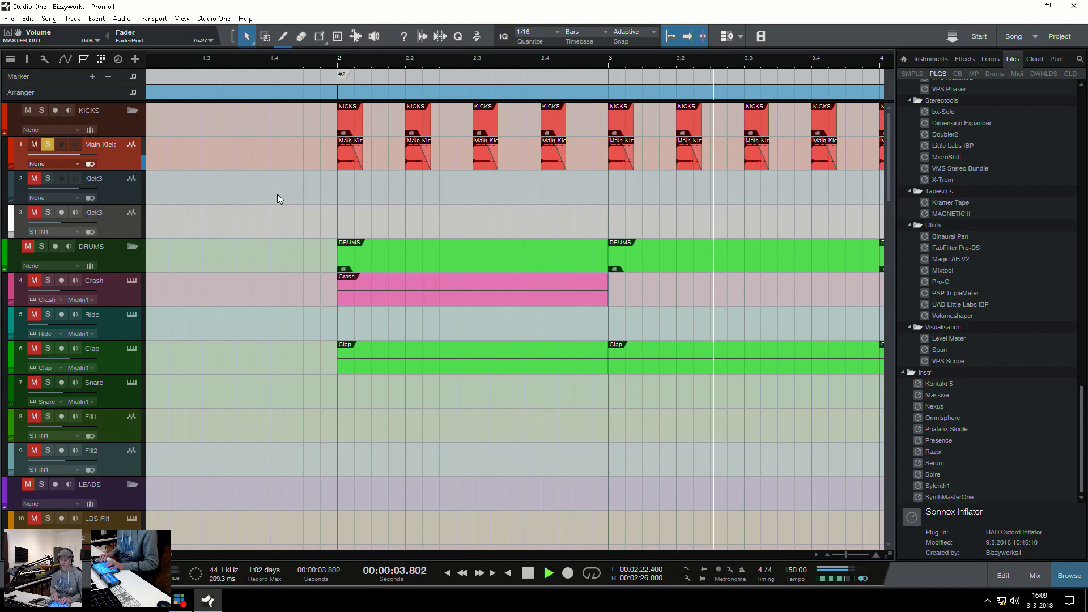
pyautogui.press('space')
# Show the mixing console and review the Main Kick channel's sends and the reverb and delay FX channels
pyautogui.press('F3')
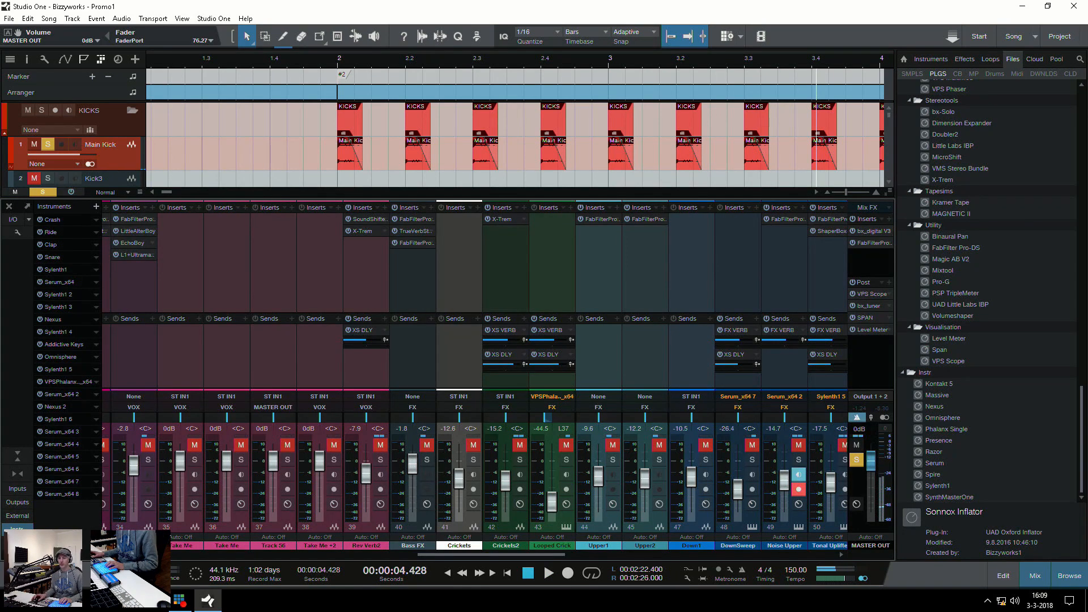
pyautogui.hscroll(-15, 475, 368)
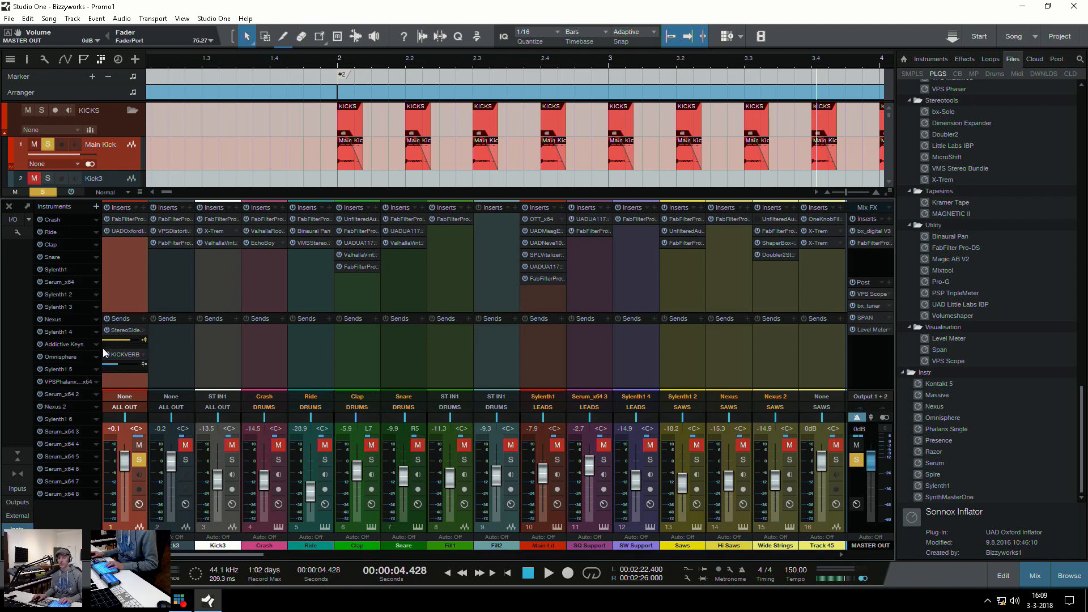
pyautogui.moveTo(215, 556); pyautogui.dragTo(639, 554)
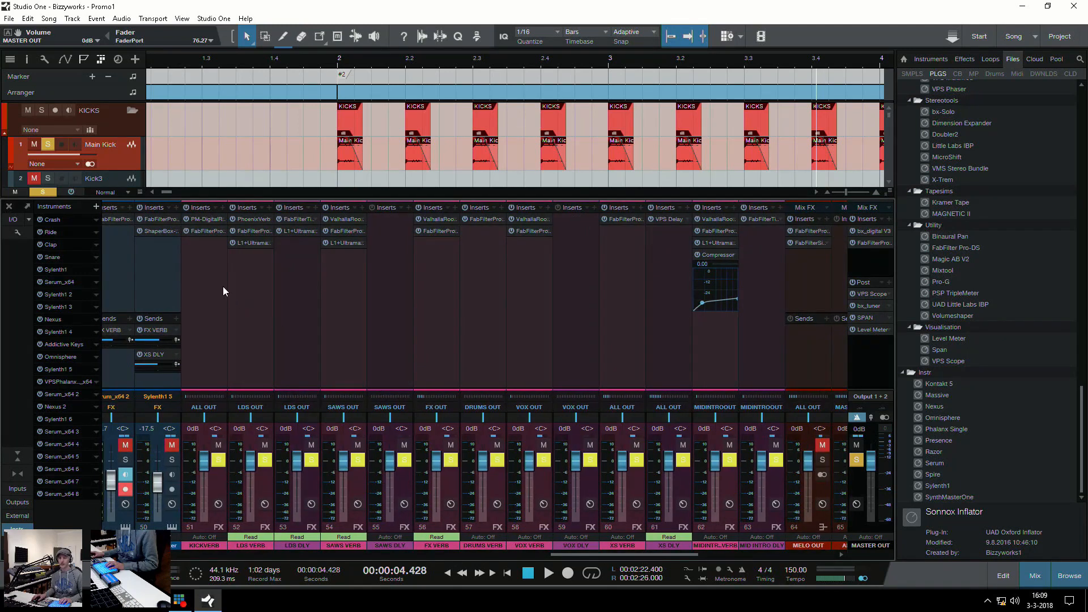
# Inspect the KICKVERB channel's PM-Digital Reverb and FabFilter Pro-Q 2 inserts, and close the plug-in window
pyautogui.click(188, 298)
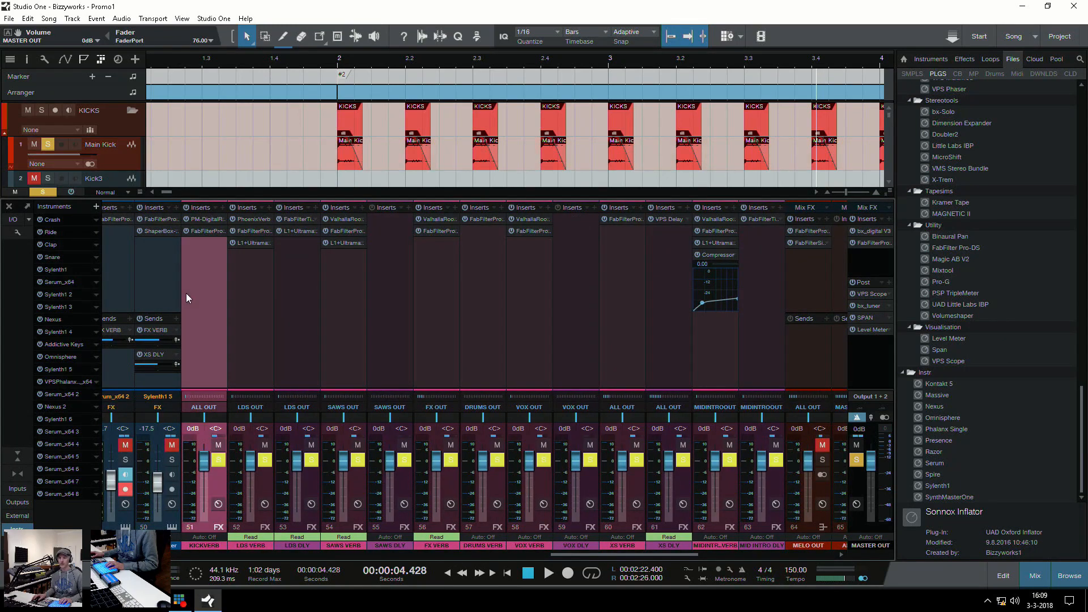
pyautogui.click(206, 219)
pyautogui.moveTo(919, 411); pyautogui.dragTo(444, 98)
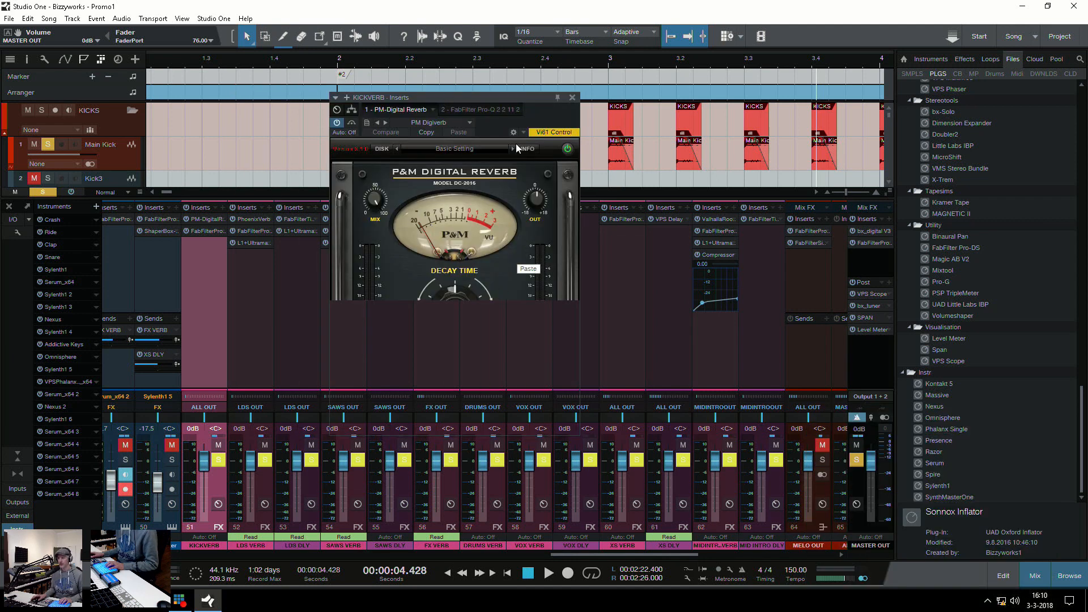
pyautogui.click(471, 111)
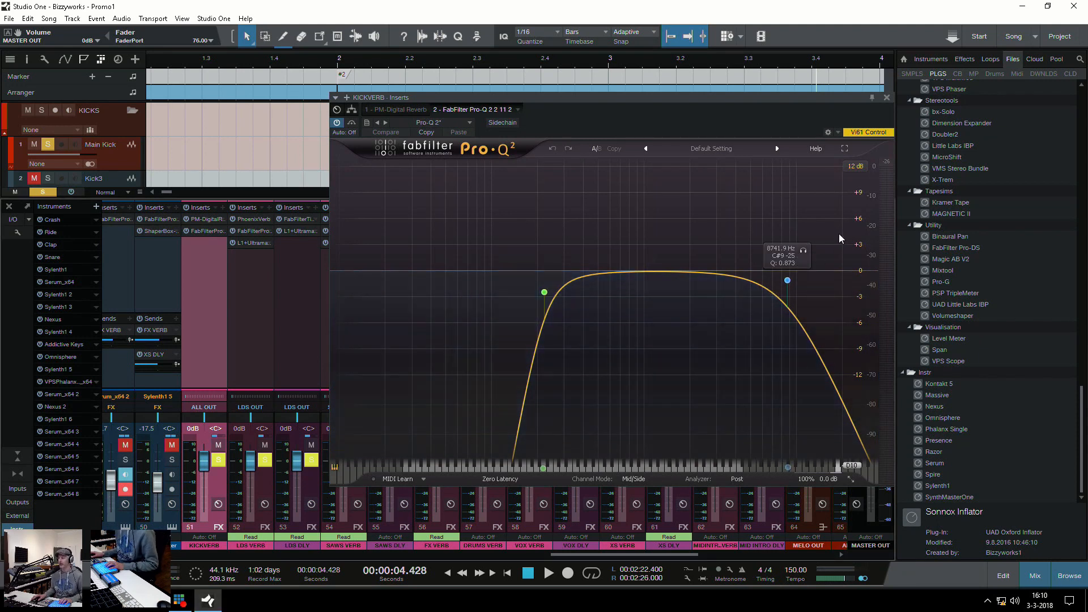
pyautogui.click(887, 98)
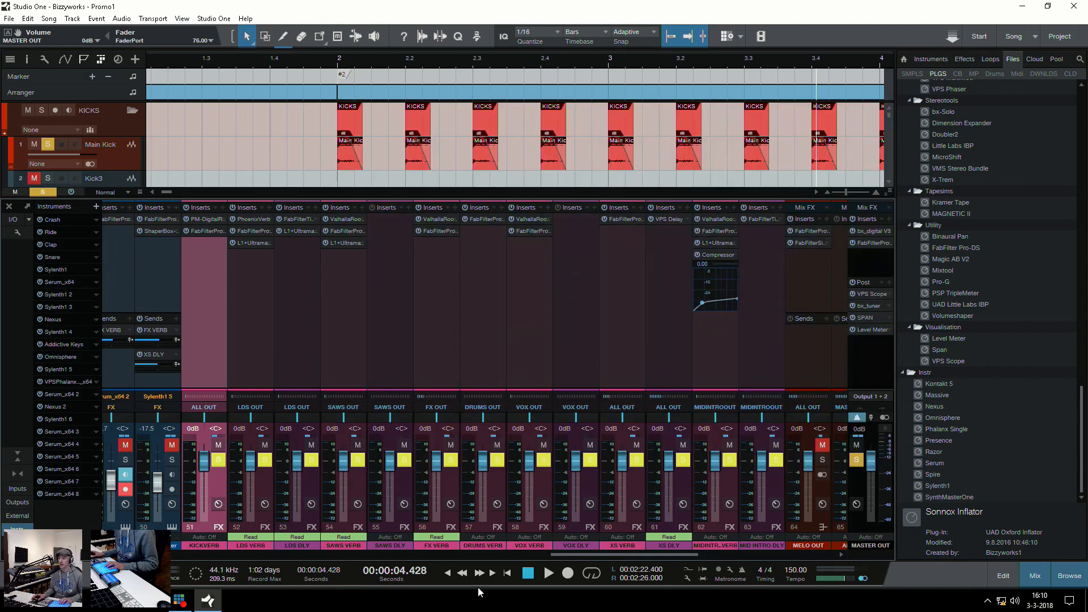
# Reopen the KICKVERB inserts from the Main Kick's send, review PM-Digital Reverb and FabFilter Pro-Q 2, and close the plug-in window
pyautogui.moveTo(560, 555); pyautogui.dragTo(122, 559)
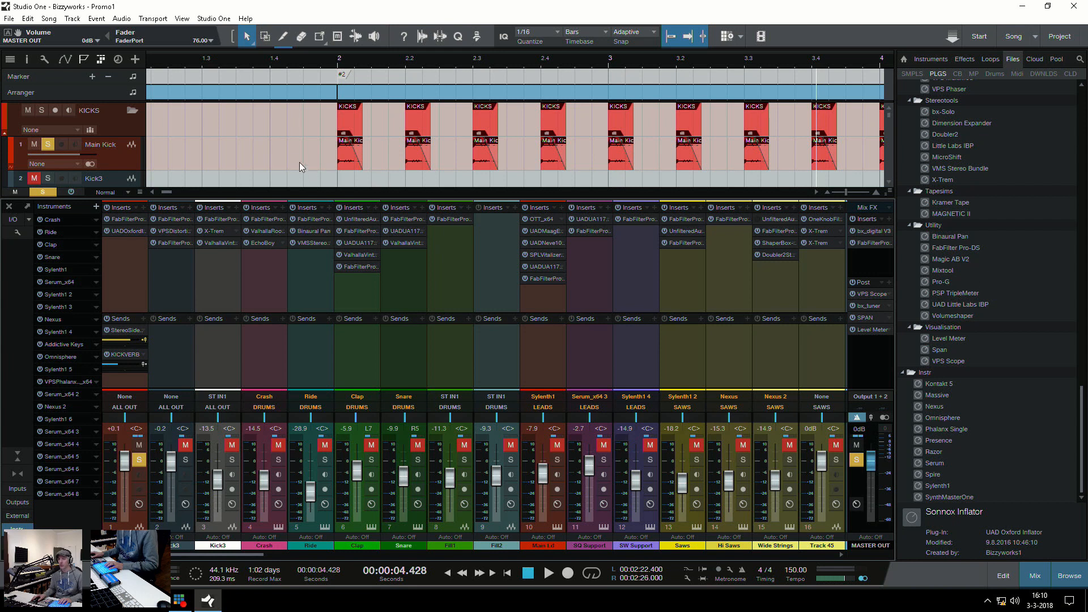
pyautogui.scroll(-6, 230, 155)
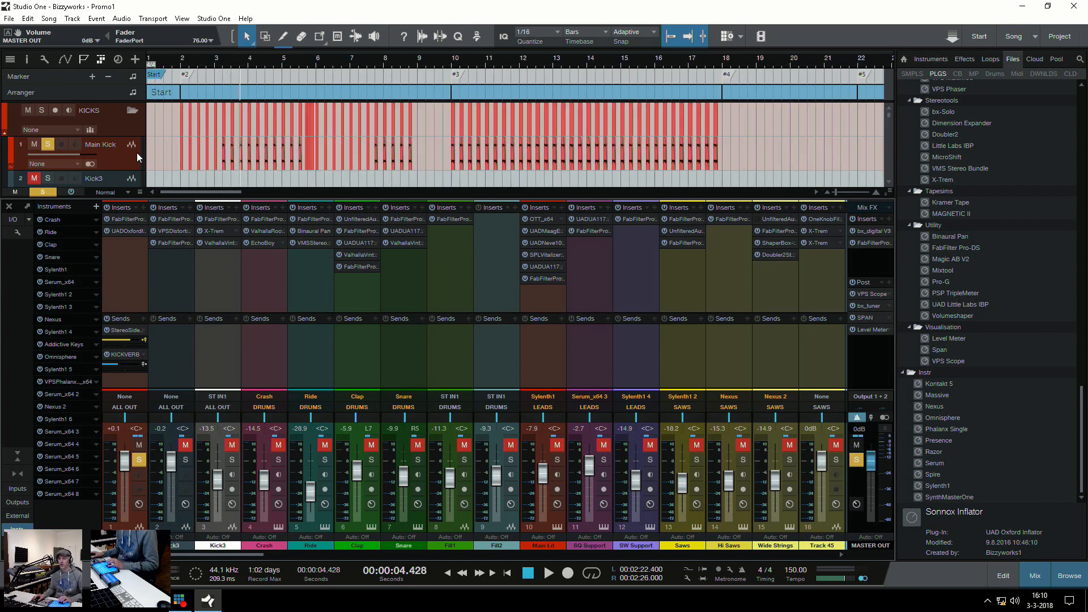
pyautogui.click(173, 171)
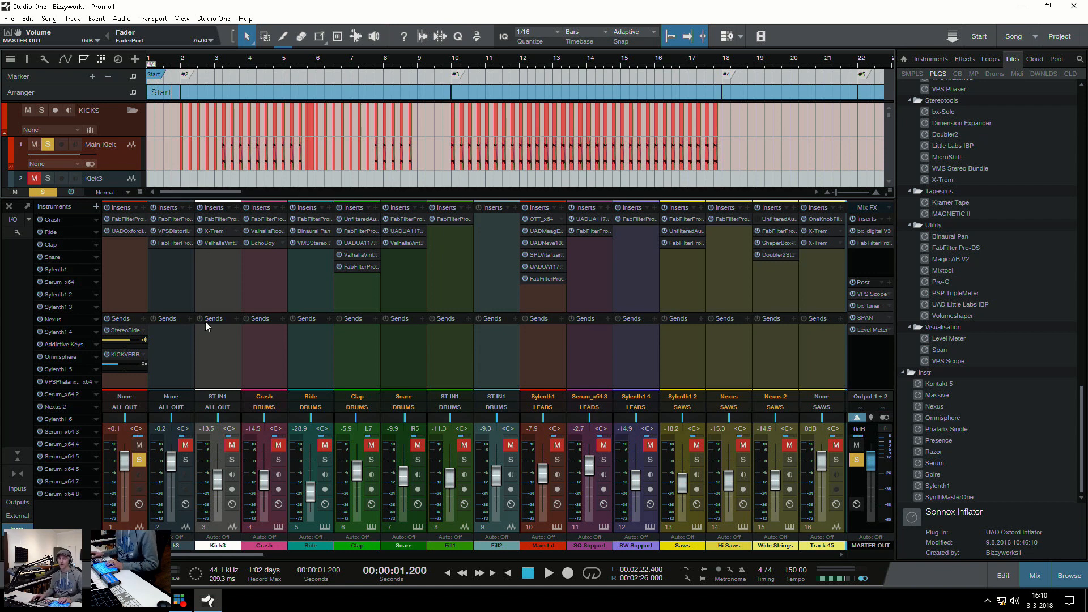
pyautogui.doubleClick(125, 355)
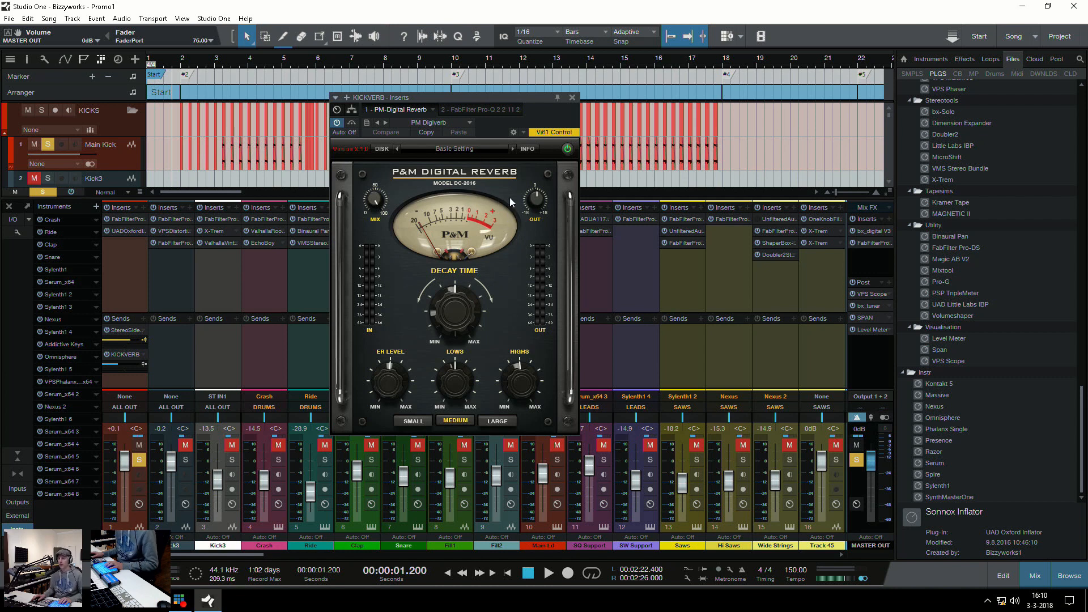
pyautogui.click(481, 110)
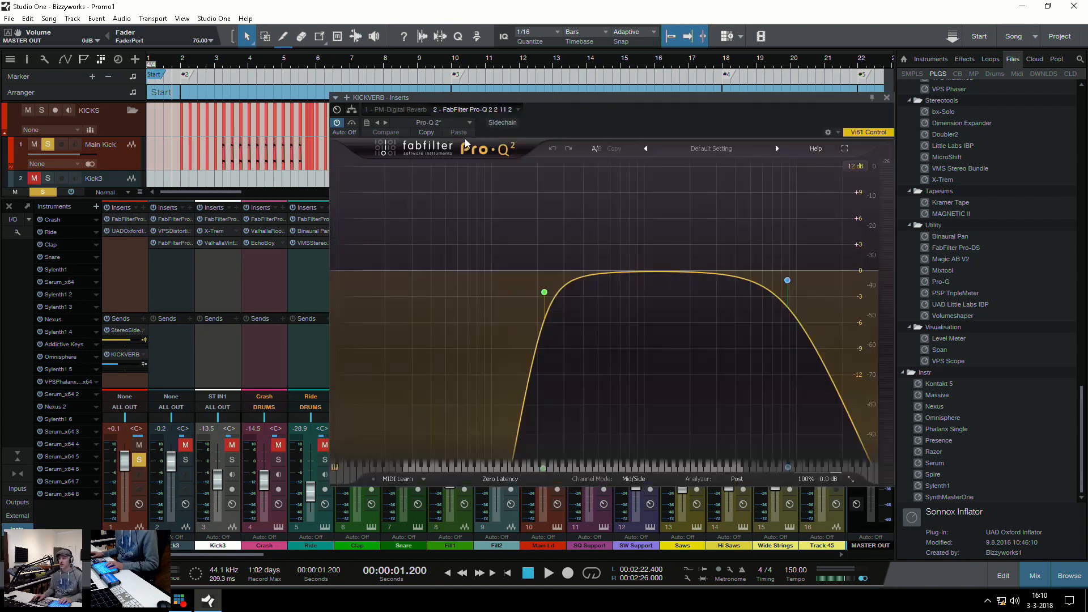
pyautogui.click(407, 109)
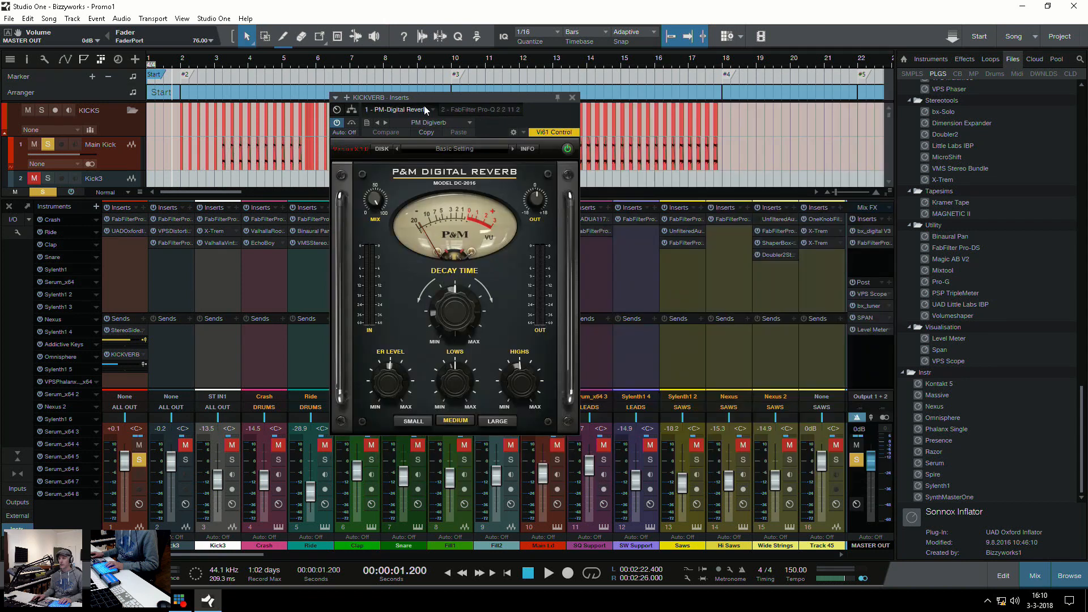
pyautogui.click(573, 97)
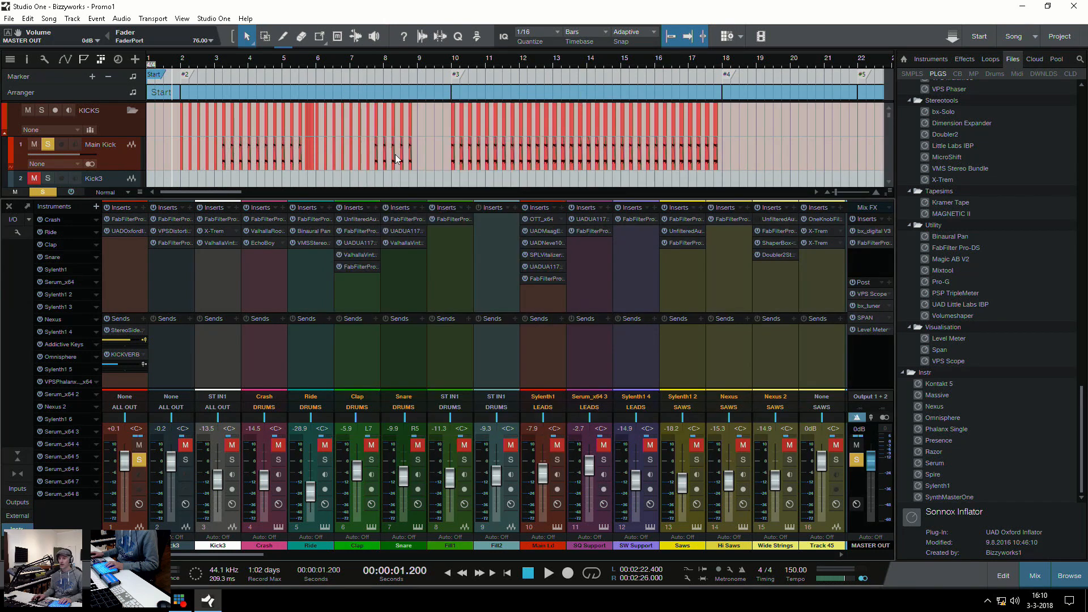
# Select the Main Kick channel with its solo cleared, and hide the mixing console to show the drum tracks
pyautogui.click(114, 275)
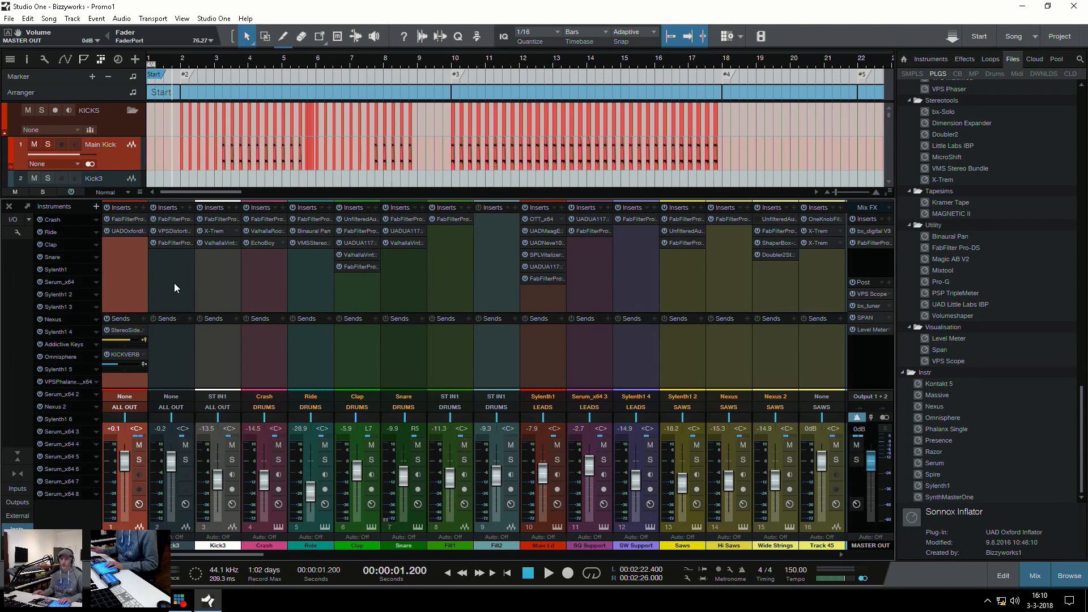
pyautogui.press('F3')
pyautogui.scroll(-3, 182, 231)
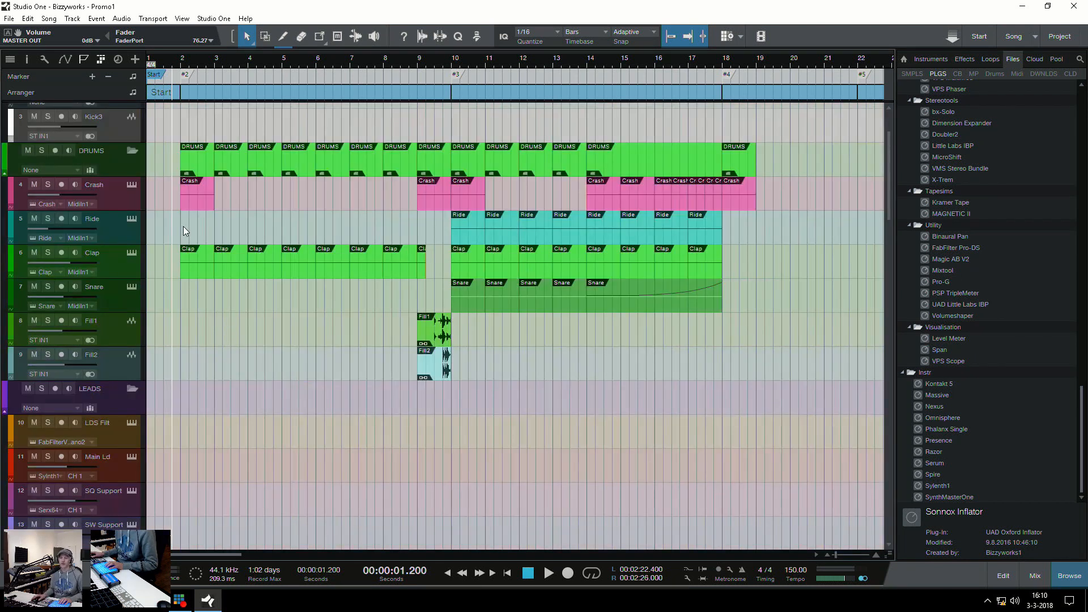
# Select the first Crash event at bar 2 in the DRUMS folder
pyautogui.click(198, 203)
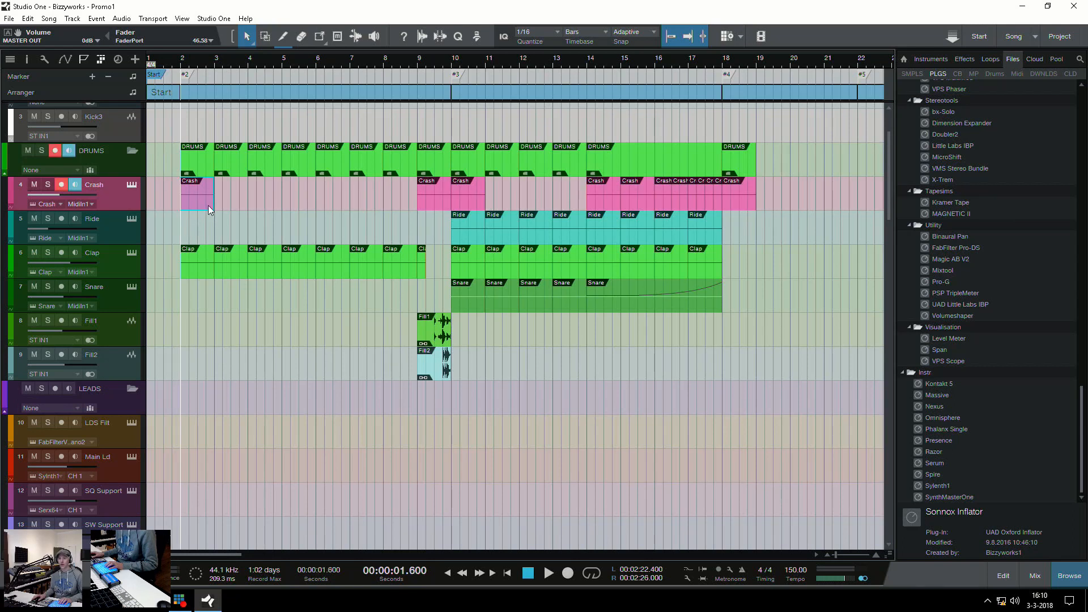
pyautogui.scroll(-3, 221, 202)
pyautogui.scroll(6, 222, 202)
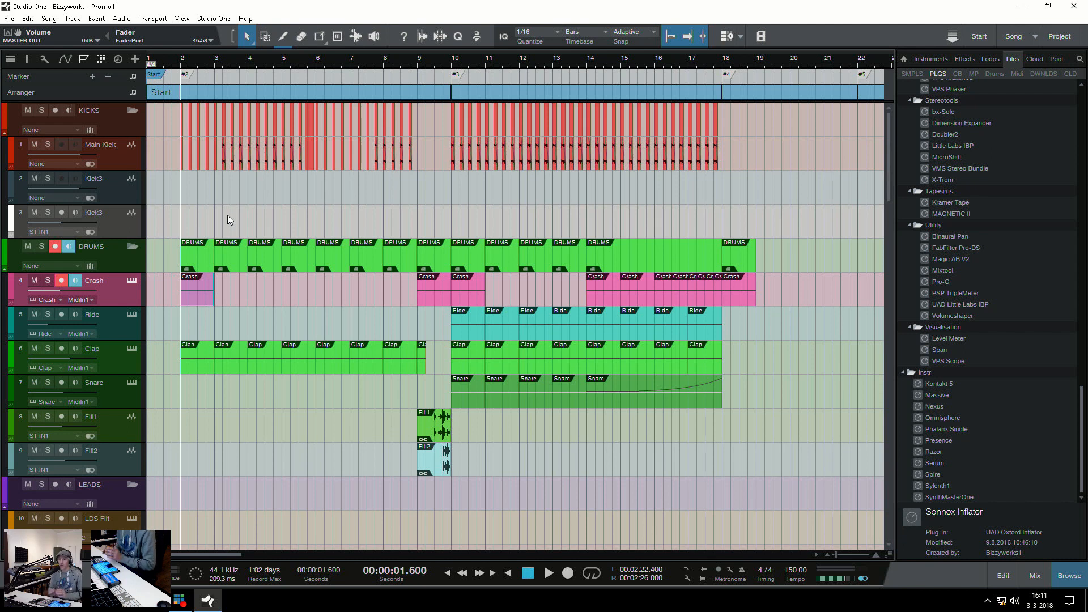
pyautogui.moveTo(199, 294); pyautogui.dragTo(974, 174)
pyautogui.moveTo(974, 171); pyautogui.dragTo(198, 284)
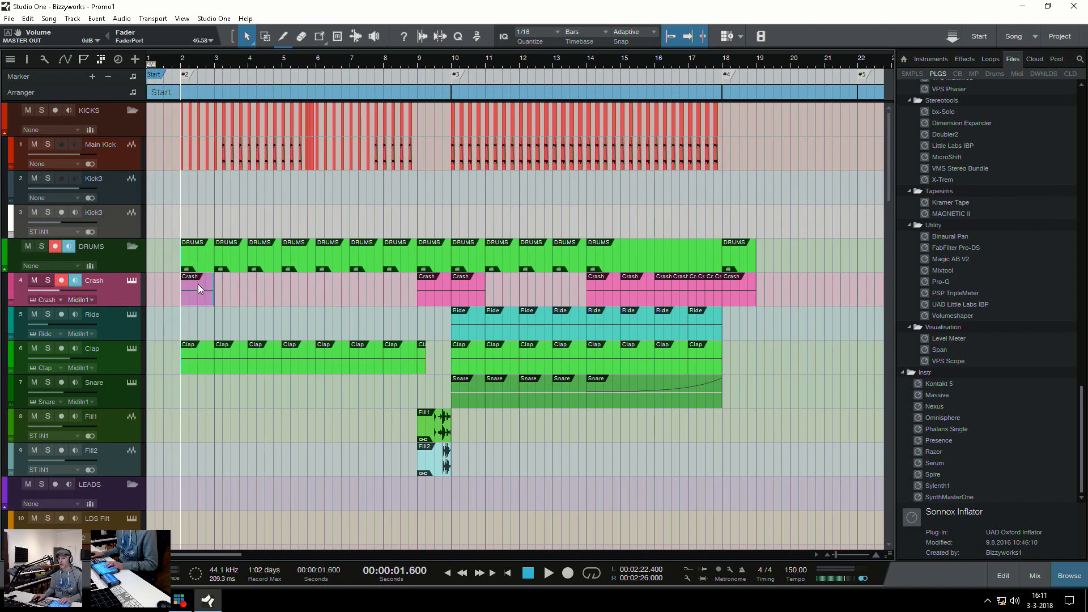
# Select the Snare event with the rising curve at bar 14 and show it in close-up
pyautogui.click(637, 394)
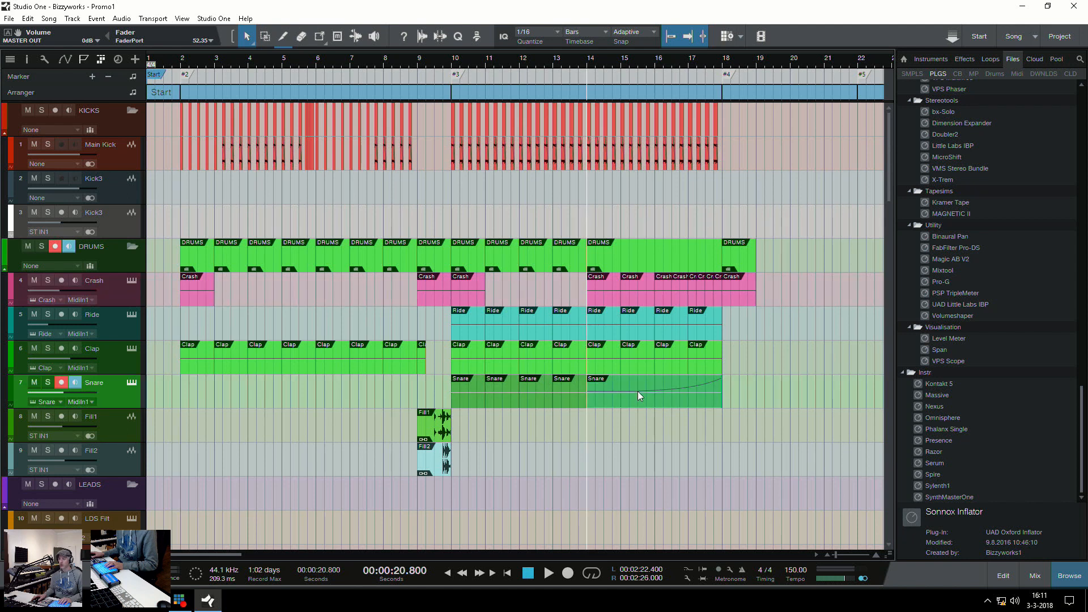
pyautogui.press('w')
pyautogui.press('w')
pyautogui.press('w')
pyautogui.press('e')
pyautogui.press('e')
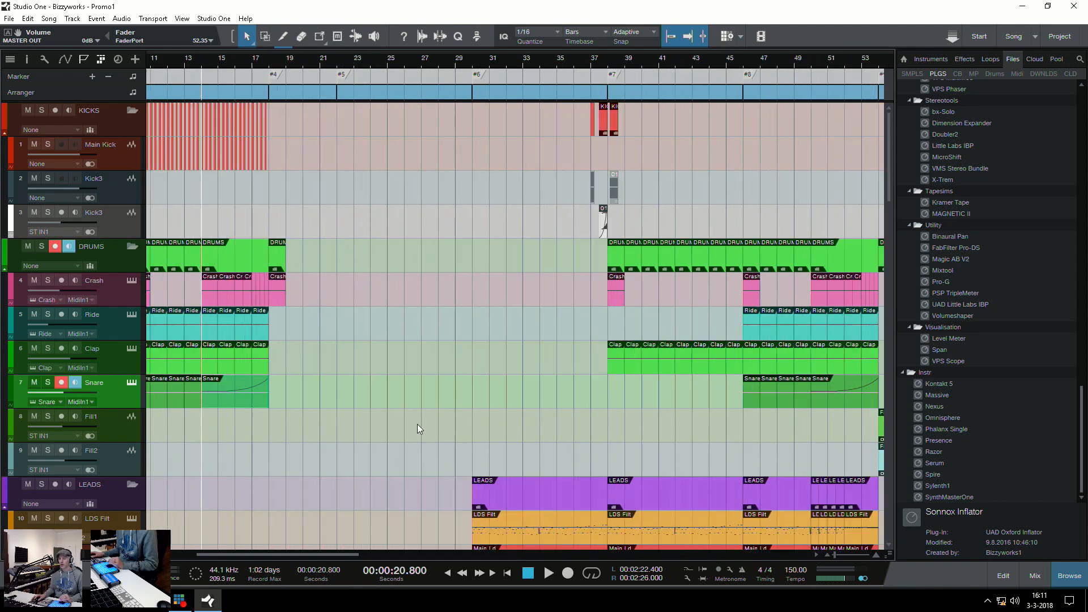
pyautogui.press('e')
pyautogui.press('e')
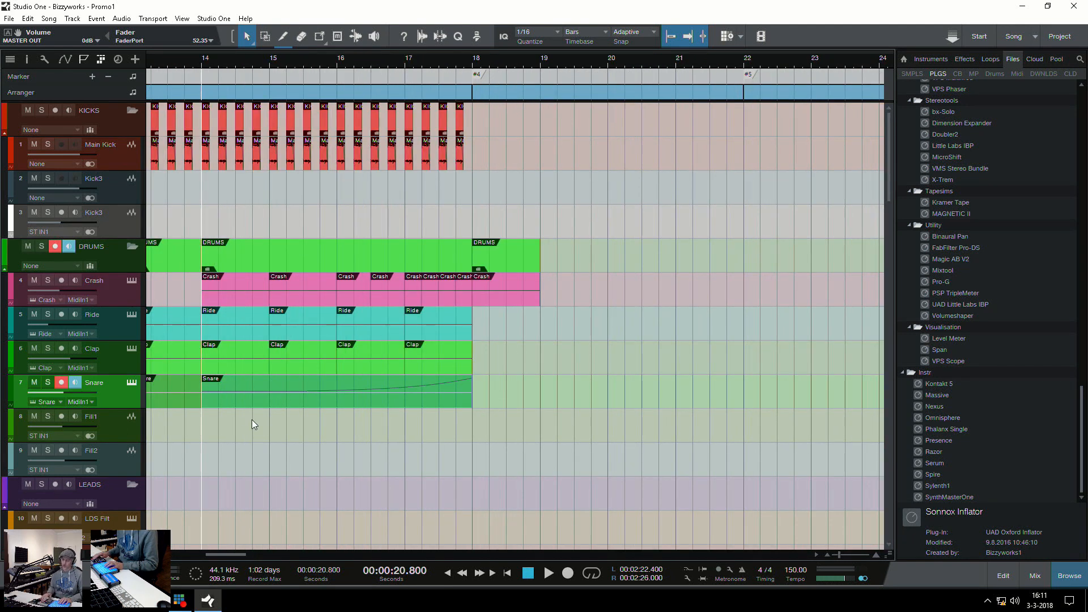
# Solo the Snare track, play its build-up from bar 14, and stop playback
pyautogui.press('s')
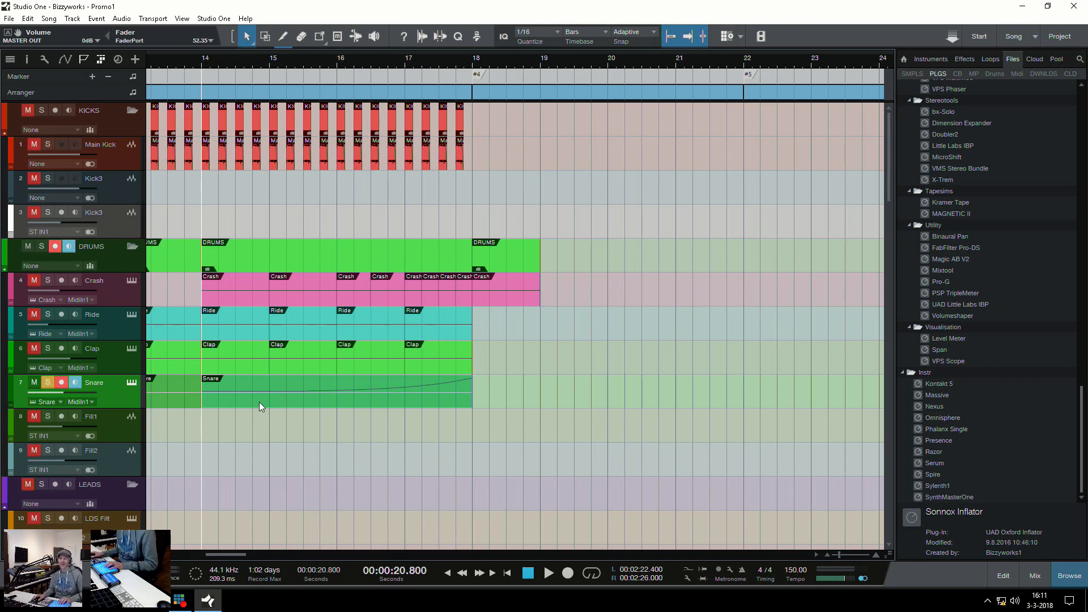
pyautogui.press('space')
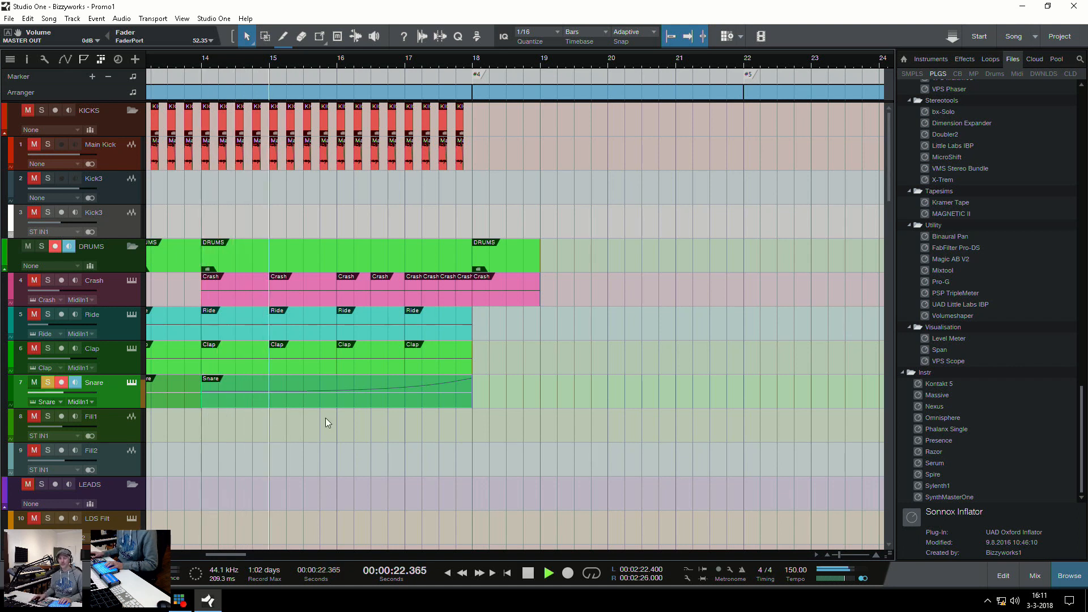
pyautogui.press('space')
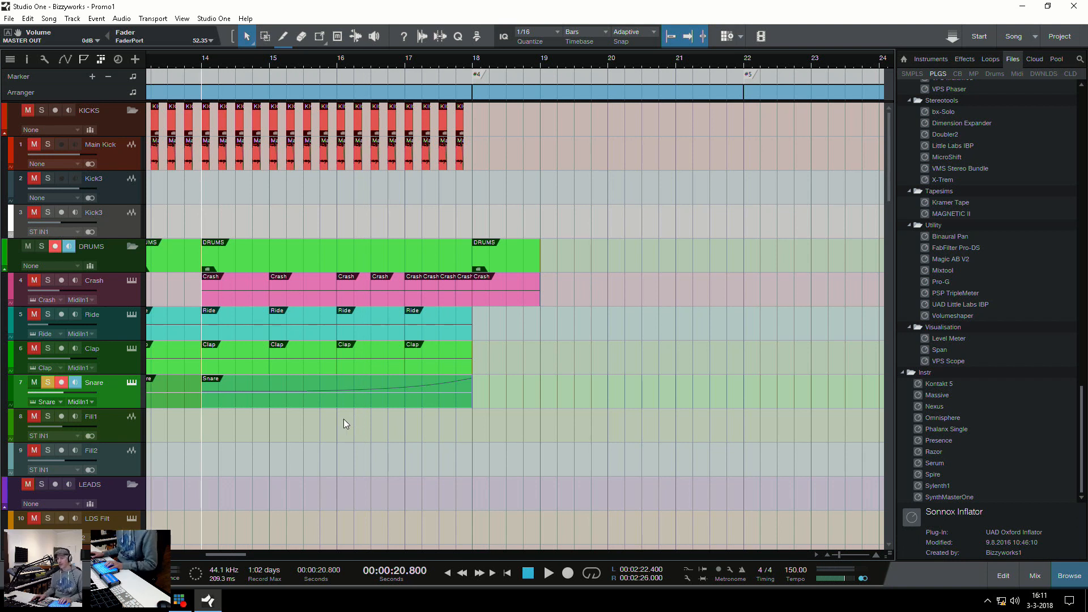
pyautogui.press('w')
pyautogui.press('e')
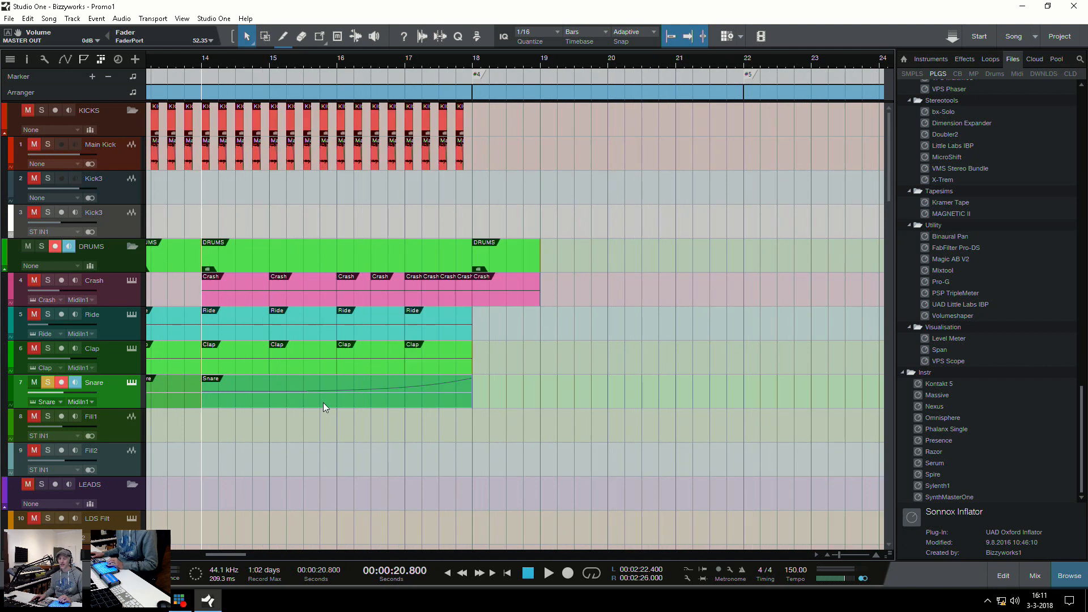
pyautogui.moveTo(250, 396)
pyautogui.mouseDown()
pyautogui.moveTo(839, 372)
pyautogui.moveTo(1016, 270)
pyautogui.moveTo(680, 301)
pyautogui.moveTo(251, 385)
pyautogui.mouseUp()
pyautogui.press('shift')
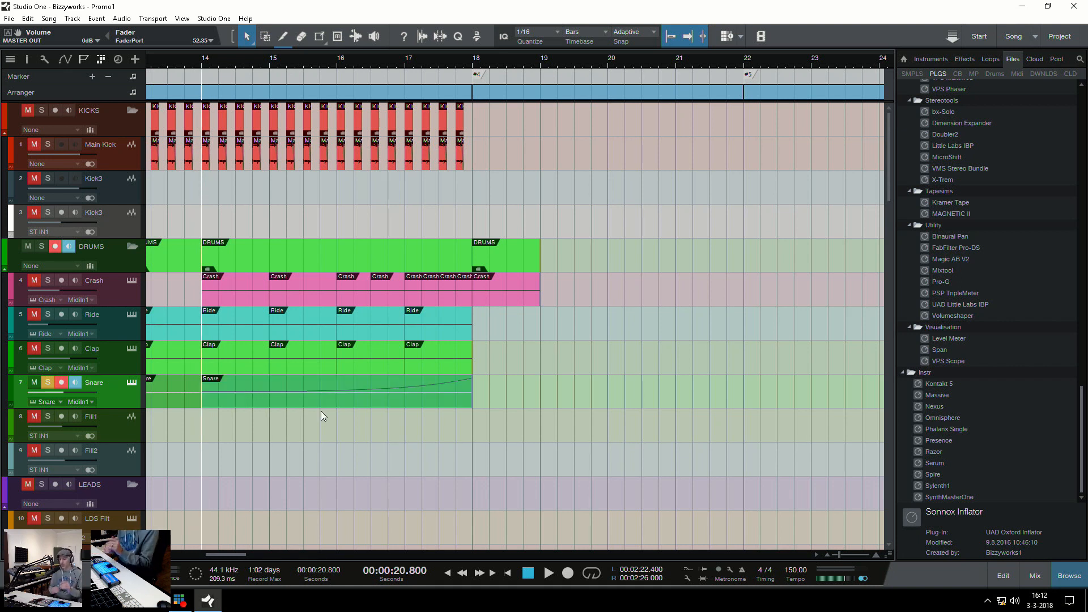
# Place the playhead at the start of bar 2 and turn off the Snare track's solo
pyautogui.press('w')
pyautogui.press('w')
pyautogui.press('w')
pyautogui.press('w')
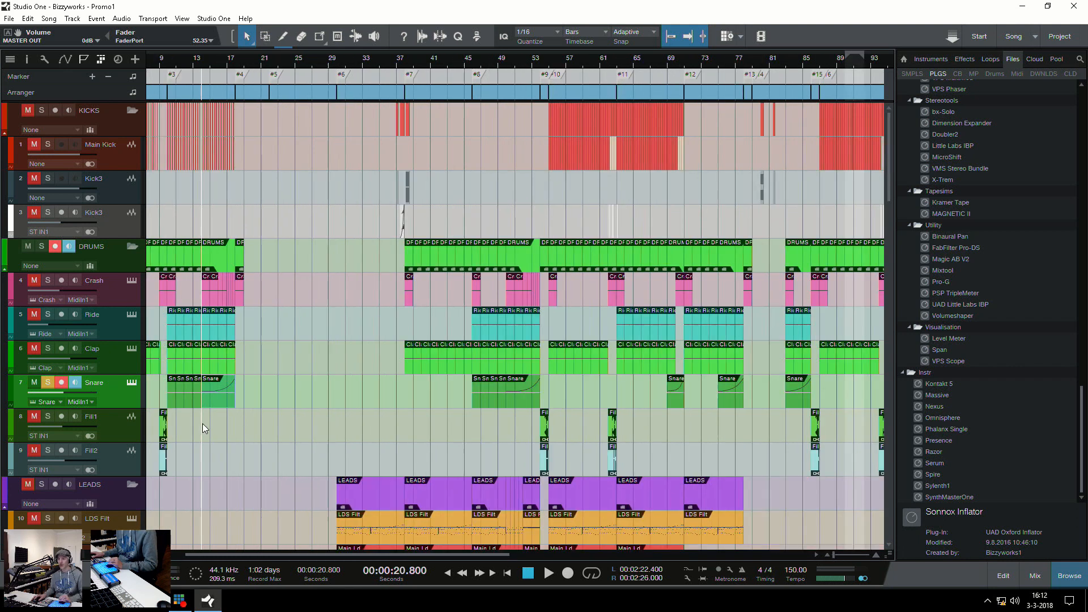
pyautogui.press('e')
pyautogui.click(157, 390)
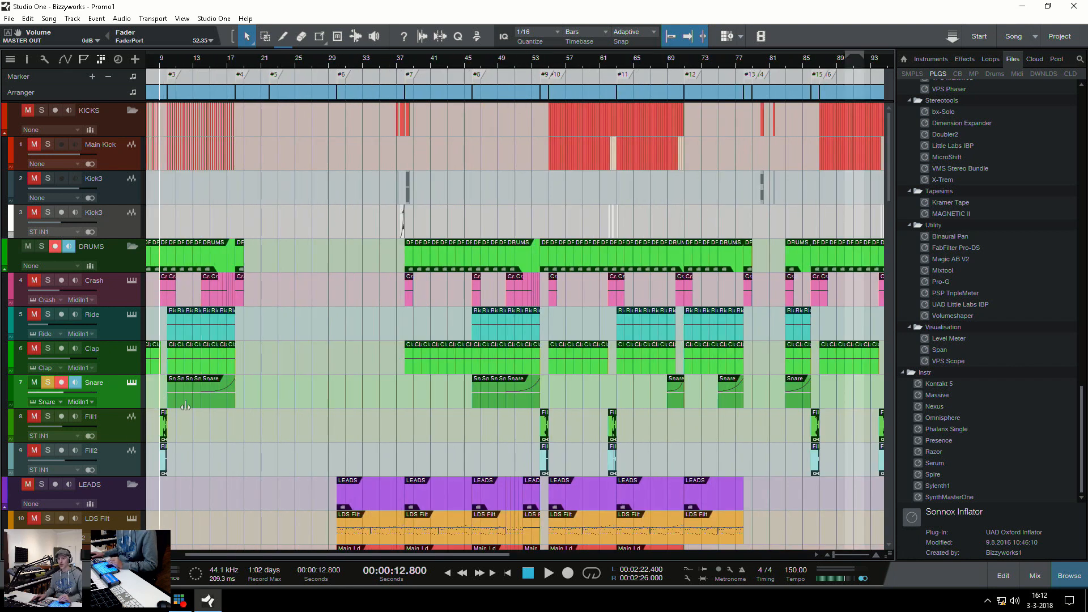
pyautogui.press('w')
pyautogui.press('e')
pyautogui.press('e')
pyautogui.press('w')
pyautogui.moveTo(158, 397); pyautogui.dragTo(90, 386)
pyautogui.click(156, 396)
pyautogui.press('e')
pyautogui.press('e')
pyautogui.press('e')
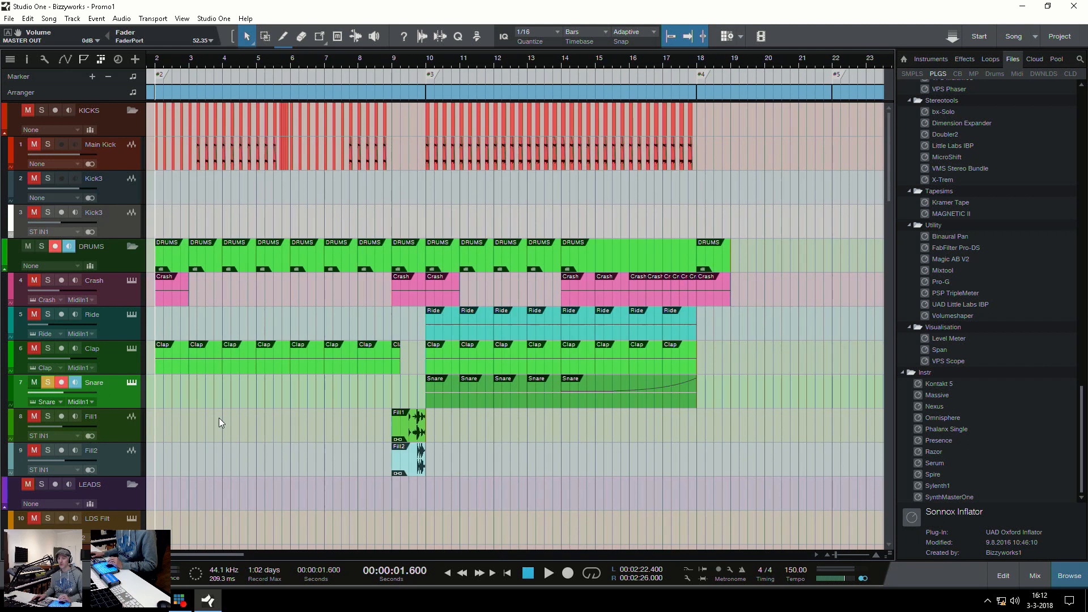
pyautogui.click(52, 381)
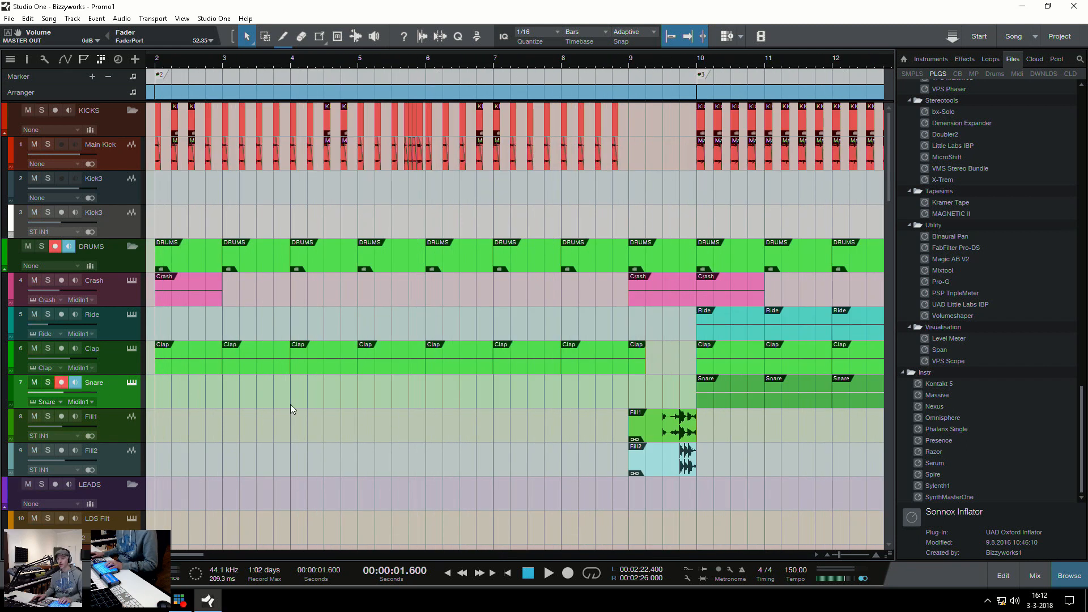
# Select the Crash event at bar 2 and show the Crash channel in the mixing console
pyautogui.scroll(-3, 264, 412)
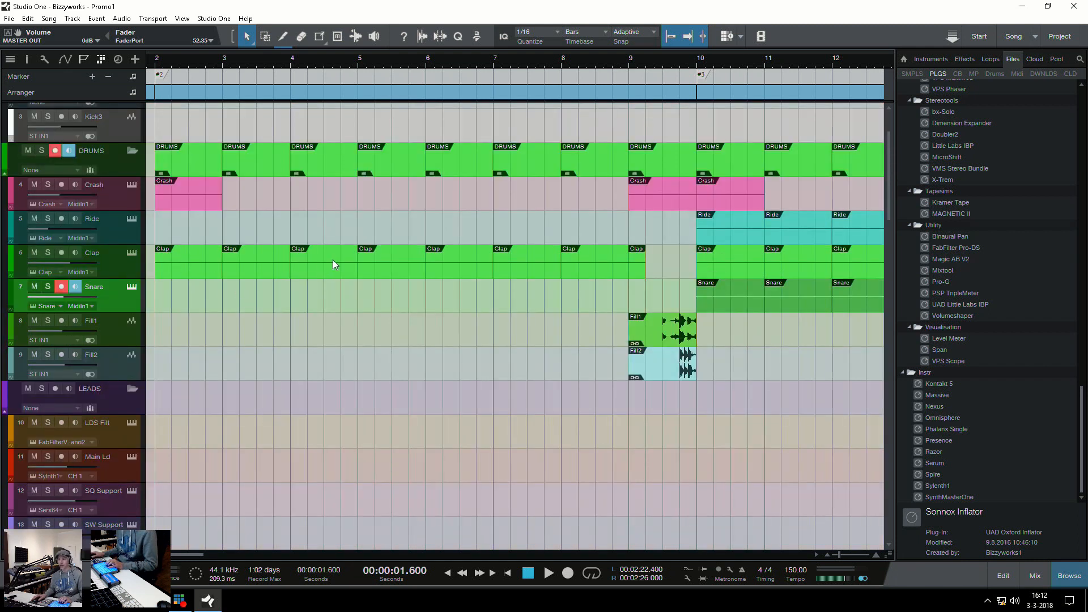
pyautogui.click(189, 196)
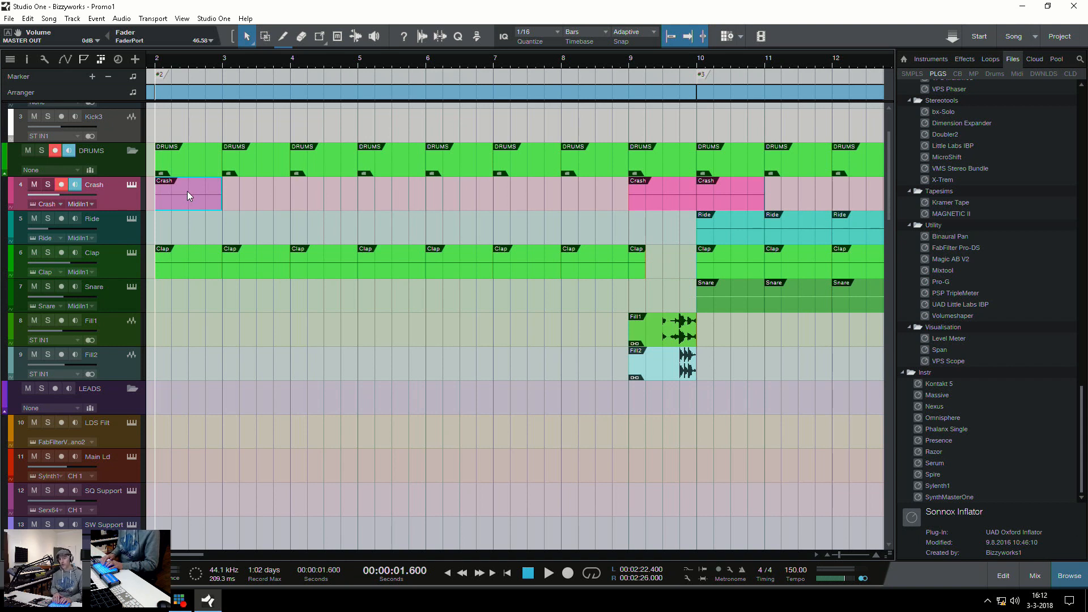
pyautogui.press('F3')
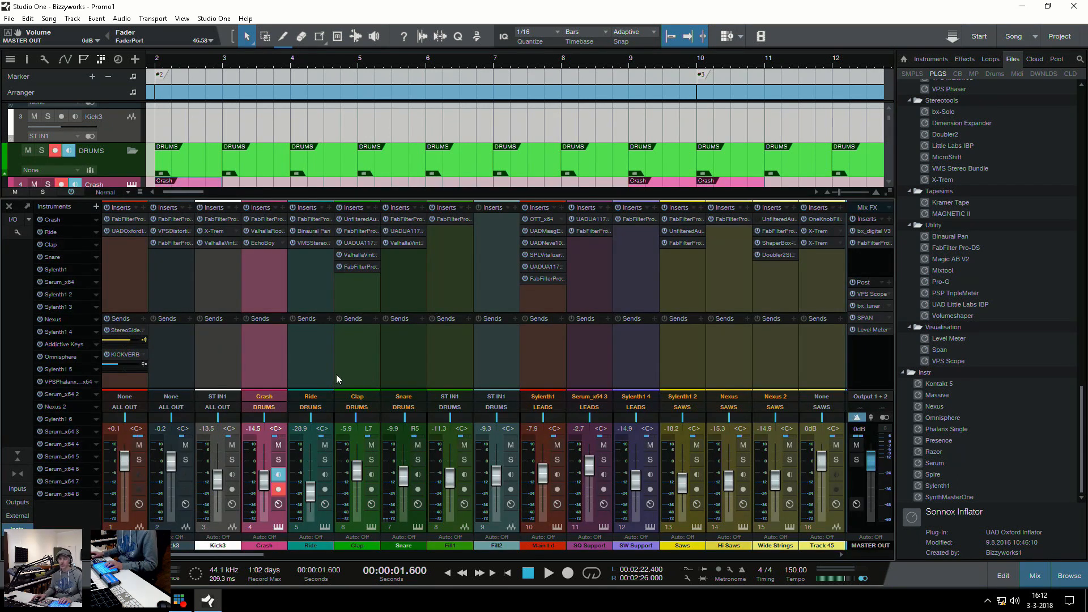
pyautogui.click(260, 284)
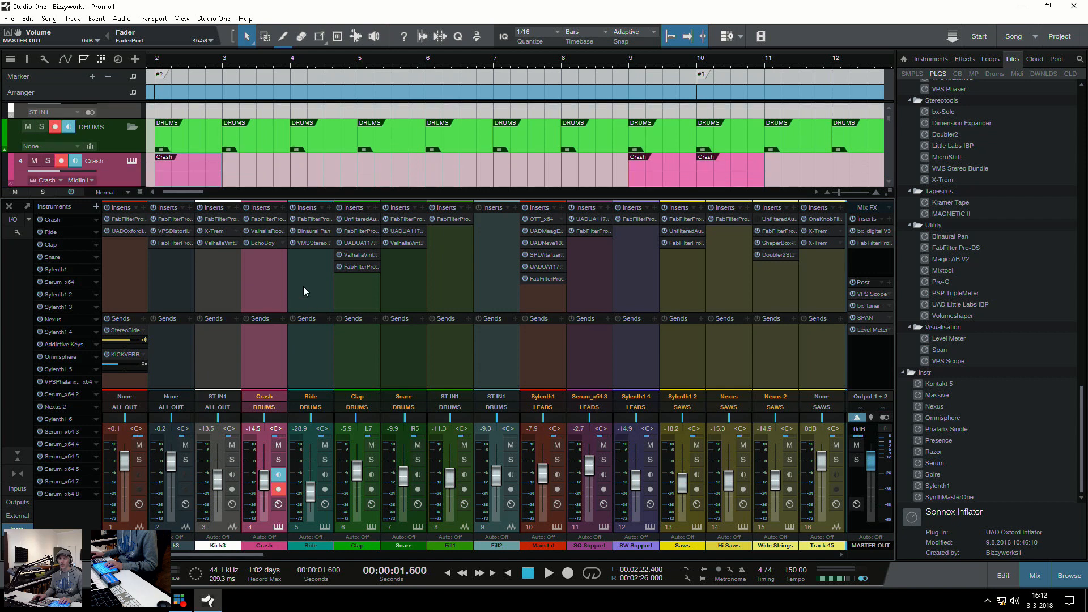
# Inspect the Crash channel's FabFilter Pro-Q 2, ValhallaRoom and EchoBoy inserts, and close the plug-in window
pyautogui.click(261, 216)
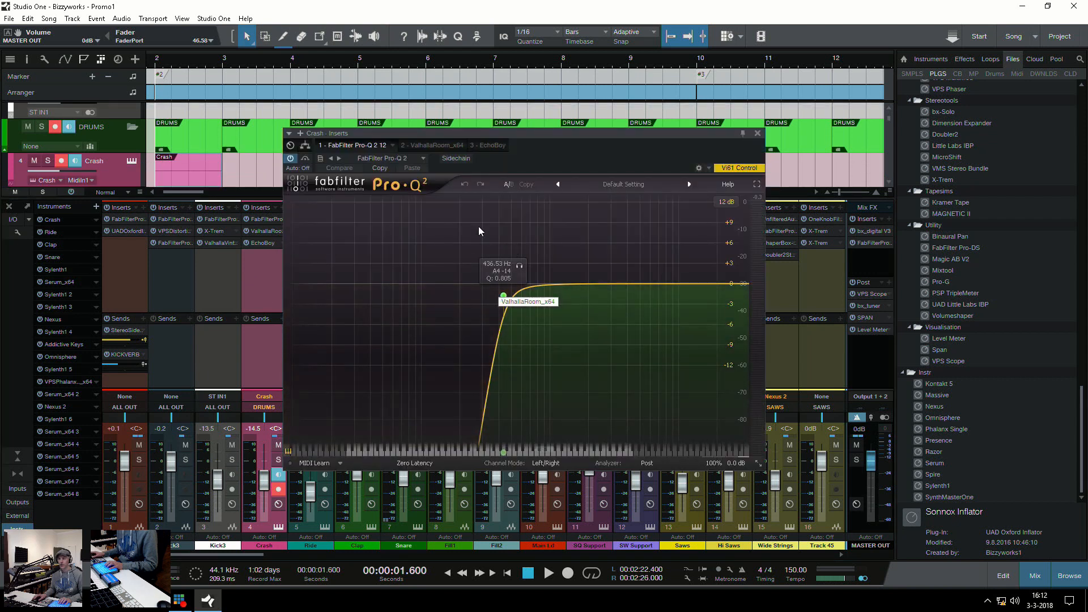
pyautogui.click(428, 144)
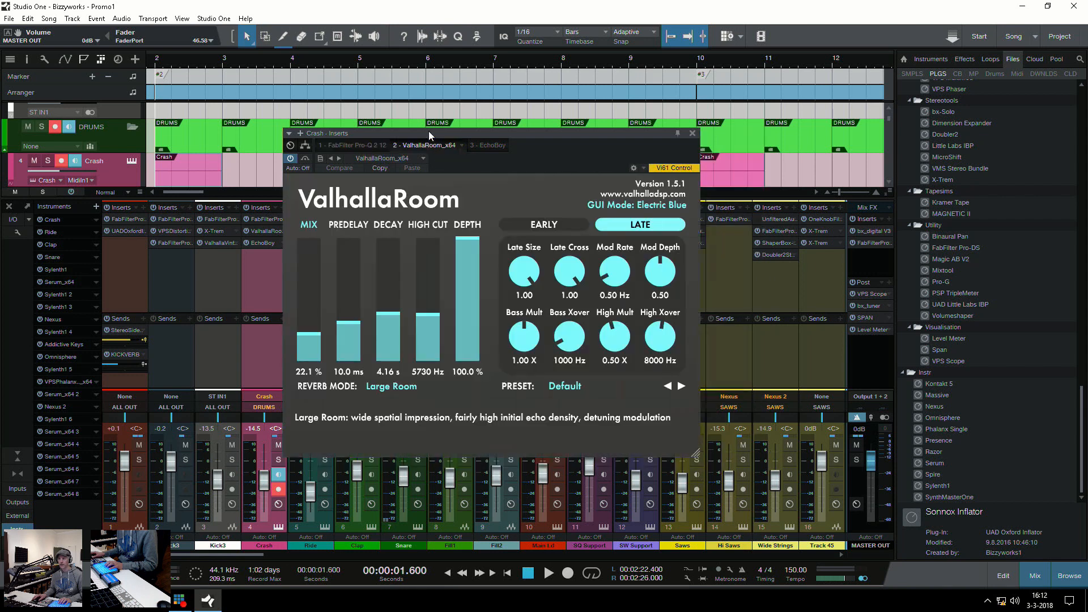
pyautogui.moveTo(428, 133); pyautogui.dragTo(424, 105)
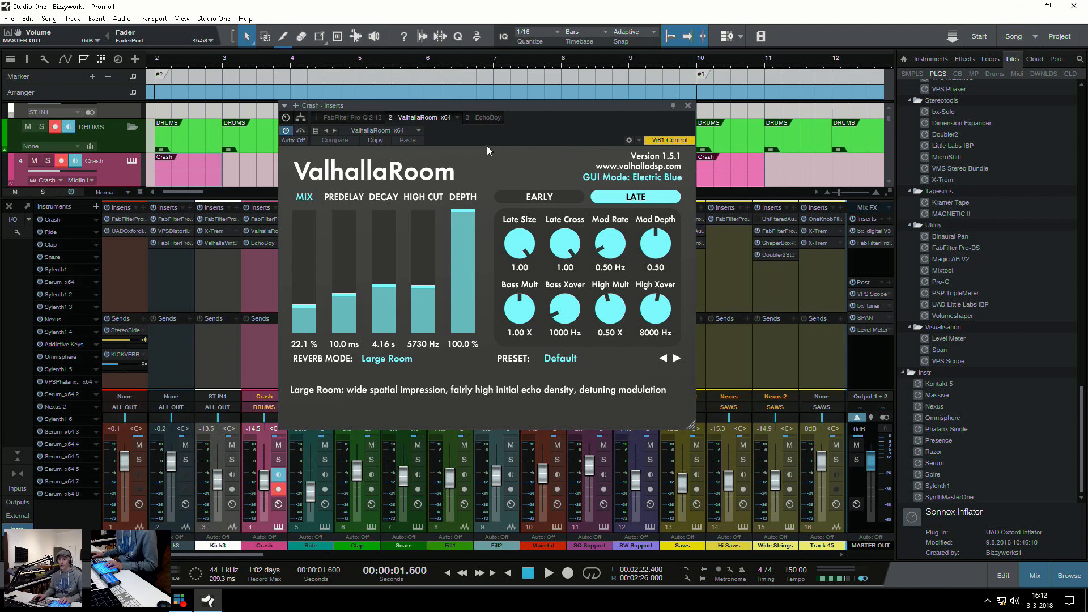
pyautogui.click(485, 118)
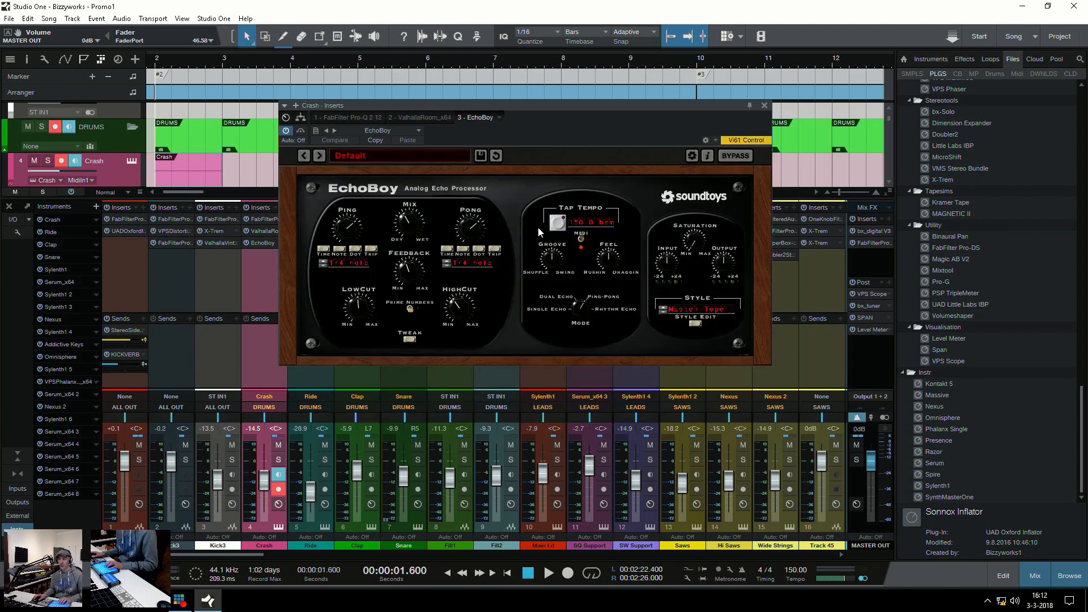
pyautogui.click(766, 107)
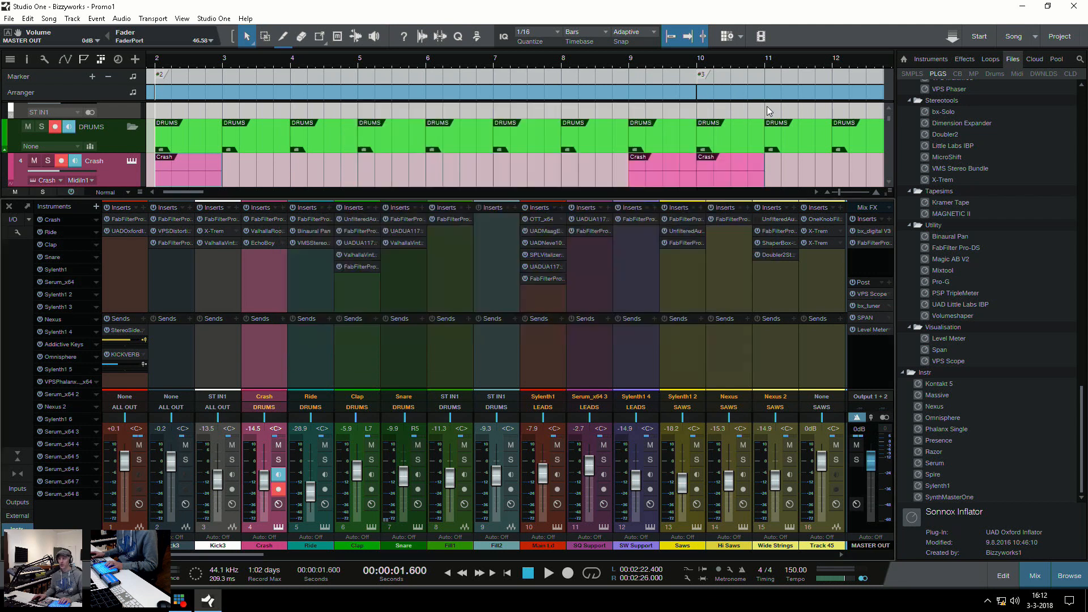
# Solo the Crash track, play it from bar 2, stop playback, and turn its solo off
pyautogui.press('s')
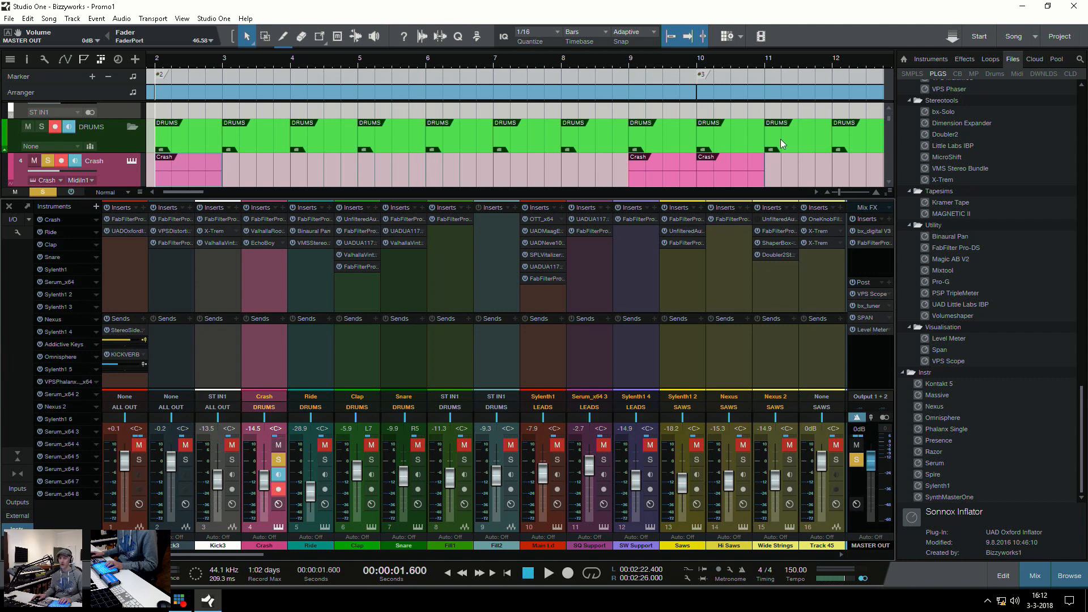
pyautogui.press('space')
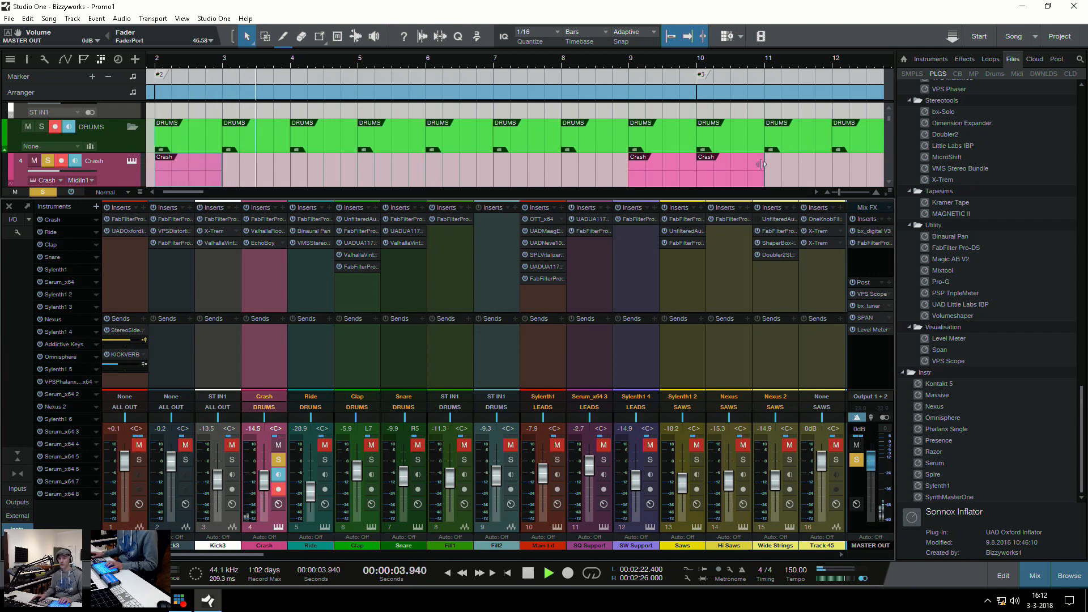
pyautogui.press('space')
pyautogui.press('s')
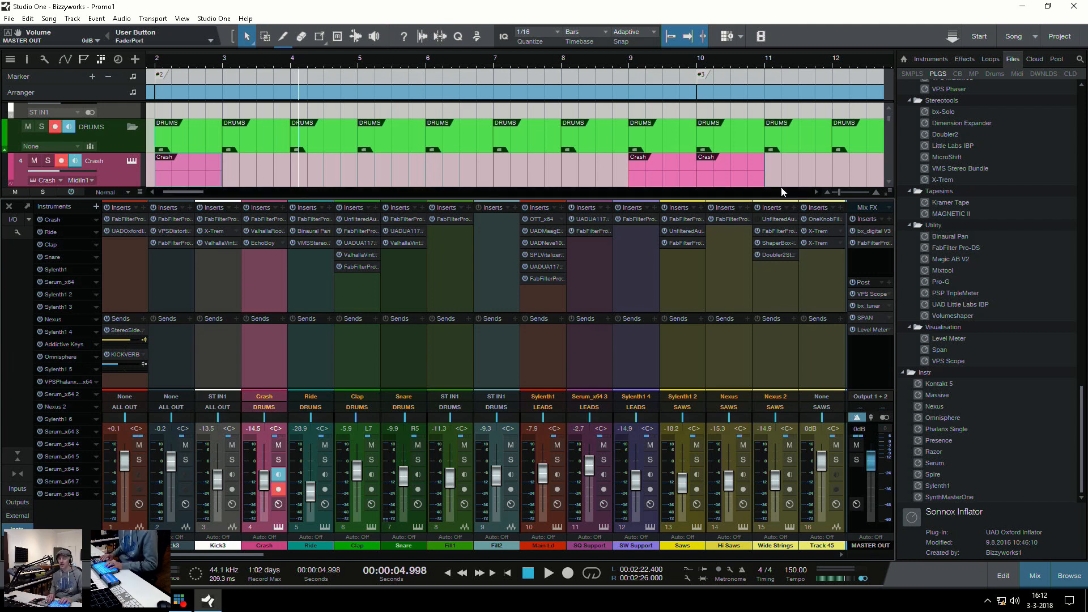
# Return the playhead to bar 2, select the Clap event there, and show the Clap channel in the mixing console
pyautogui.press('F3')
pyautogui.click(154, 293)
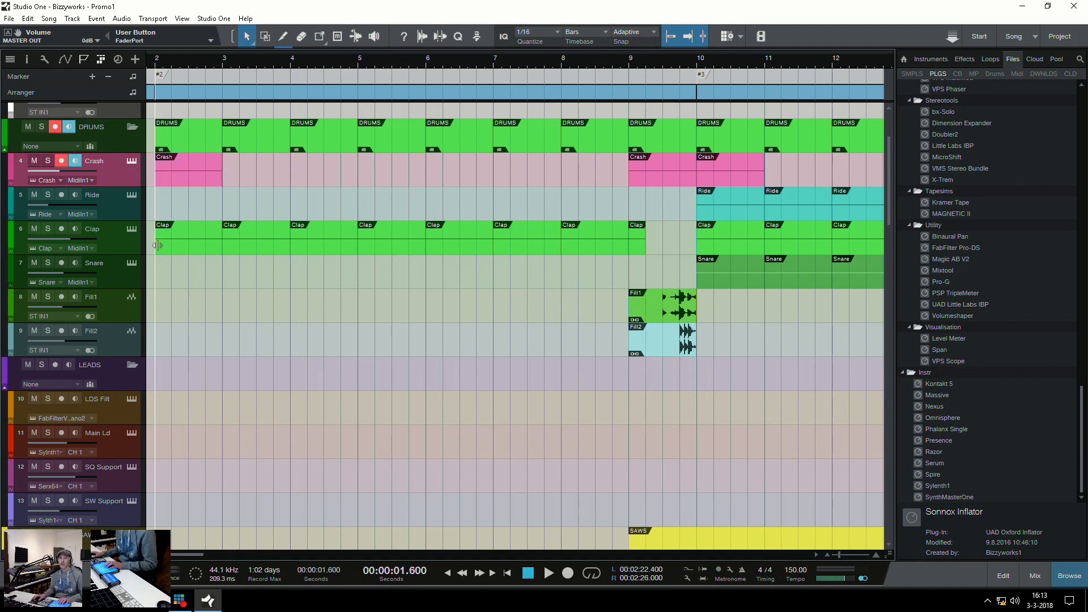
pyautogui.press('w')
pyautogui.click(182, 241)
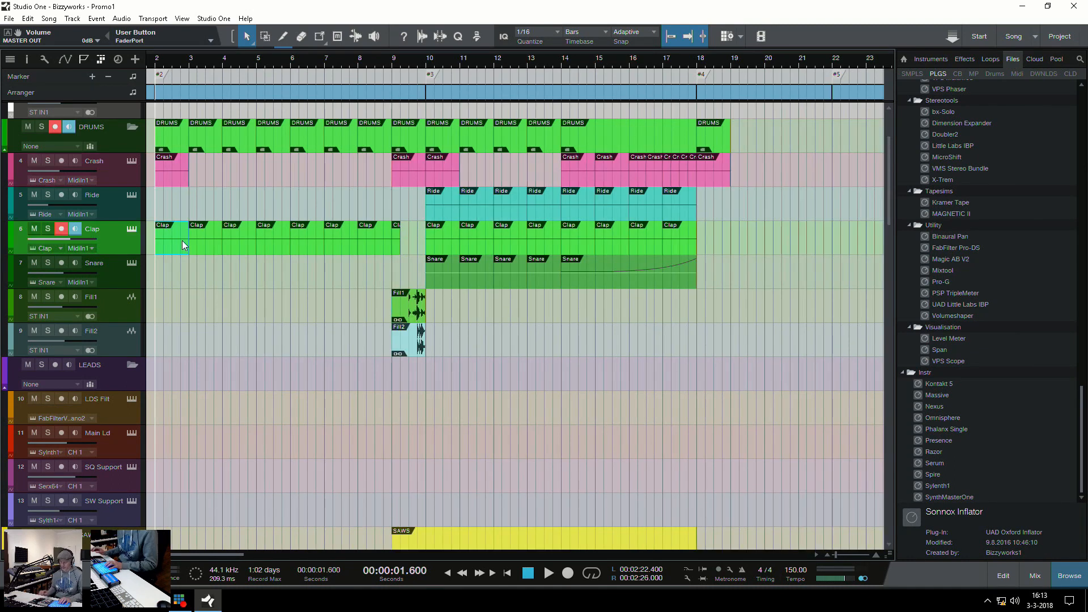
pyautogui.press('F3')
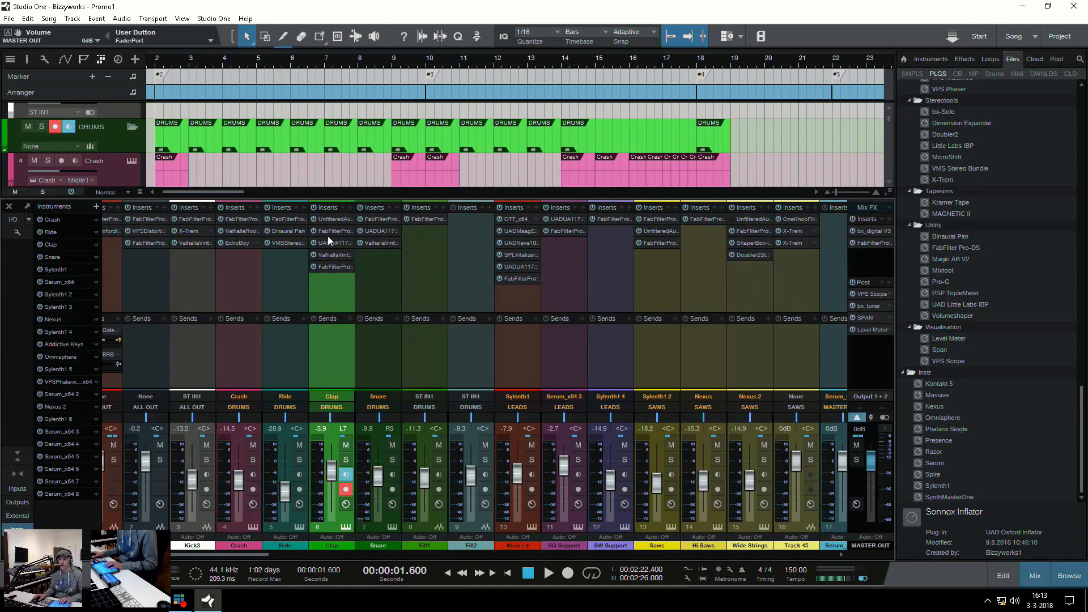
# Inspect the Clap channel's Dent 2, FabFilter Pro-Q 2, UA 1176 Rev A and ValhallaVintageVerb inserts, and close the plug-in window
pyautogui.click(325, 219)
pyautogui.moveTo(481, 133); pyautogui.dragTo(482, 100)
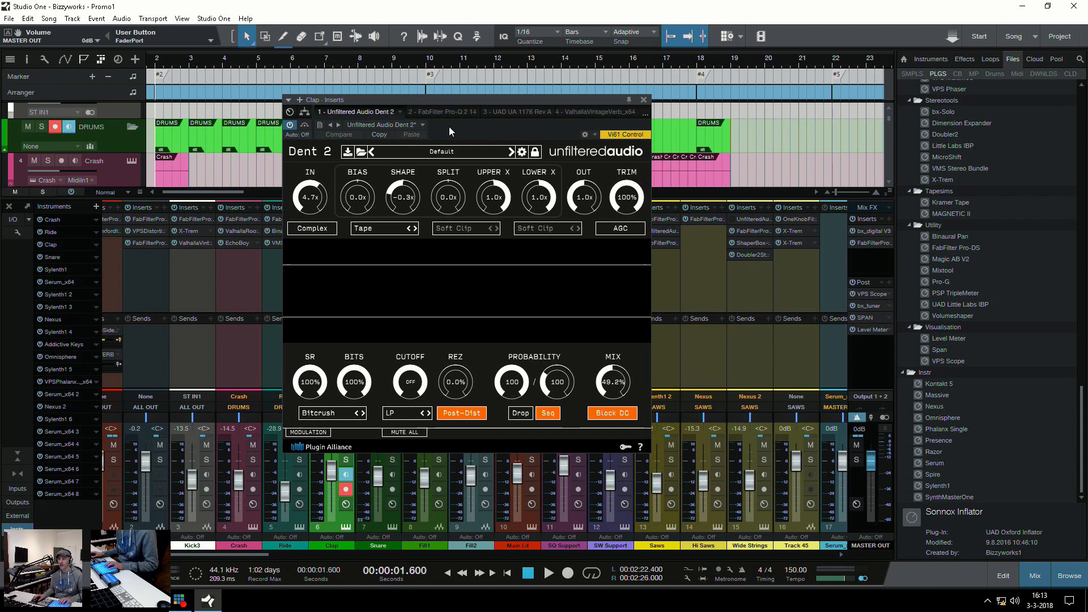
pyautogui.click(441, 113)
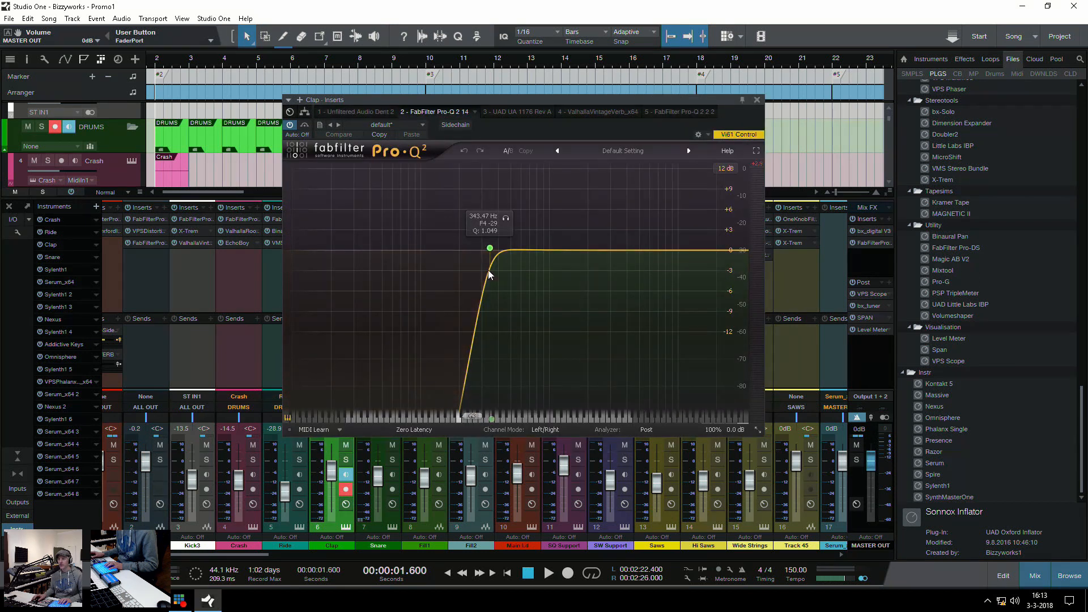
pyautogui.click(511, 112)
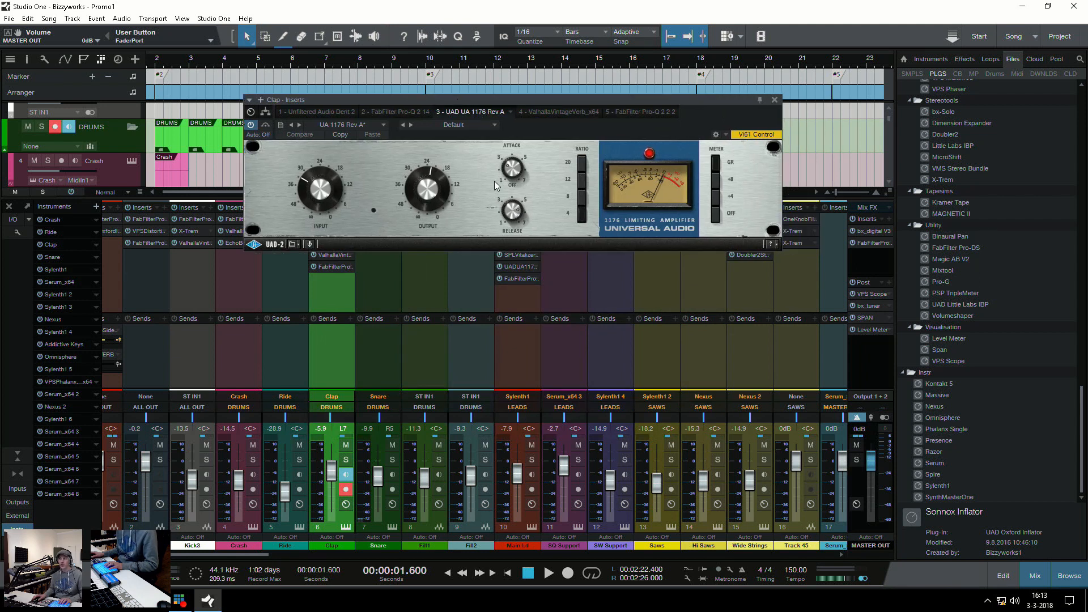
pyautogui.click(546, 112)
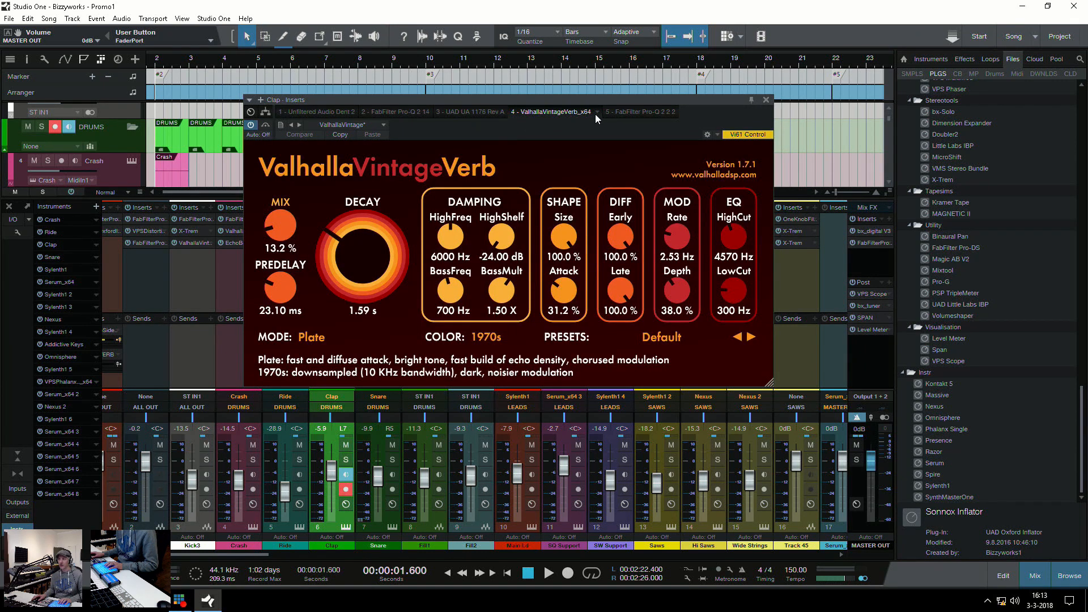
pyautogui.click(637, 112)
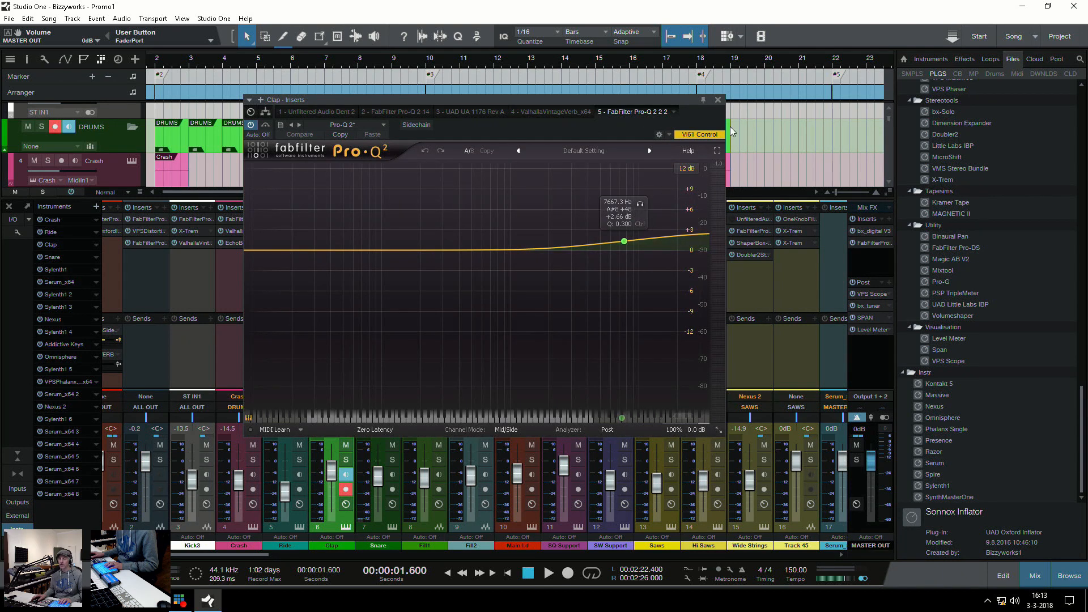
pyautogui.click(718, 101)
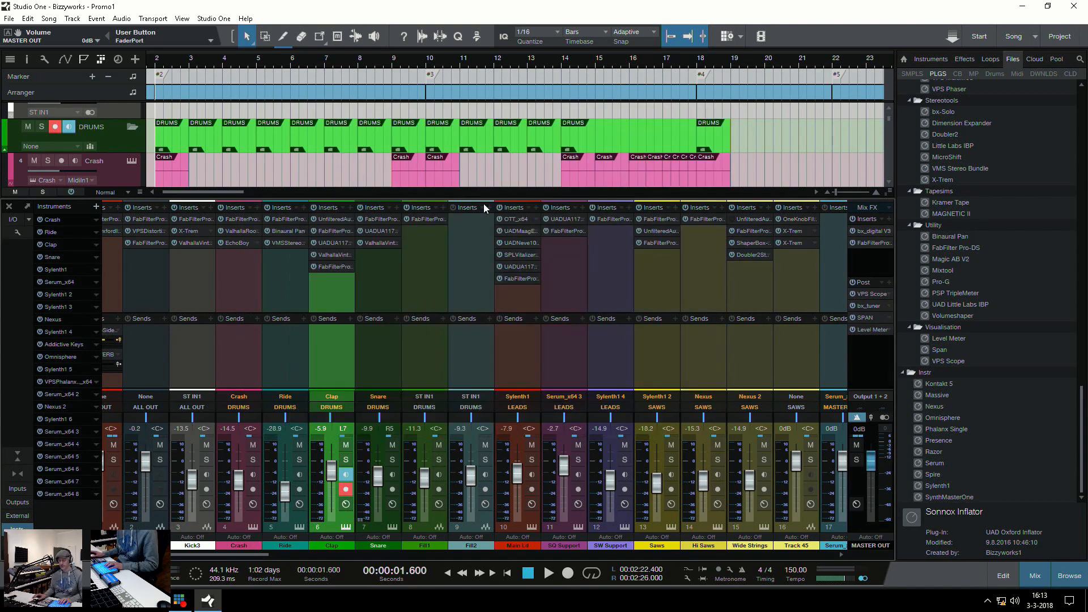
# Hide the mixing console and select the Rocco event at bar 2 in the arrangement
pyautogui.press('F3')
pyautogui.scroll(-8, 304, 375)
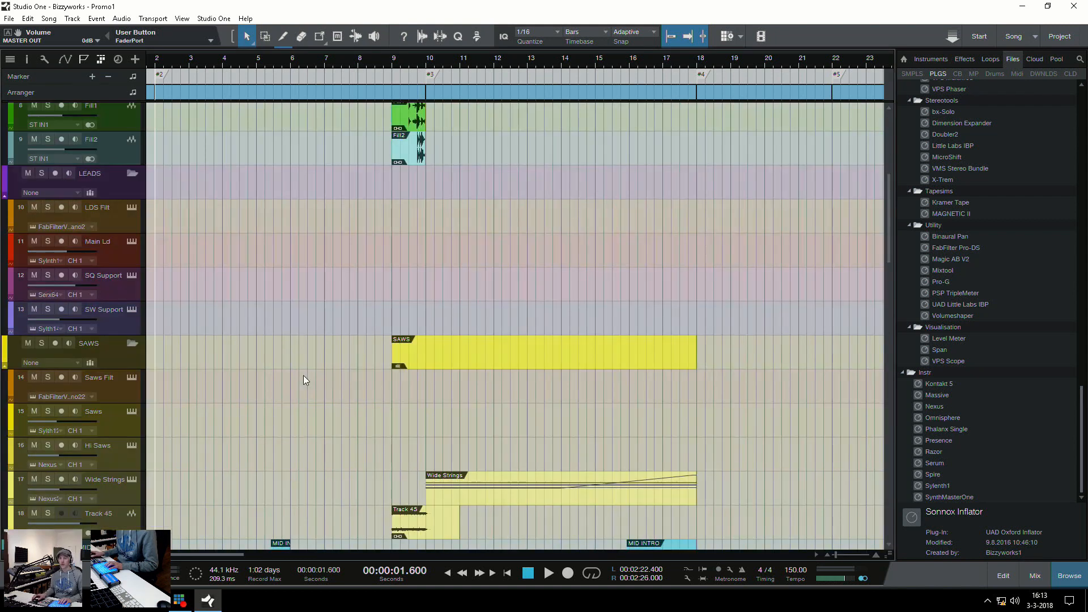
pyautogui.scroll(-8, 306, 374)
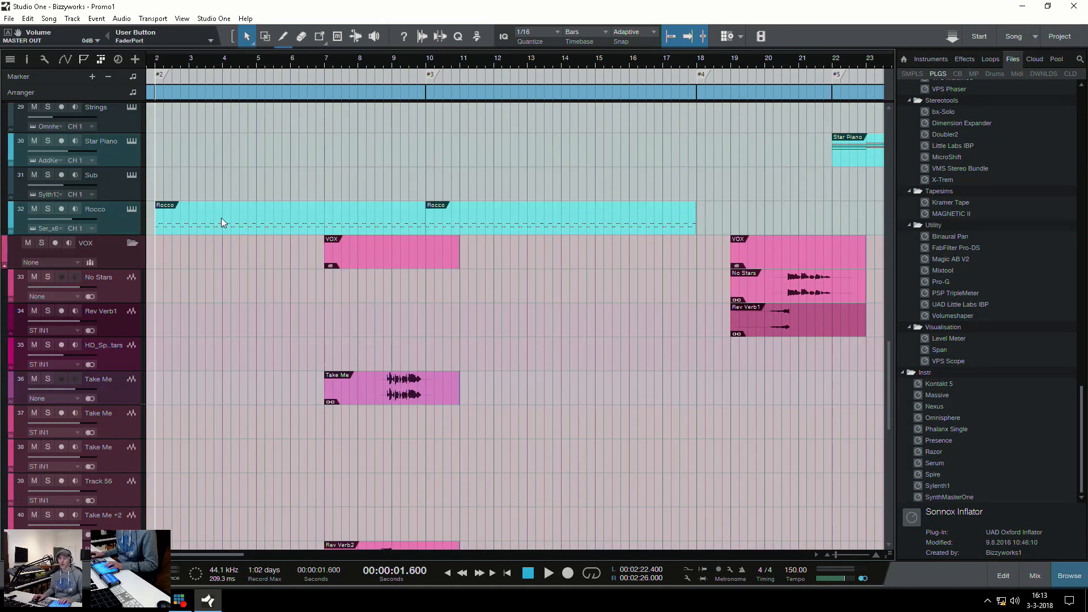
pyautogui.click(221, 218)
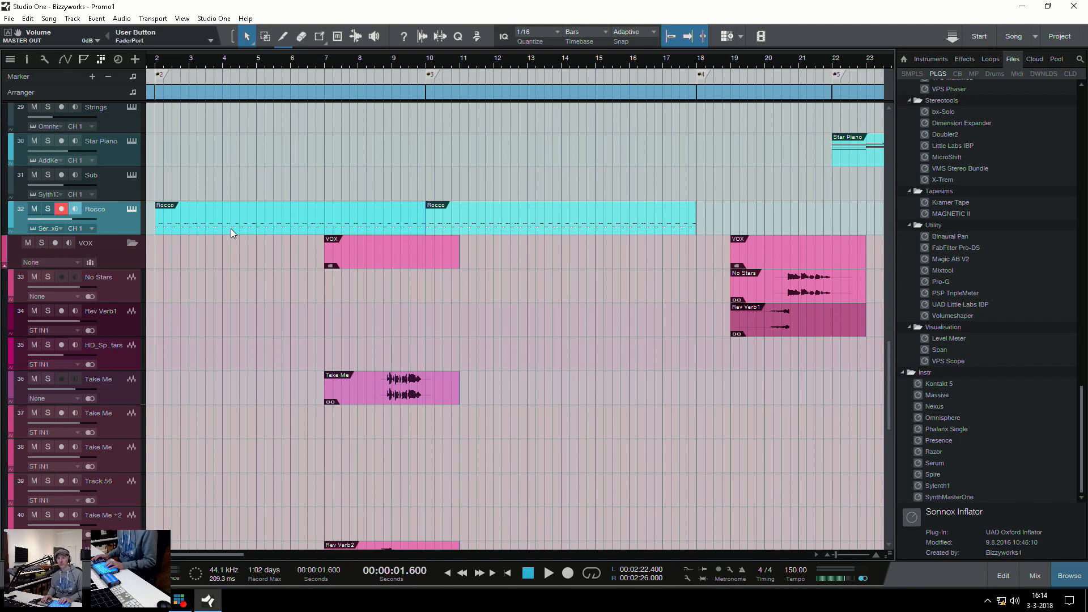
# Solo the Rocco track, play its part from bar 2, and stop playback
pyautogui.press('s')
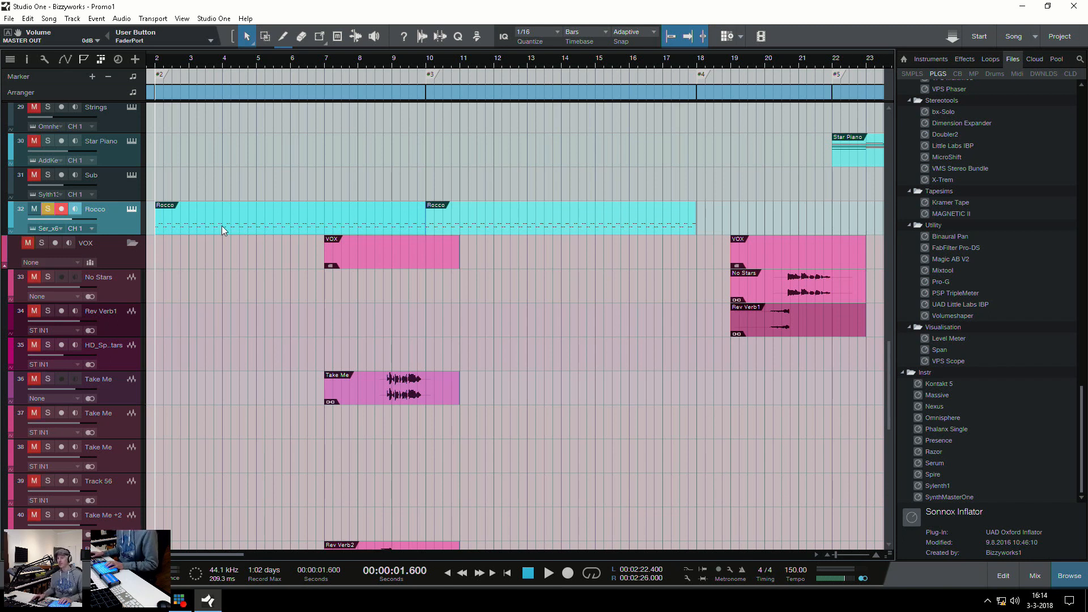
pyautogui.press('e')
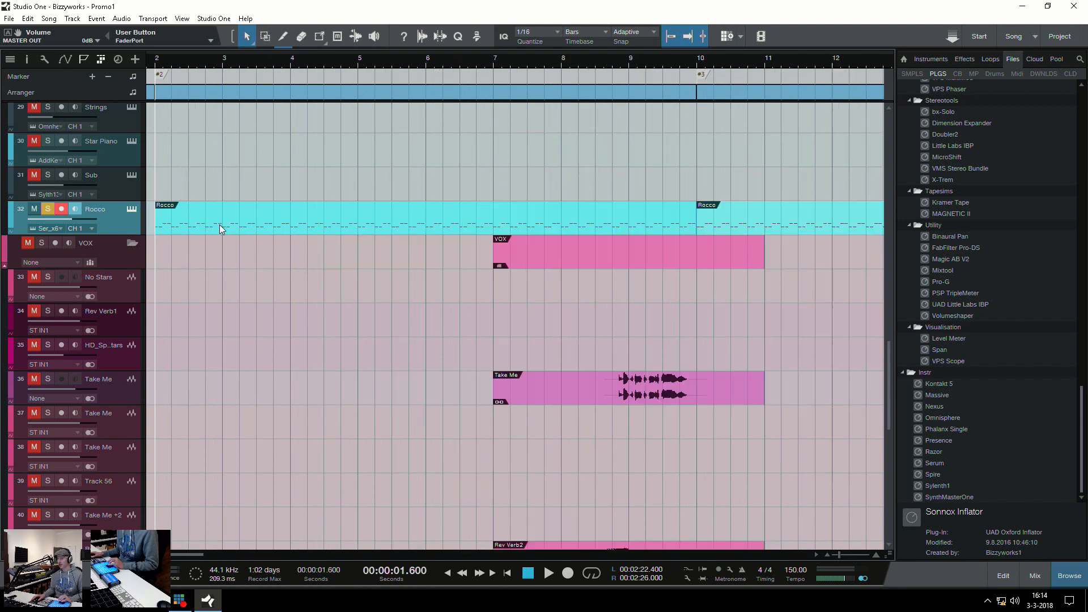
pyautogui.press('e')
pyautogui.press('space')
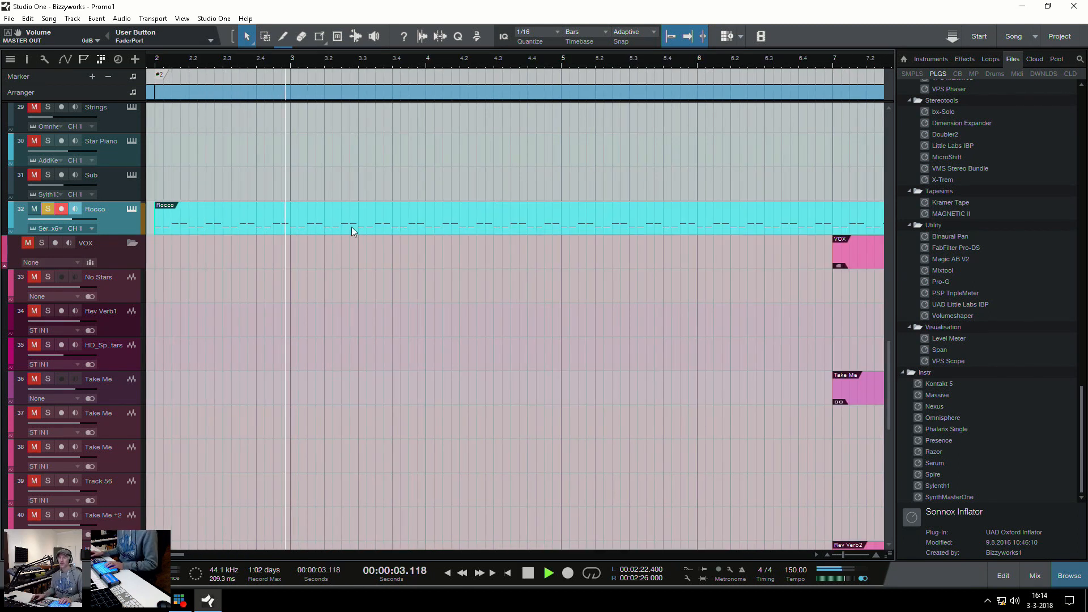
pyautogui.press('space')
# Open the Rocco track's Serum instrument and examine its OSC A unison and detune settings
pyautogui.click(132, 209)
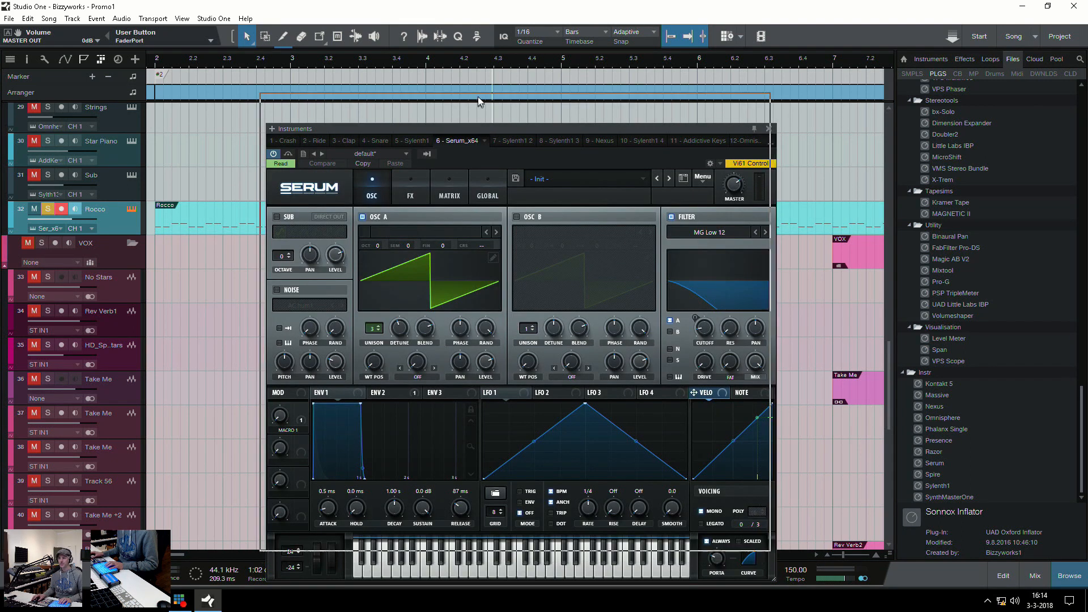
pyautogui.moveTo(484, 127); pyautogui.dragTo(477, 76)
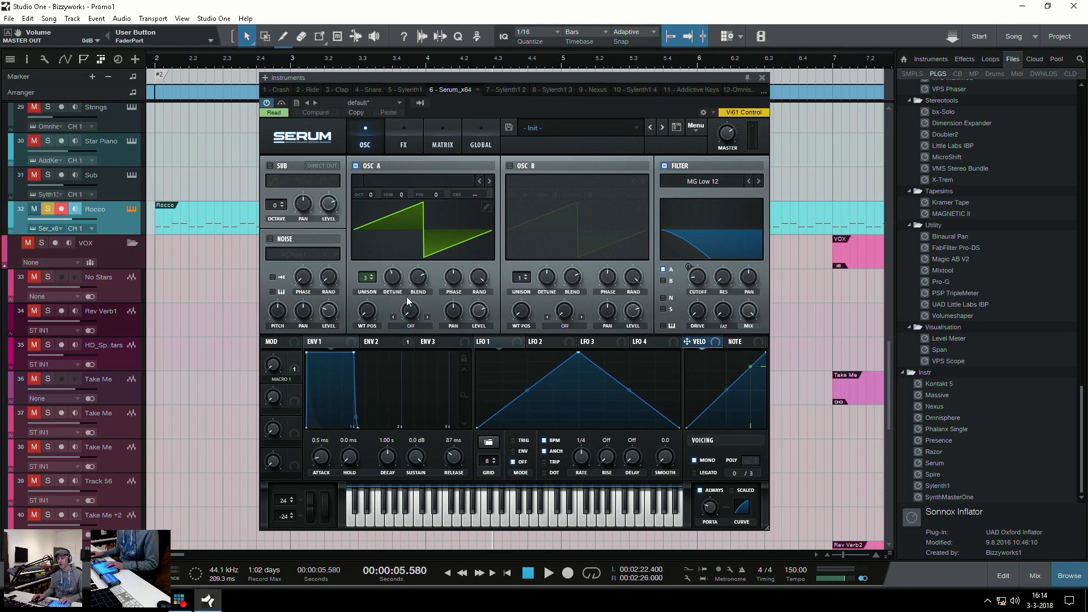
pyautogui.moveTo(395, 277)
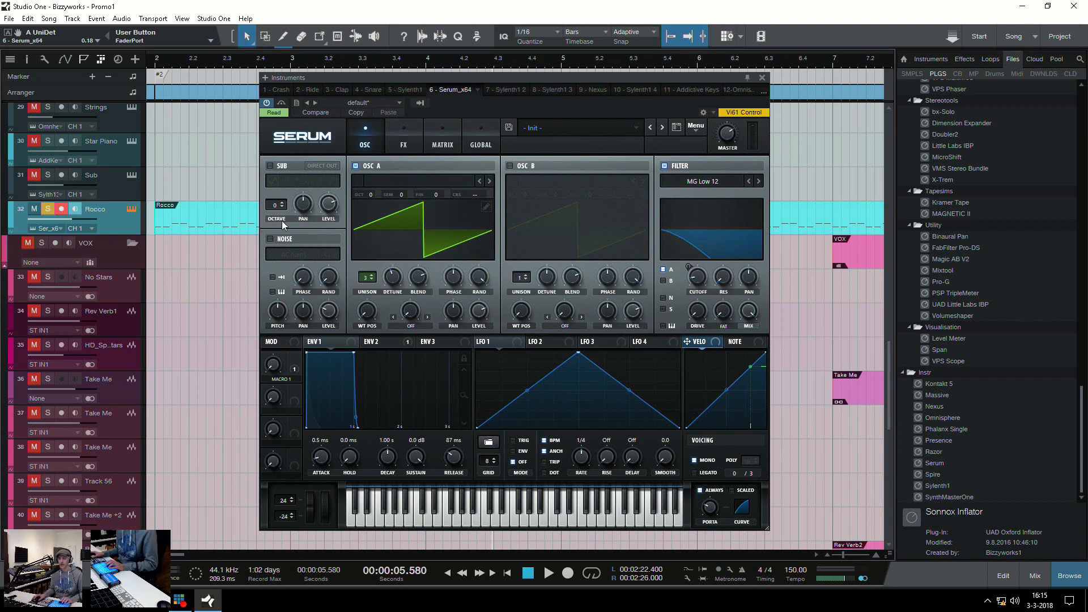
# Show the Rocco channel's inserts, examine the FabFilter Pro-Q 2 curve, and close the inserts window
pyautogui.press('F11')
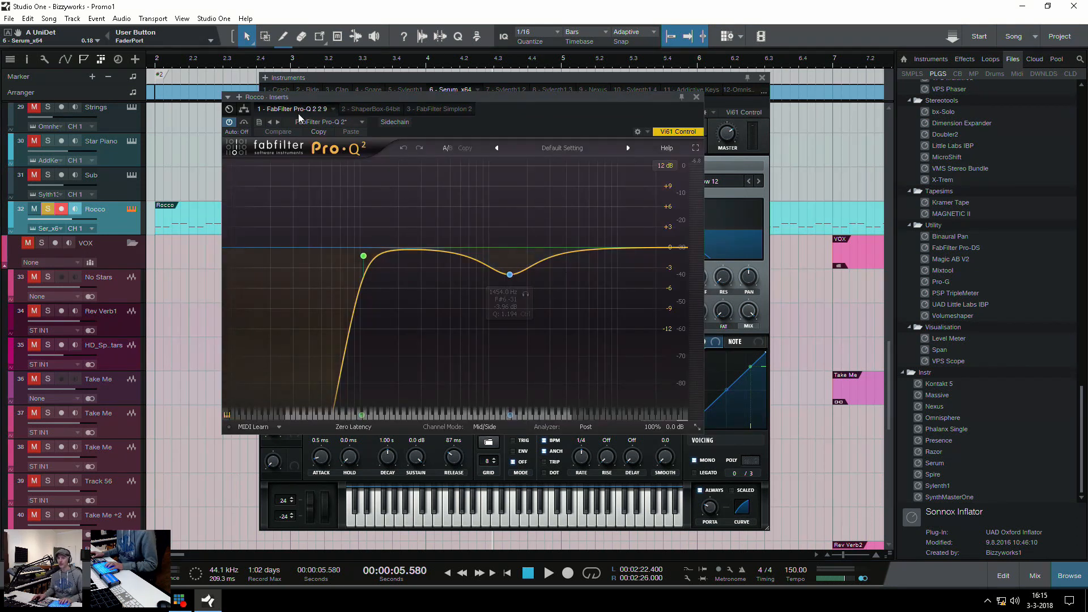
pyautogui.moveTo(362, 250)
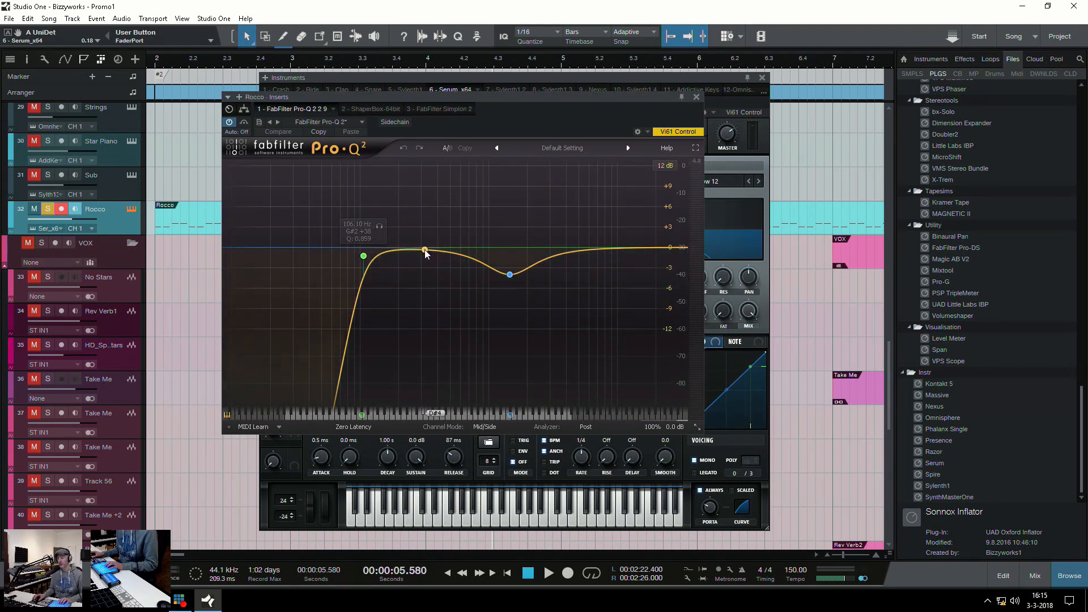
pyautogui.click(697, 98)
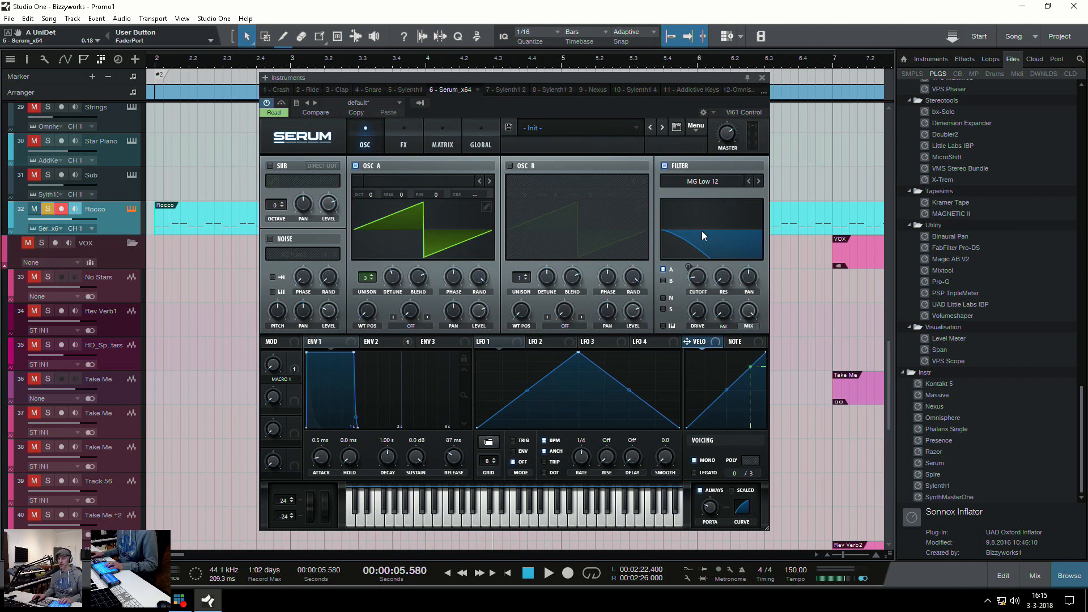
# Play Rocco again from bar 2 while watching Serum's filter movement, stop playback, and close the instrument window
pyautogui.click(186, 273)
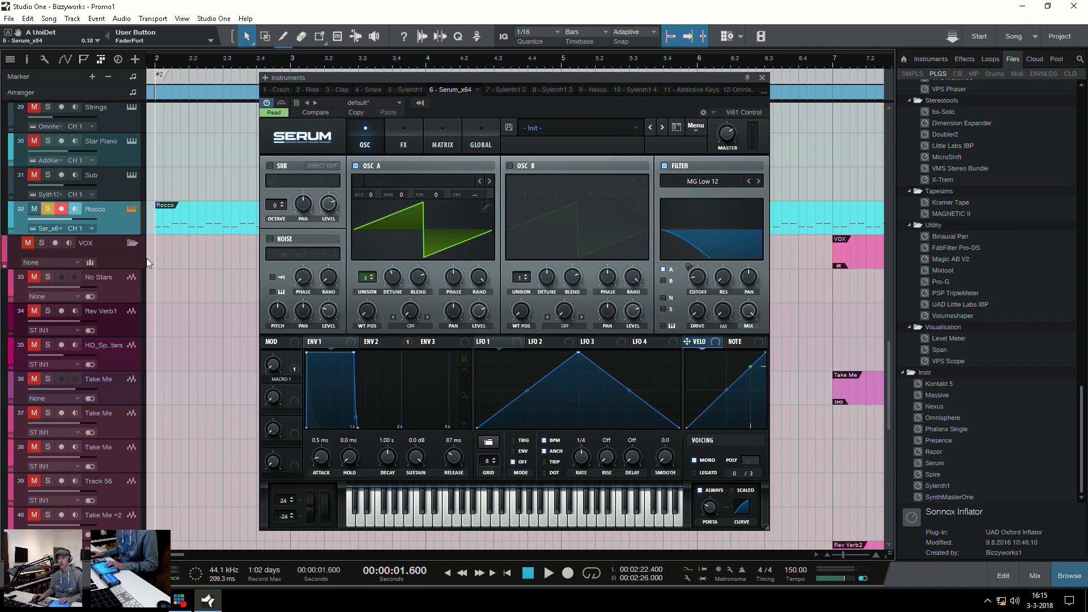
pyautogui.press('space')
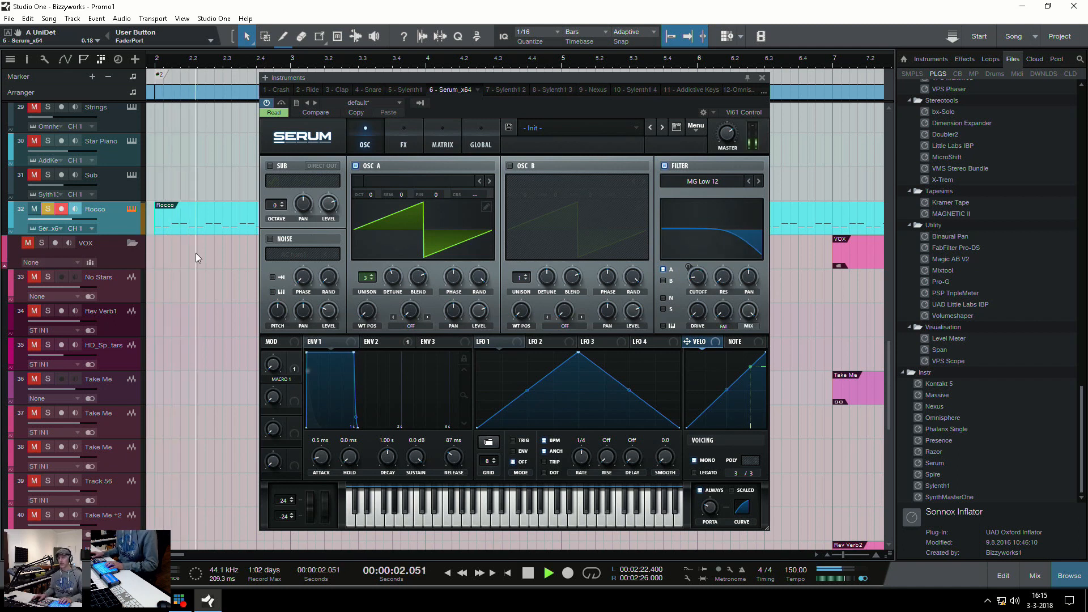
pyautogui.press('space')
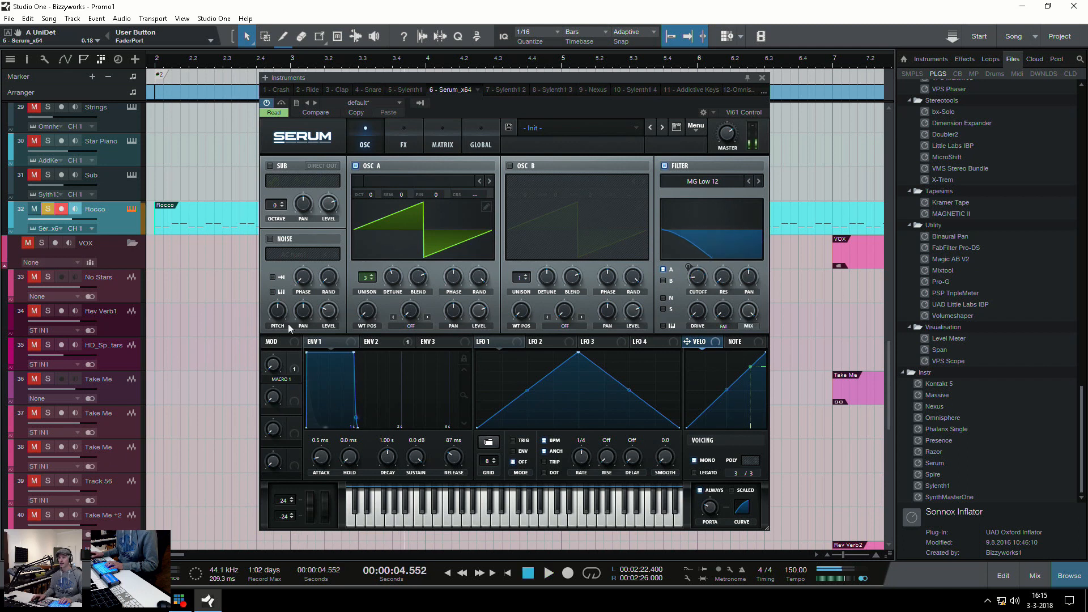
pyautogui.click(763, 78)
# Show the track automation, examine Rocco's MACRO 1 envelope across the song, and hide the automation again
pyautogui.scroll(-6, 455, 222)
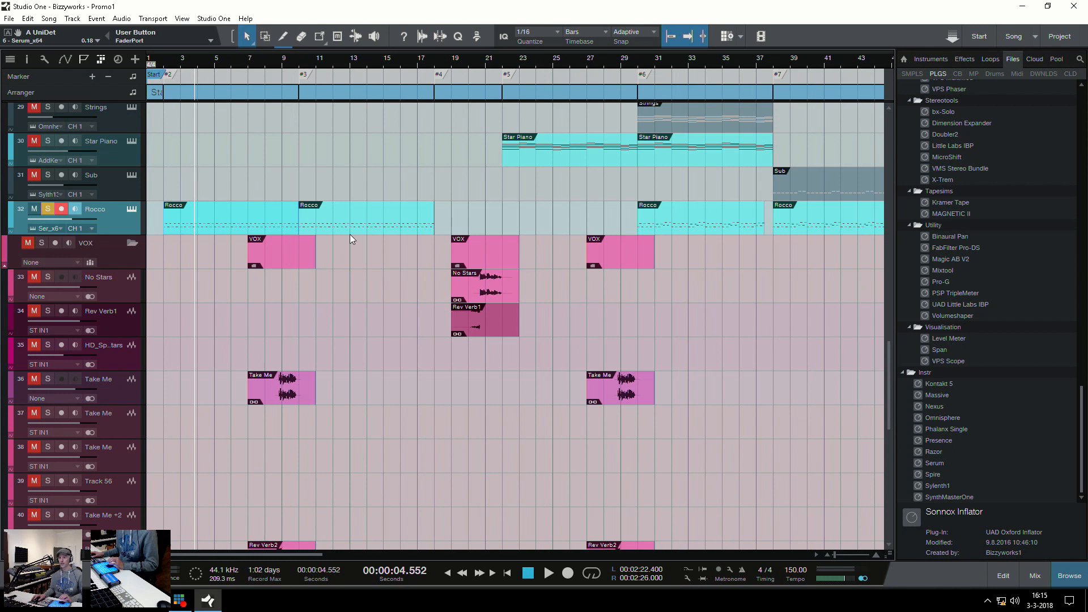
pyautogui.press('a')
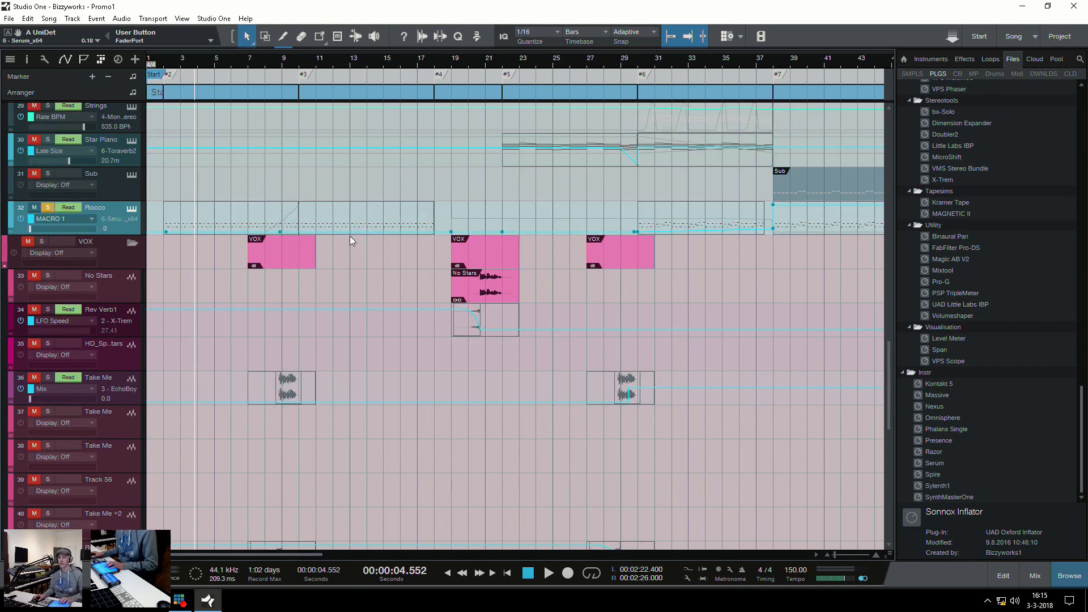
pyautogui.scroll(-3, 389, 222)
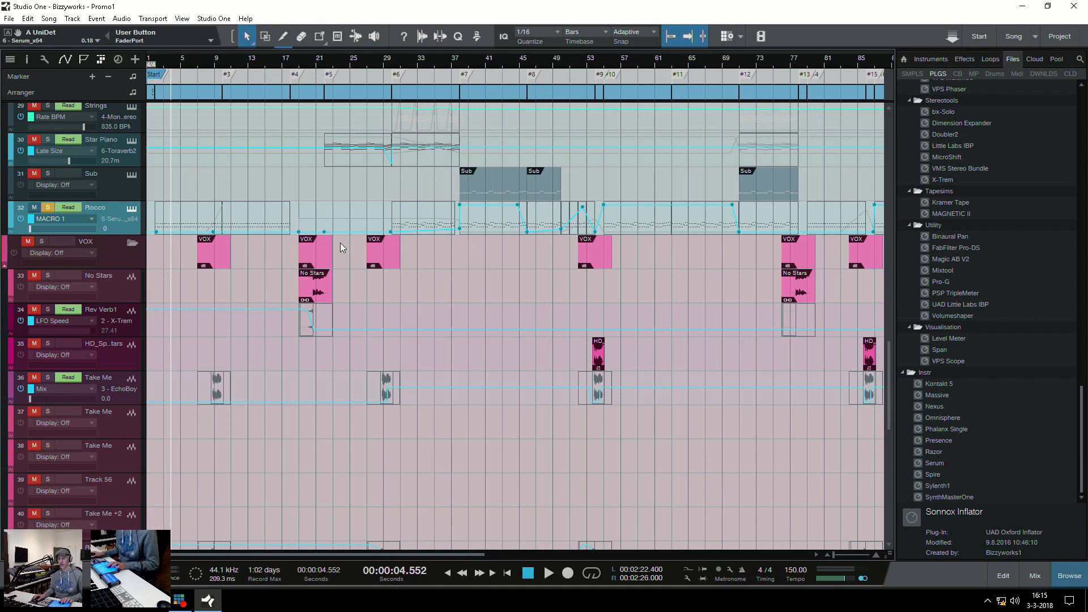
pyautogui.press('a')
# Place the playhead at bar 7 and select the Take Me vocal event there on track 36
pyautogui.scroll(-5, 260, 284)
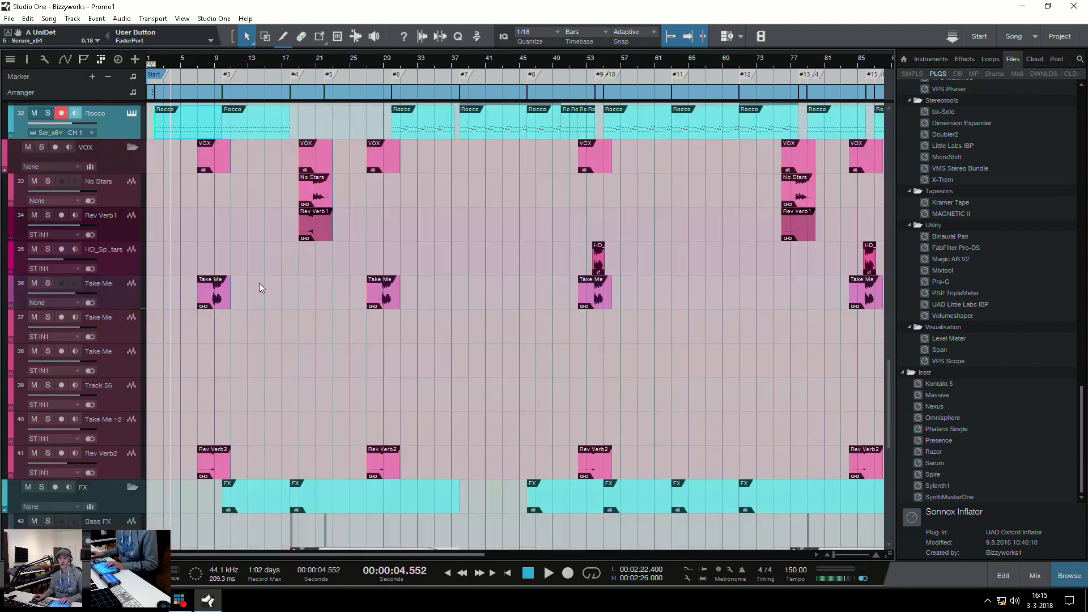
pyautogui.click(195, 288)
pyautogui.press('e')
pyautogui.press('e')
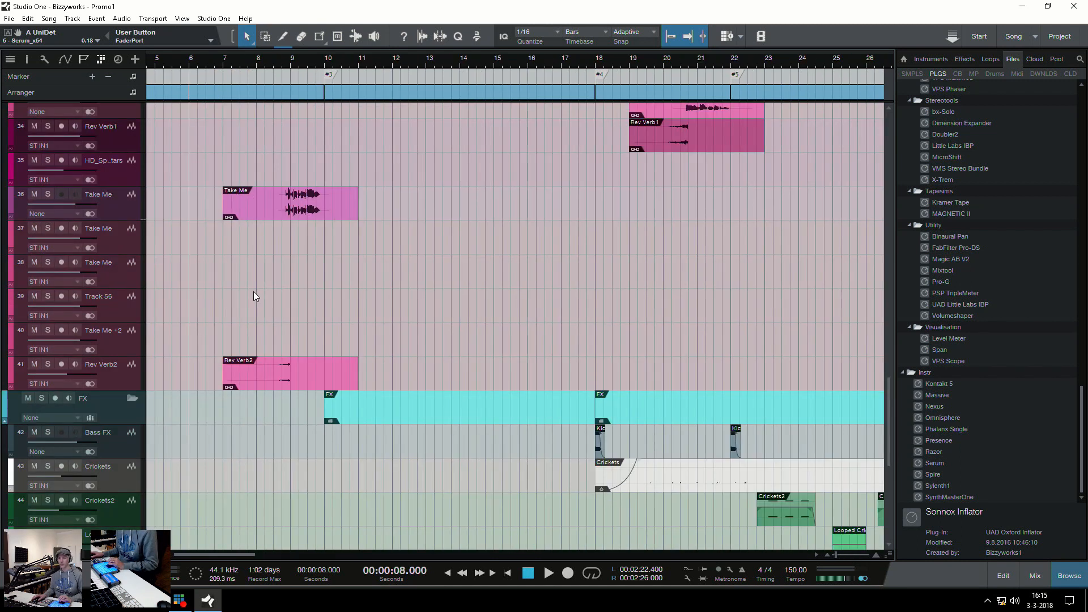
pyautogui.press('e')
pyautogui.click(395, 210)
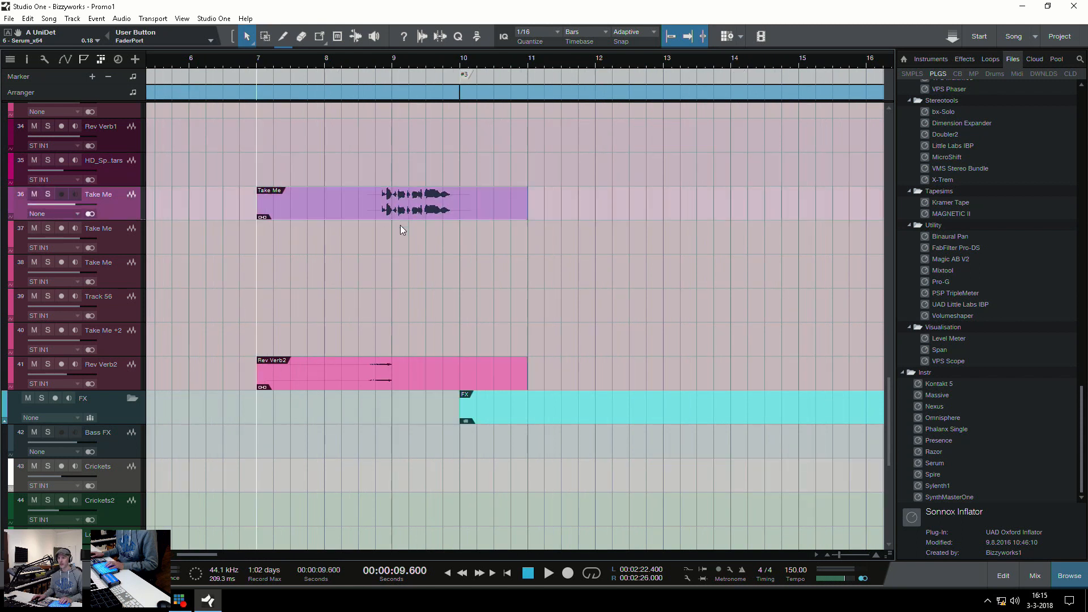
# Solo the Take Me vocal on track 36, play it from bar 7, and briefly check its inserts window
pyautogui.click(48, 194)
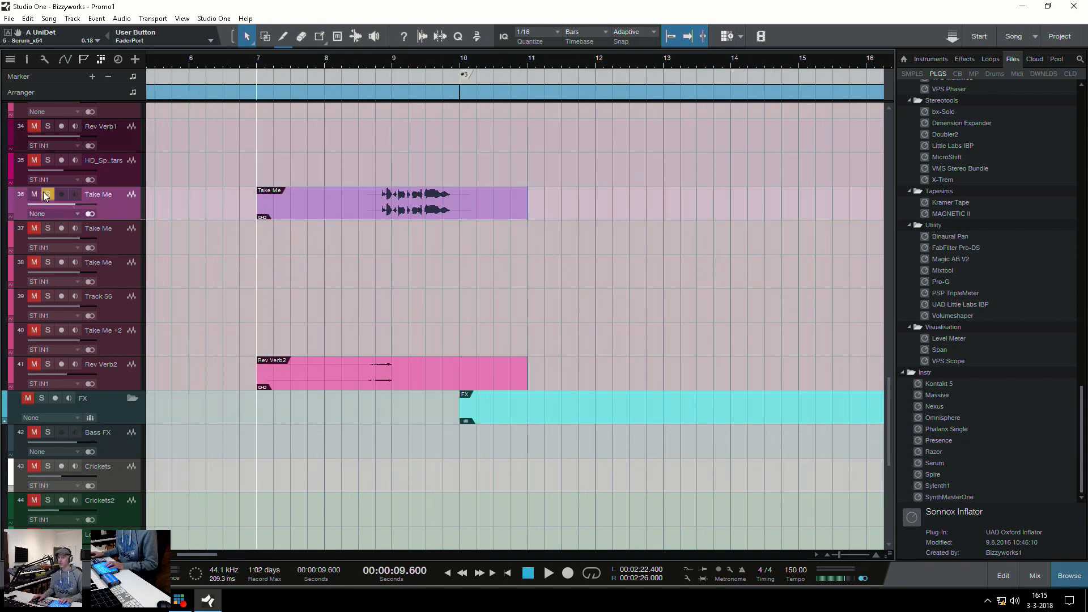
pyautogui.press('KP_Add')
pyautogui.press('space')
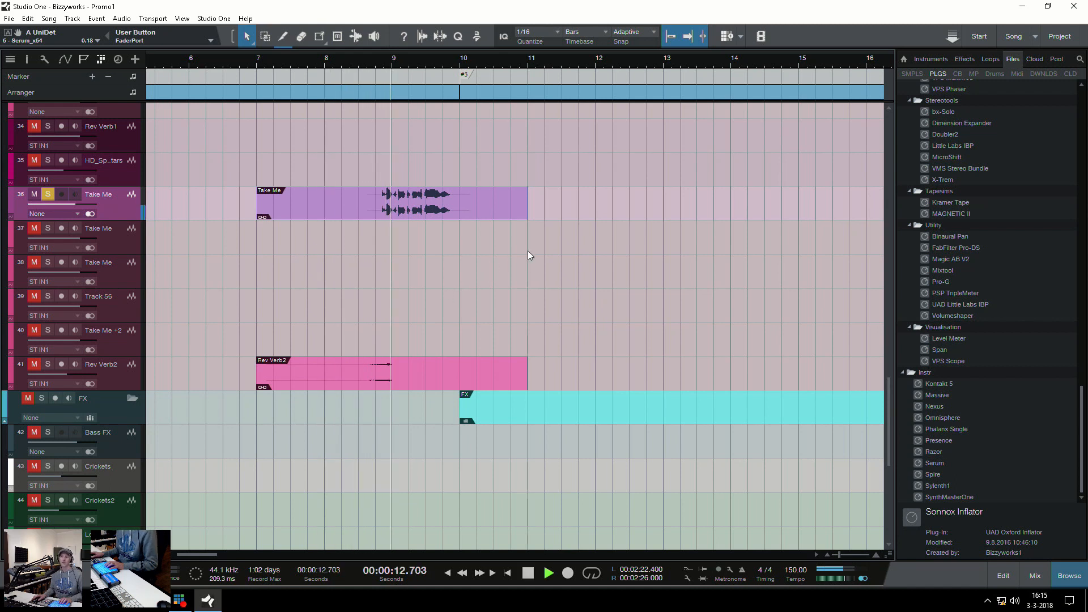
pyautogui.press('space')
pyautogui.press('KP_0')
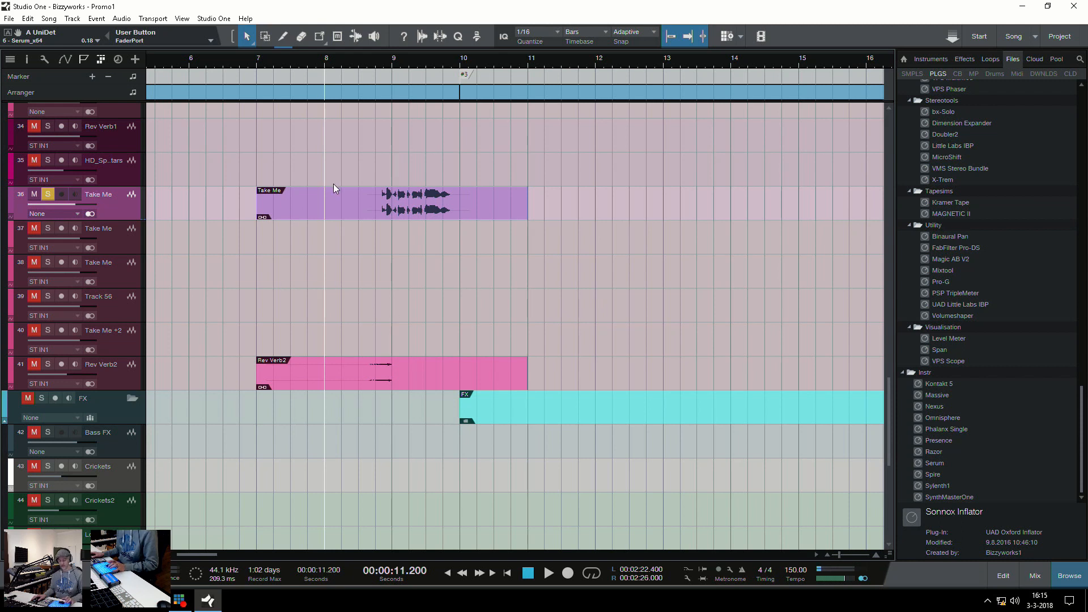
pyautogui.press('F11')
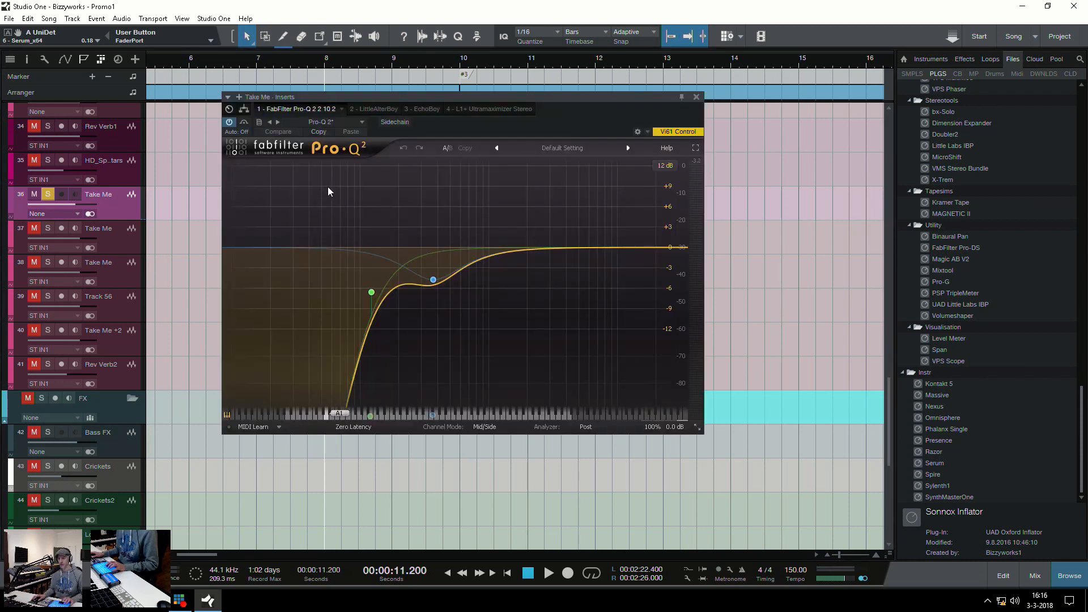
pyautogui.press('F11')
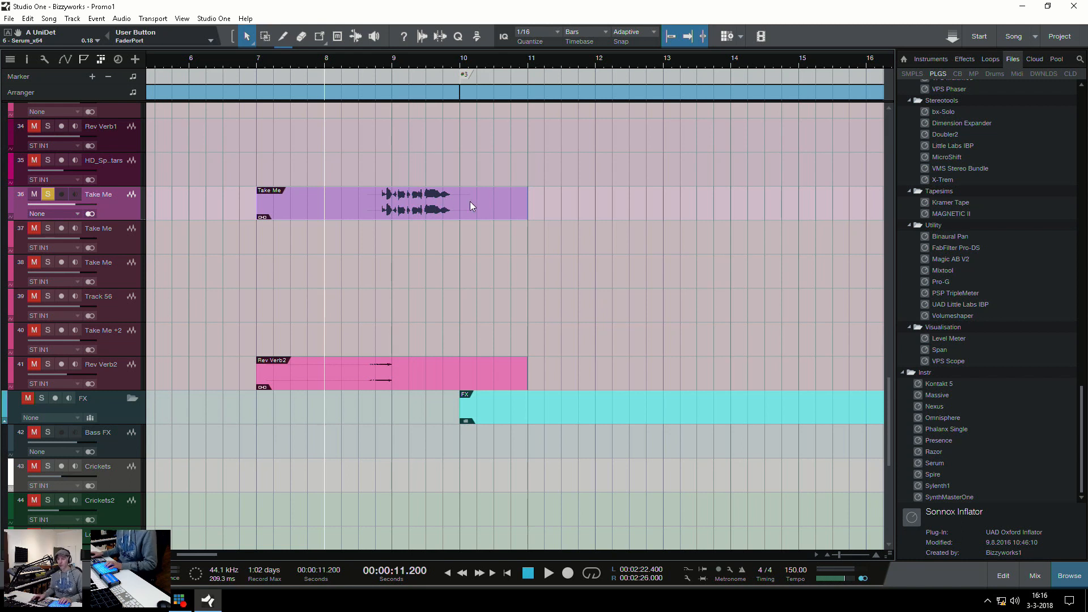
# Show the Take Me channel in the mixer, bypass all its inserts, and play the dry vocal
pyautogui.press('w')
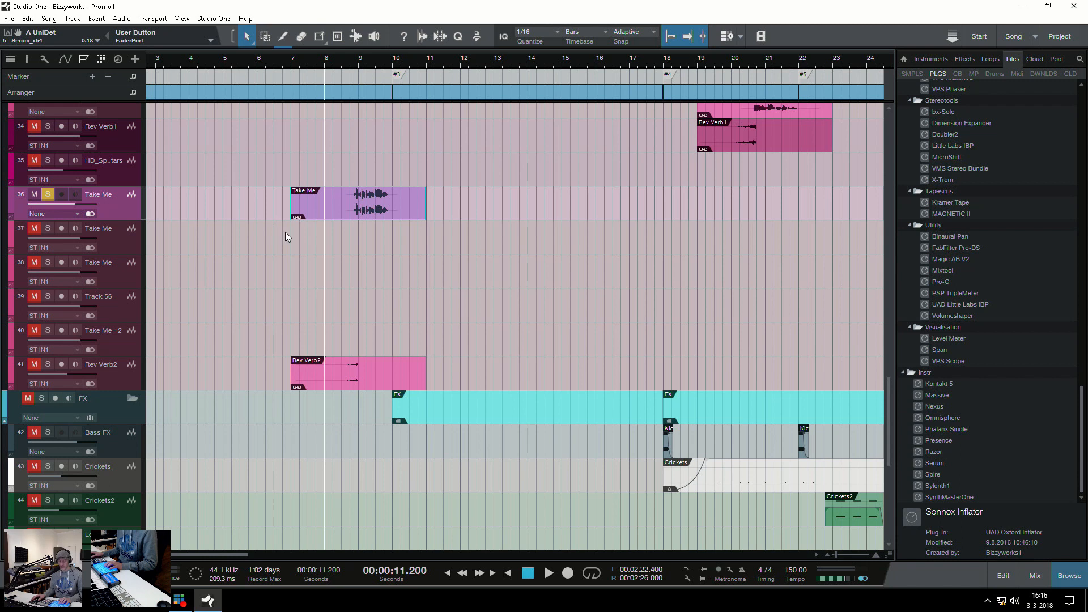
pyautogui.press('F3')
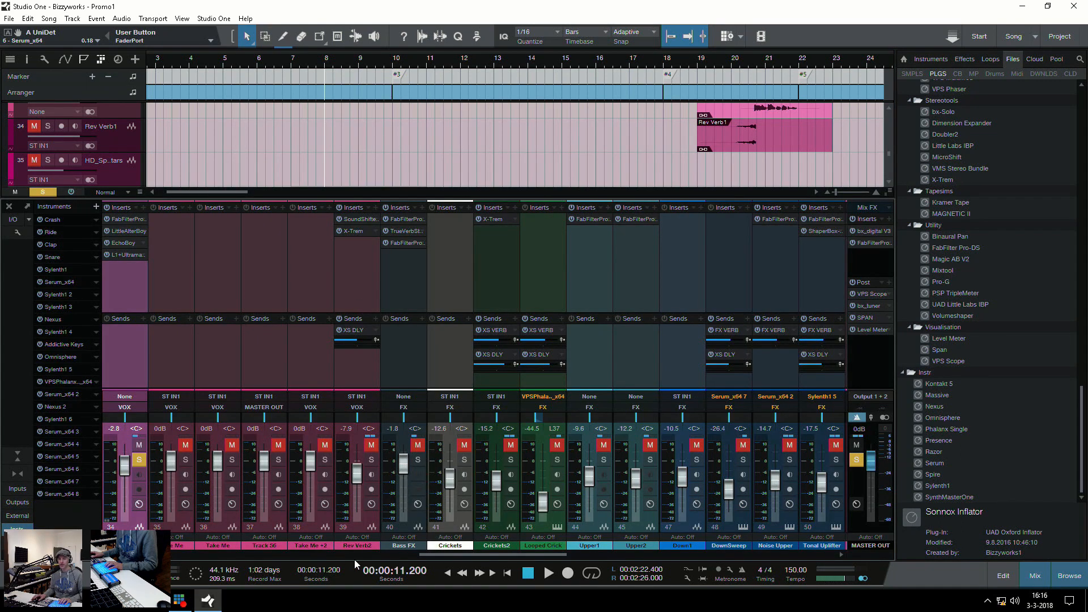
pyautogui.moveTo(506, 556); pyautogui.dragTo(459, 555)
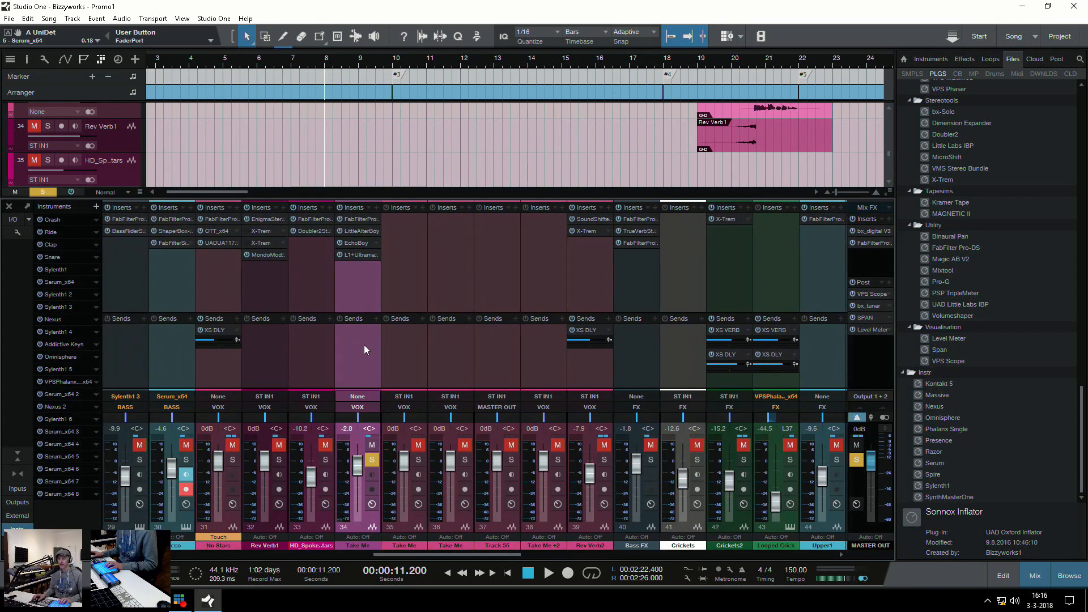
pyautogui.click(340, 207)
pyautogui.press('space')
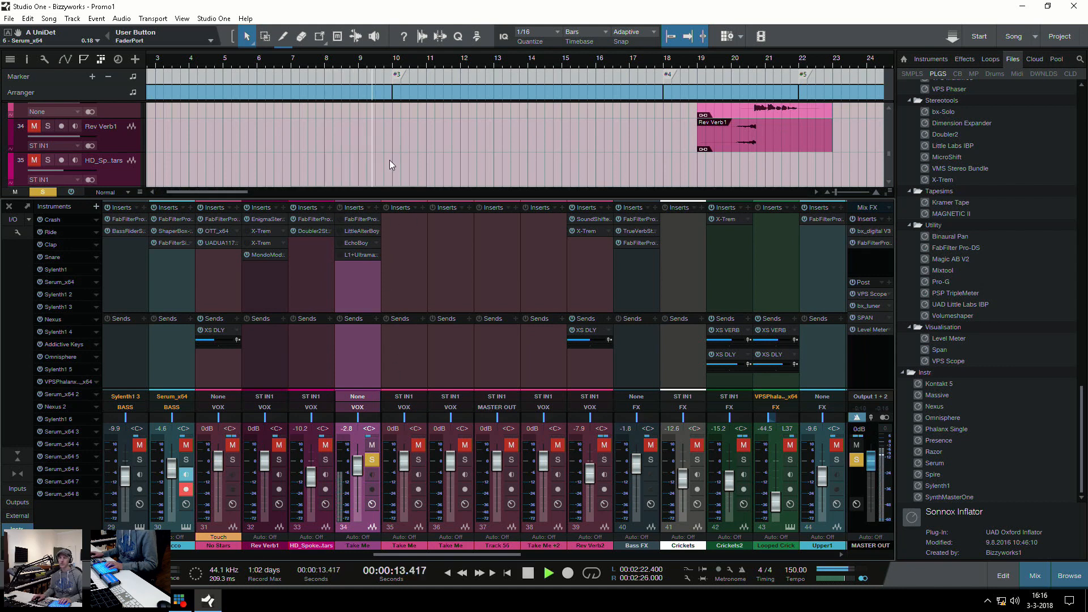
pyautogui.press('space')
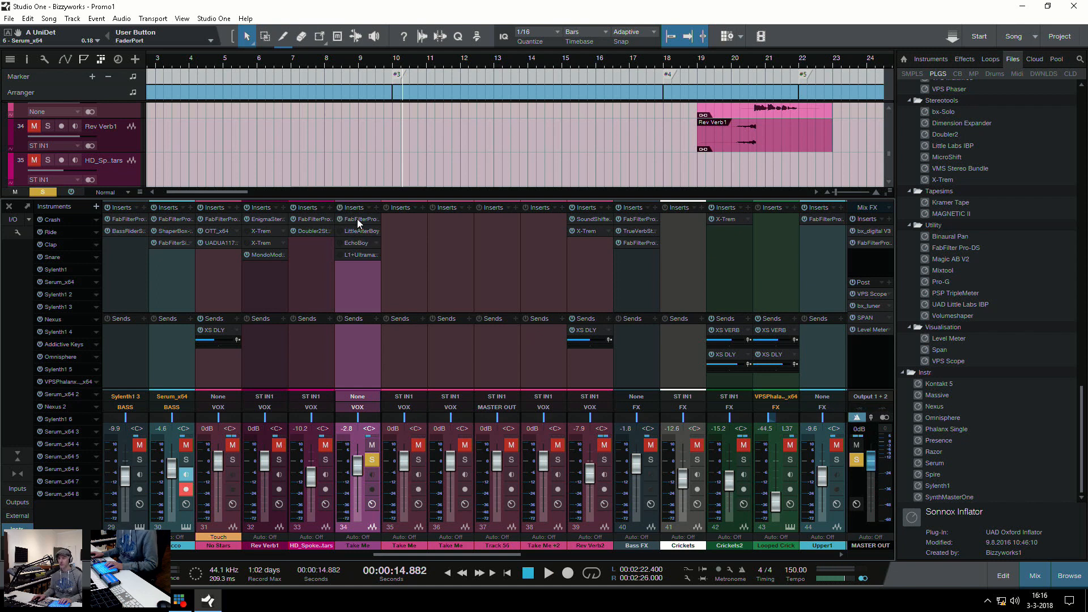
# Examine the Take Me channel's FabFilter Pro-Q 2 and LittleAlterBoy settings with both inserts switched back on, and close the window
pyautogui.click(357, 219)
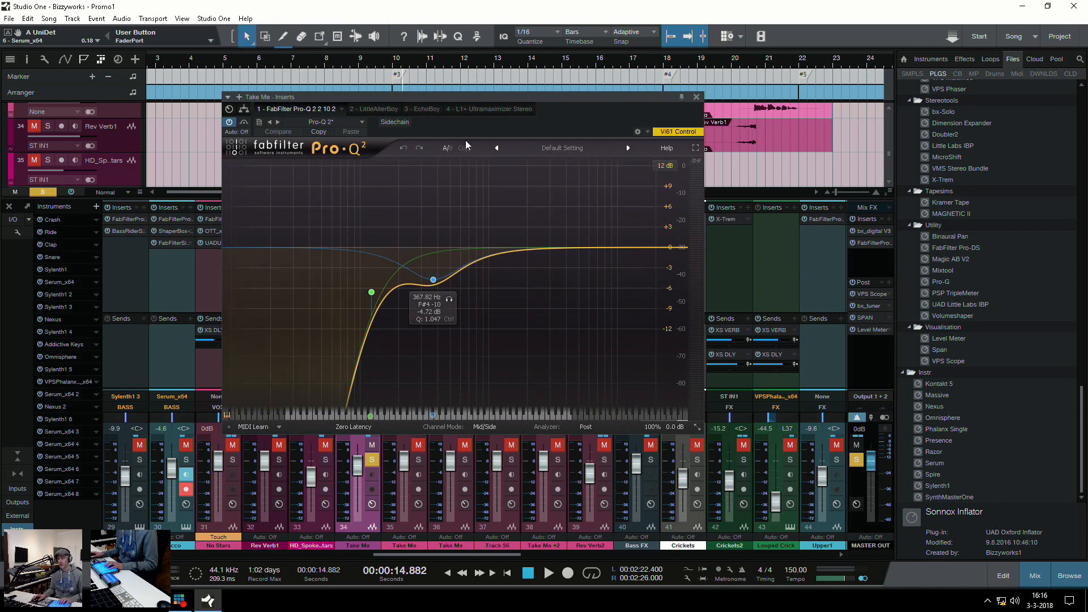
pyautogui.click(371, 109)
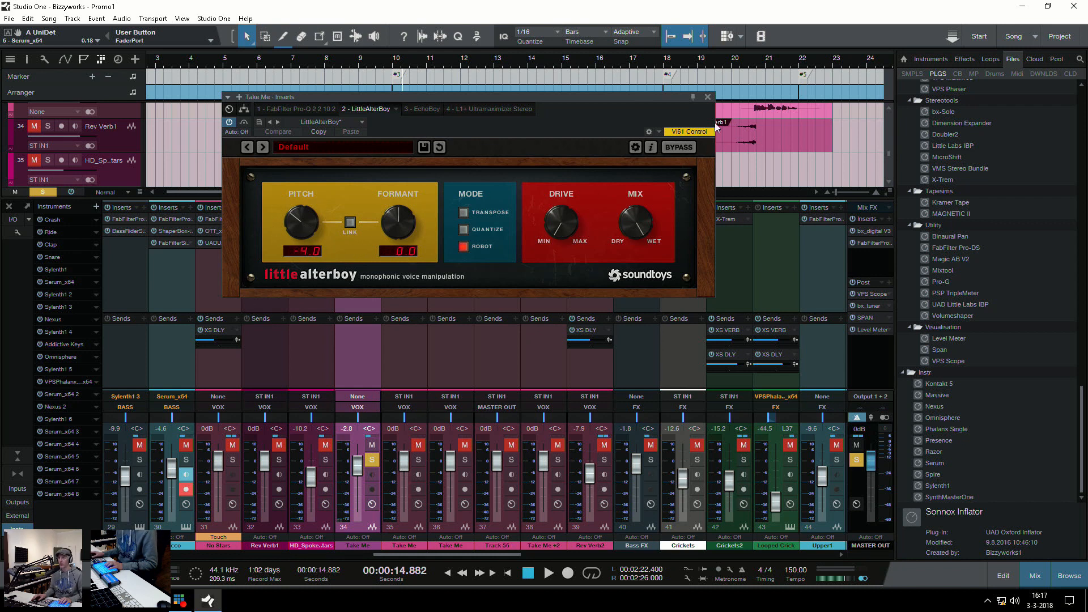
pyautogui.click(709, 97)
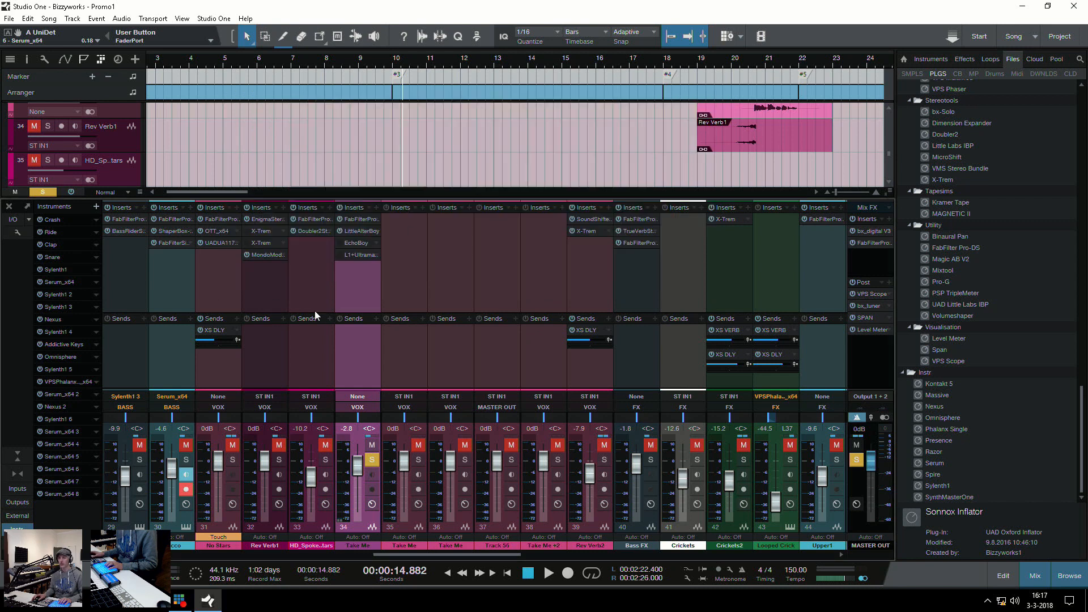
# Examine the Take Me channel's EchoBoy and L1+ Ultramaximizer inserts, play the processed vocal, and close the inserts window
pyautogui.click(357, 240)
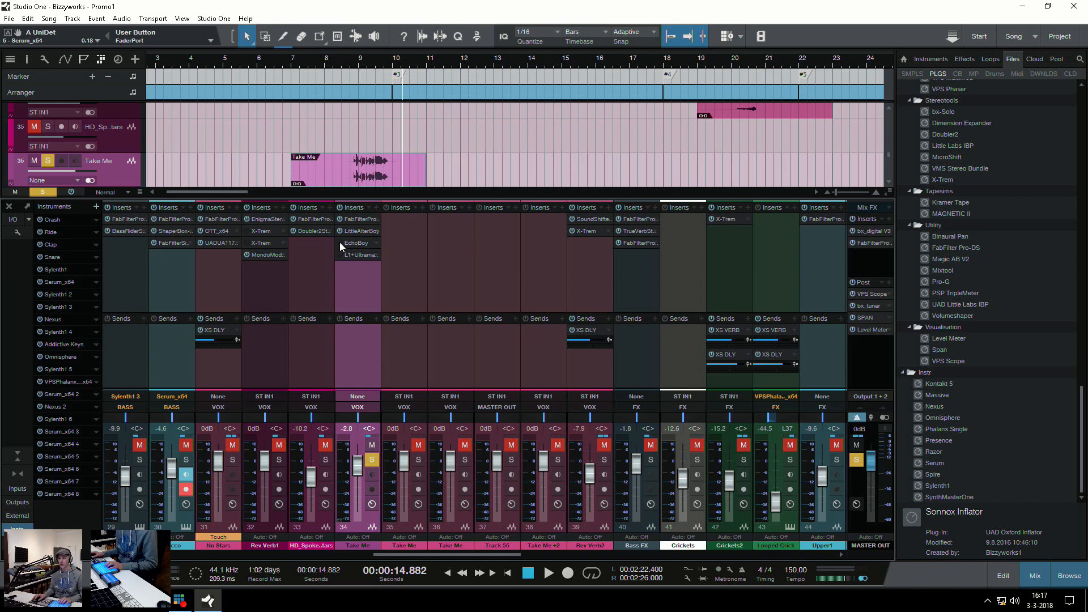
pyautogui.click(356, 244)
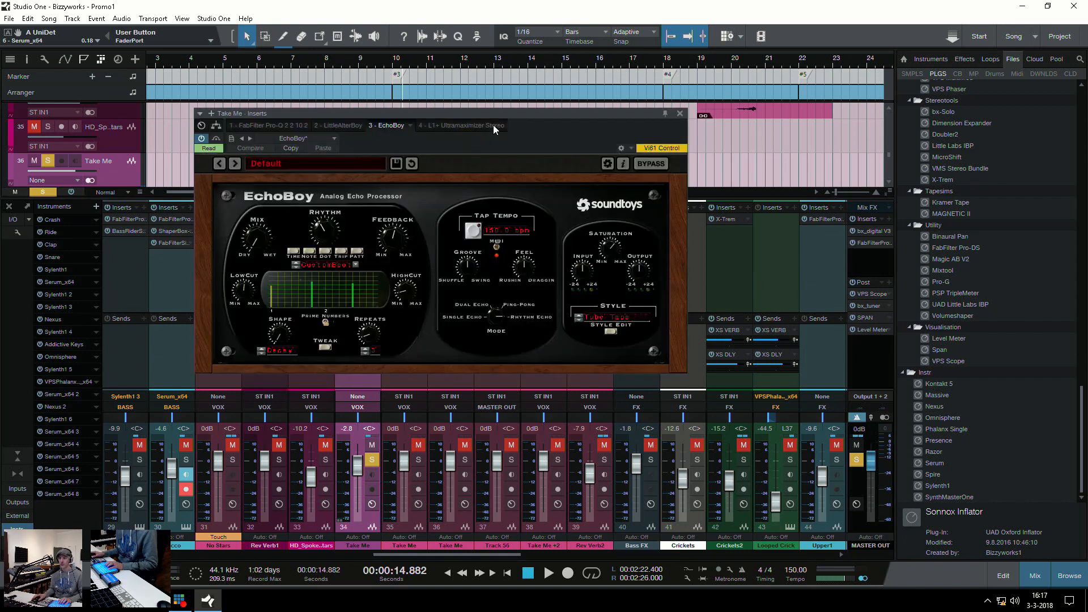
pyautogui.moveTo(492, 115); pyautogui.dragTo(487, 79)
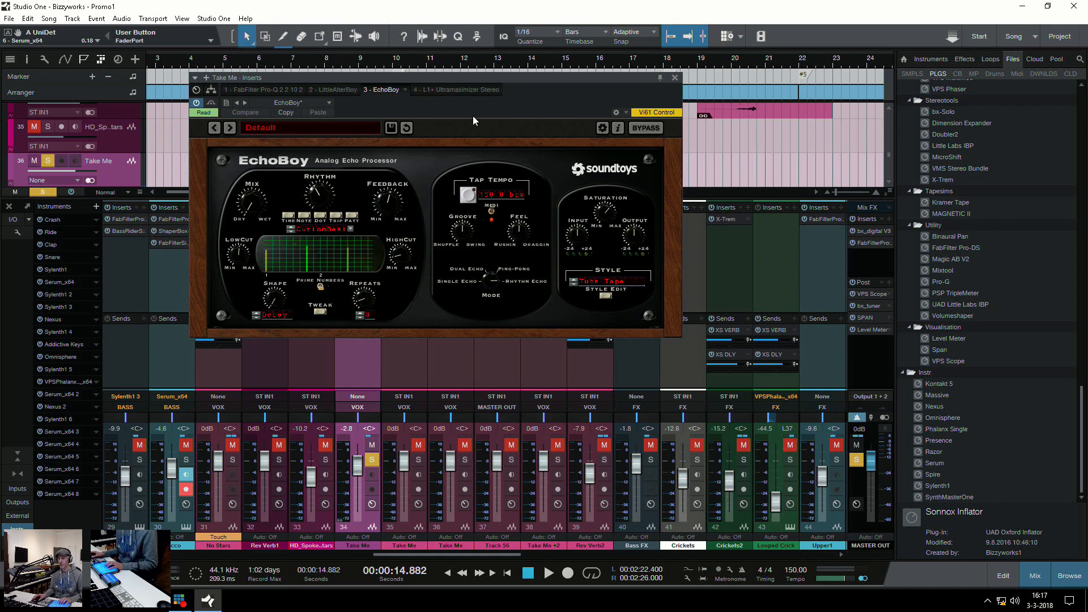
pyautogui.click(454, 90)
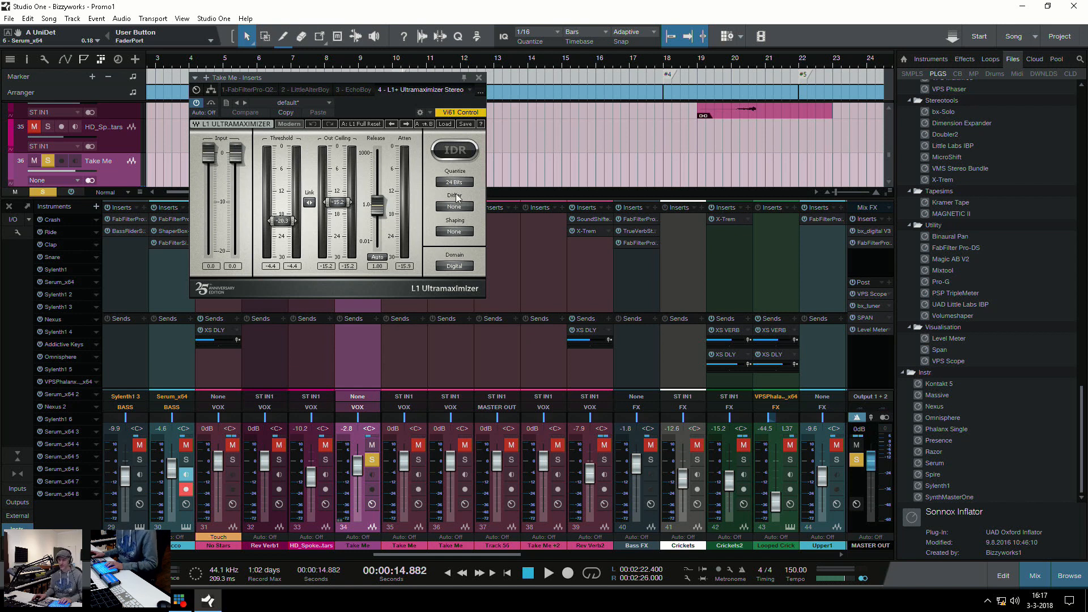
pyautogui.press('space')
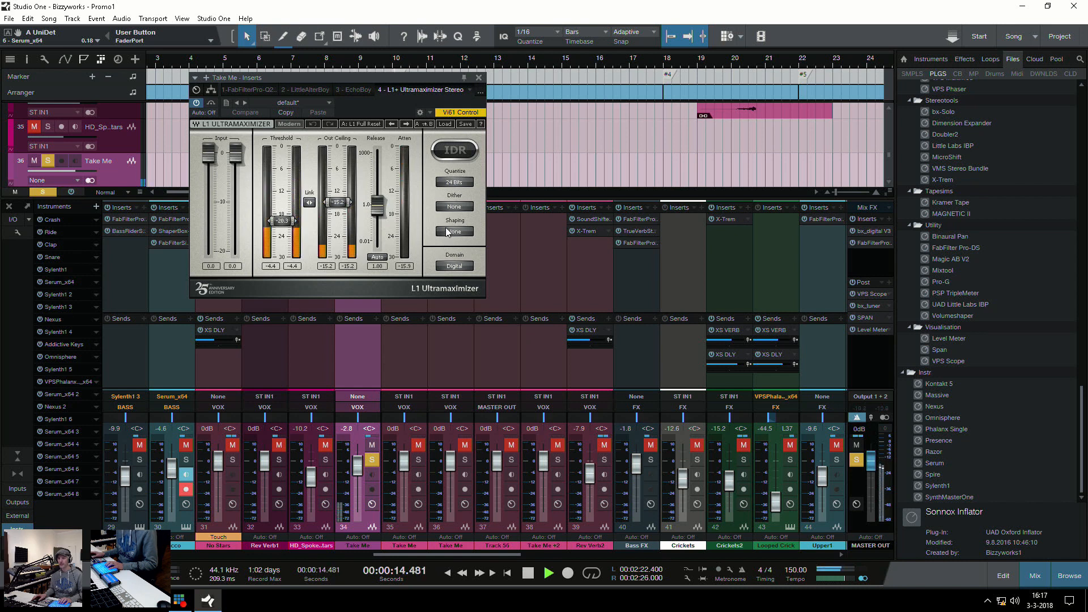
pyautogui.press('space')
pyautogui.click(478, 78)
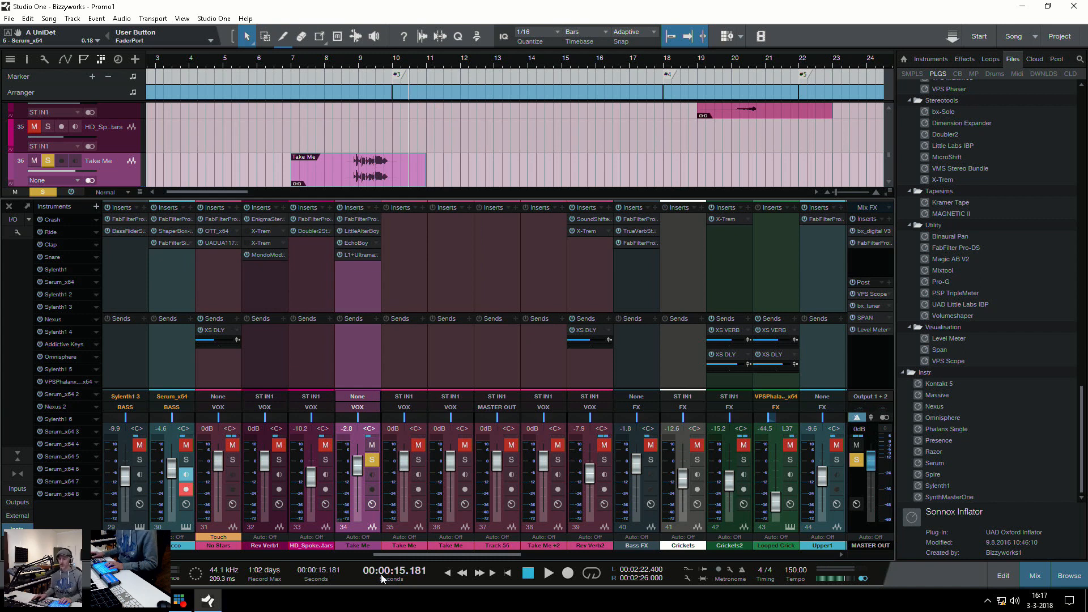
# Find the VOX bus with its VOX VERB send in the mixer and select the VOX VERB effect channel
pyautogui.moveTo(404, 554); pyautogui.dragTo(711, 557)
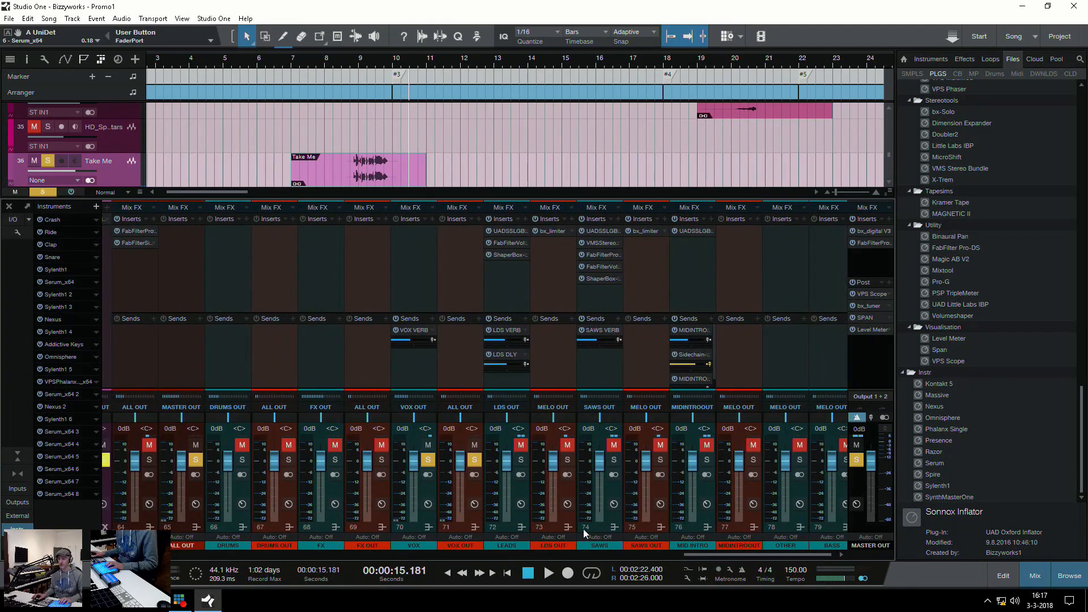
pyautogui.click(407, 360)
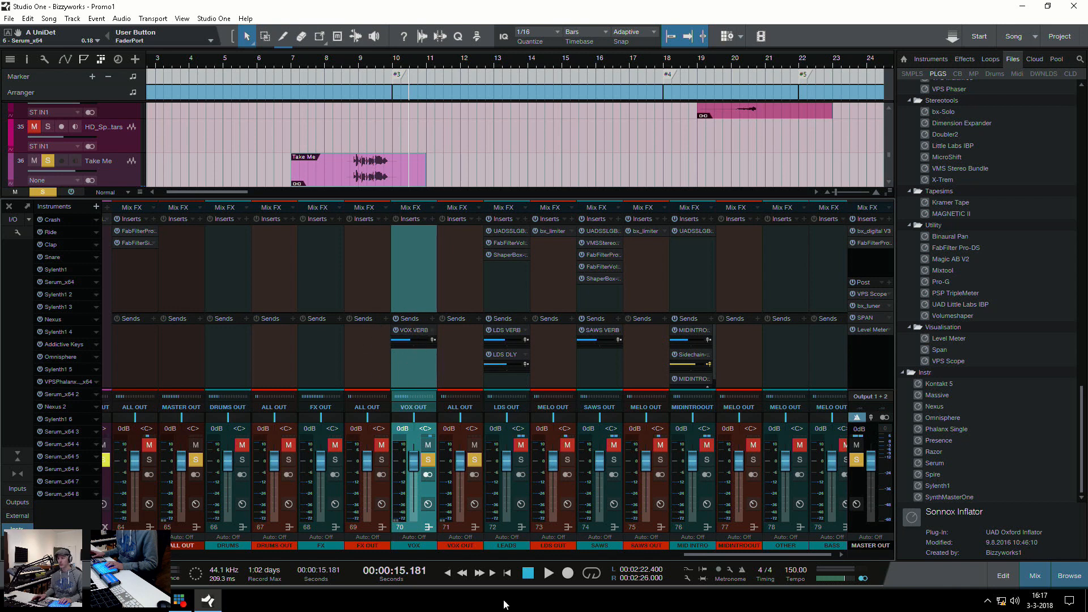
pyautogui.moveTo(702, 555); pyautogui.dragTo(580, 563)
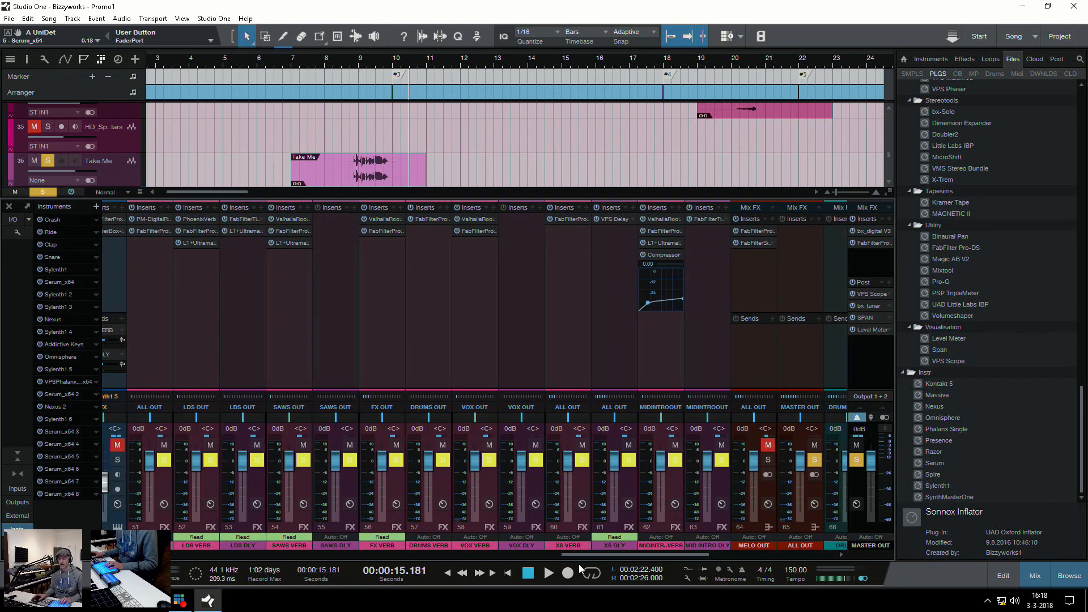
pyautogui.click(492, 321)
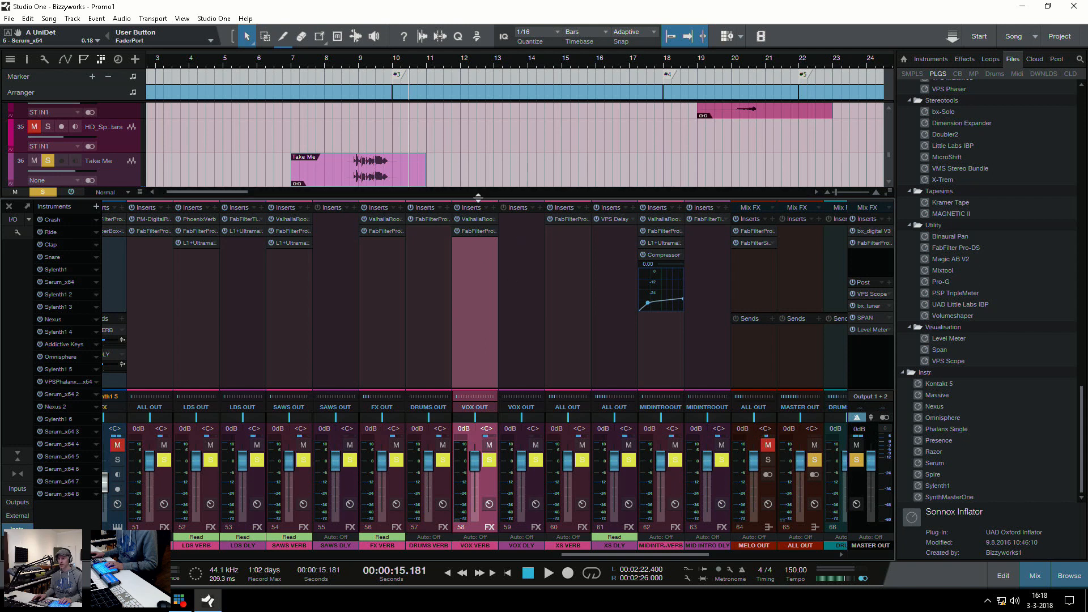
# Enlarge the mixer, examine VOX VERB's ValhallaRoom and FabFilter Pro-Q 2 inserts, and close the inserts window and the mixer
pyautogui.moveTo(475, 194); pyautogui.dragTo(473, 161)
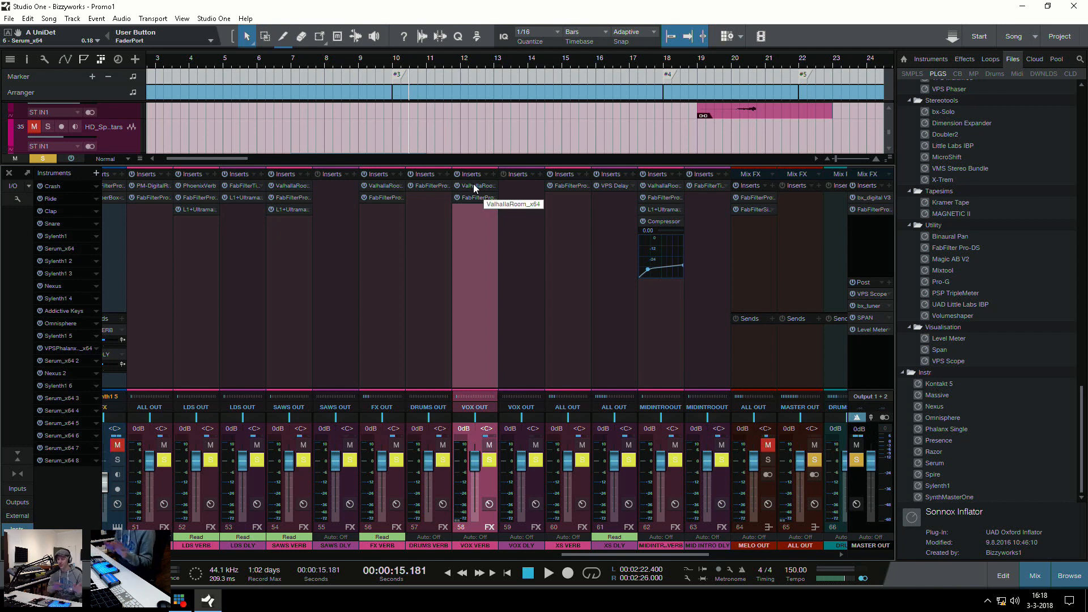
pyautogui.click(474, 185)
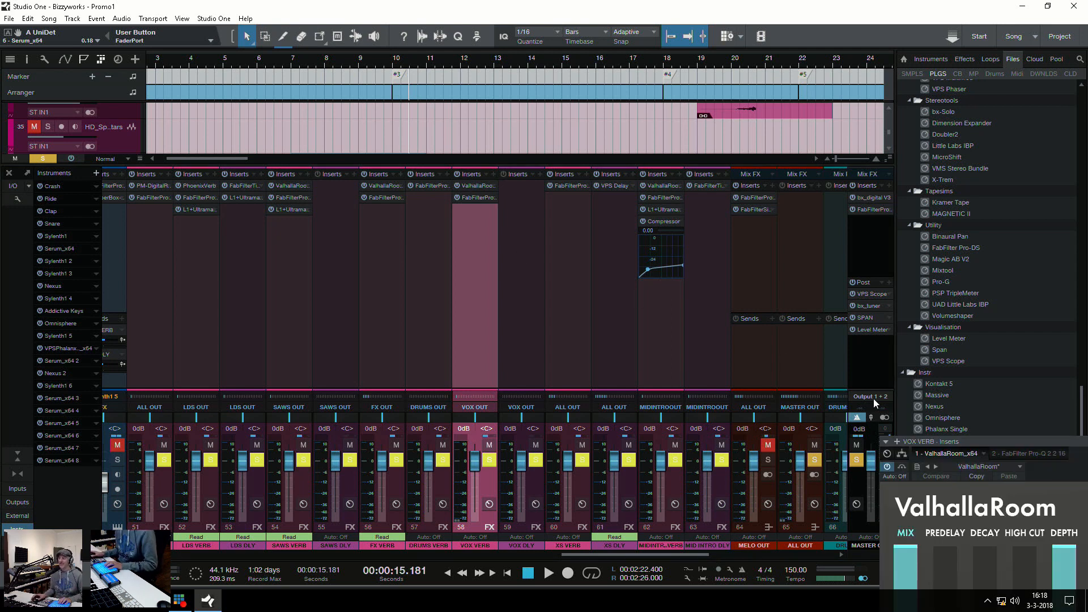
pyautogui.moveTo(1029, 442); pyautogui.dragTo(435, 139)
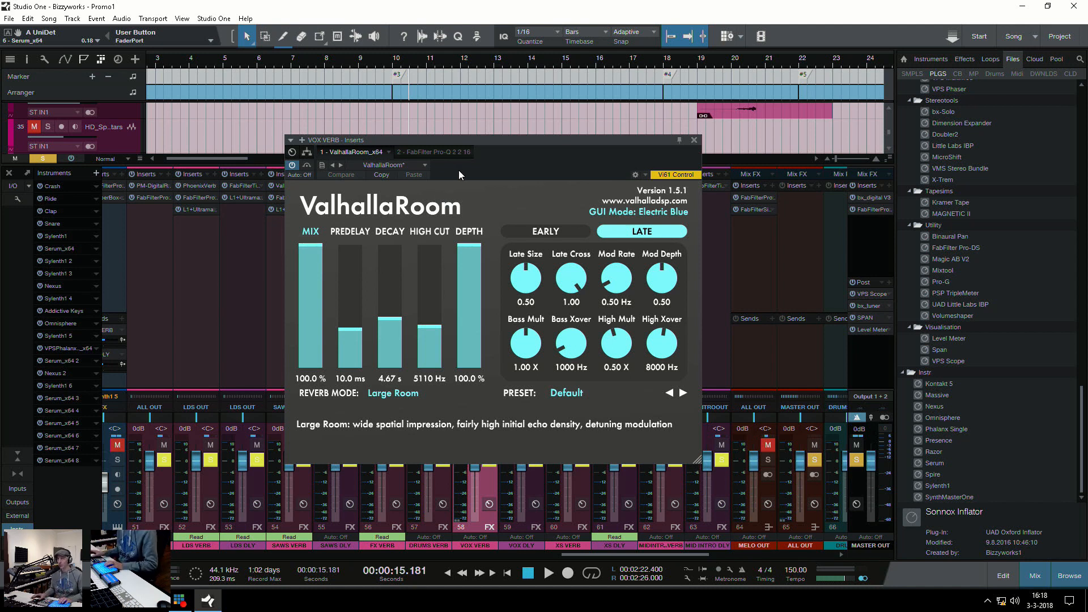
pyautogui.click(426, 153)
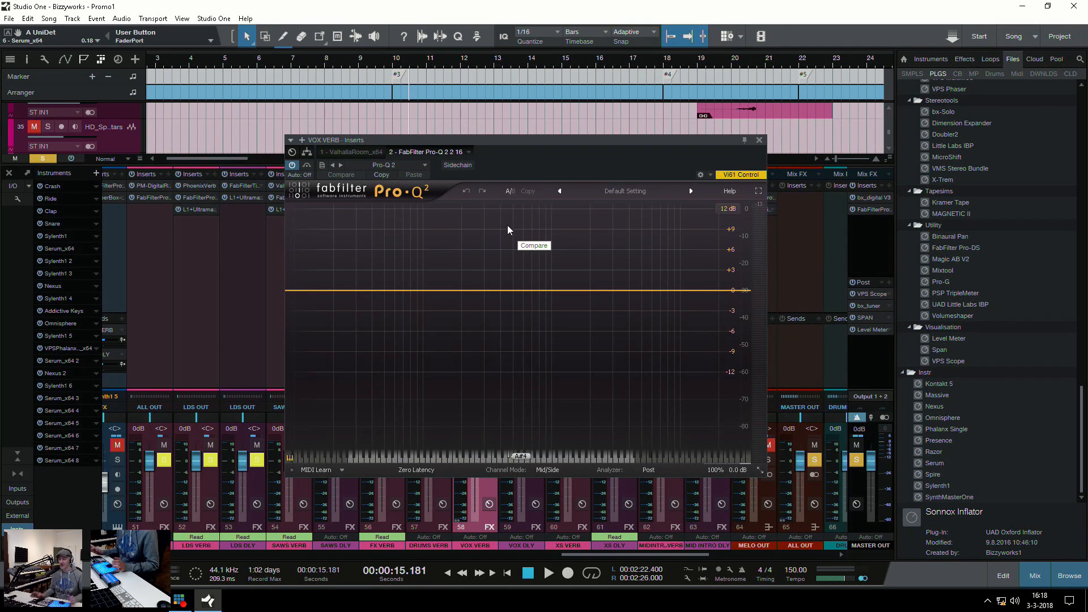
pyautogui.click(759, 140)
pyautogui.press('F3')
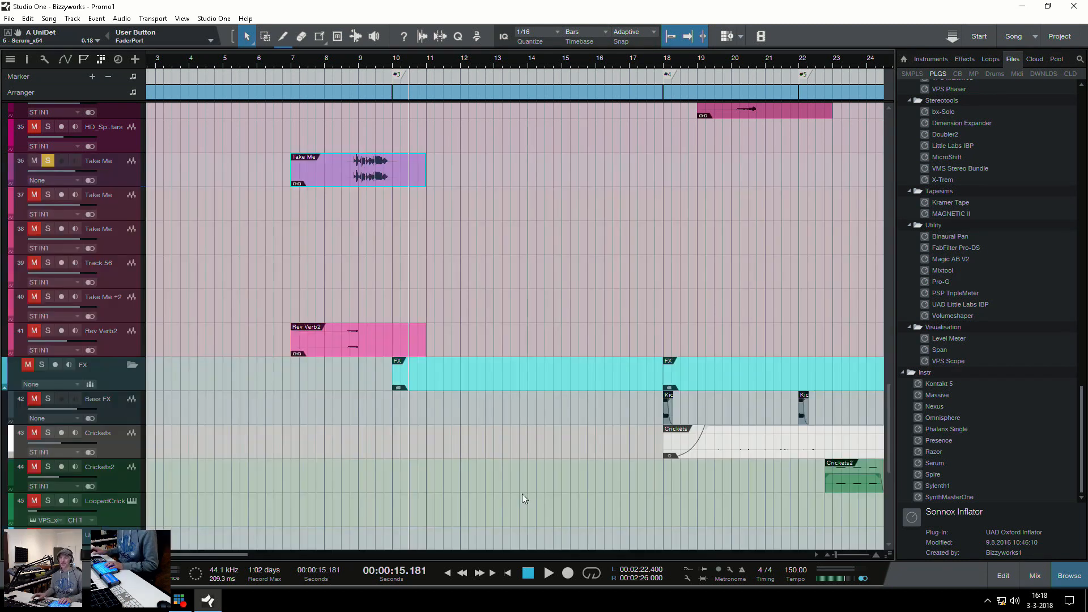
# Clear the Take Me solo, select the Rev Verb2 event at bar 7, play it soloed, and unsolo it again
pyautogui.click(324, 340)
pyautogui.hotkey('shift', 's')
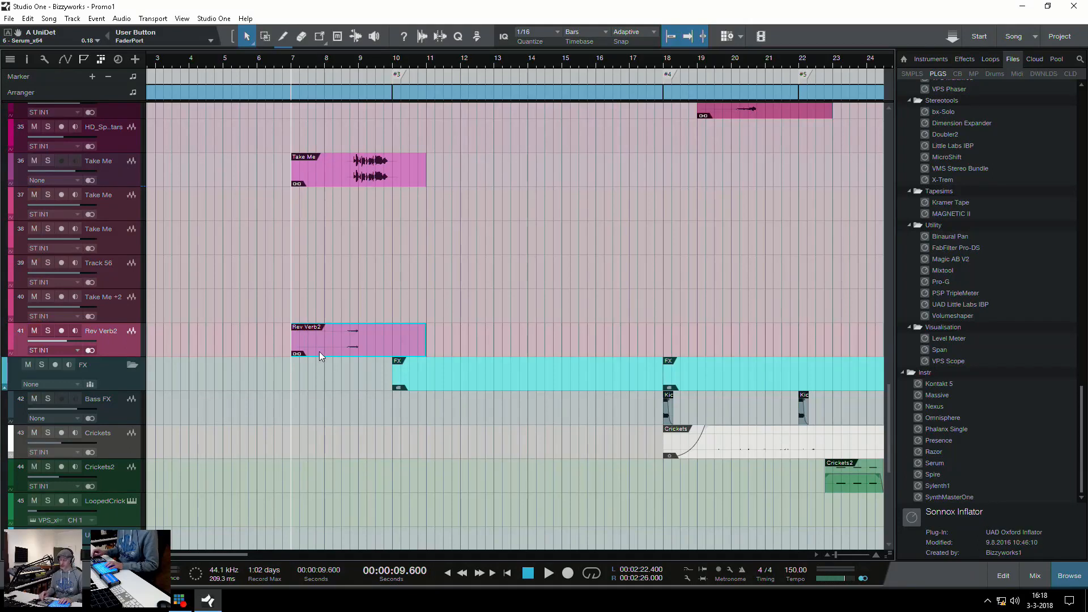
pyautogui.hotkey('shift', 's')
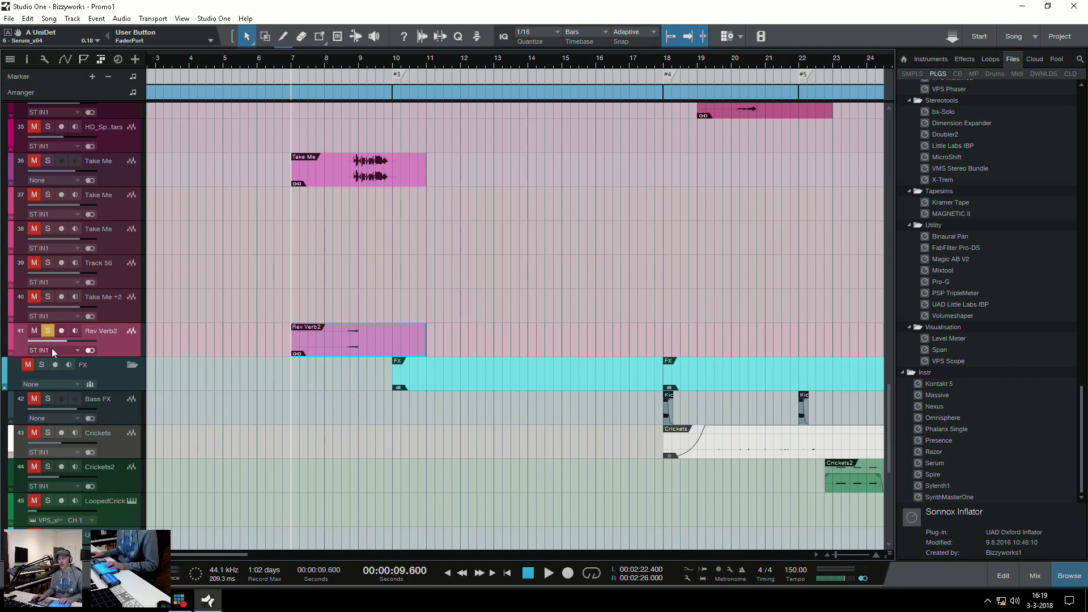
pyautogui.press('space')
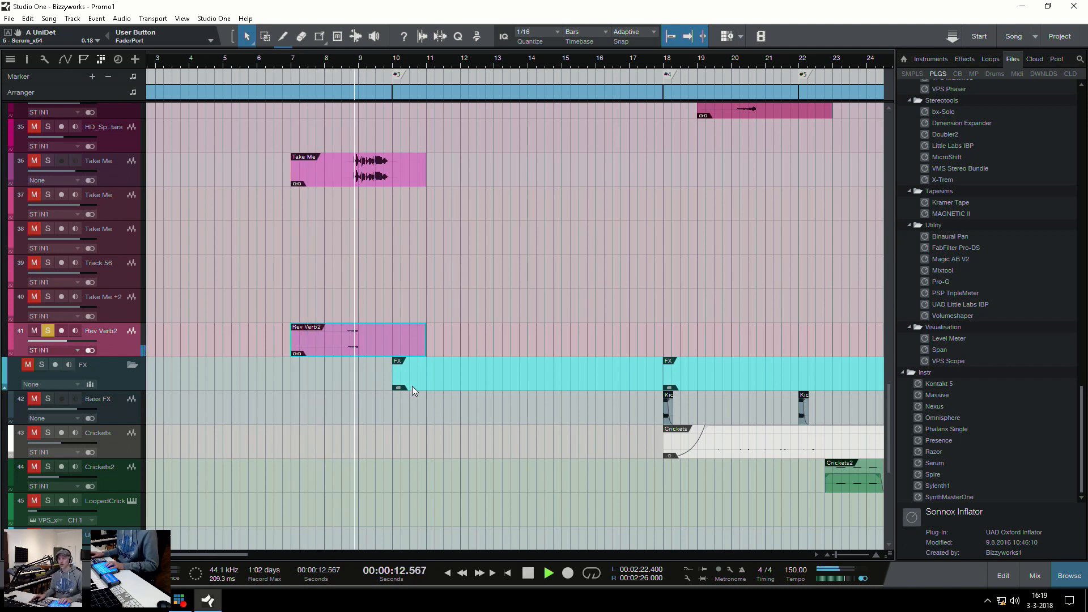
pyautogui.press('space')
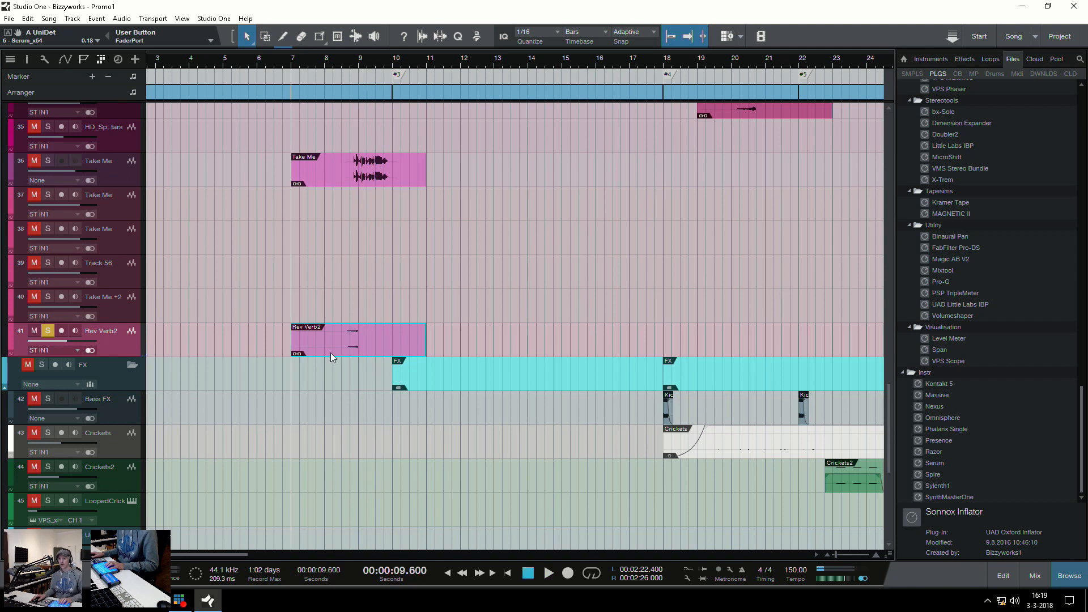
pyautogui.press('s')
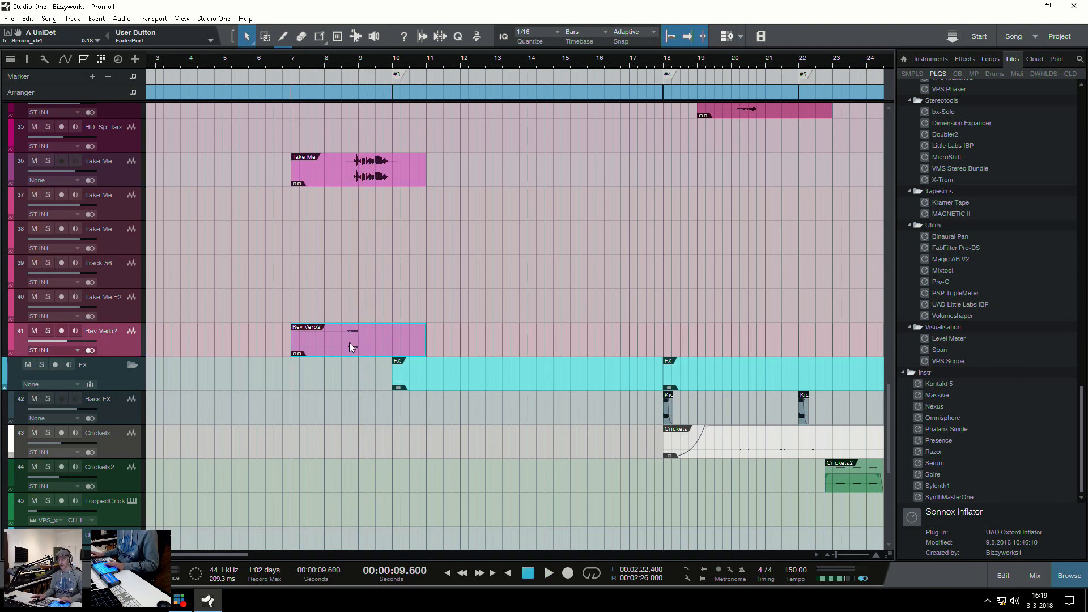
# Locate the Serum audio event on track 21 in the MID INTRO group, with the playhead at bar 5
pyautogui.press('w')
pyautogui.press('w')
pyautogui.click(248, 261)
pyautogui.scroll(3, 324, 277)
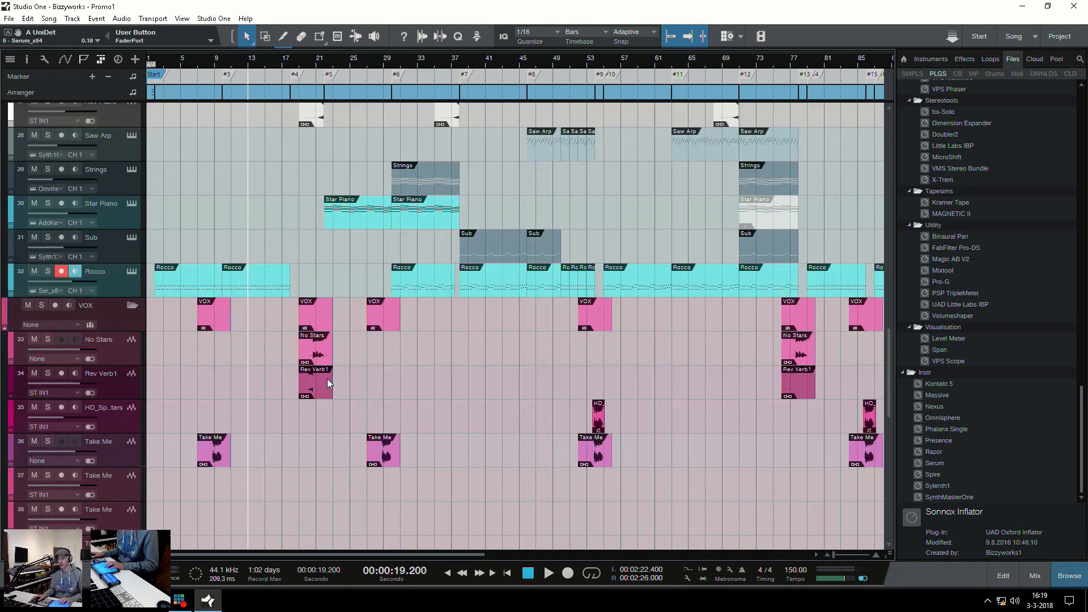
pyautogui.scroll(10, 281, 362)
pyautogui.scroll(-4, 280, 341)
pyautogui.scroll(4, 280, 277)
pyautogui.click(162, 404)
pyautogui.click(181, 402)
pyautogui.press('e')
pyautogui.press('e')
pyautogui.press('e')
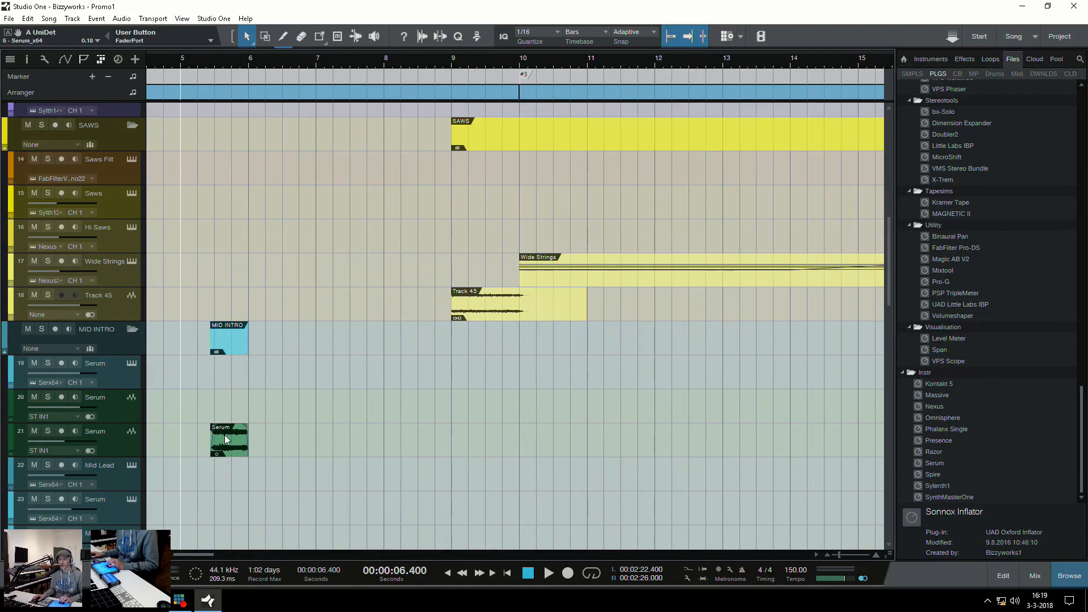
# Solo the Serum audio track 21 and play its events at bar 5 and bar 16
pyautogui.click(233, 448)
pyautogui.press('s')
pyautogui.press('space')
pyautogui.press('w')
pyautogui.press('w')
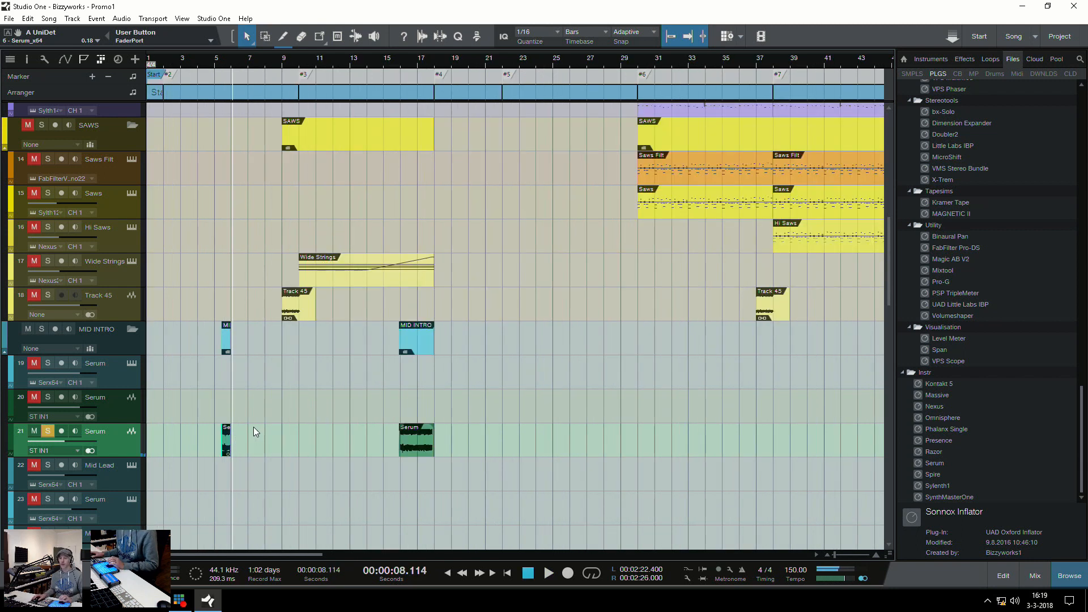
pyautogui.click(396, 402)
pyautogui.press('space')
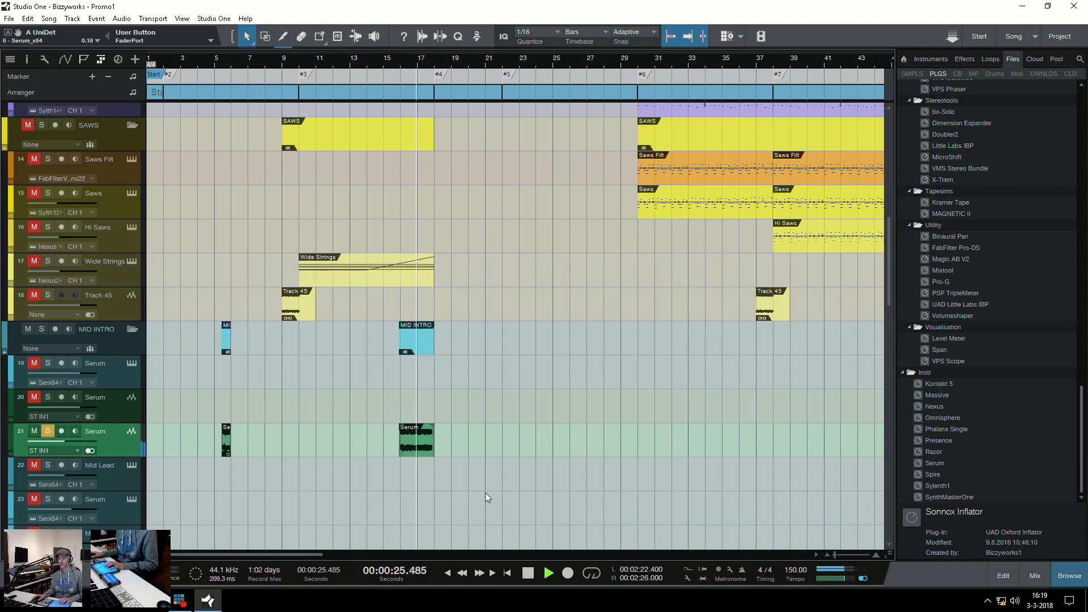
pyautogui.press('space')
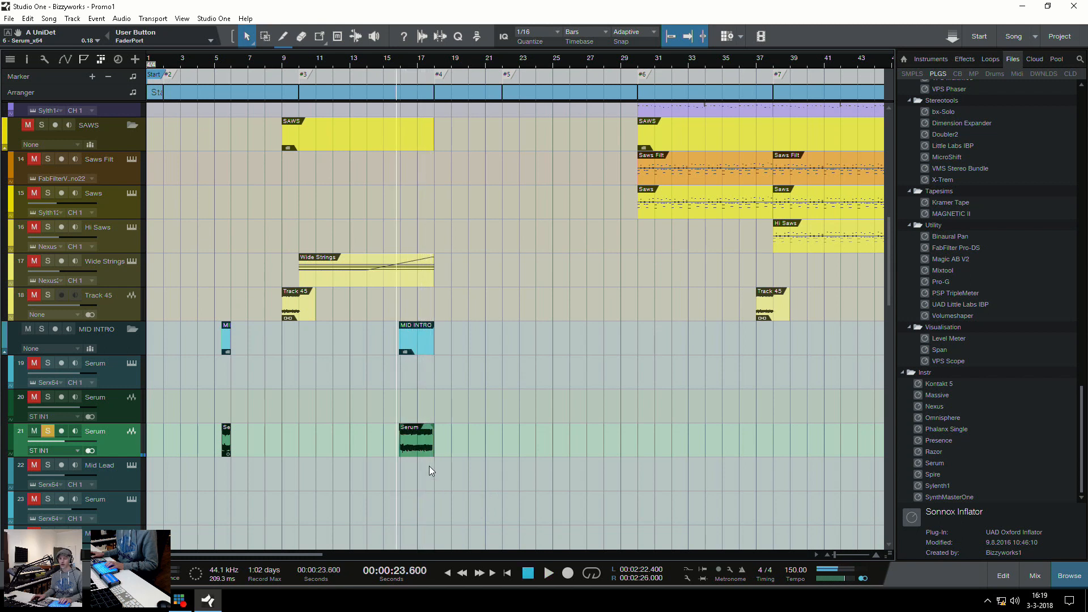
# Clear the Serum solo, examine the FX Ruffex preset in track 19's Serum instrument, and close the instrument window
pyautogui.click(218, 407)
pyautogui.scroll(5, 270, 414)
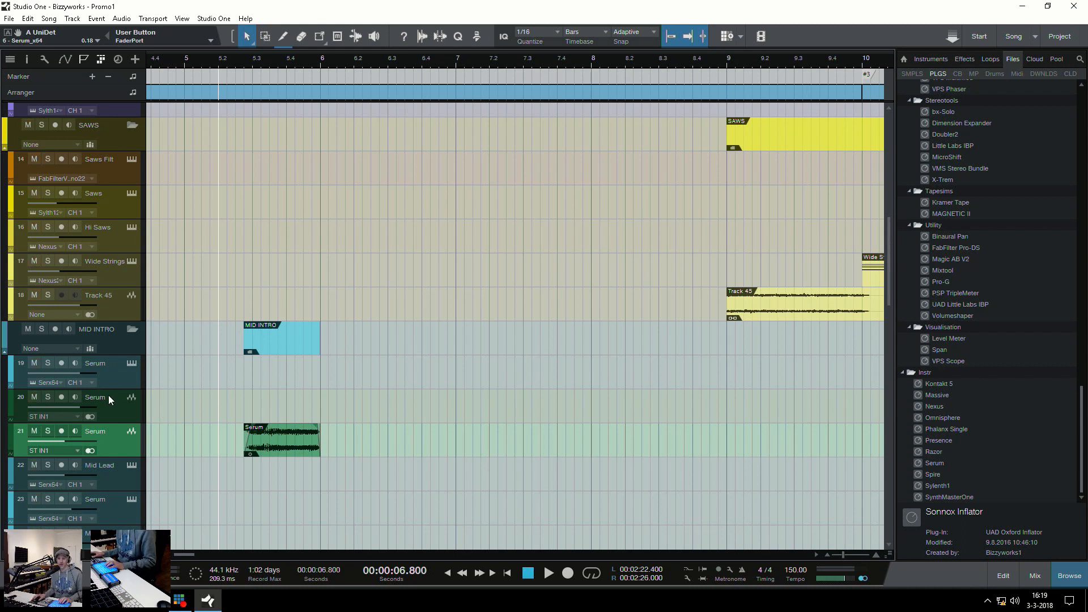
pyautogui.click(135, 376)
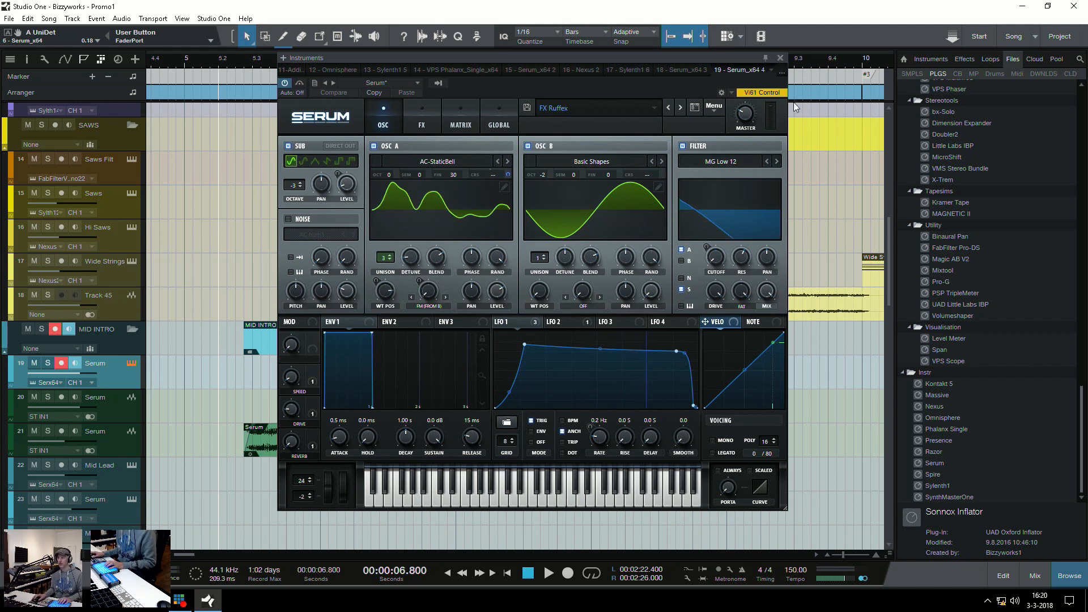
pyautogui.click(780, 57)
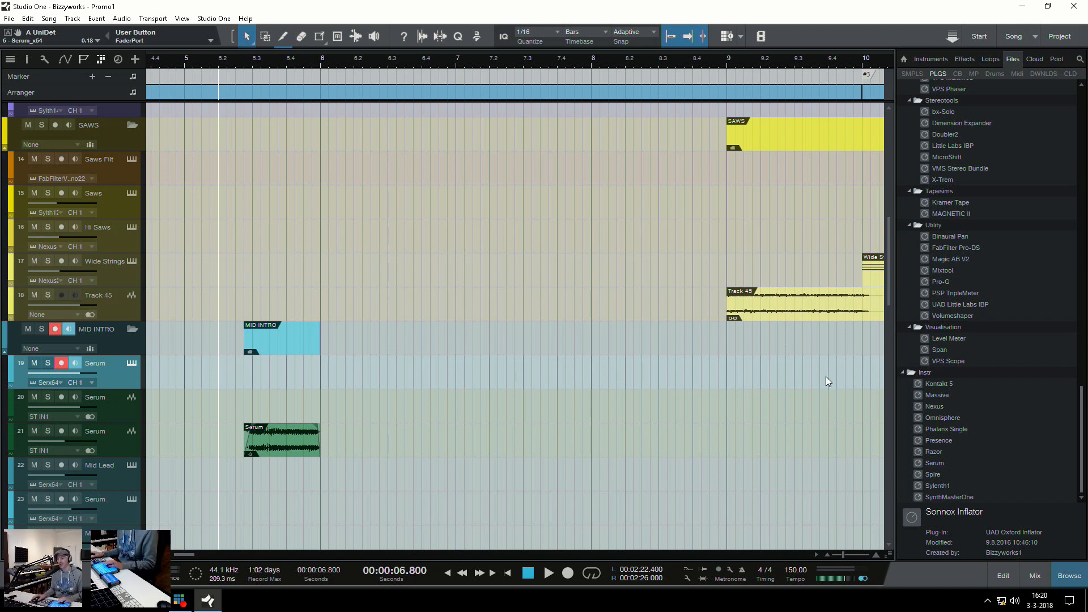
# Play the full arrangement across the transition at bar 18, starting just before marker #4
pyautogui.press('w')
pyautogui.press('w')
pyautogui.press('w')
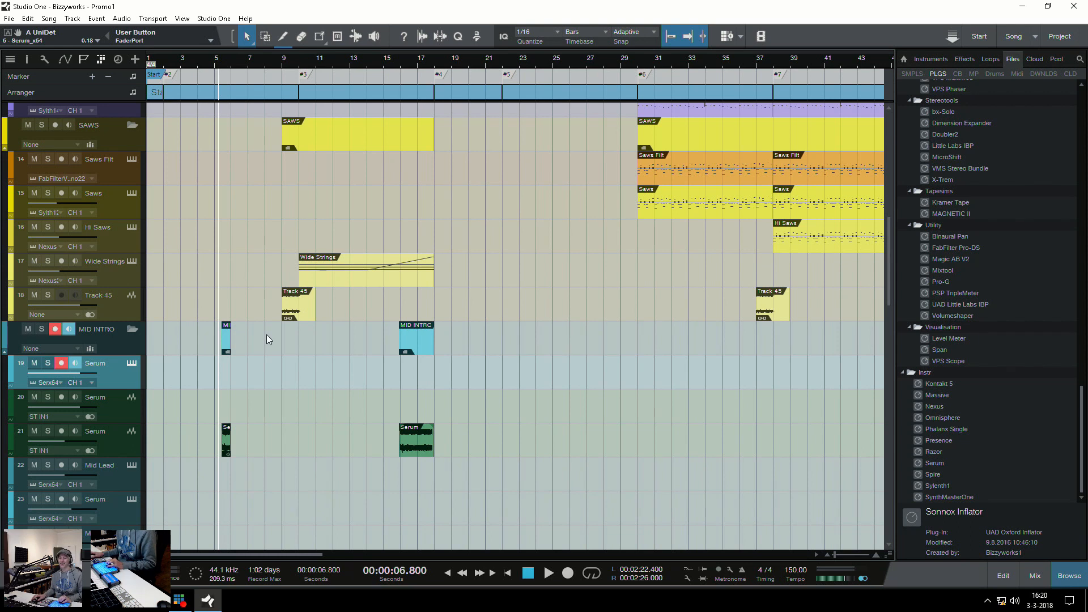
pyautogui.scroll(-10, 266, 339)
pyautogui.scroll(-1, 310, 369)
pyautogui.scroll(9, 311, 368)
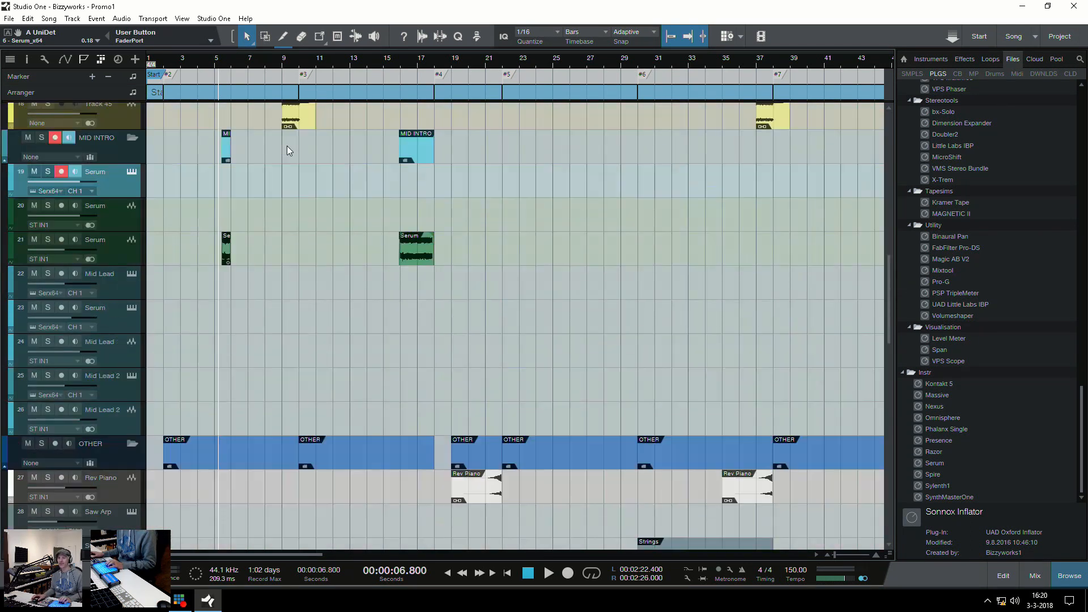
pyautogui.scroll(10, 287, 146)
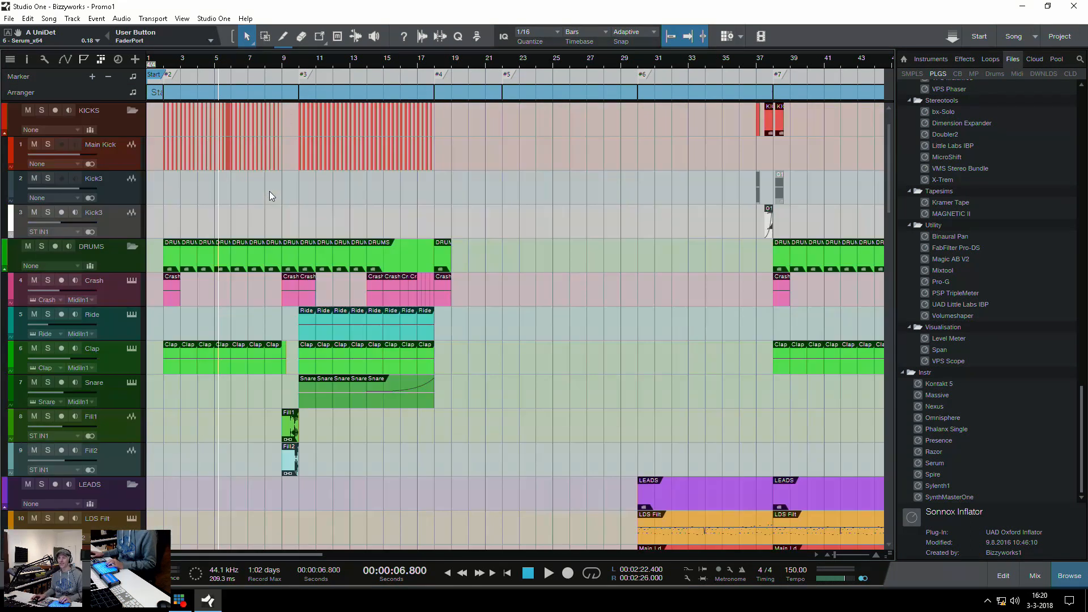
pyautogui.click(431, 191)
pyautogui.press('space')
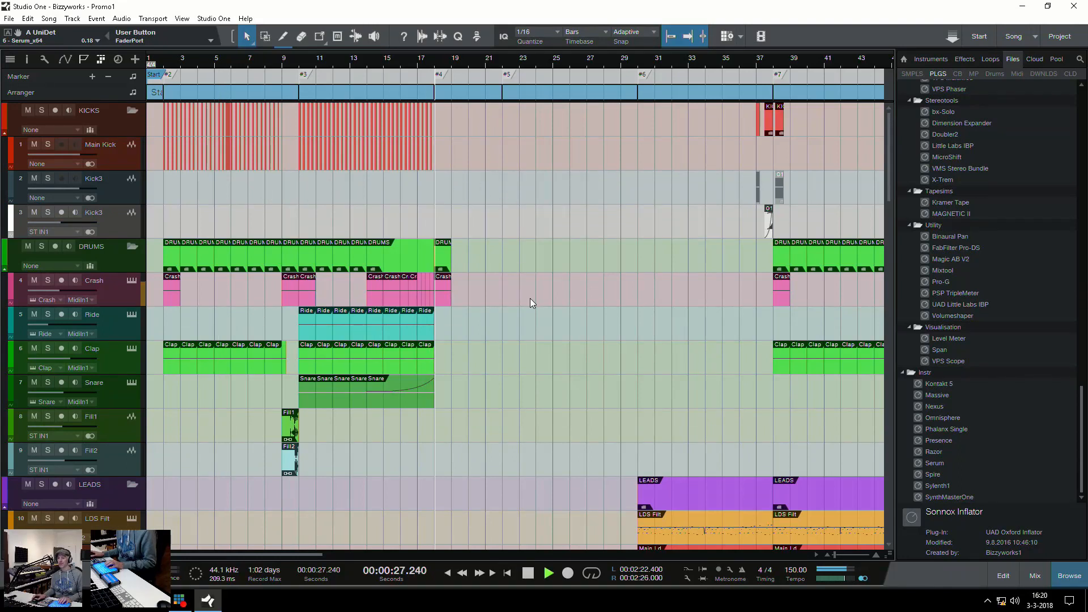
pyautogui.scroll(-12, 530, 298)
pyautogui.press('space')
# Locate the Bass FX track in the FX group and play its bar 18 kick event within the full mix
pyautogui.press('w')
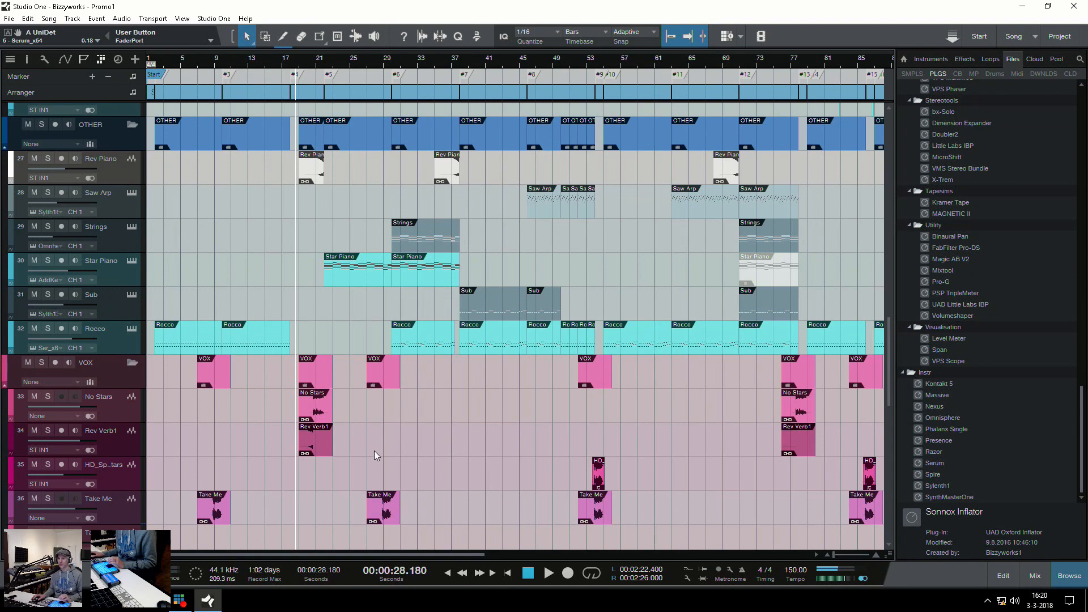
pyautogui.scroll(-10, 371, 449)
pyautogui.press('e')
pyautogui.press('e')
pyautogui.press('e')
pyautogui.scroll(7, 386, 395)
pyautogui.scroll(-8, 388, 398)
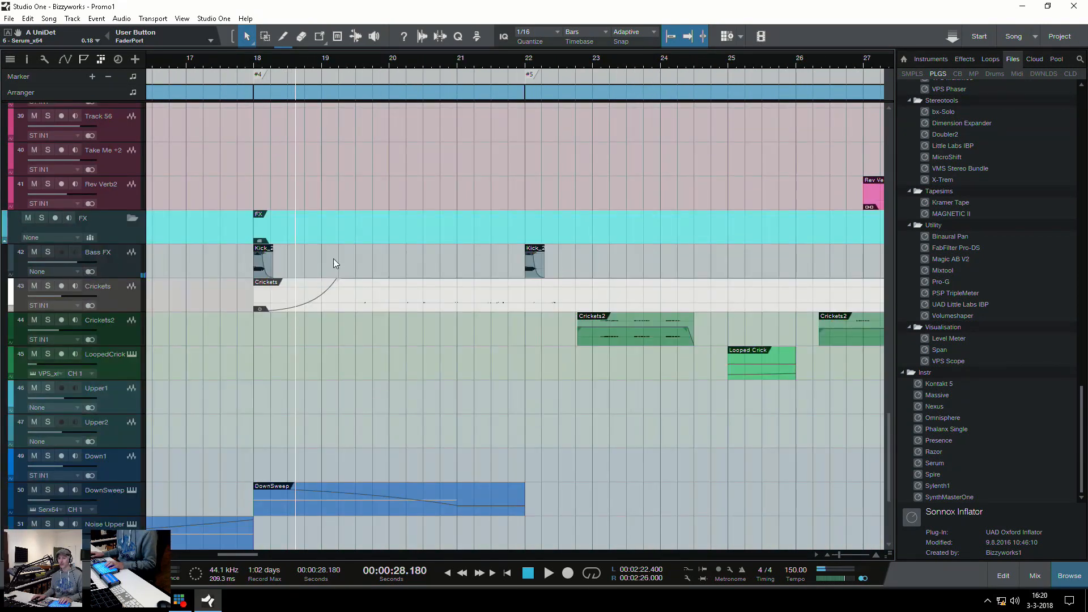
pyautogui.click(252, 179)
pyautogui.press('space')
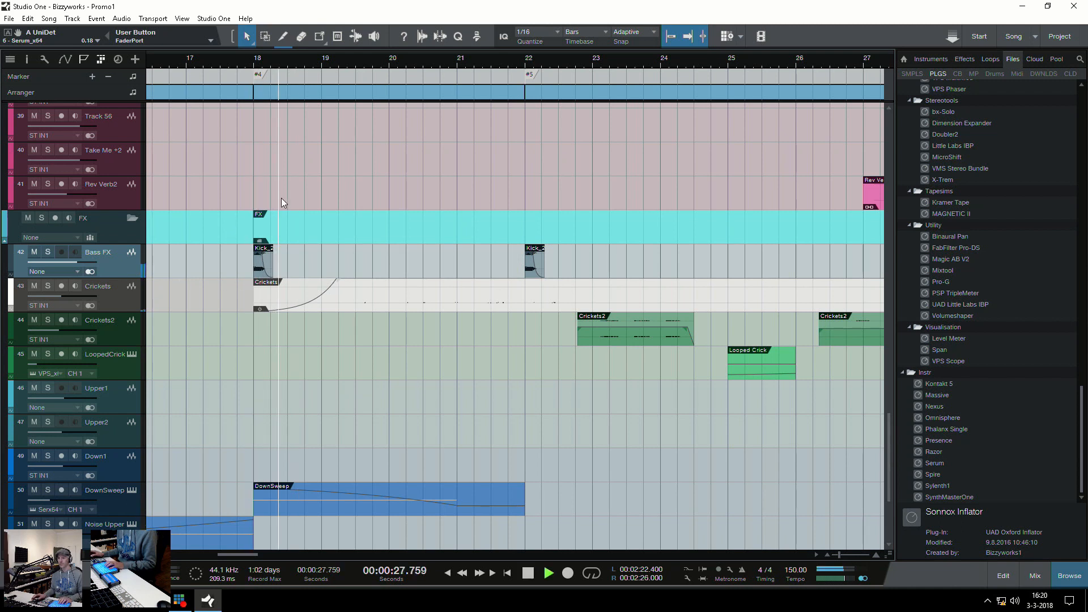
pyautogui.press('space')
# Solo the Bass FX track, play its kick event at bar 18, and place the playhead just before that event
pyautogui.click(46, 252)
pyautogui.press('space')
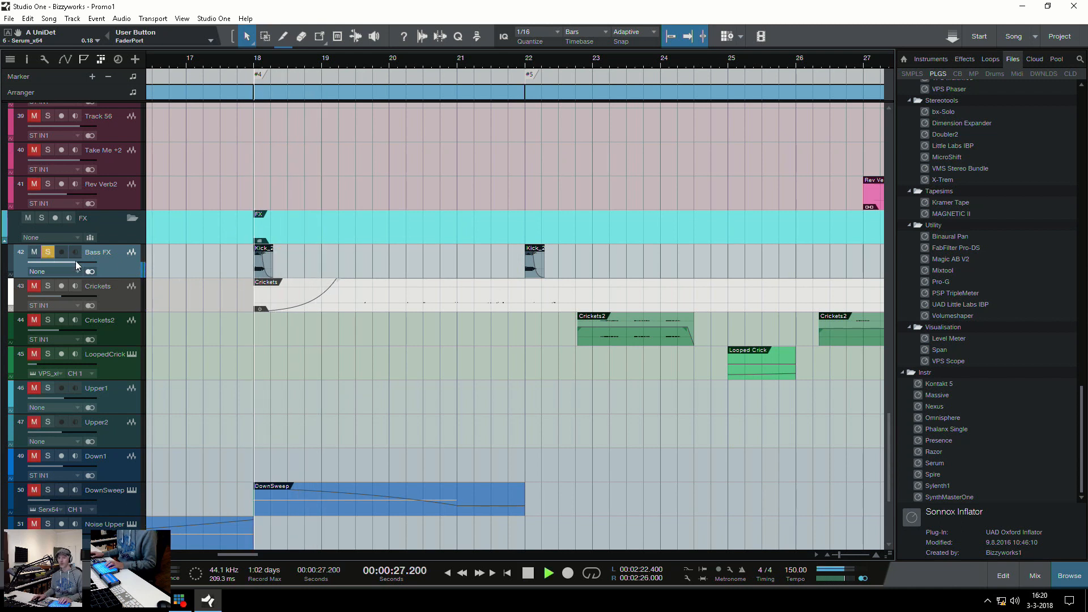
pyautogui.press('space')
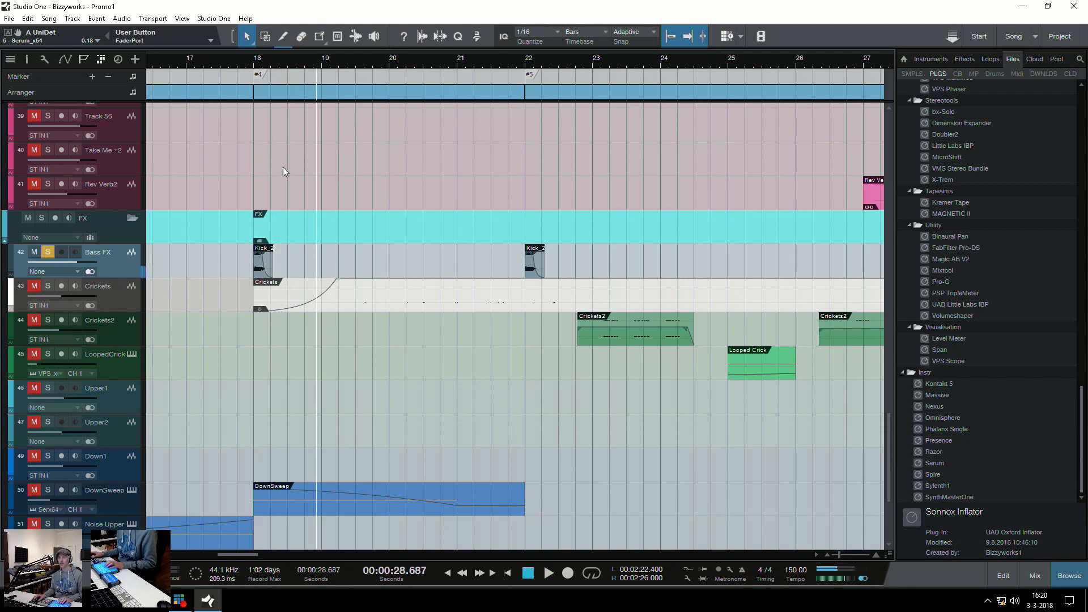
pyautogui.click(249, 179)
pyautogui.press('e')
pyautogui.press('e')
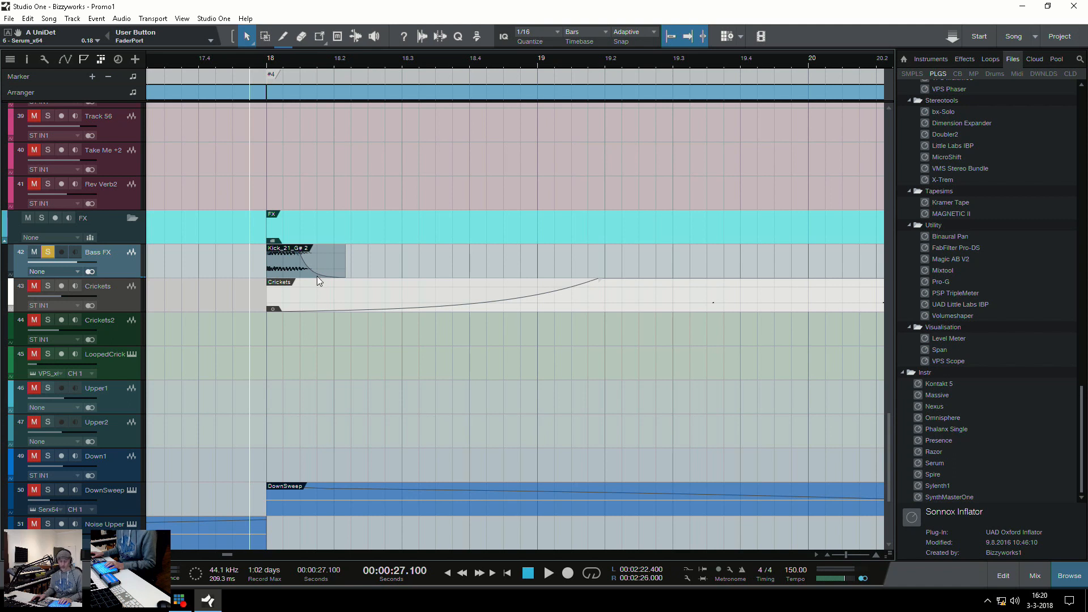
# Examine the Bass FX channel's FabFilter Pro-Q 2, TrueVerb and second Pro-Q 2 inserts in the mixer, and close the inserts window
pyautogui.press('F3')
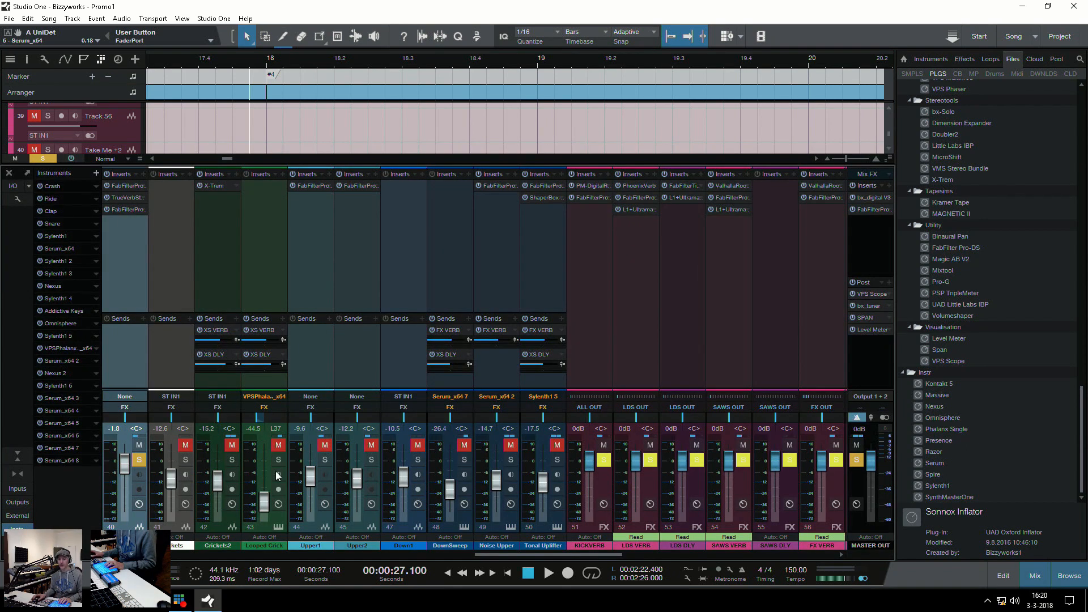
pyautogui.moveTo(548, 552); pyautogui.dragTo(502, 560)
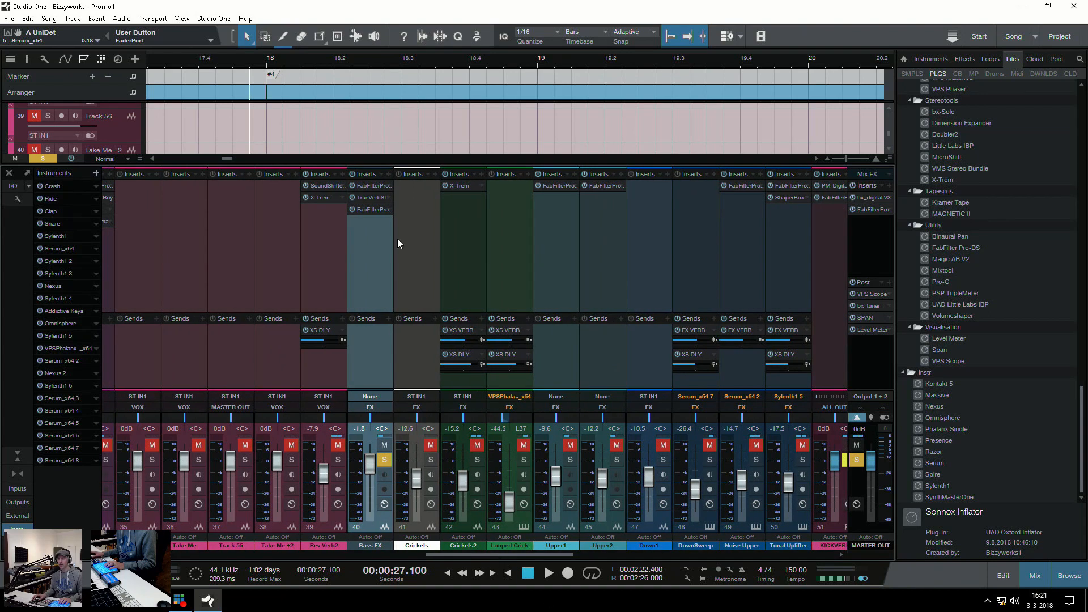
pyautogui.click(372, 271)
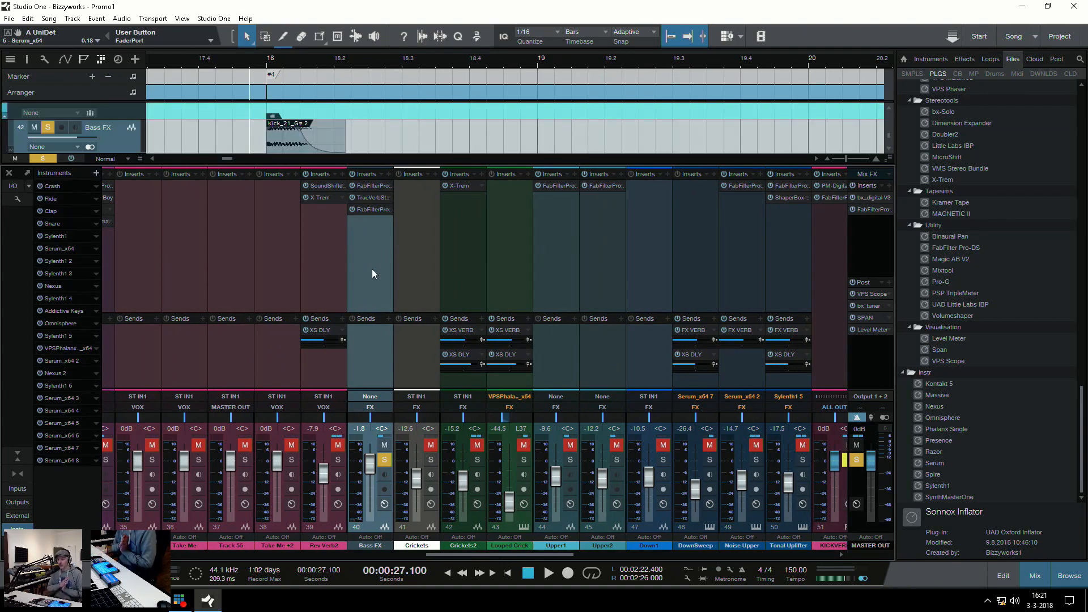
pyautogui.doubleClick(373, 185)
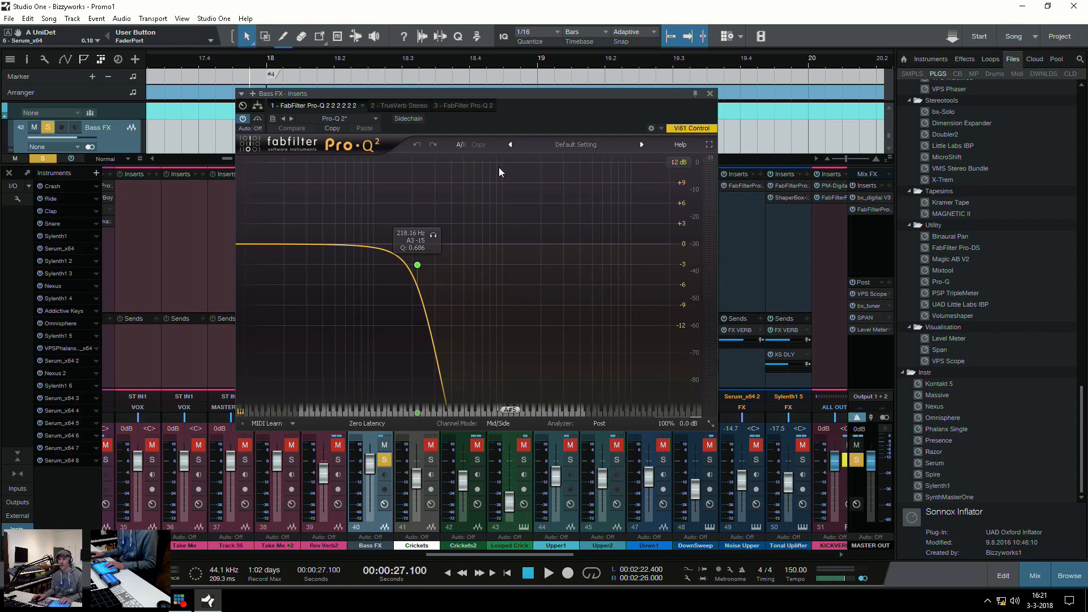
pyautogui.click(410, 106)
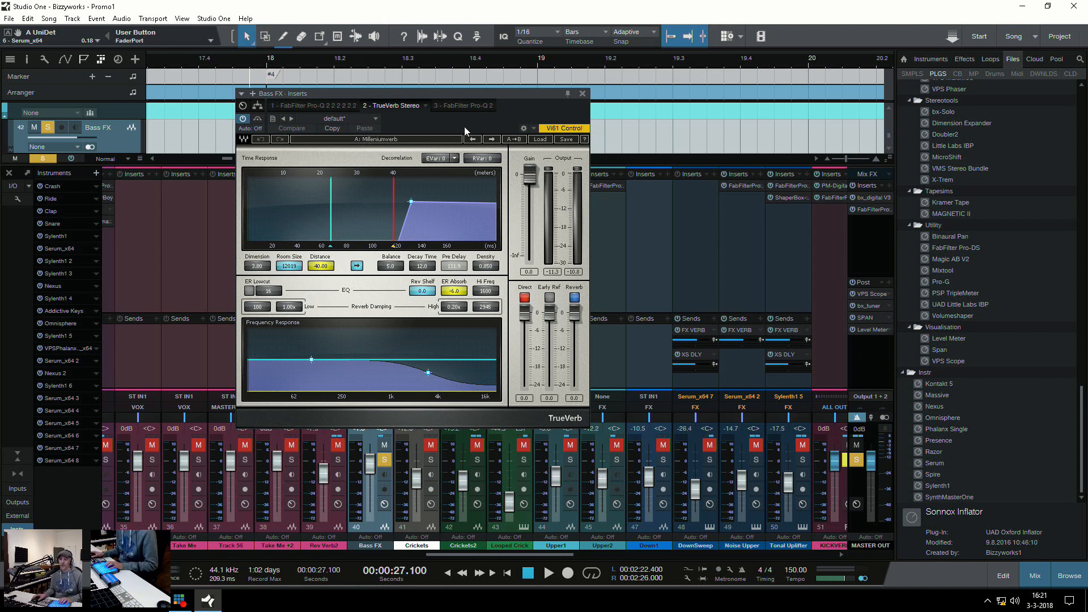
pyautogui.click(461, 105)
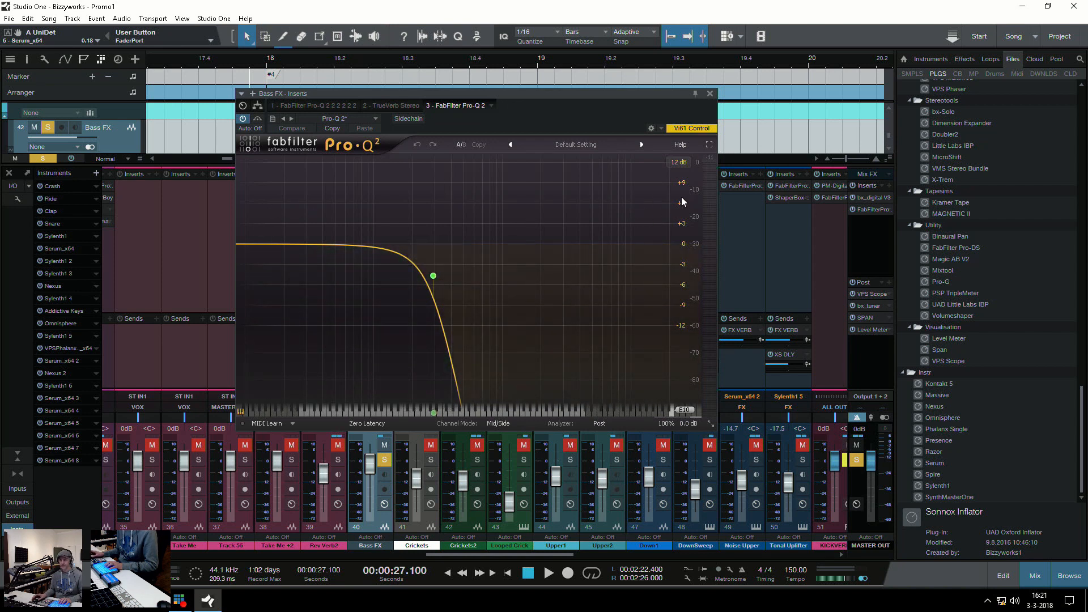
pyautogui.click(710, 94)
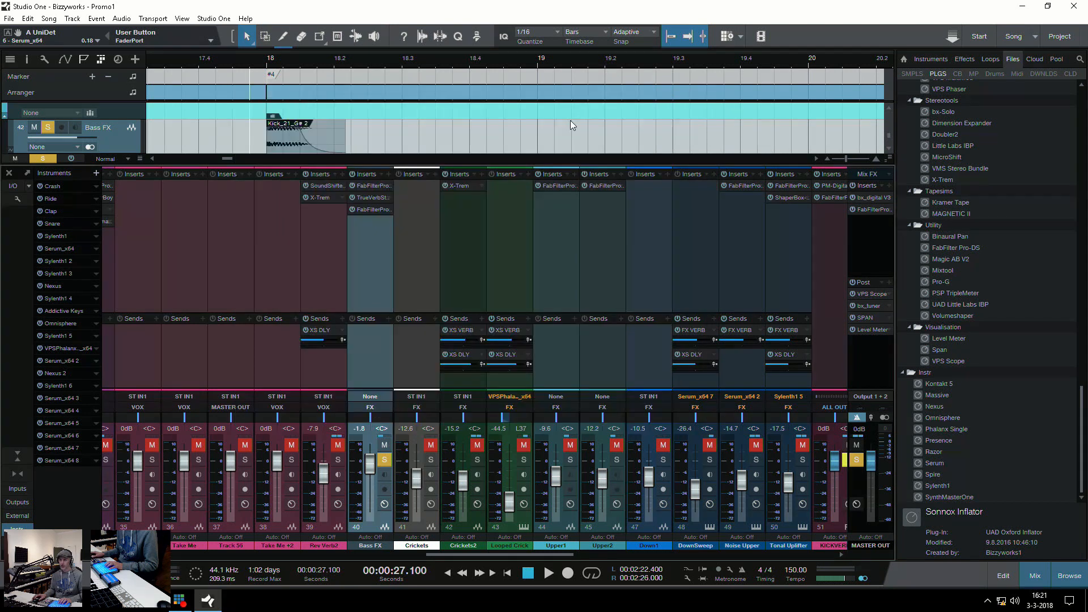
# Bypass the Bass FX inserts and play the dry kick event from just before bar 18
pyautogui.click(237, 130)
pyautogui.click(262, 64)
pyautogui.click(251, 67)
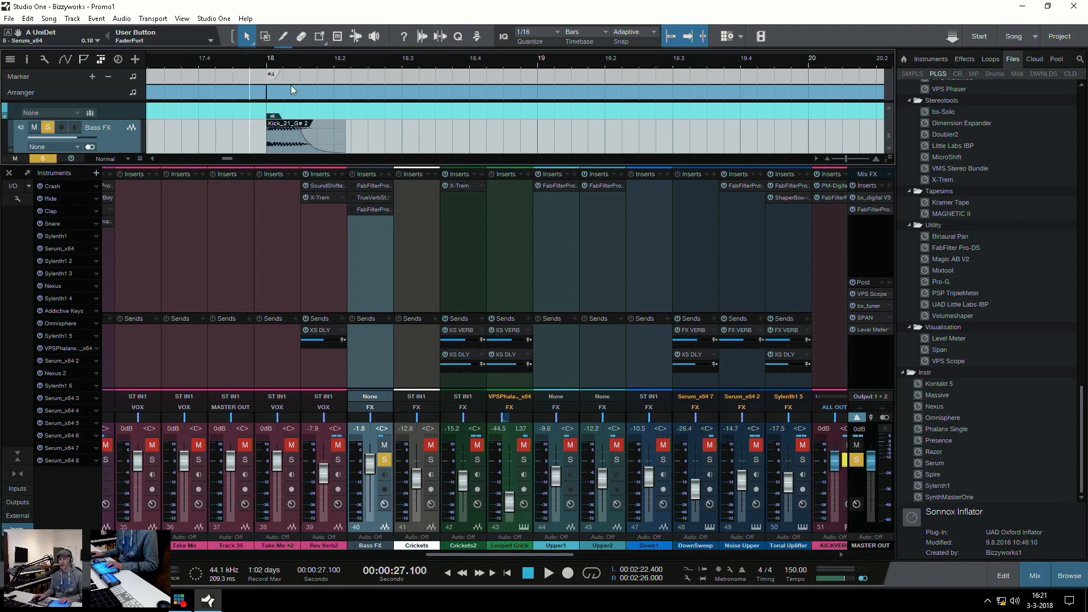
pyautogui.press('space')
pyautogui.press('space')
pyautogui.press('space')
pyautogui.press('space')
pyautogui.press('l')
pyautogui.scroll(-1, 300, 150)
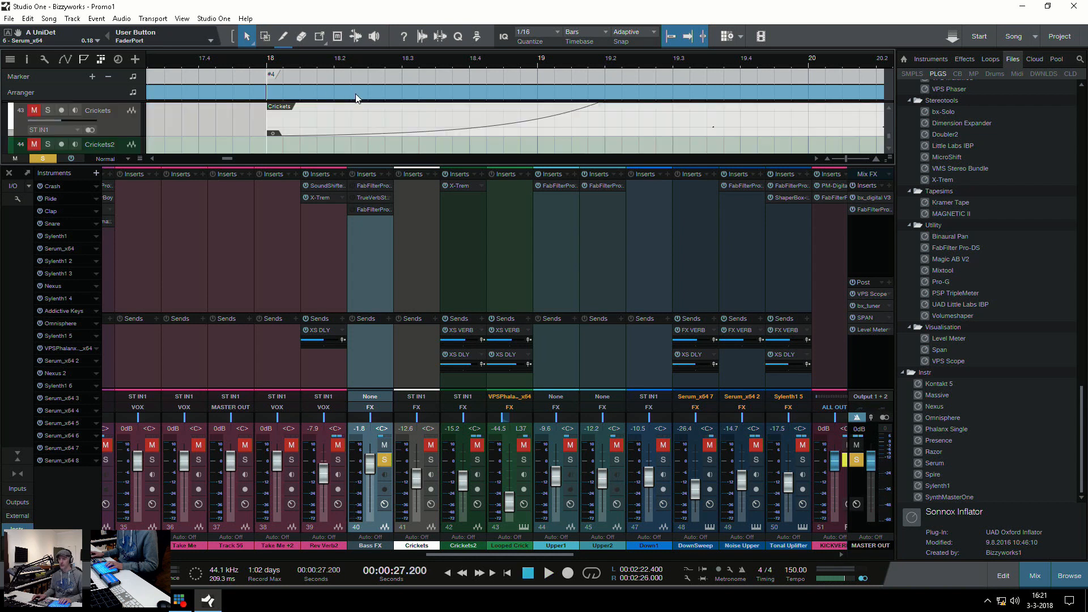
# Enlarge the arrangement area above the mixer and examine the fade-out of the Kick_21_G# 2 event on Bass FX
pyautogui.moveTo(297, 164); pyautogui.dragTo(306, 264)
pyautogui.scroll(3, 315, 224)
pyautogui.scroll(-3, 317, 220)
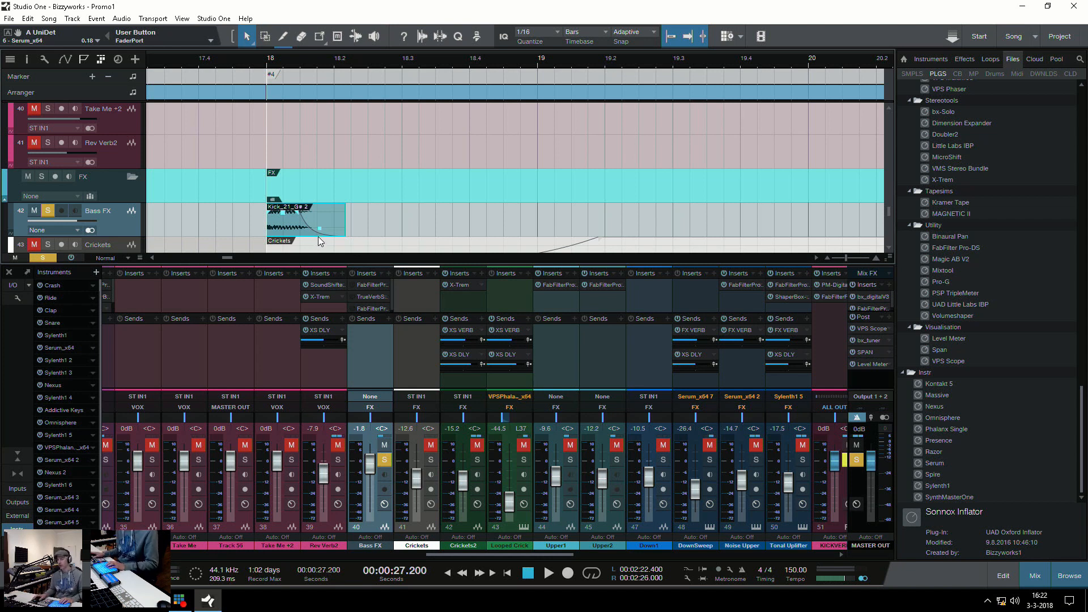
# Enlarge the mixer, re-enable the three Bass FX inserts, and play the processed kick at bar 18
pyautogui.moveTo(366, 264); pyautogui.dragTo(366, 219)
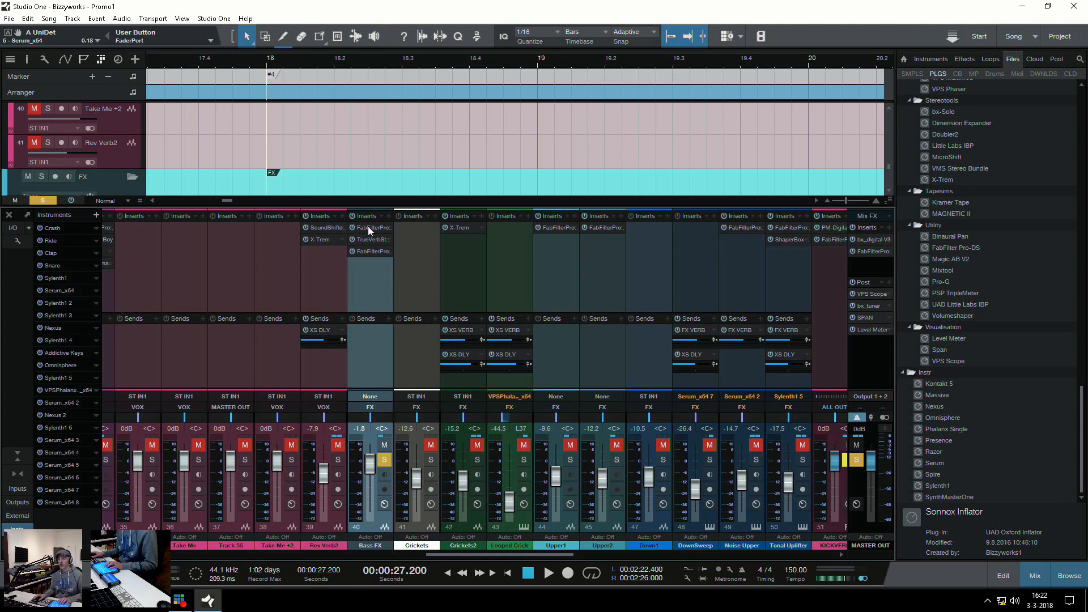
pyautogui.scroll(-3, 301, 131)
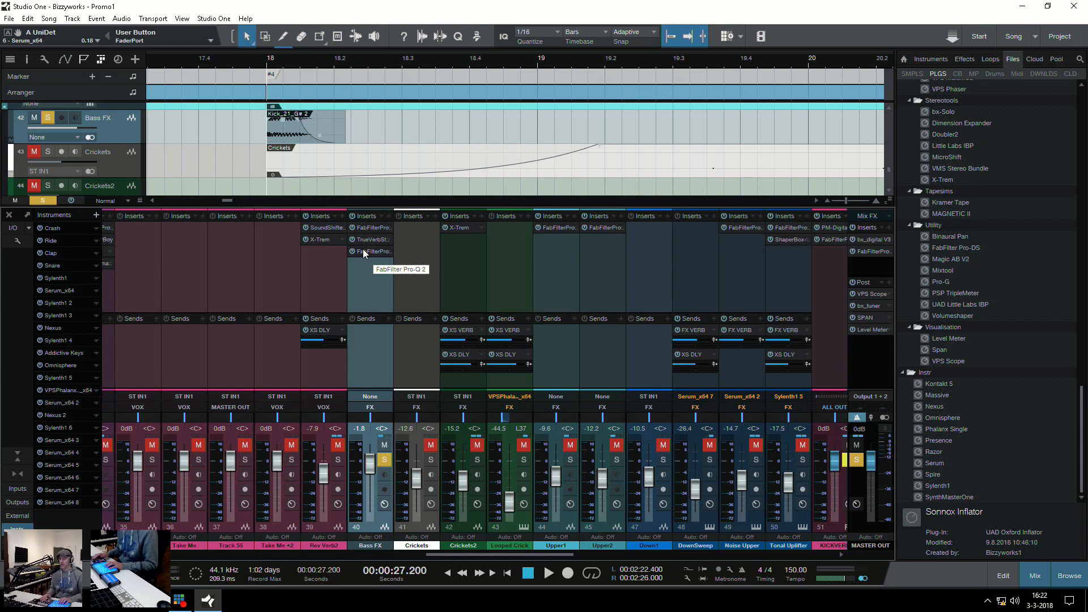
pyautogui.press('space')
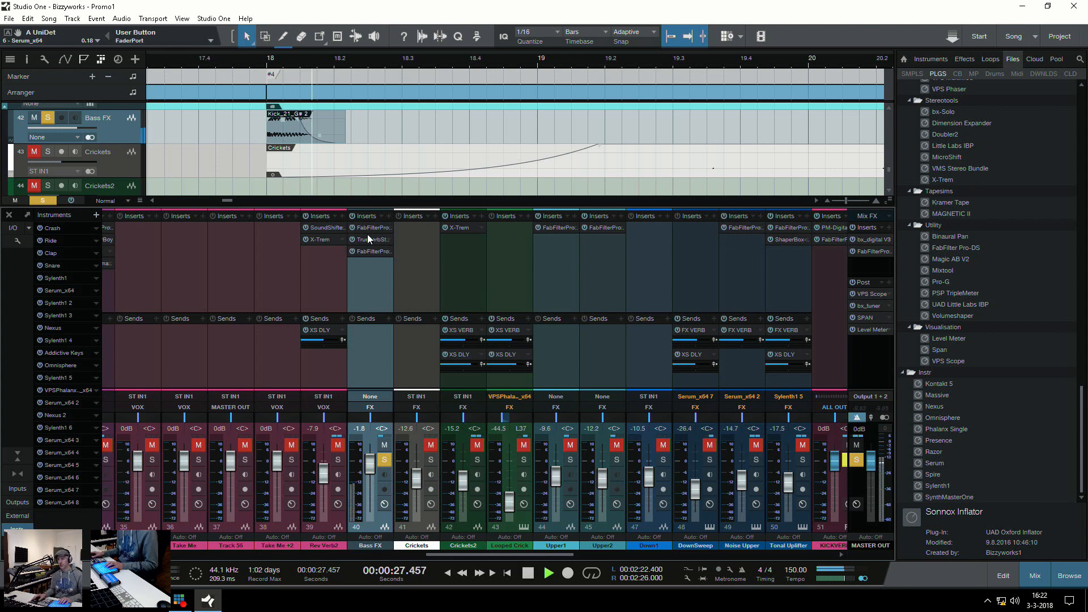
pyautogui.press('space')
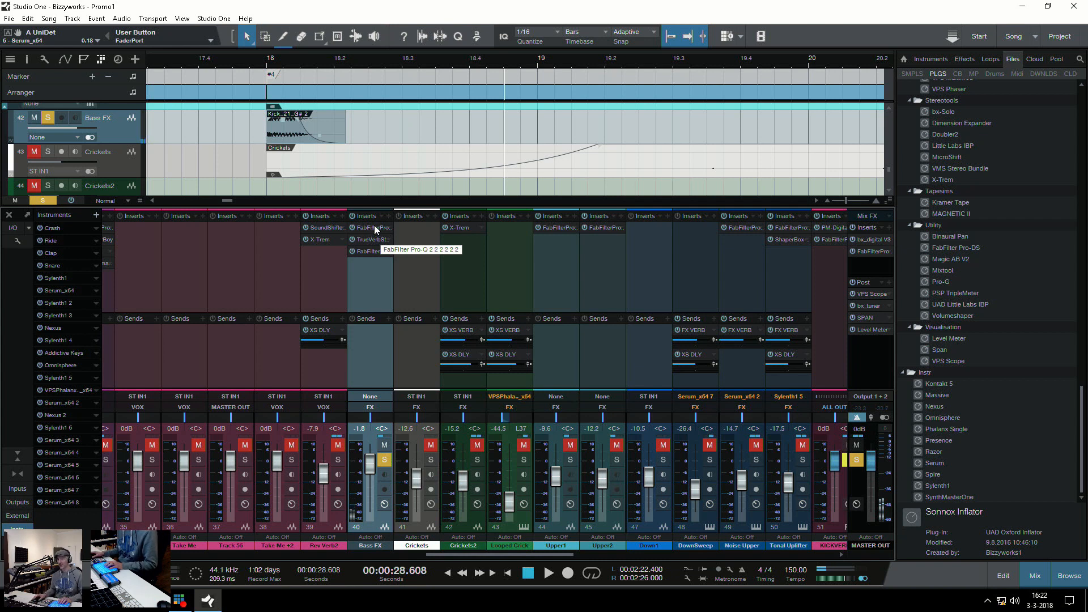
# Raise the Bass FX high cuts to about 680 Hz in the first Pro-Q 2 and 1544 Hz in the last, playing the kick
pyautogui.click(373, 226)
pyautogui.moveTo(410, 266); pyautogui.dragTo(491, 261)
pyautogui.press('space')
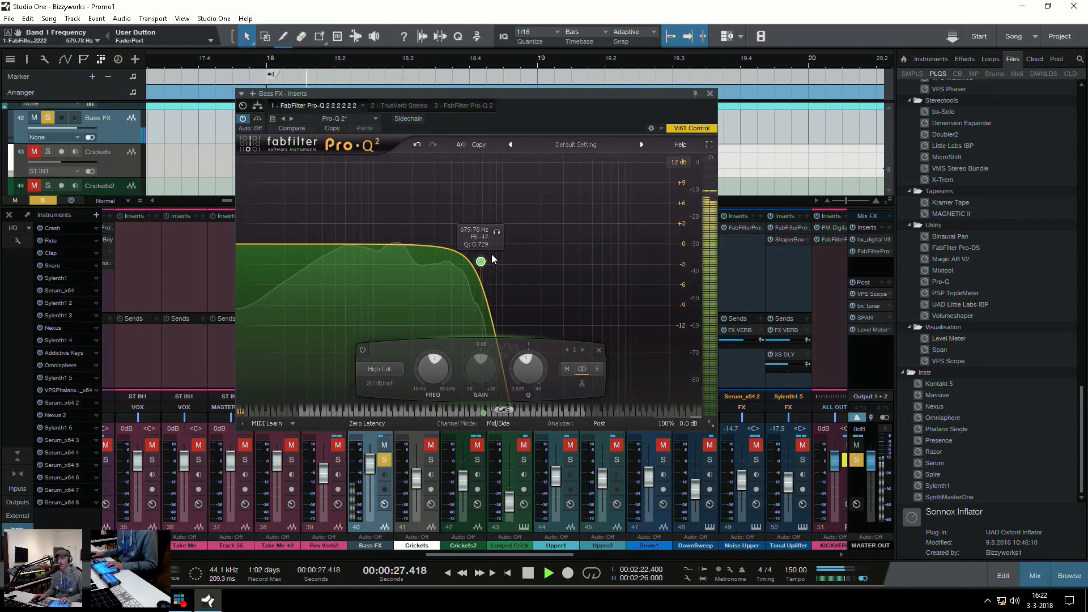
pyautogui.press('space')
pyautogui.moveTo(481, 264); pyautogui.dragTo(532, 272)
pyautogui.click(466, 103)
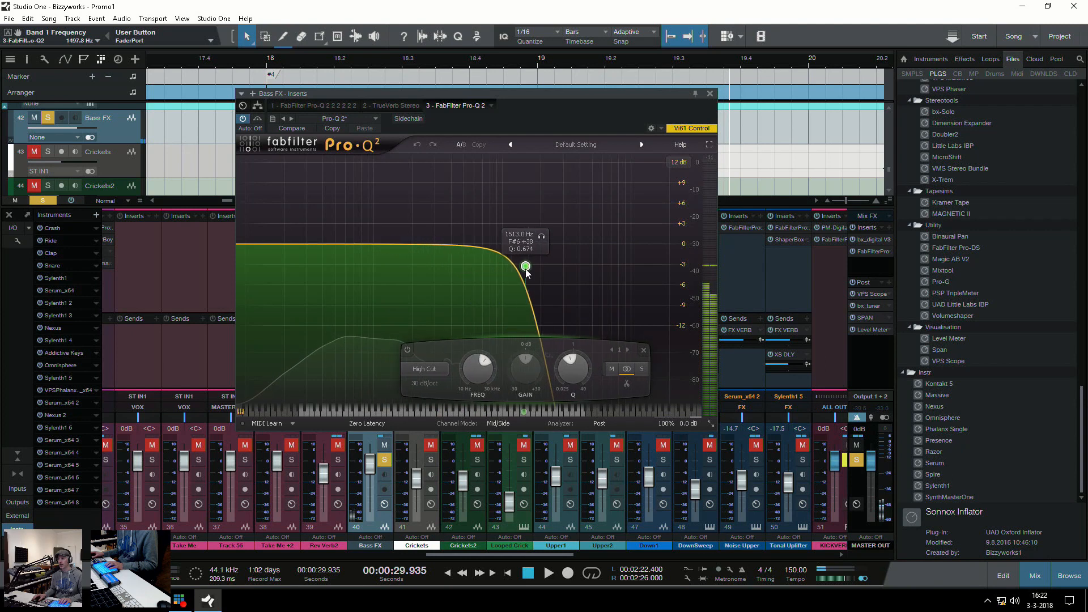
# Lower the Bass FX high cuts to about 150 Hz in the first Pro-Q 2 and 351 Hz in the last, and close the inserts window
pyautogui.click(312, 103)
pyautogui.moveTo(416, 256)
pyautogui.mouseDown()
pyautogui.moveTo(471, 261)
pyautogui.moveTo(396, 260)
pyautogui.mouseUp()
pyautogui.click(453, 106)
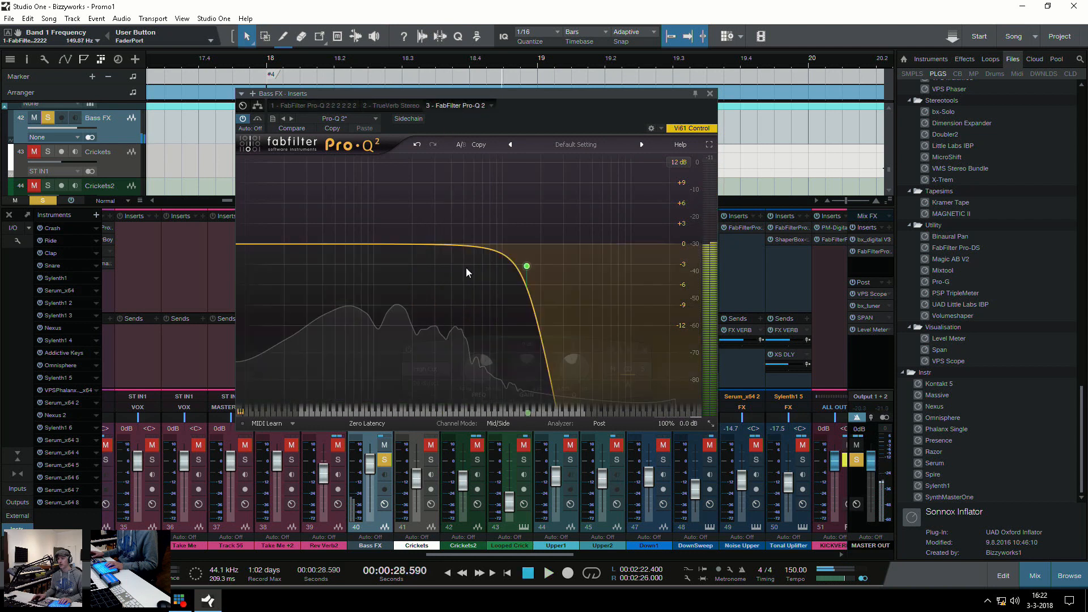
pyautogui.moveTo(529, 267); pyautogui.dragTo(444, 265)
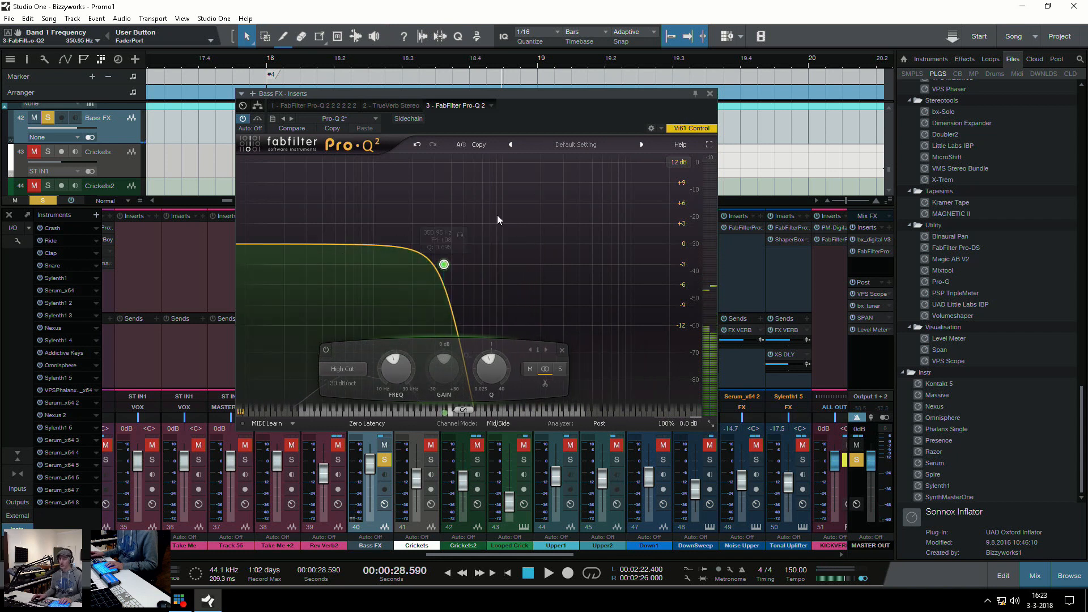
pyautogui.click(710, 96)
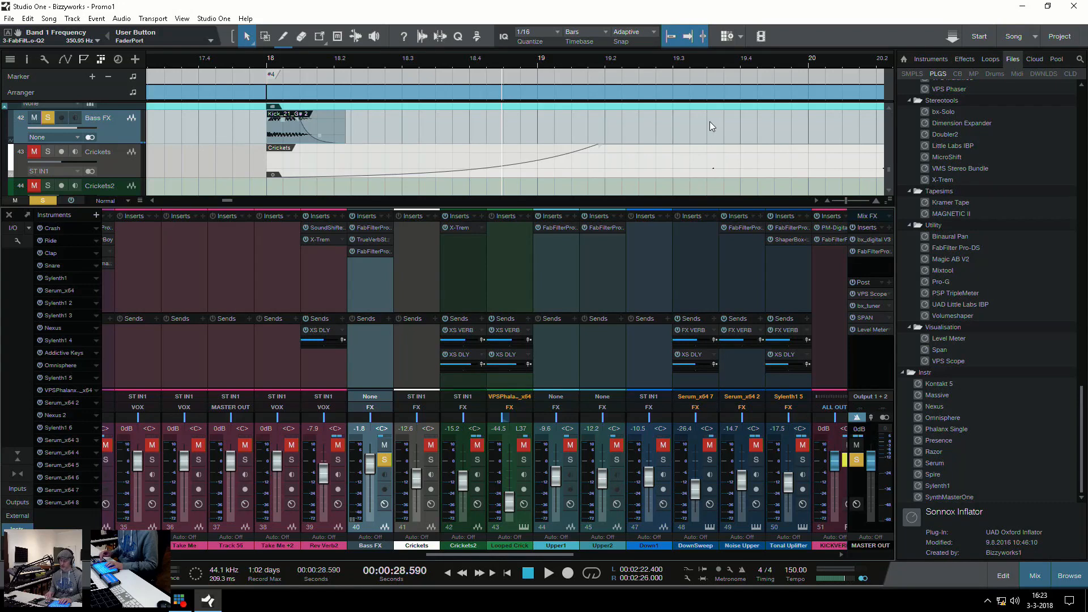
# Hide the mixer, clear the Bass FX solo, and select the DownSweep event at bar 18
pyautogui.press('F3')
pyautogui.press('w')
pyautogui.press('w')
pyautogui.press('w')
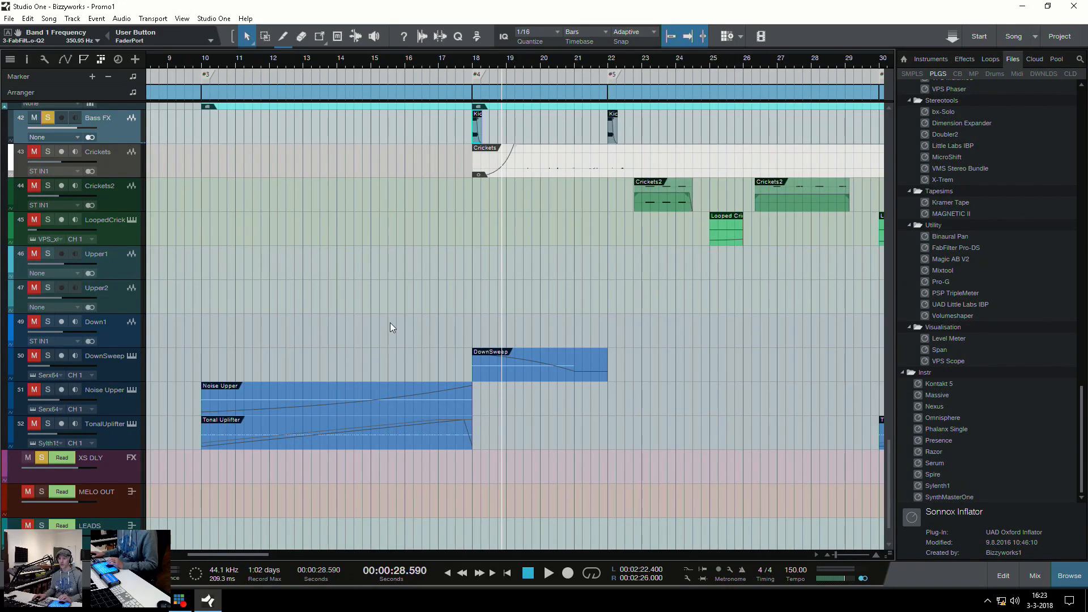
pyautogui.click(471, 321)
pyautogui.click(493, 372)
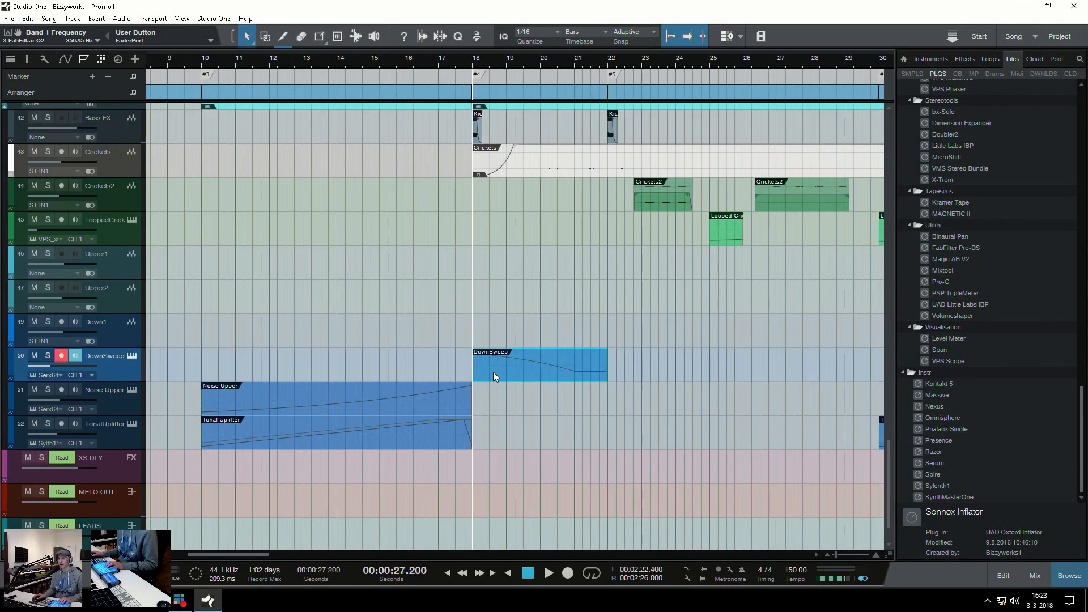
# Solo and play the DownSweep event from bar 18, and examine the settings of its Serum instrument
pyautogui.press('s')
pyautogui.press('space')
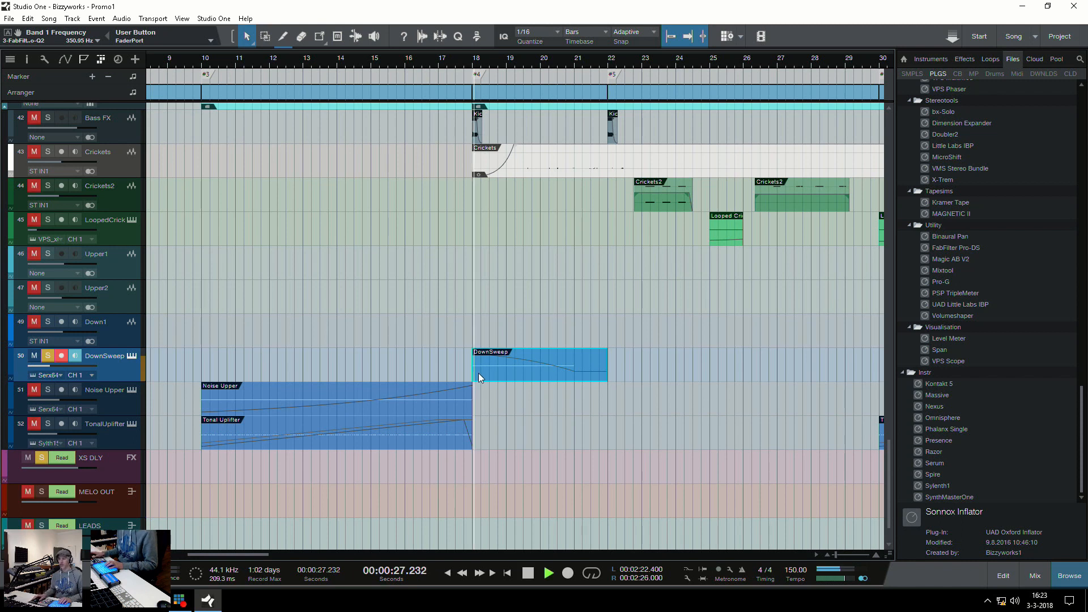
pyautogui.press('w')
pyautogui.press('w')
pyautogui.press('w')
pyautogui.press('e')
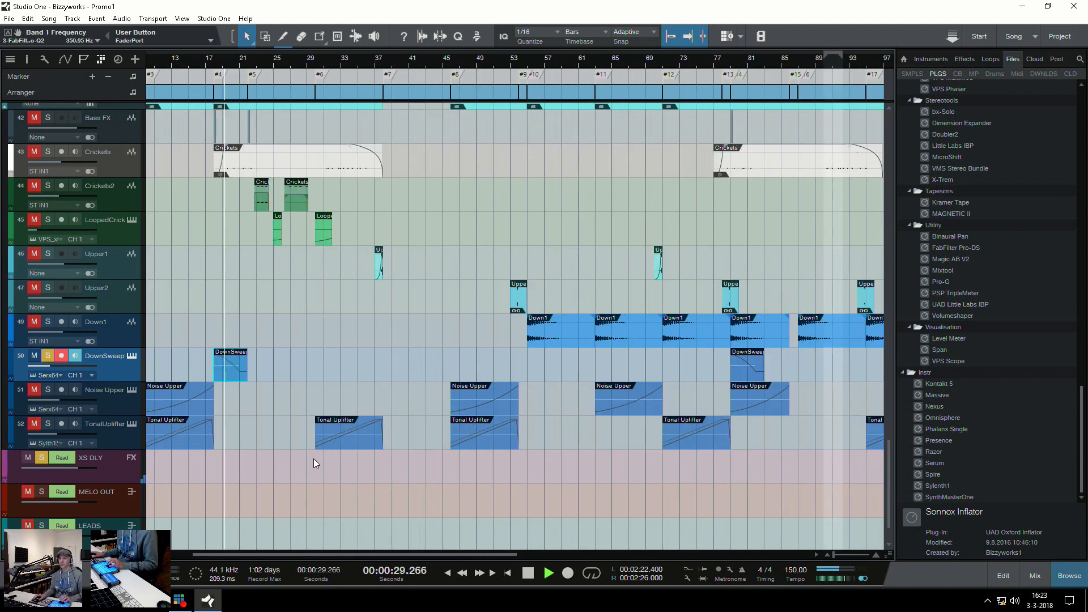
pyautogui.press('space')
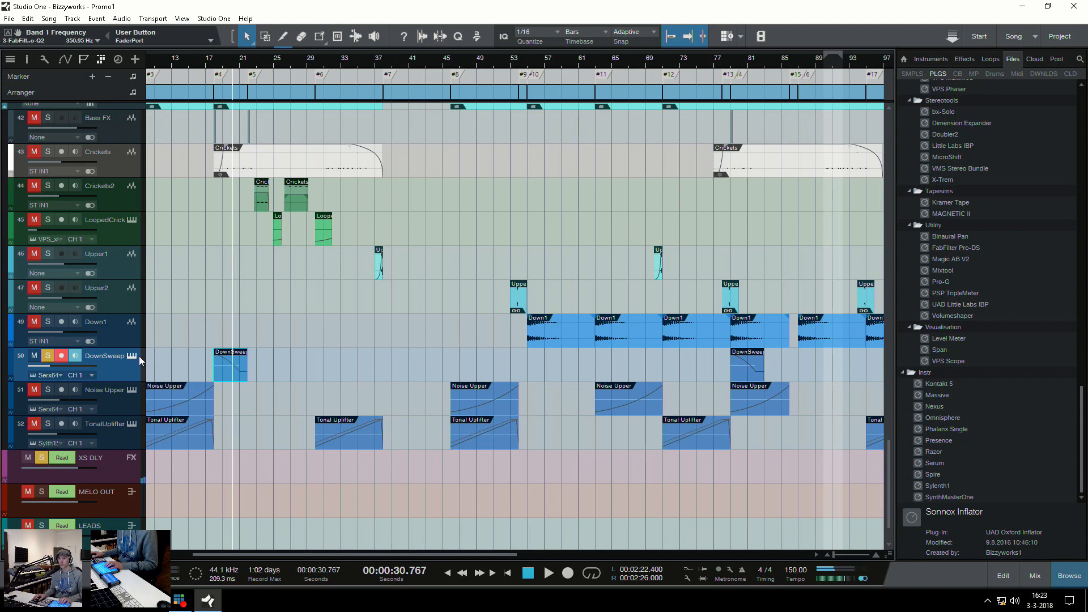
pyautogui.click(132, 356)
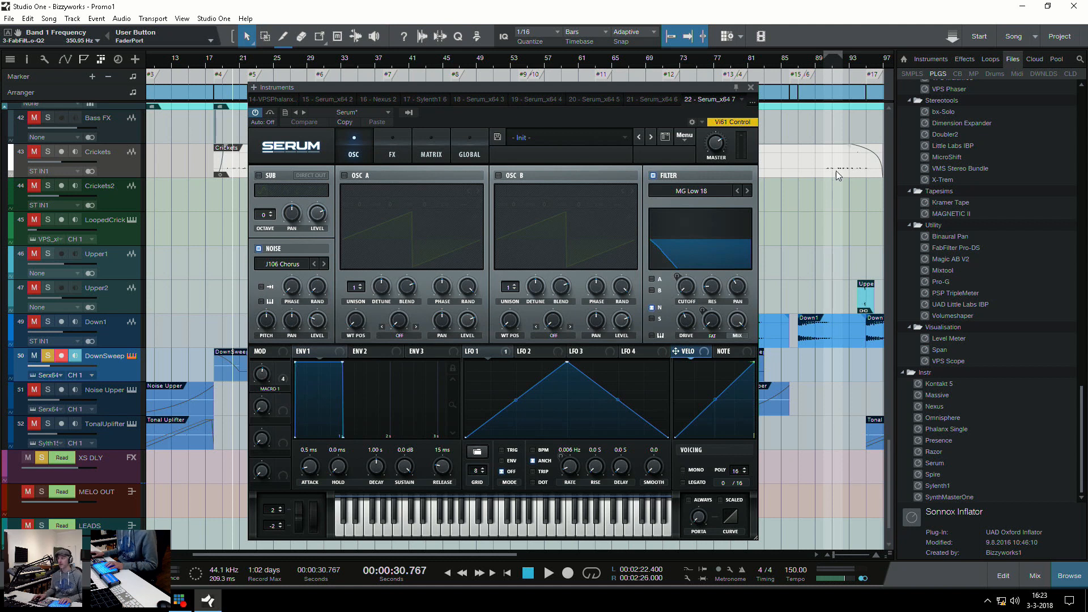
pyautogui.click(751, 88)
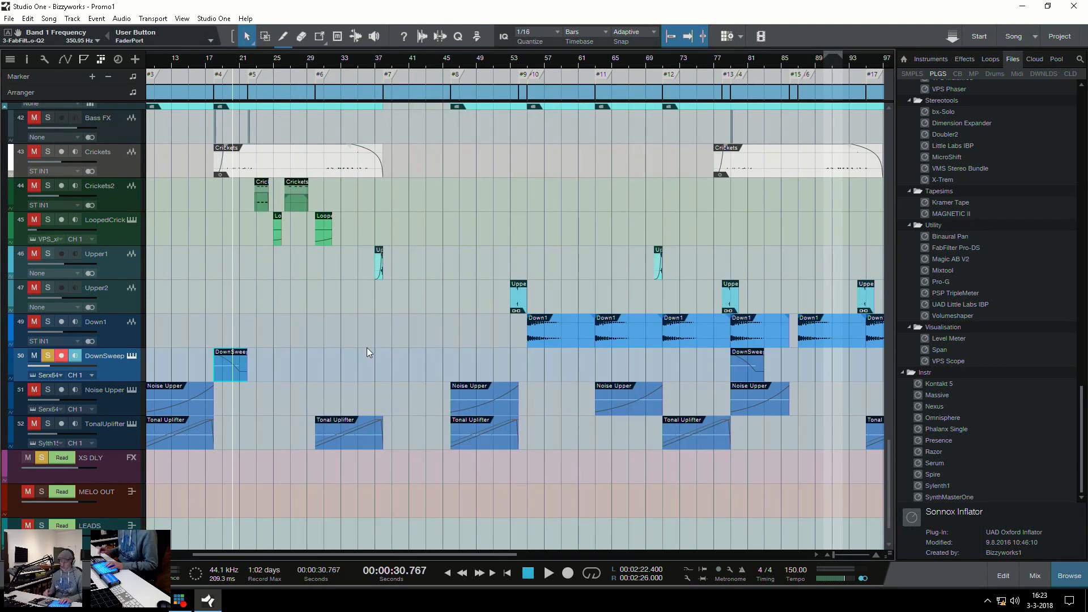
# Find the vocal tracks, select the Rev Verb1 event at bar 19, and clear all solos
pyautogui.scroll(10, 292, 369)
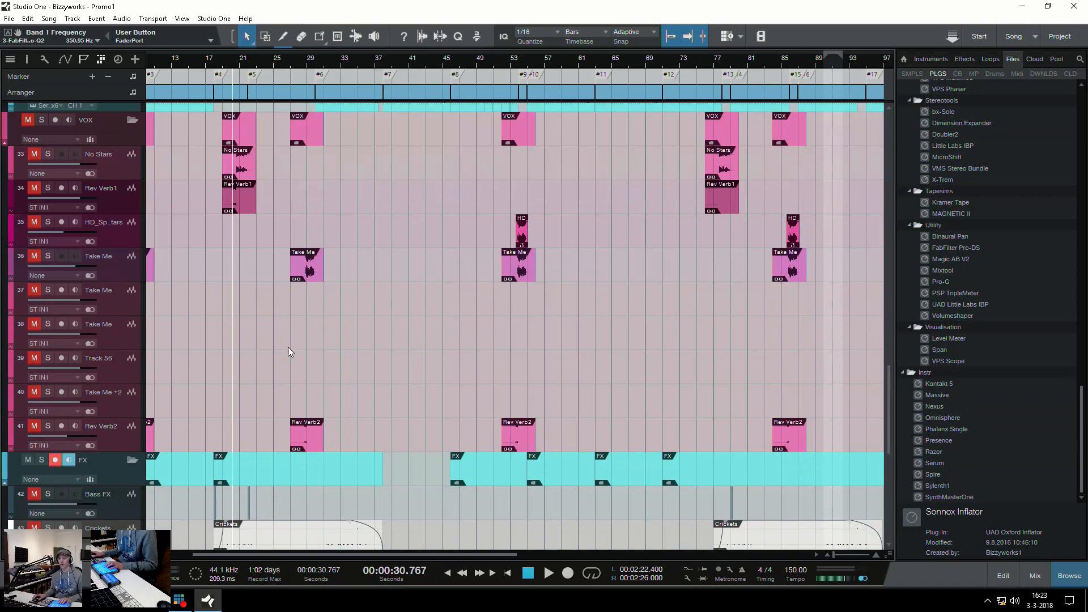
pyautogui.scroll(3, 287, 345)
pyautogui.press('e')
pyautogui.press('e')
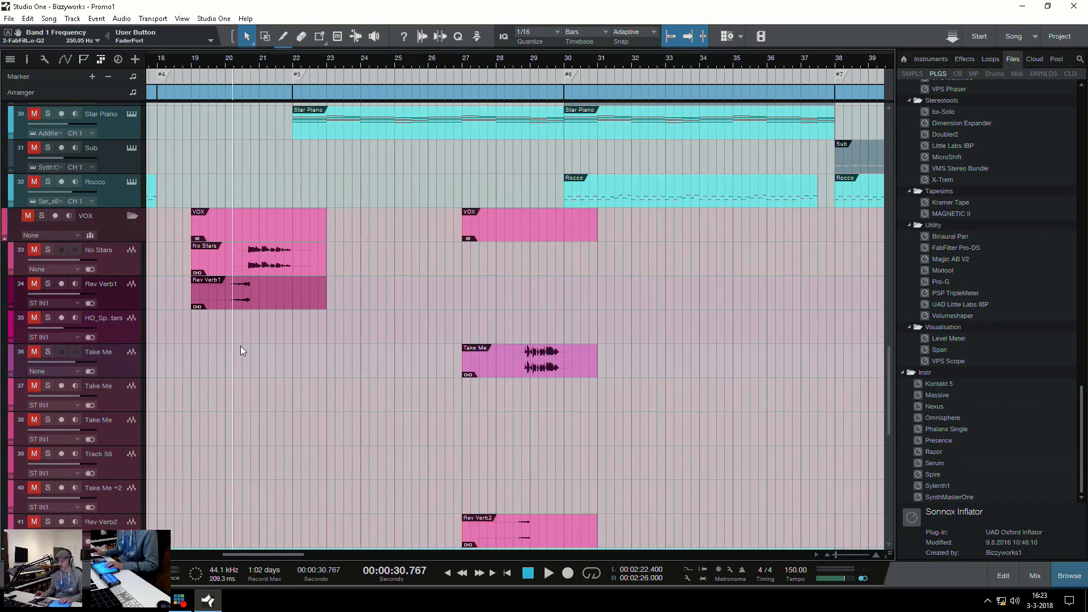
pyautogui.press('KP_Subtract')
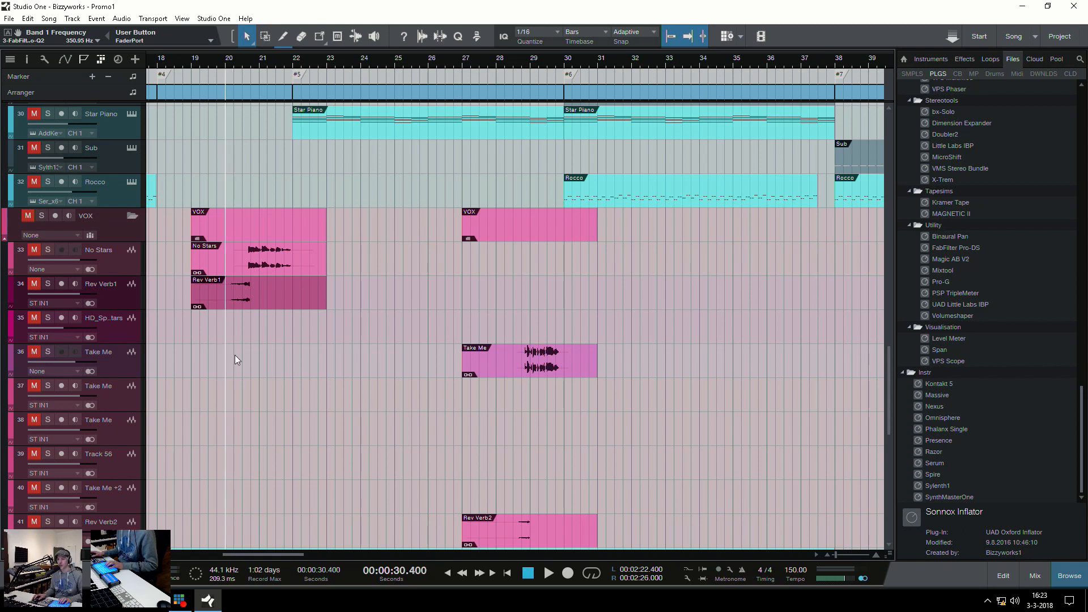
pyautogui.press('KP_Subtract')
pyautogui.click(230, 301)
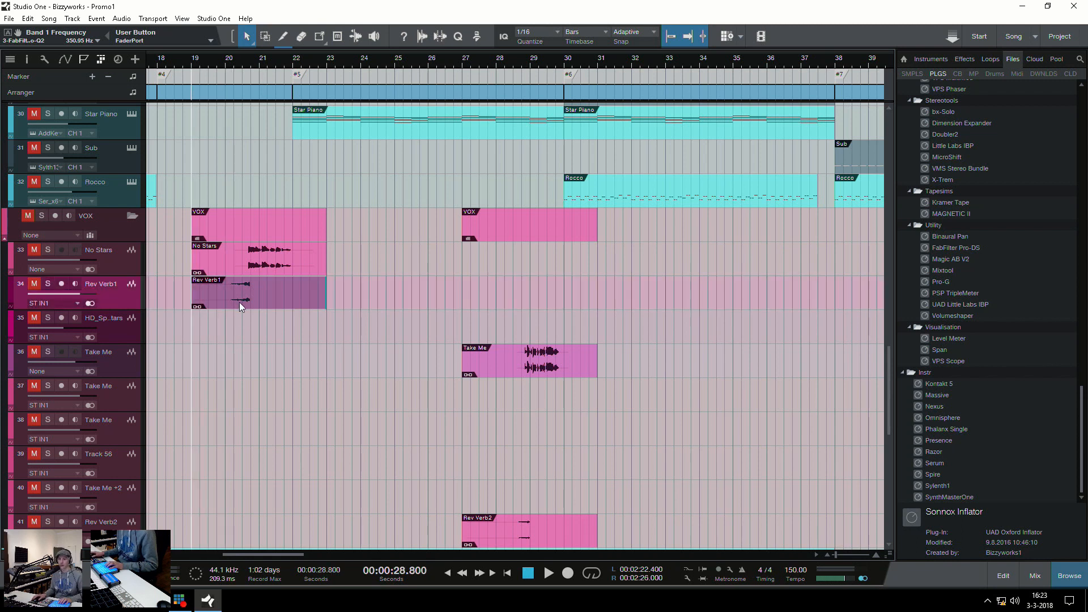
pyautogui.hotkey('shift', 's')
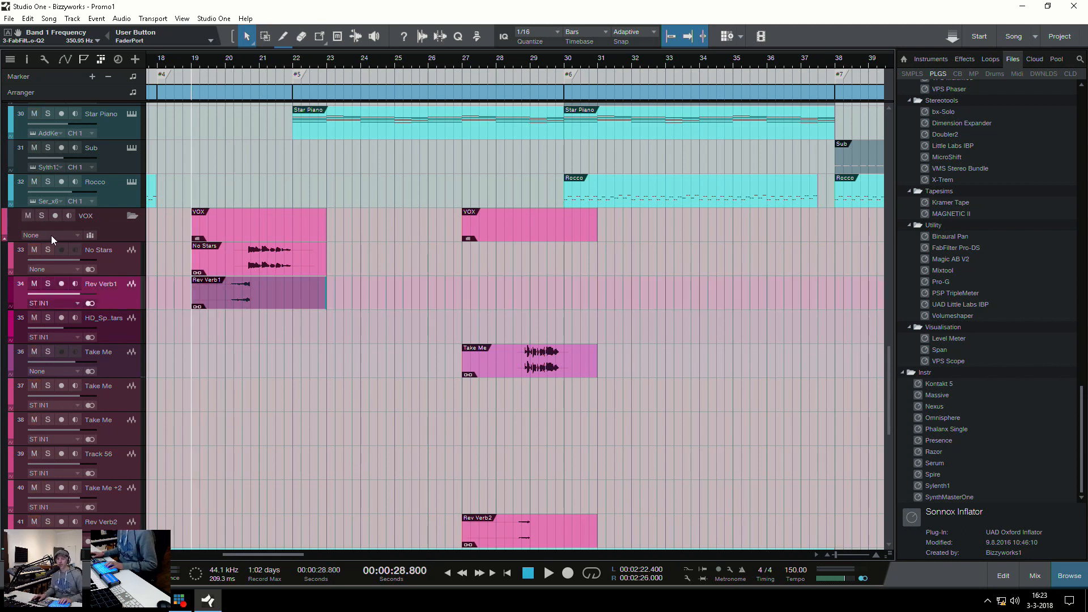
pyautogui.click(44, 216)
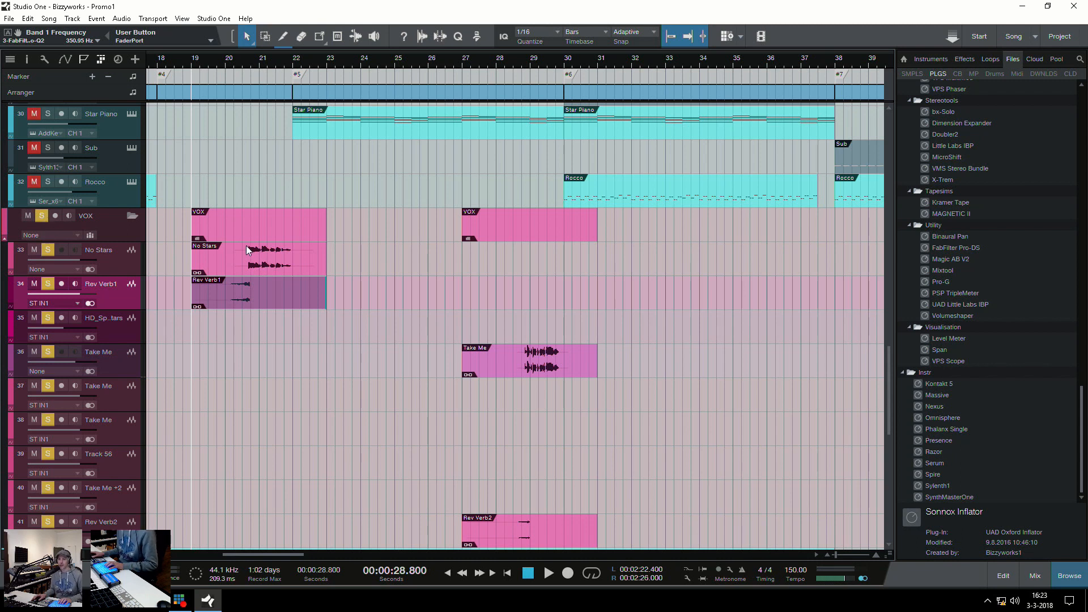
pyautogui.click(249, 269)
pyautogui.click(242, 168)
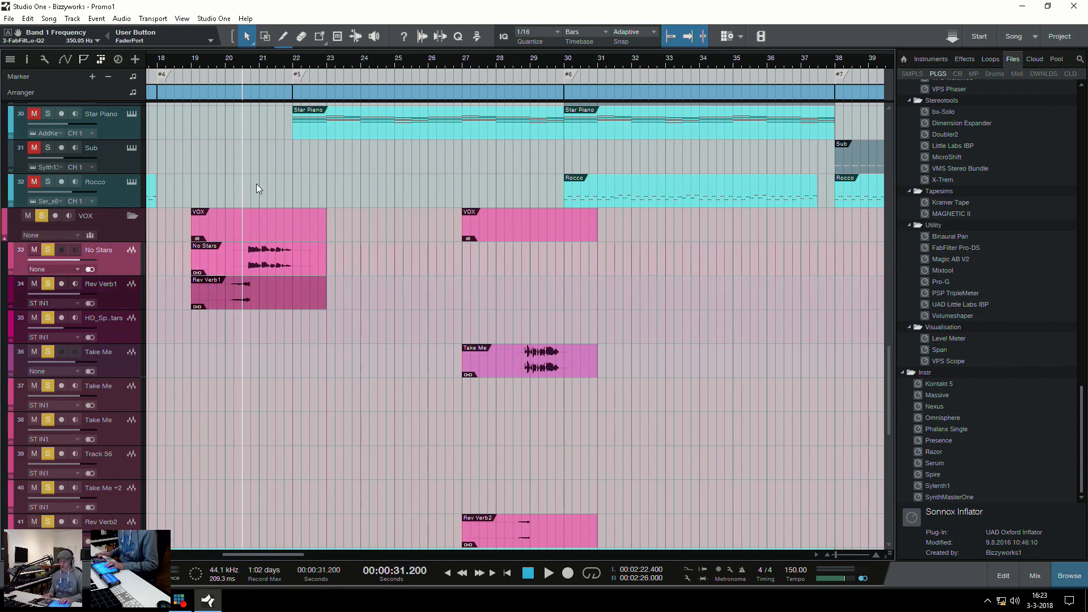
pyautogui.hotkey('shift', 's')
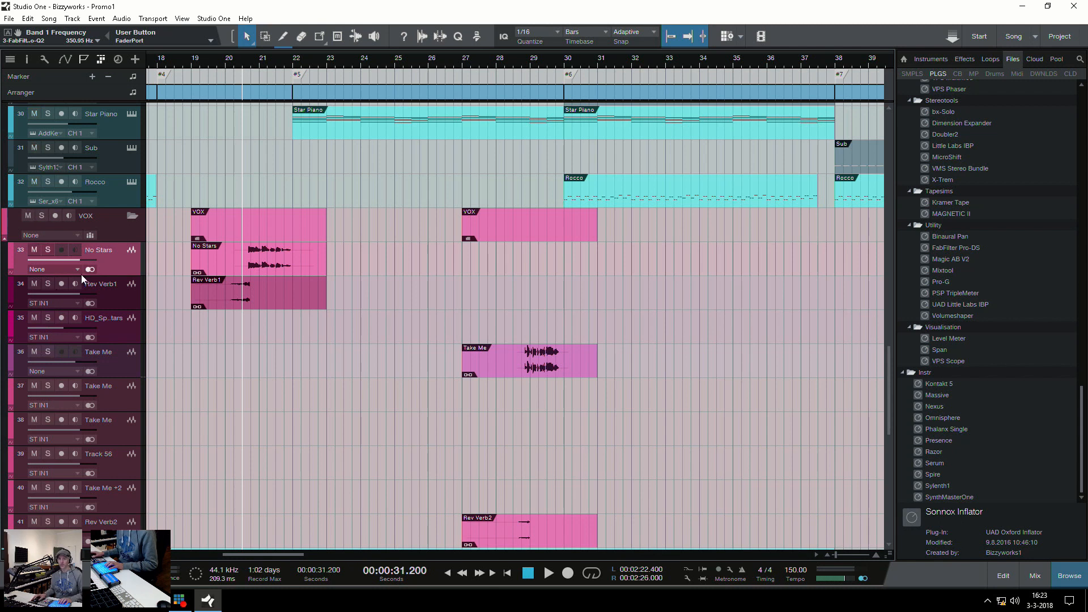
# Play the full mix from bar 19 to hear Rev Verb1 lead into the No Stars vocal
pyautogui.click(198, 339)
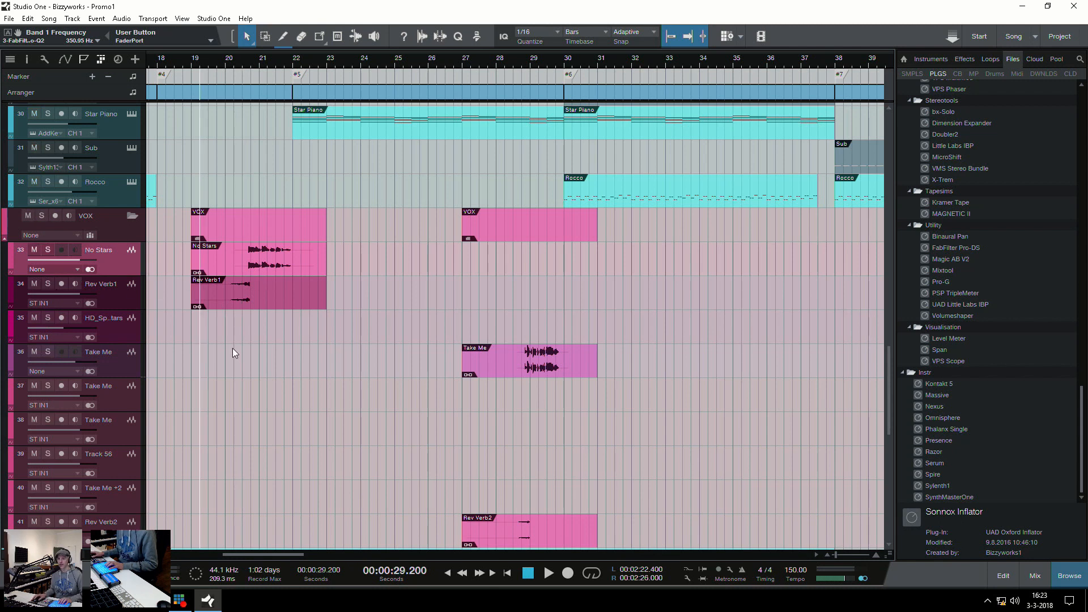
pyautogui.press('space')
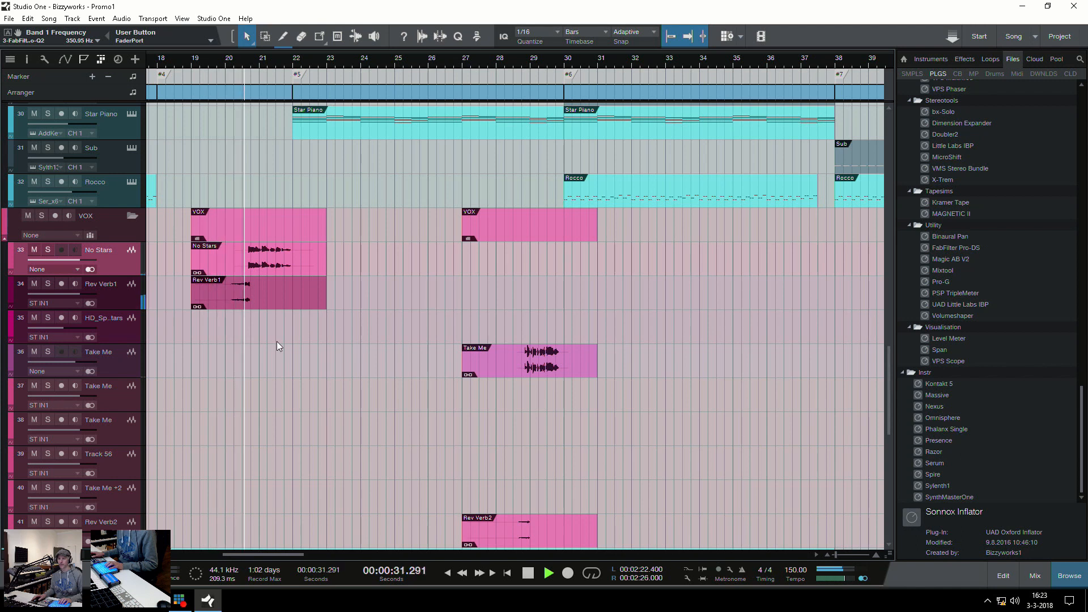
pyautogui.press('space')
pyautogui.press('KP_0')
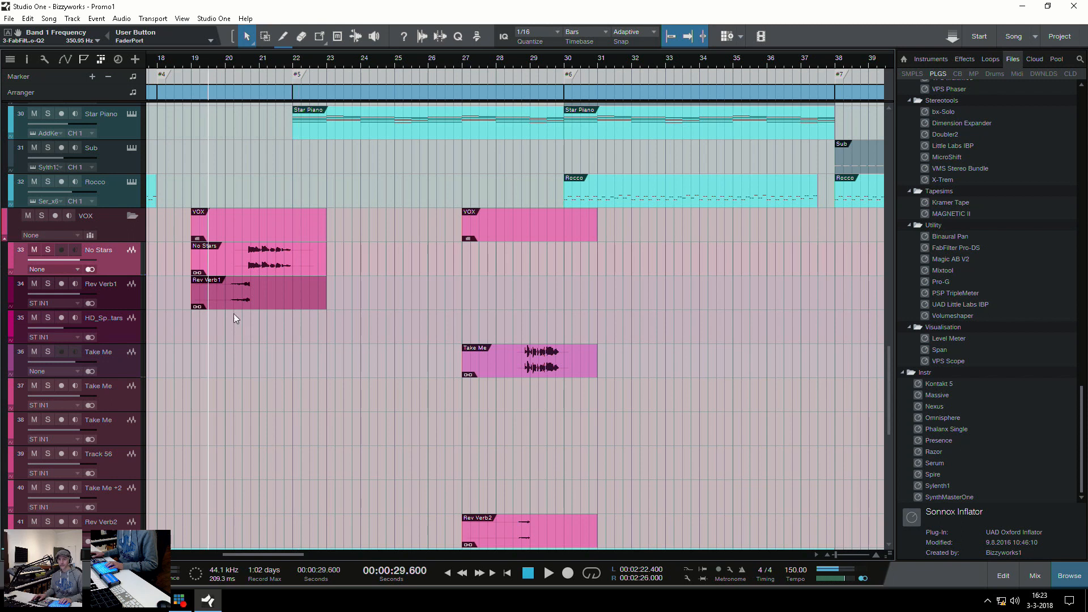
# Solo the Rev Verb1 track and play its event at bar 19 on its own
pyautogui.click(256, 301)
pyautogui.click(48, 284)
pyautogui.press('space')
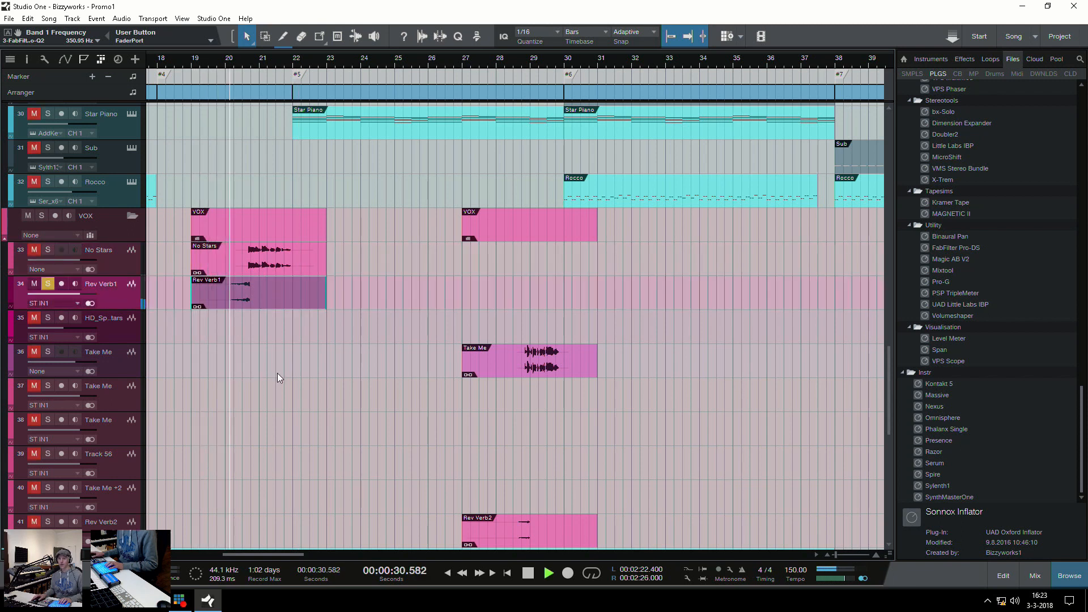
pyautogui.press('space')
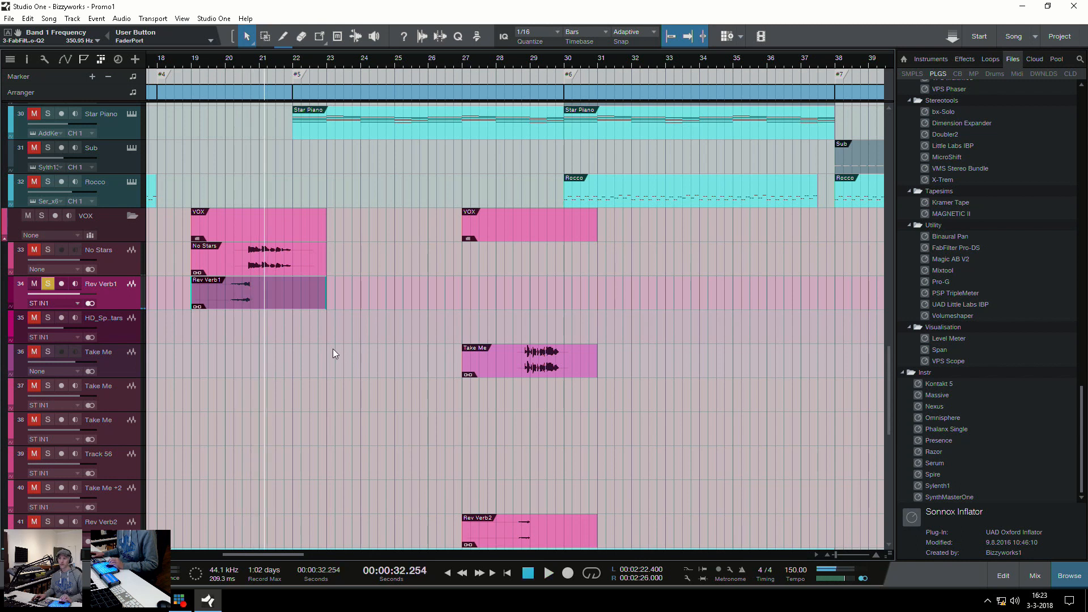
# Solo the Rev Verb2 track, play its event around bar 28, and clear the solo again
pyautogui.press('w')
pyautogui.press('w')
pyautogui.scroll(-3, 289, 342)
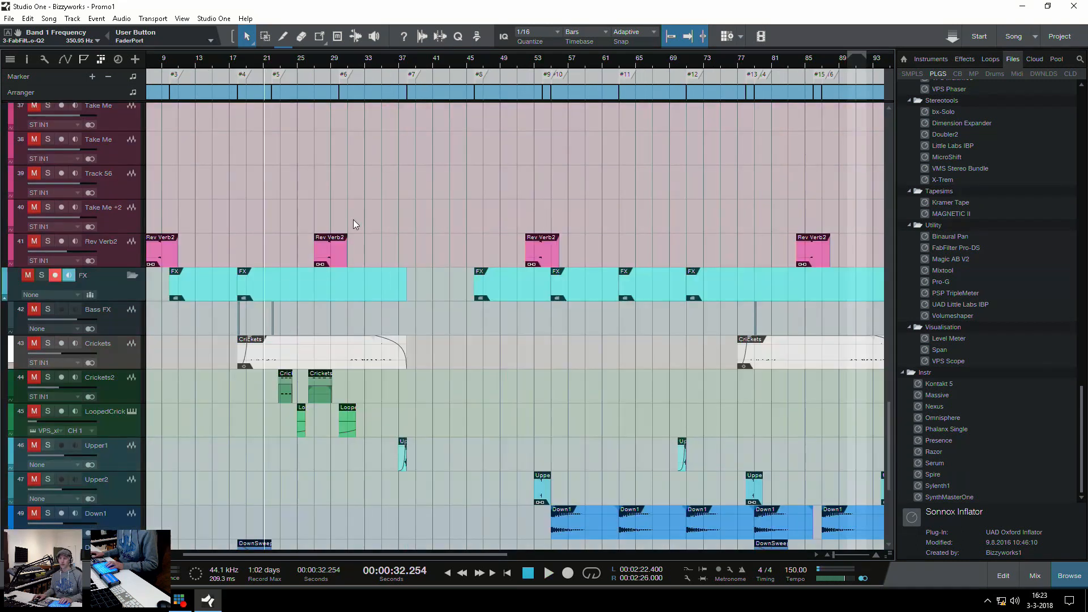
pyautogui.hotkey('shift', 's')
pyautogui.hotkey('ctrl', 'space')
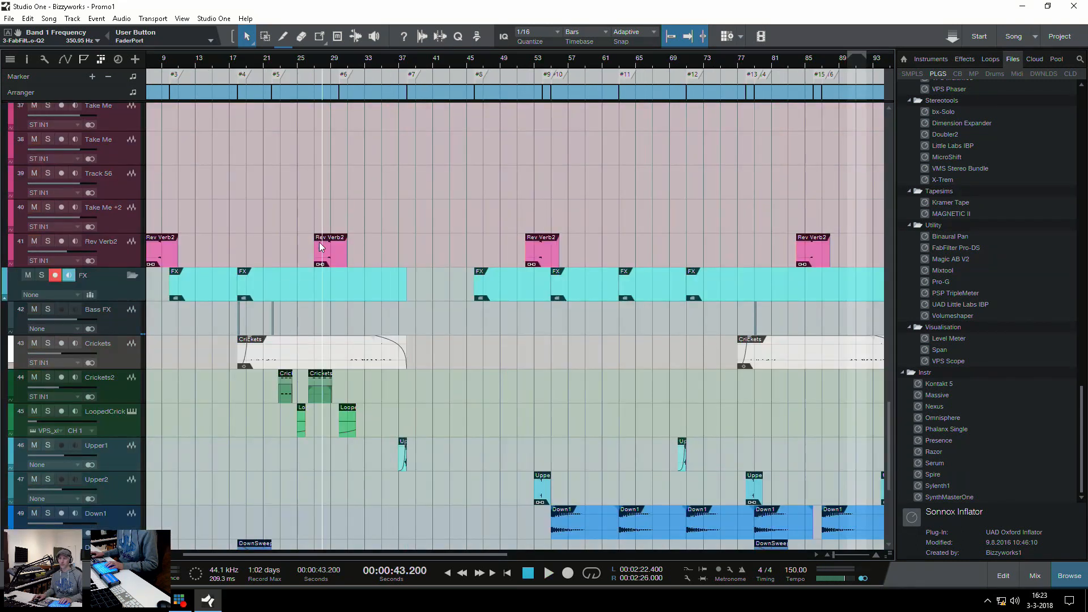
pyautogui.click(45, 242)
pyautogui.press('space')
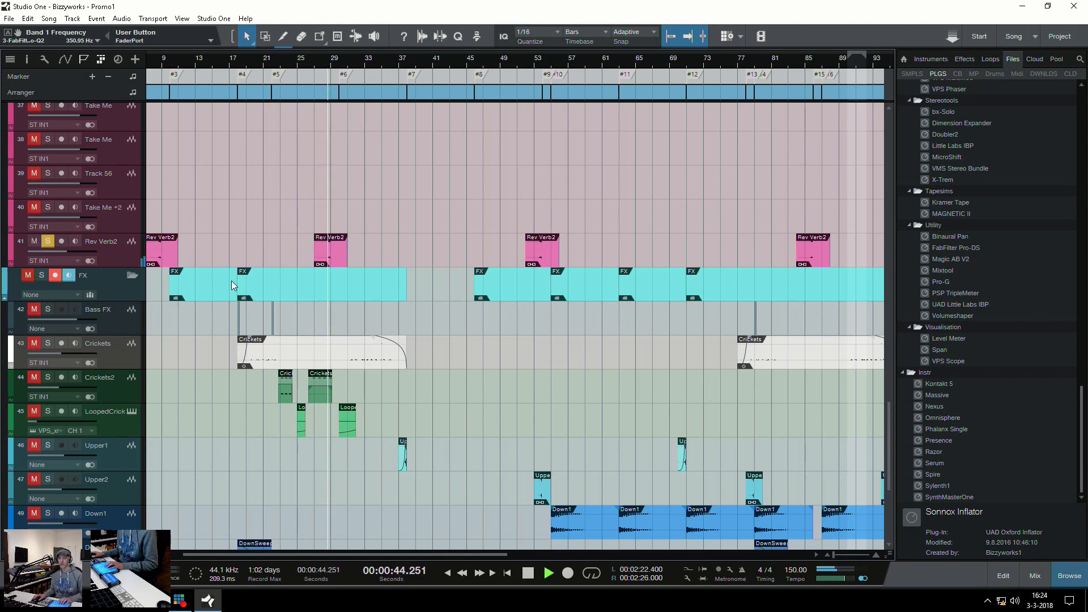
pyautogui.press('space')
pyautogui.hotkey('ctrl', 'space')
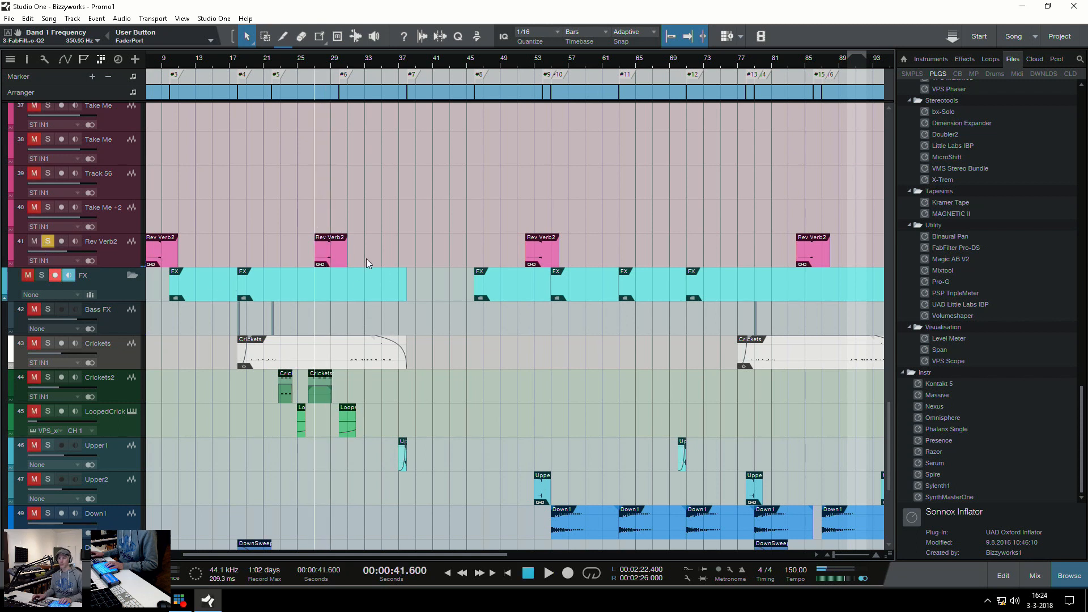
pyautogui.click(332, 264)
pyautogui.hotkey('shift', 's')
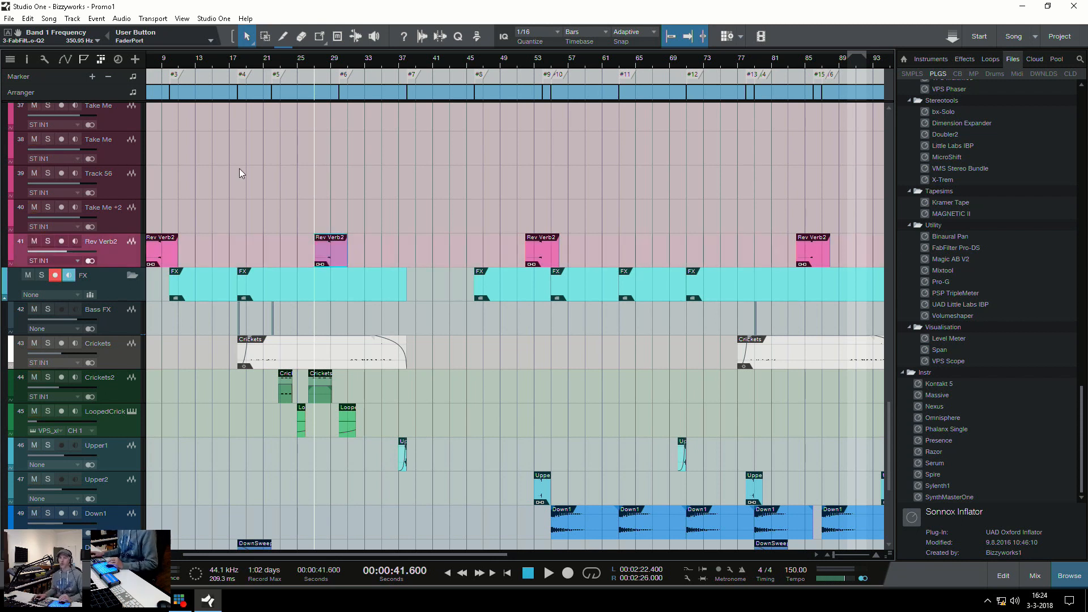
# Bounce the No Stars event at bar 19 and copy it along the same track to just before bar 24
pyautogui.press('e')
pyautogui.scroll(5, 233, 230)
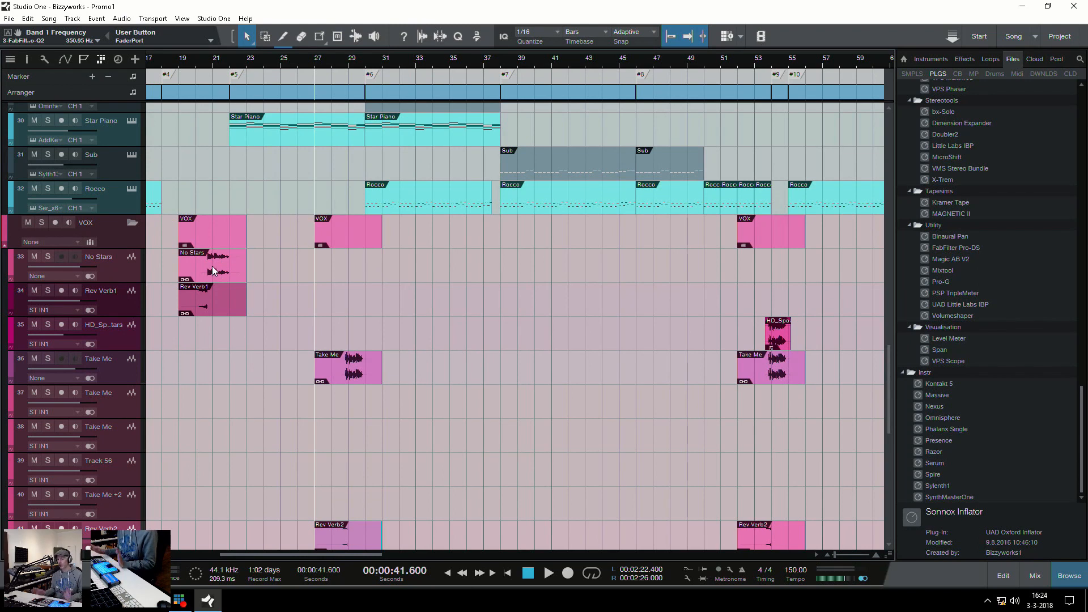
pyautogui.click(187, 263)
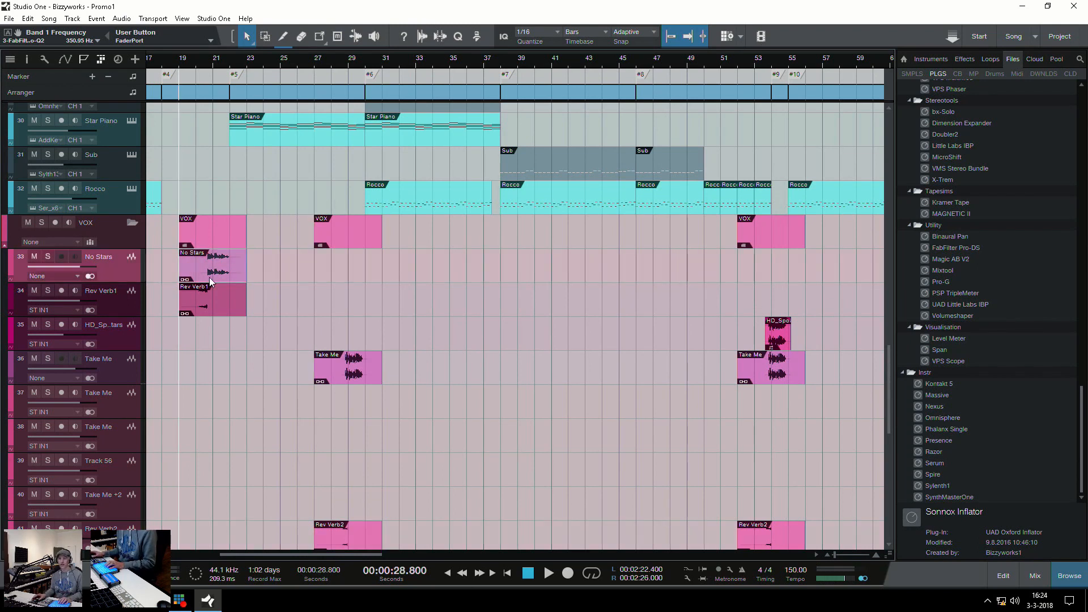
pyautogui.press('e')
pyautogui.press('e')
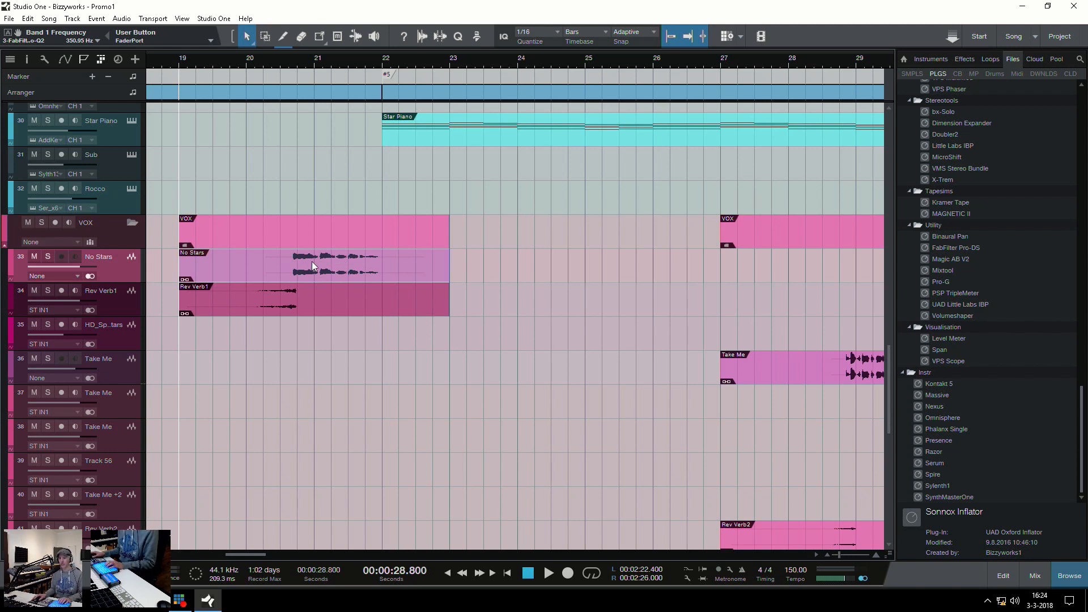
pyautogui.hotkey('ctrl', 'b')
pyautogui.press('w')
pyautogui.moveTo(204, 270); pyautogui.dragTo(287, 259)
pyautogui.click(288, 285)
# Trim both ends of the copied No Stars event to leave a short vocal slice in the middle of bar 25
pyautogui.press('e')
pyautogui.press('e')
pyautogui.press('e')
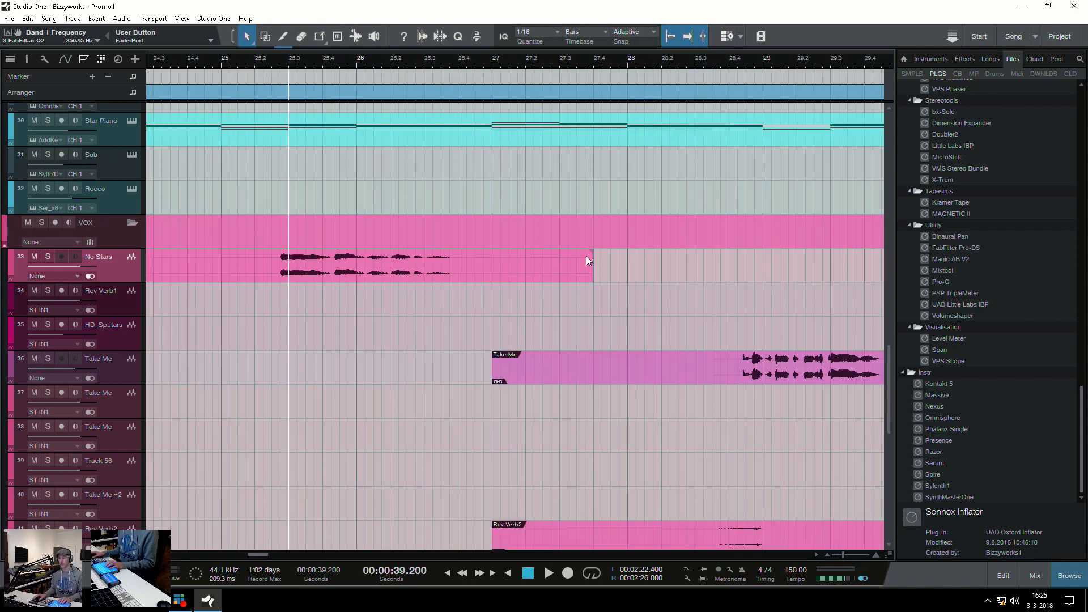
pyautogui.moveTo(594, 270); pyautogui.dragTo(332, 292)
pyautogui.press('w')
pyautogui.press('w')
pyautogui.moveTo(262, 273); pyautogui.dragTo(317, 277)
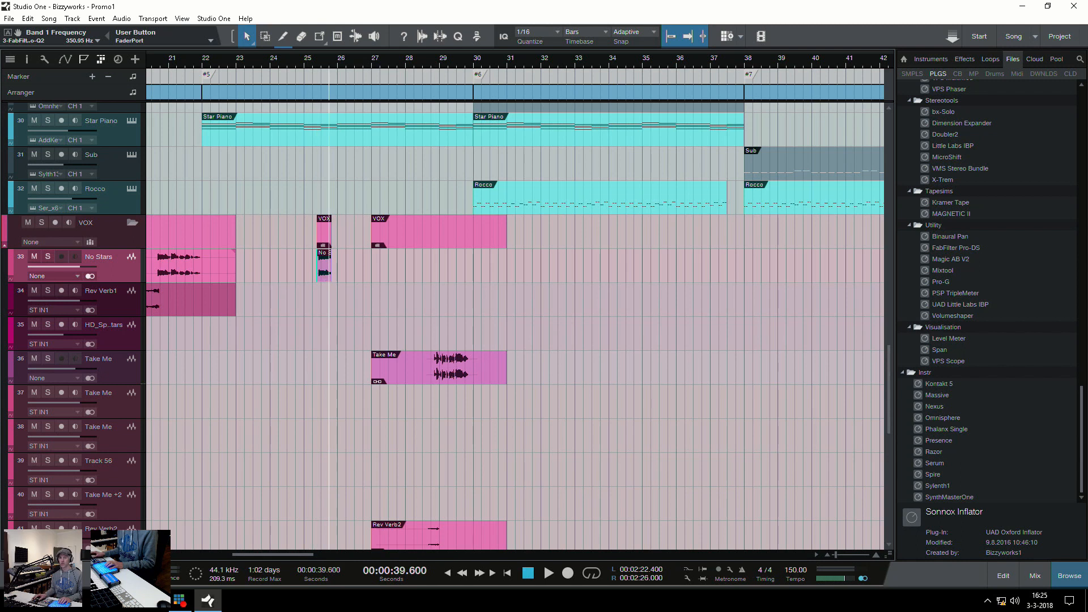
# Solo the No Stars track and play the trimmed slice at bar 25
pyautogui.click(47, 257)
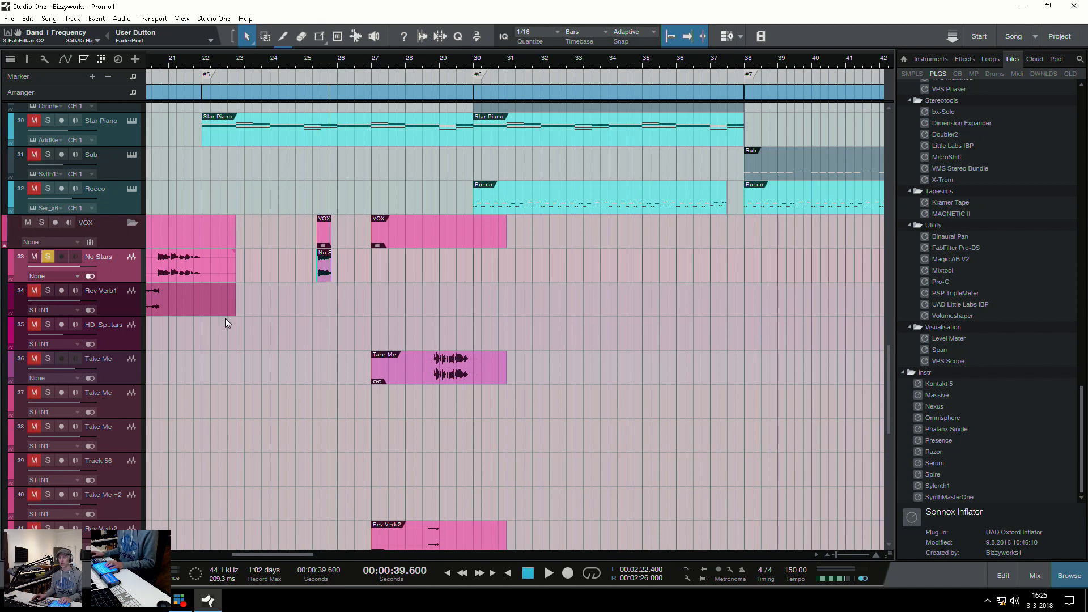
pyautogui.click(314, 298)
pyautogui.press('space')
pyautogui.press('space')
# Shorten the No Stars slice to 0.274 sec, ending at 25.03.02.00, and add a short fade-out at its end
pyautogui.press('e')
pyautogui.press('e')
pyautogui.press('e')
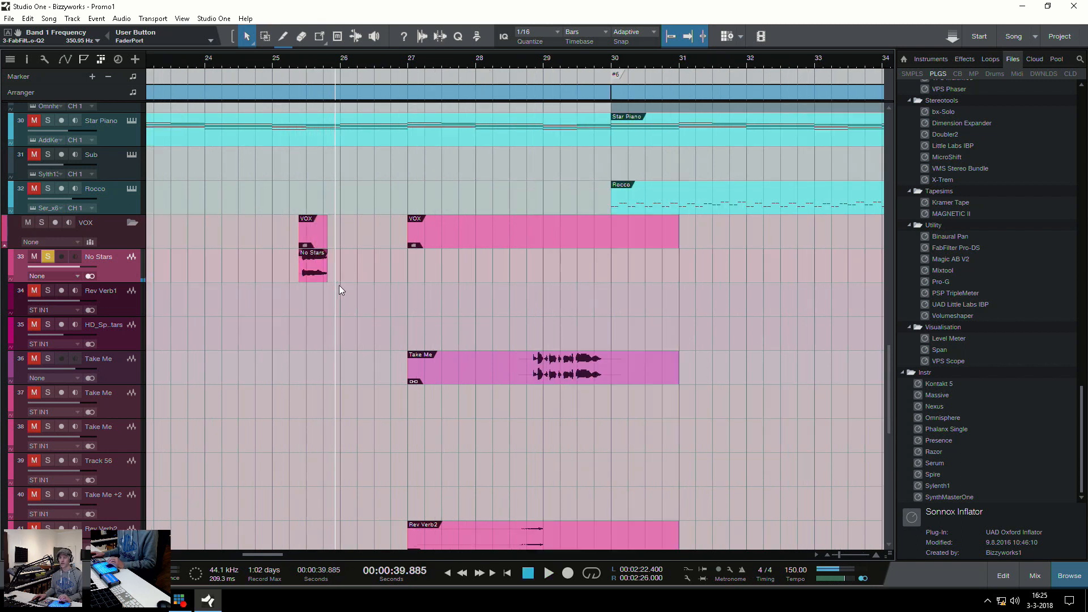
pyautogui.moveTo(300, 267); pyautogui.dragTo(236, 274)
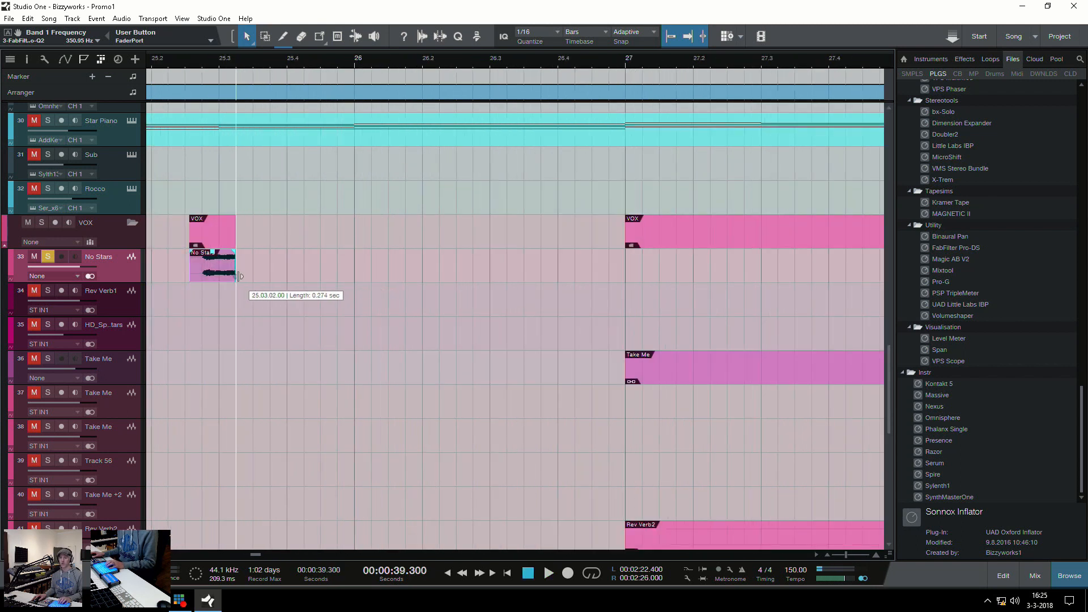
pyautogui.click(257, 318)
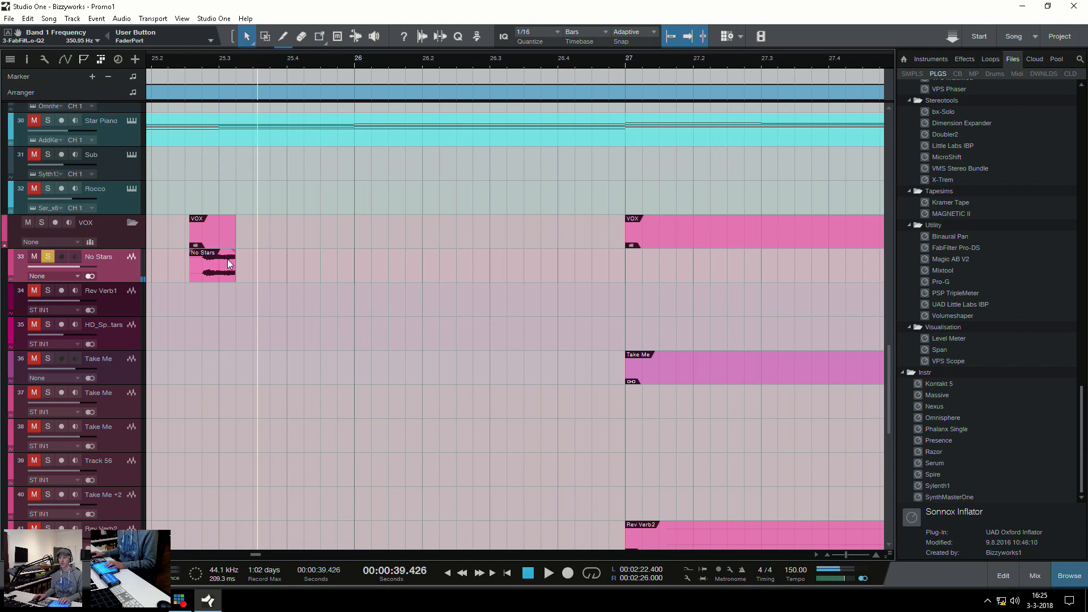
pyautogui.moveTo(234, 252); pyautogui.dragTo(229, 254)
pyautogui.click(219, 275)
pyautogui.press('l')
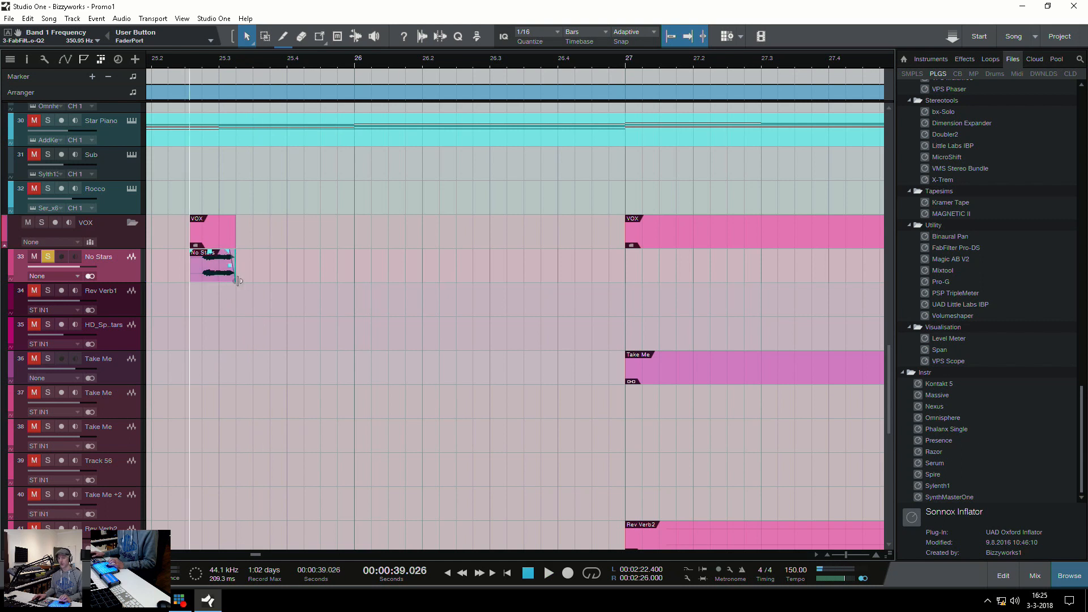
# Add an audio track below No Stars and try moving the vocal slice onto it for playback
pyautogui.press('t')
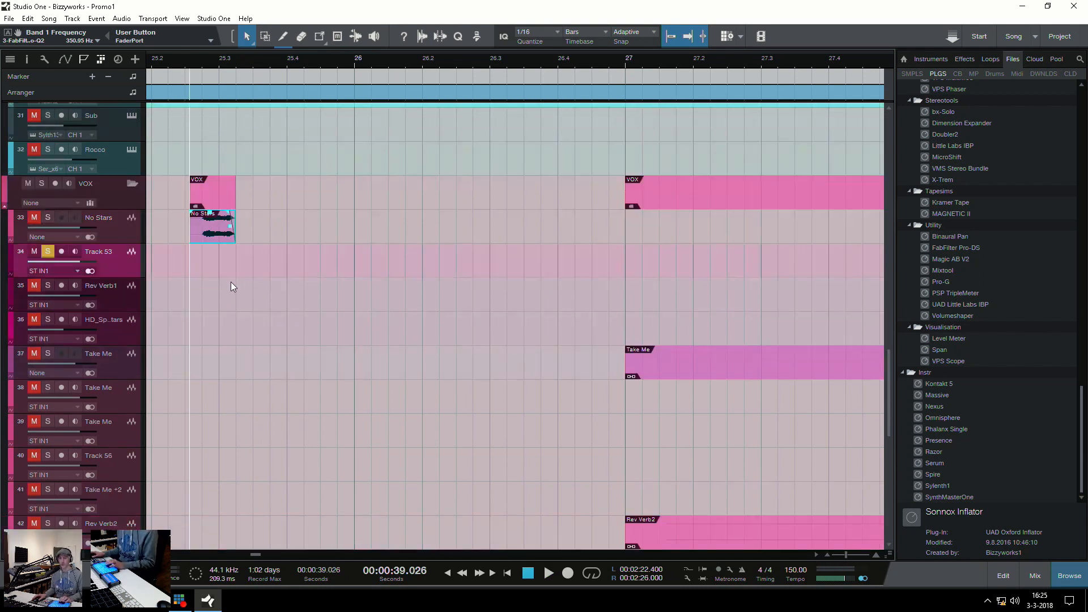
pyautogui.moveTo(226, 228); pyautogui.dragTo(207, 274)
pyautogui.press('space')
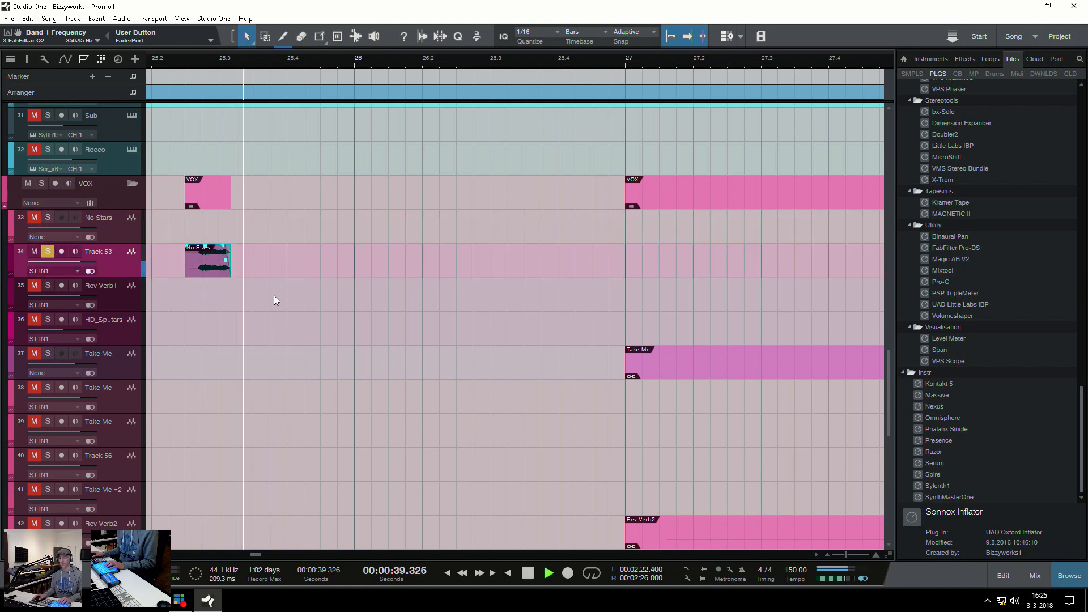
pyautogui.press('space')
pyautogui.press('w')
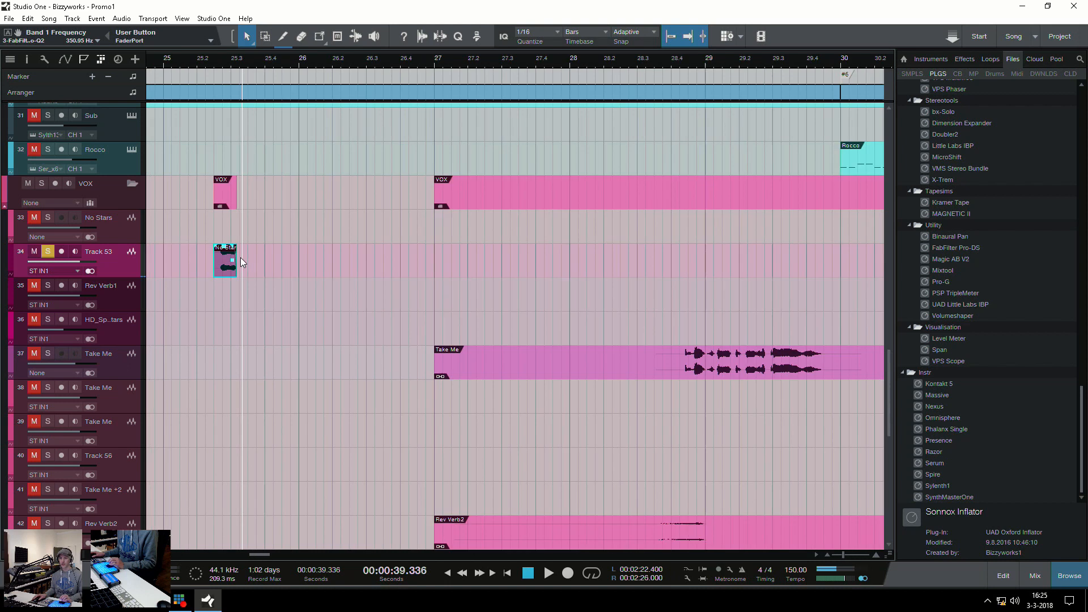
pyautogui.hotkey('ctrl', 'z')
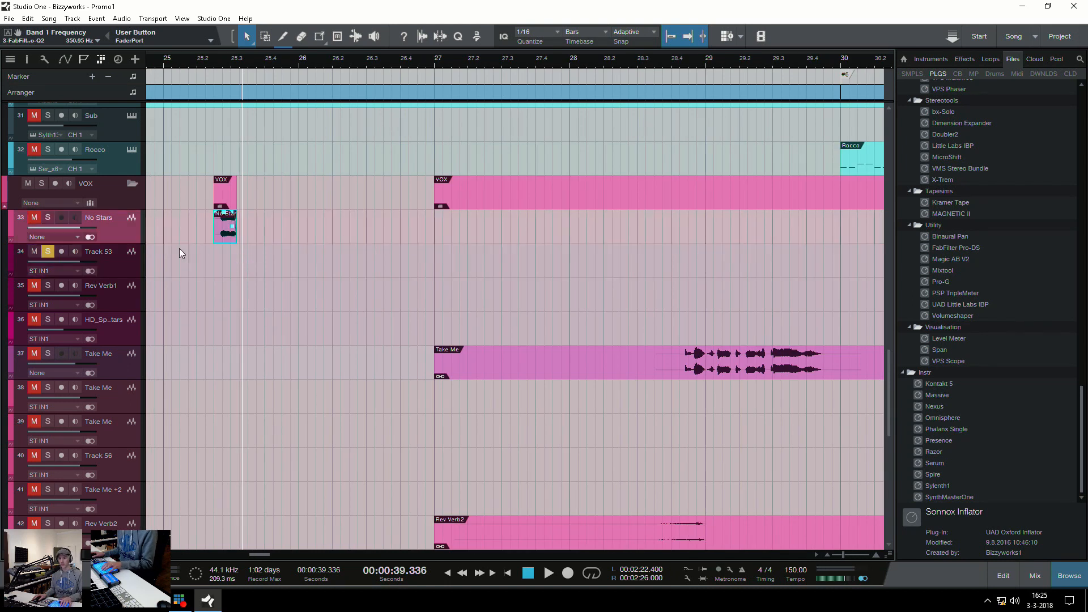
pyautogui.hotkey('ctrl', 'z')
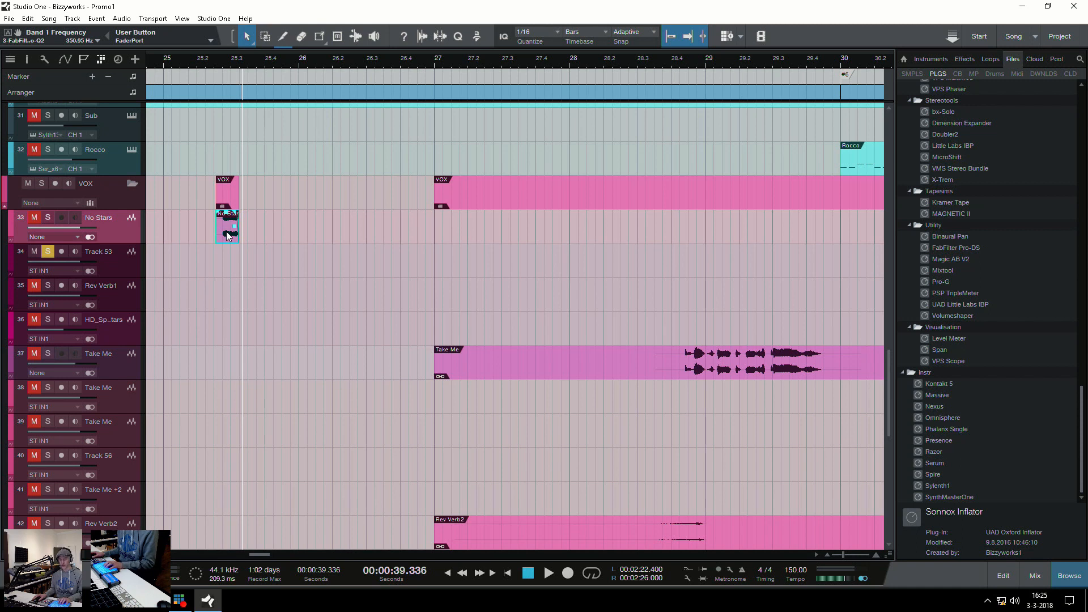
# Solo the No Stars track and bounce its vocal slice at bar 25 to a new track
pyautogui.press('F3')
pyautogui.press('F3')
pyautogui.click(48, 218)
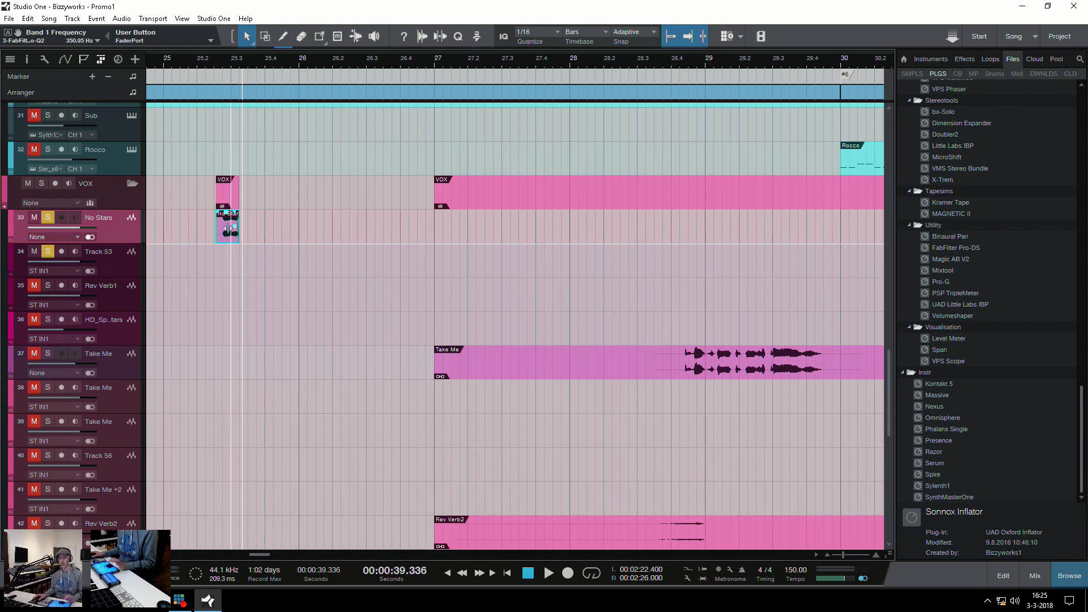
pyautogui.hotkey('ctrl', 'alt', 'b')
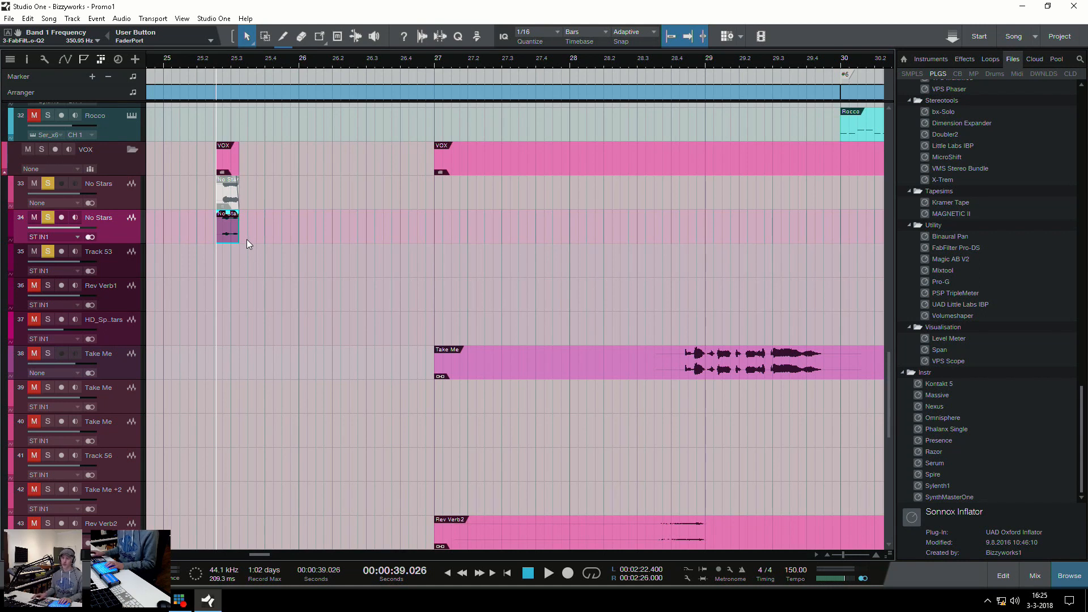
# Reverse the audio of the bounced No Stars slice on the new track
pyautogui.press('e')
pyautogui.press('e')
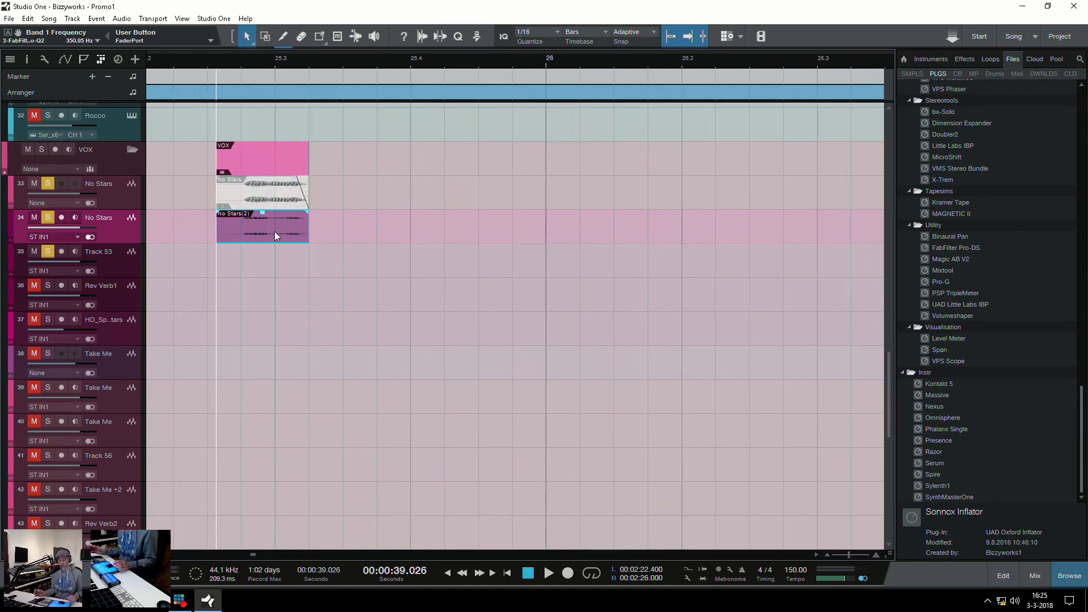
pyautogui.hotkey('ctrl', 'r')
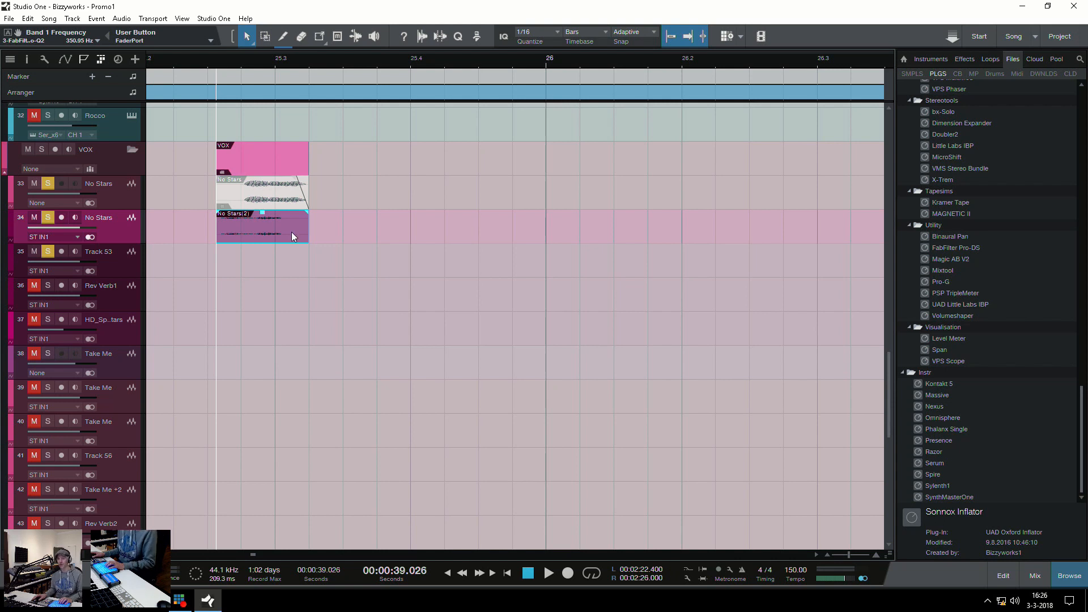
# Show the macro toolbar and open the "reversed verb" macro for editing from the Macro Organizer
pyautogui.press('w')
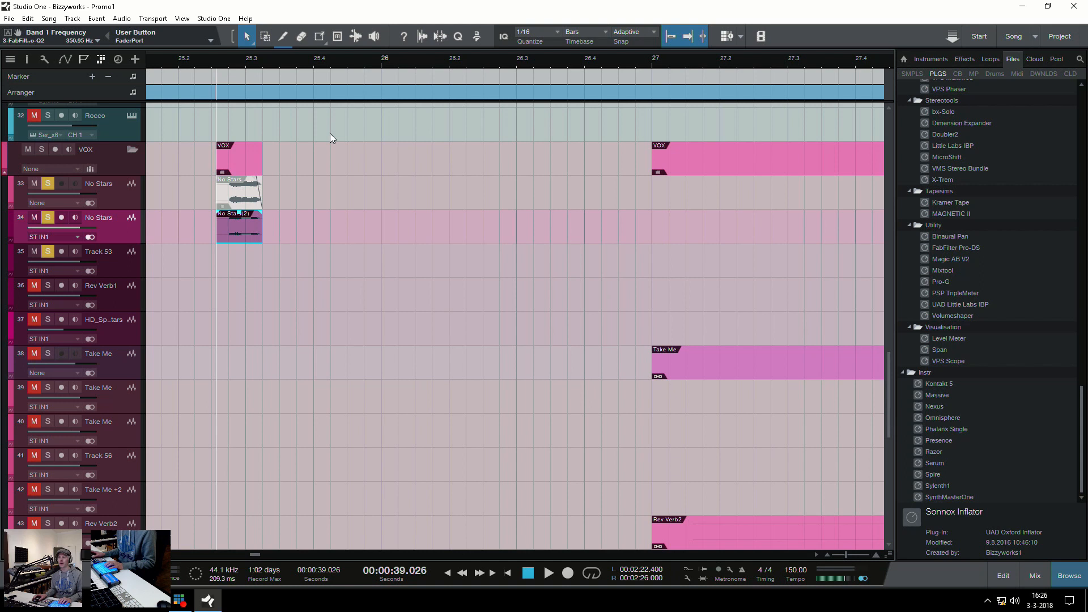
pyautogui.click(478, 38)
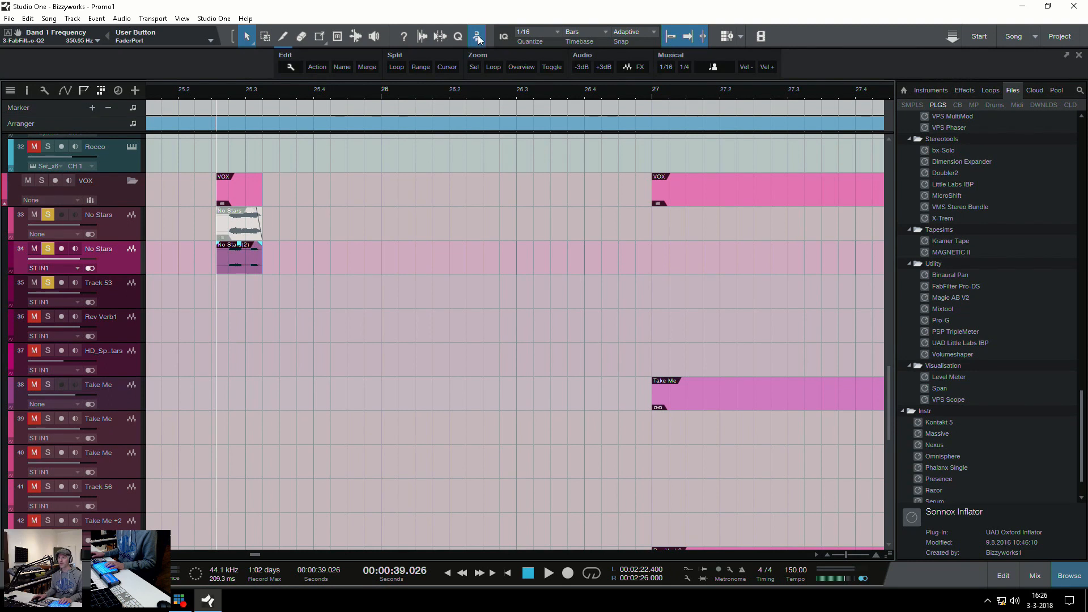
pyautogui.click(288, 65)
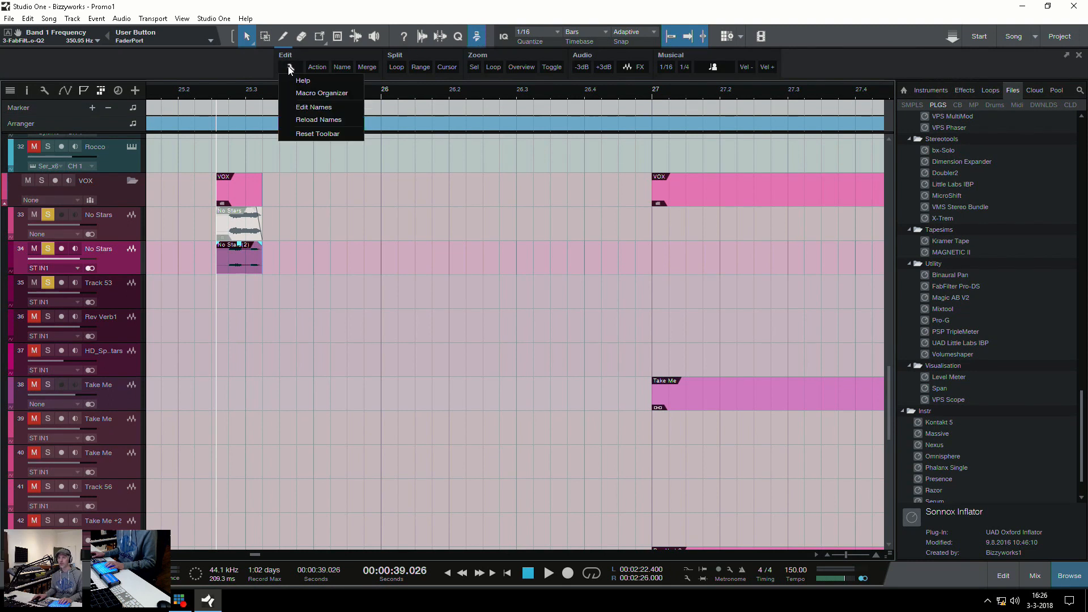
pyautogui.click(300, 95)
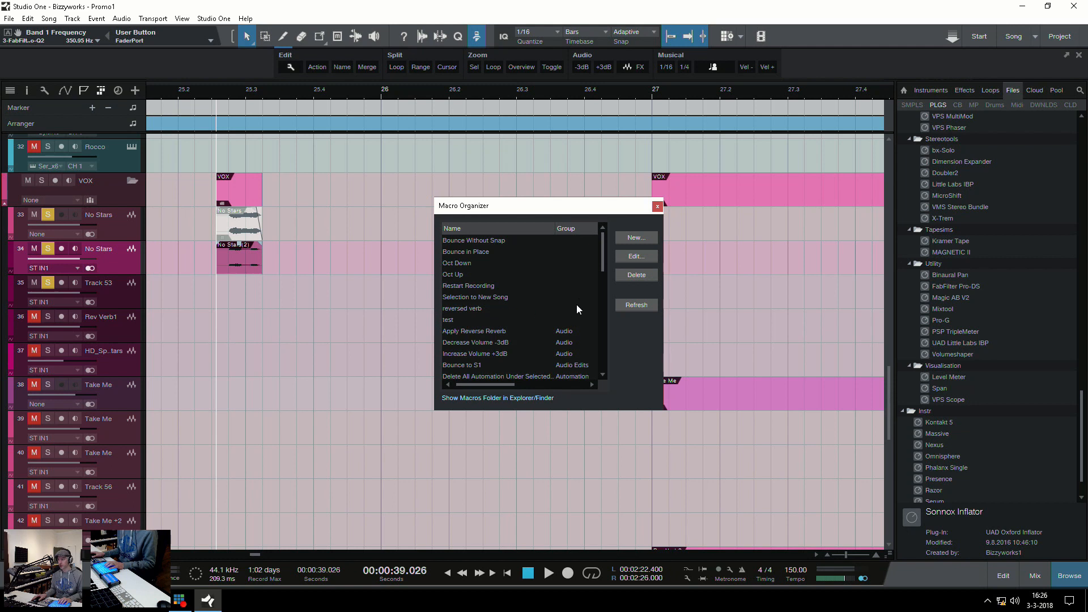
pyautogui.moveTo(603, 250); pyautogui.dragTo(604, 256)
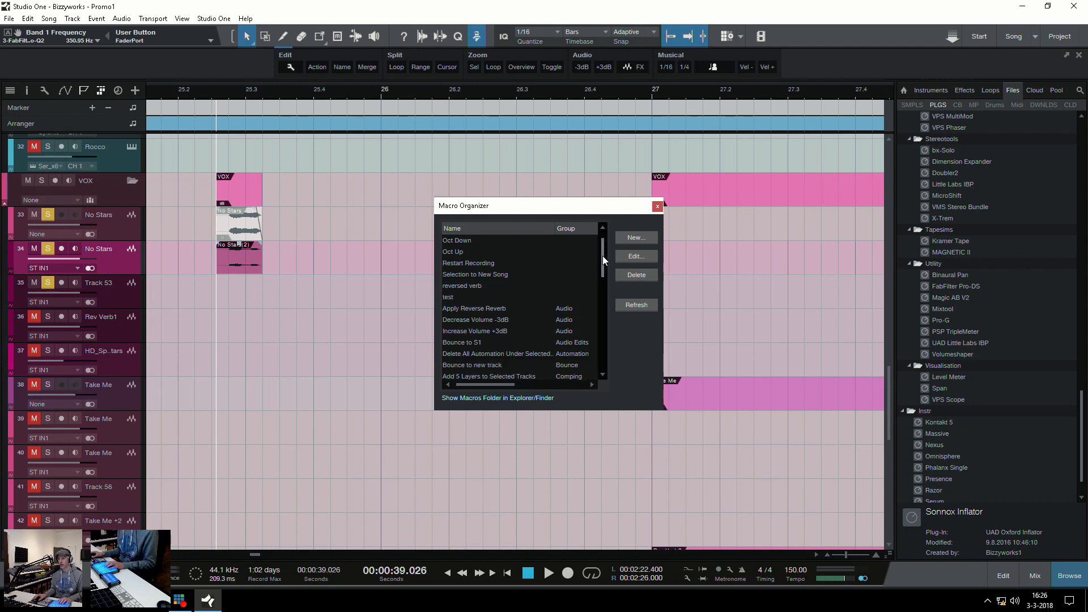
pyautogui.click(458, 286)
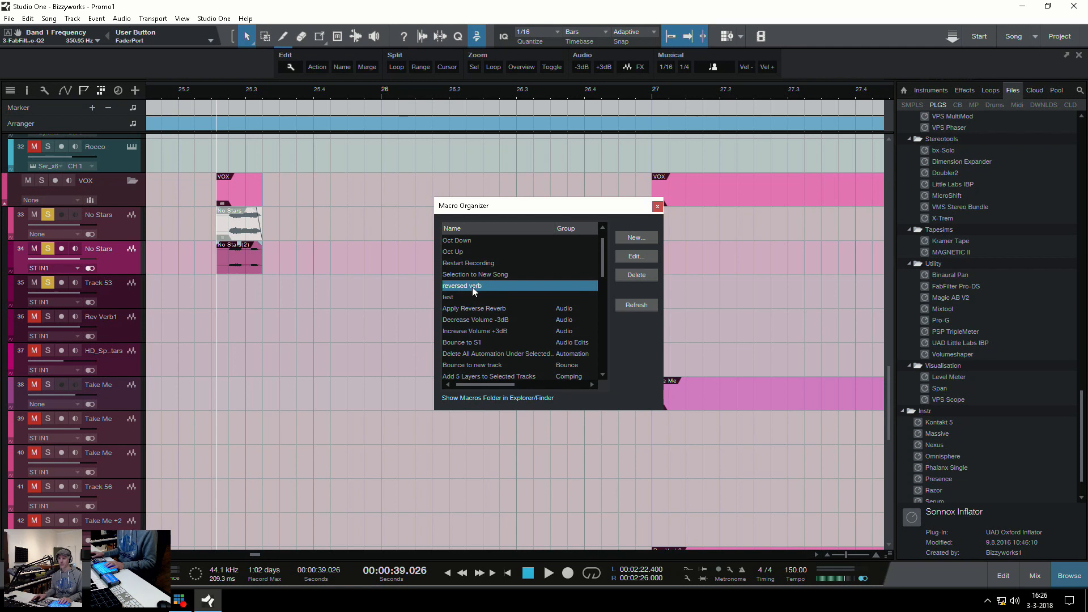
pyautogui.doubleClick(481, 285)
pyautogui.moveTo(615, 344); pyautogui.dragTo(455, 108)
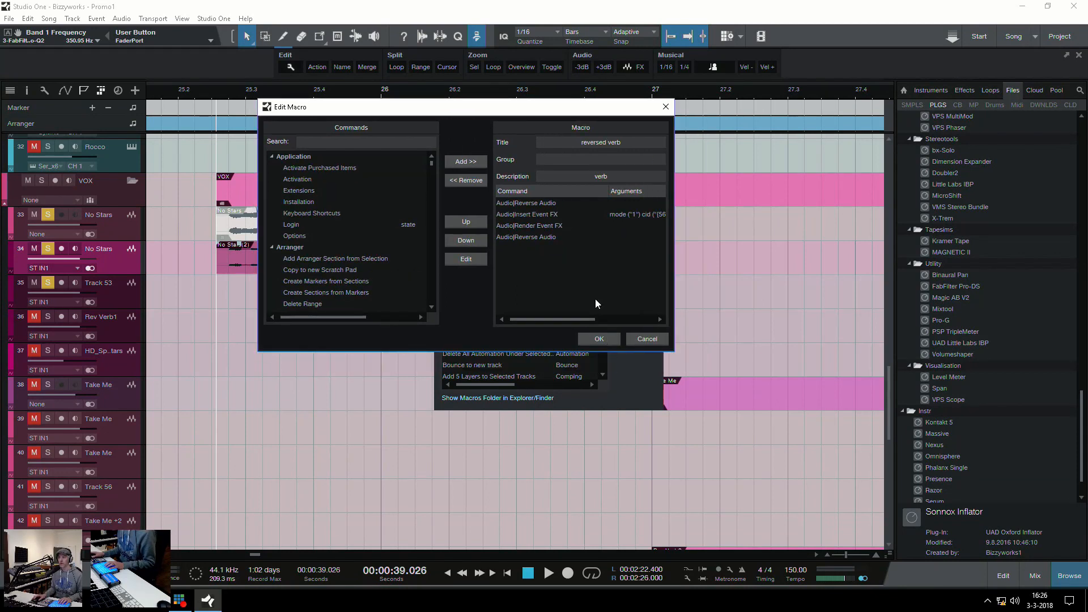
# Examine each command in the "reversed verb" macro, including the Insert Event FX device and tail settings, and close the macro windows
pyautogui.click(518, 202)
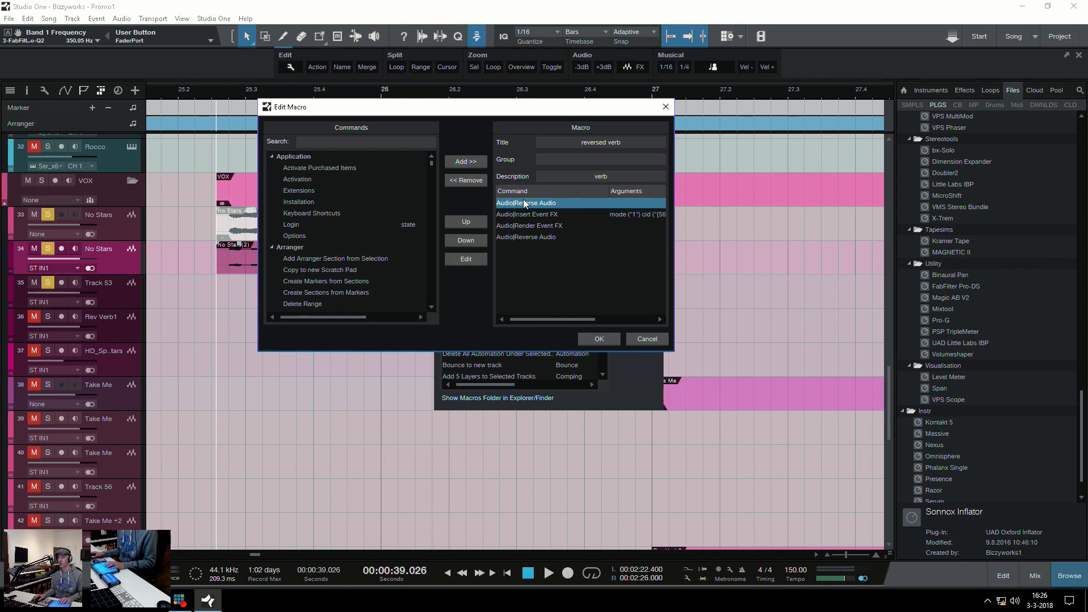
pyautogui.click(531, 215)
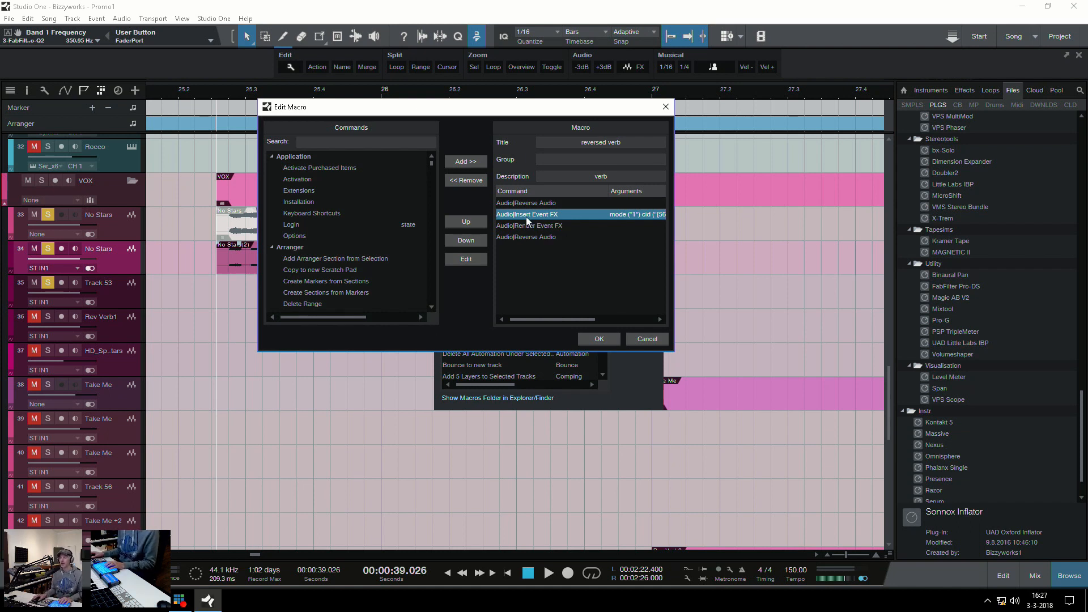
pyautogui.doubleClick(534, 215)
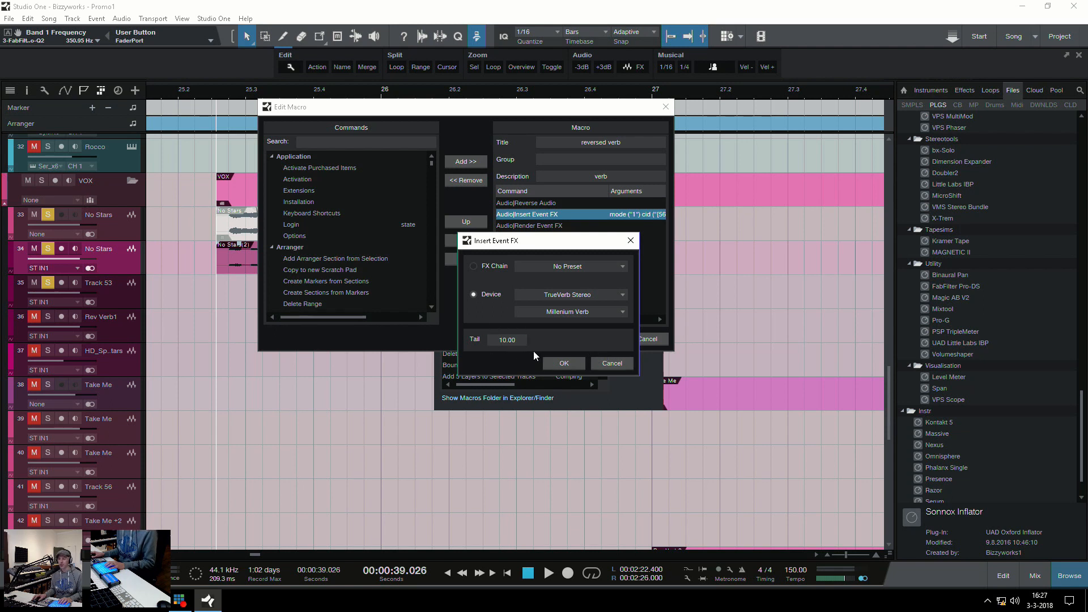
pyautogui.click(567, 364)
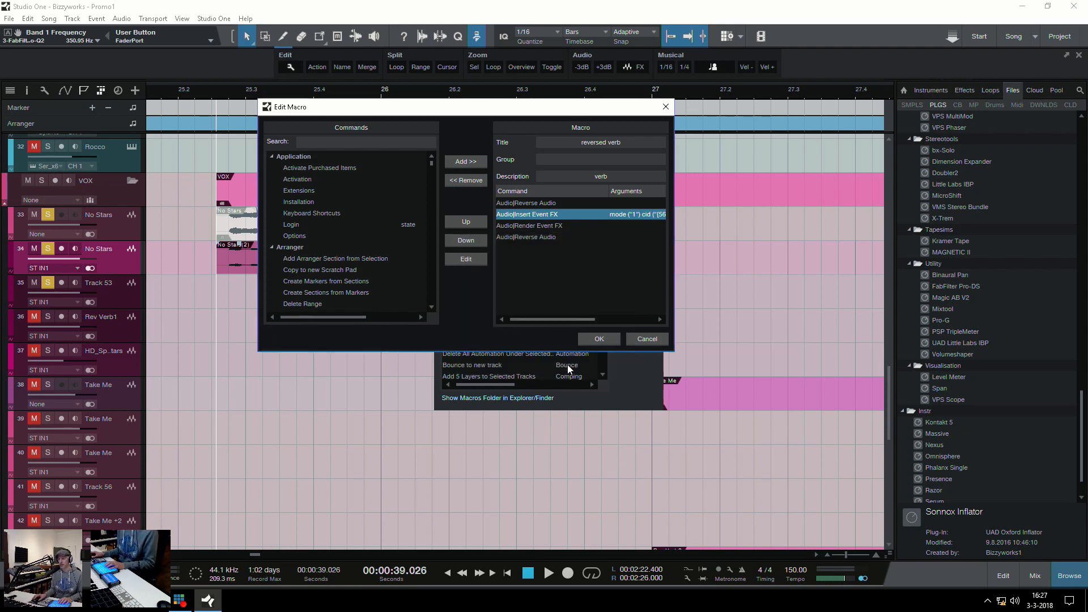
pyautogui.click(528, 224)
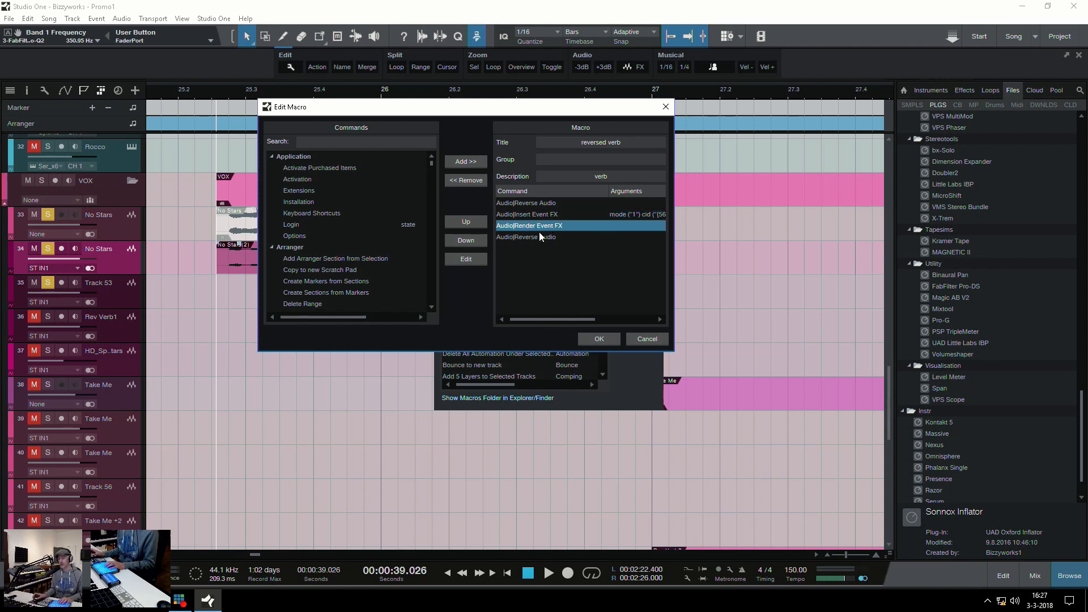
pyautogui.click(533, 237)
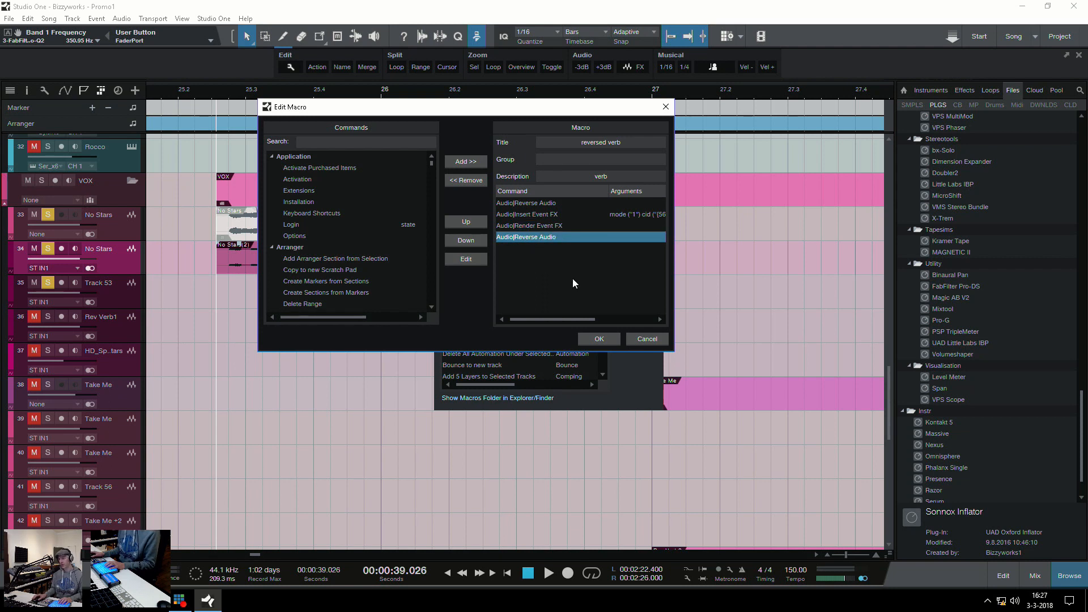
pyautogui.click(643, 342)
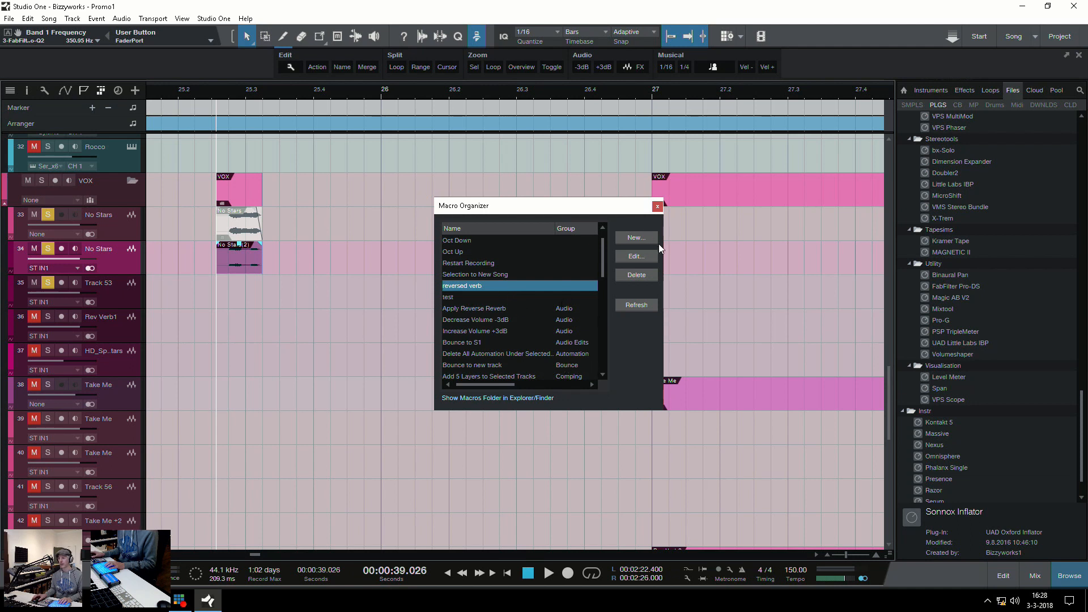
pyautogui.click(658, 206)
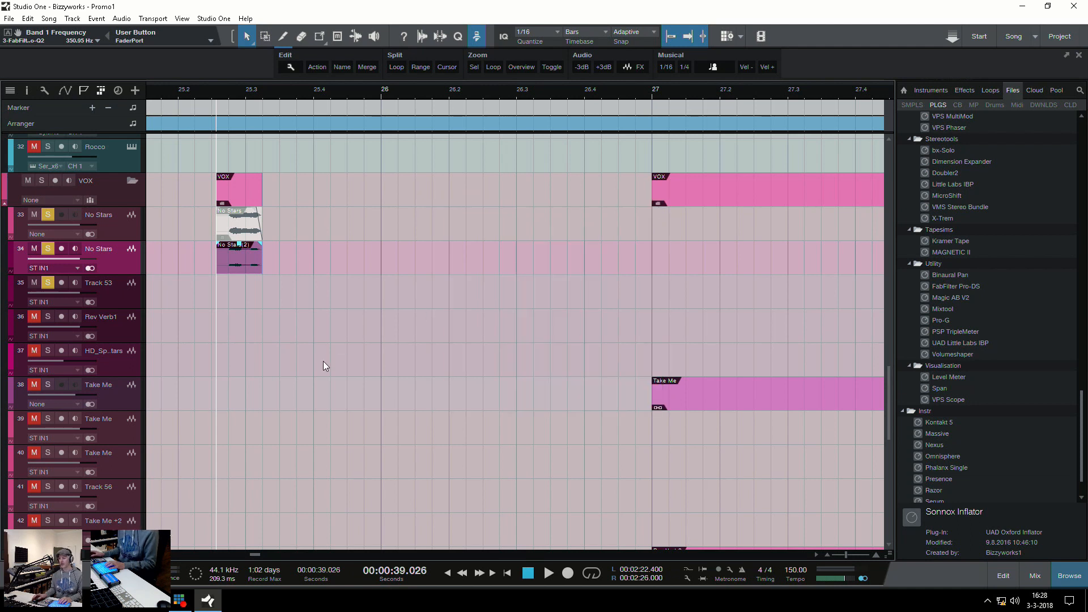
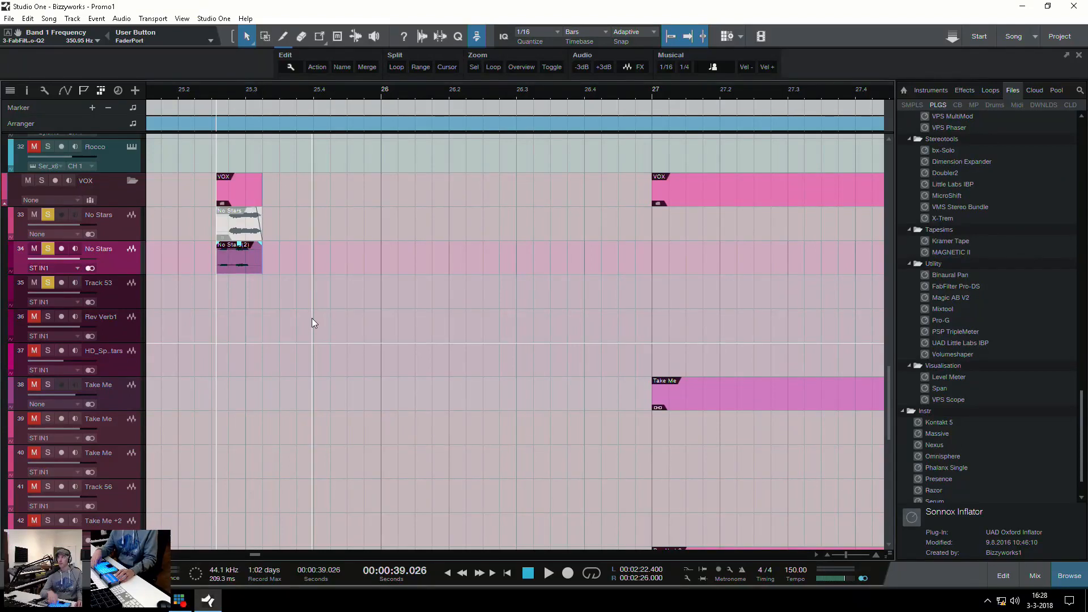
# Run the reversed verb macro on the bounced No Stars slice and move the resulting event back to about bar 23
pyautogui.hotkey('ctrl', 'b')
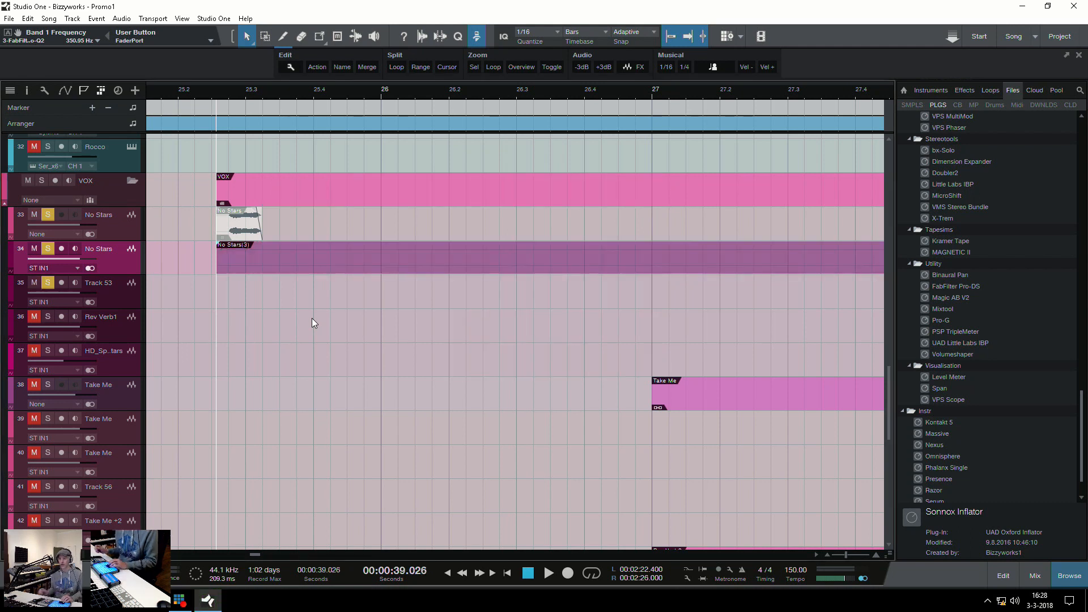
pyautogui.press('w')
pyautogui.moveTo(407, 267); pyautogui.dragTo(359, 267)
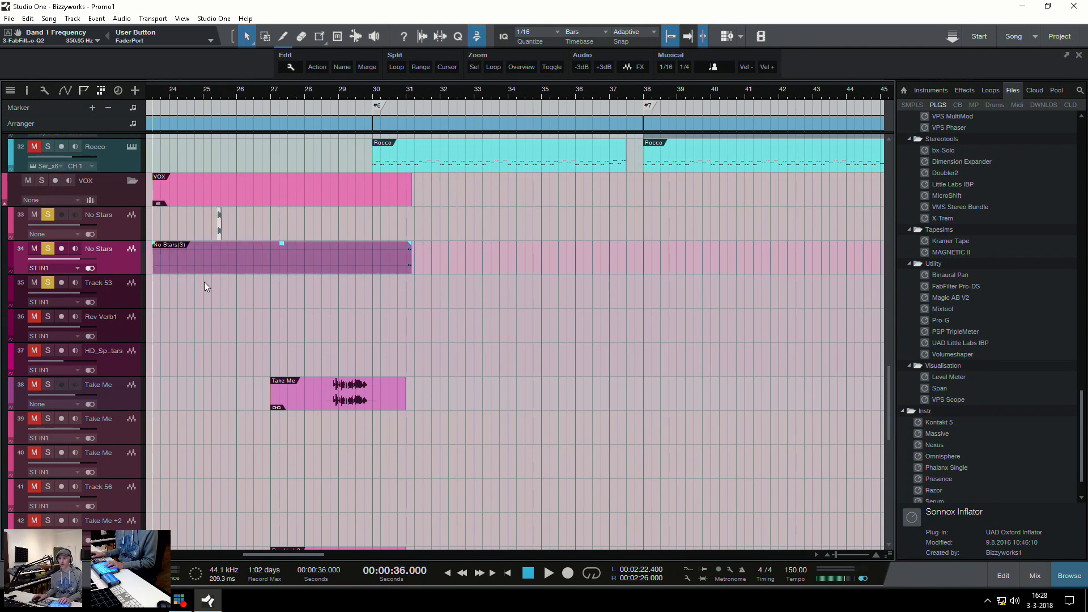
# Solo only the bounced No Stars track, raise the gain of its reversed reverb event and play it back
pyautogui.hotkey('shift', 's')
pyautogui.click(48, 248)
pyautogui.press('space')
pyautogui.click(321, 309)
pyautogui.press('space')
pyautogui.moveTo(282, 244); pyautogui.dragTo(282, 232)
pyautogui.click(287, 296)
pyautogui.press('space')
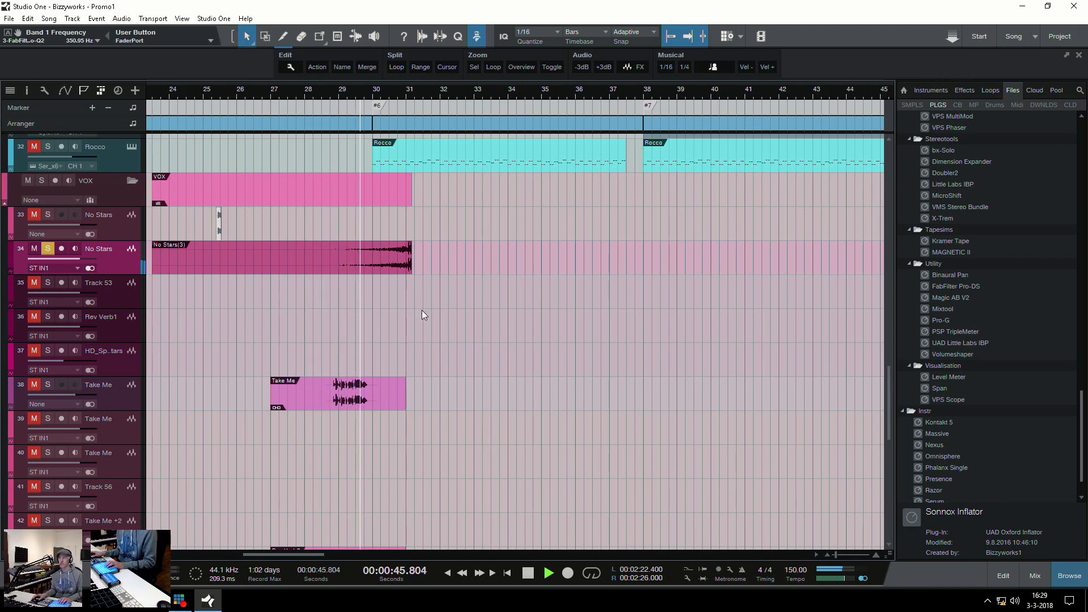
pyautogui.press('space')
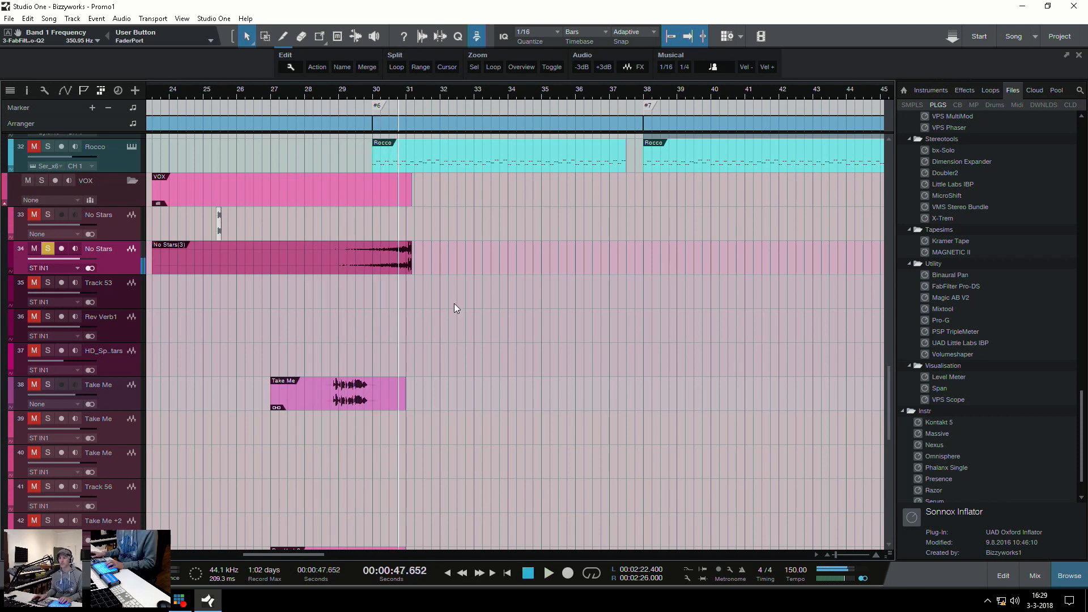
# Move the reversed No Stars event to end near bar 21, and trim its start to about bar 18 with a fade-in
pyautogui.press('e')
pyautogui.press('e')
pyautogui.press('e')
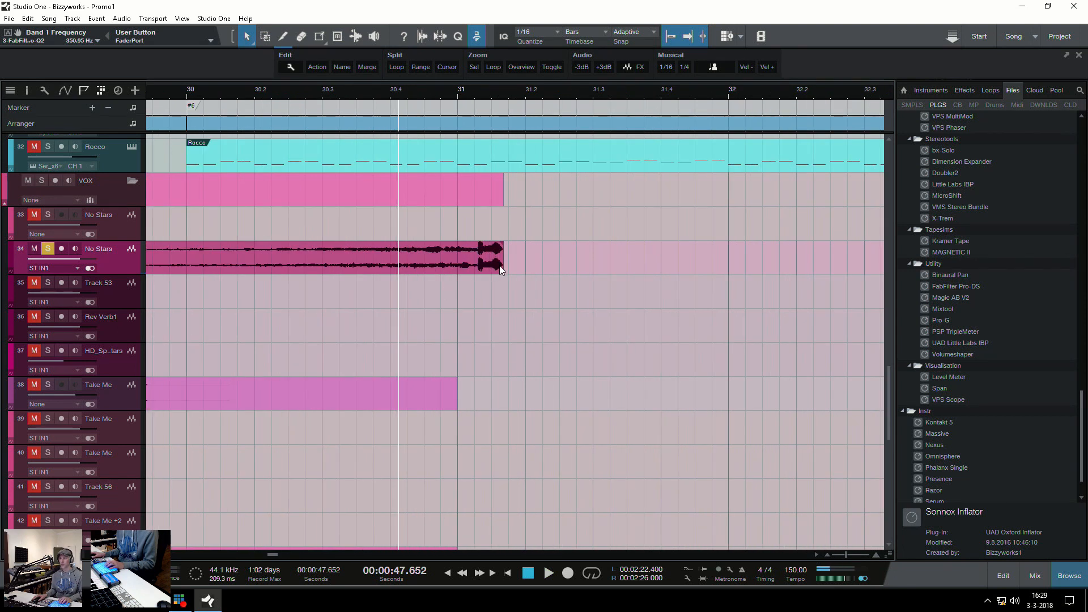
pyautogui.click(506, 265)
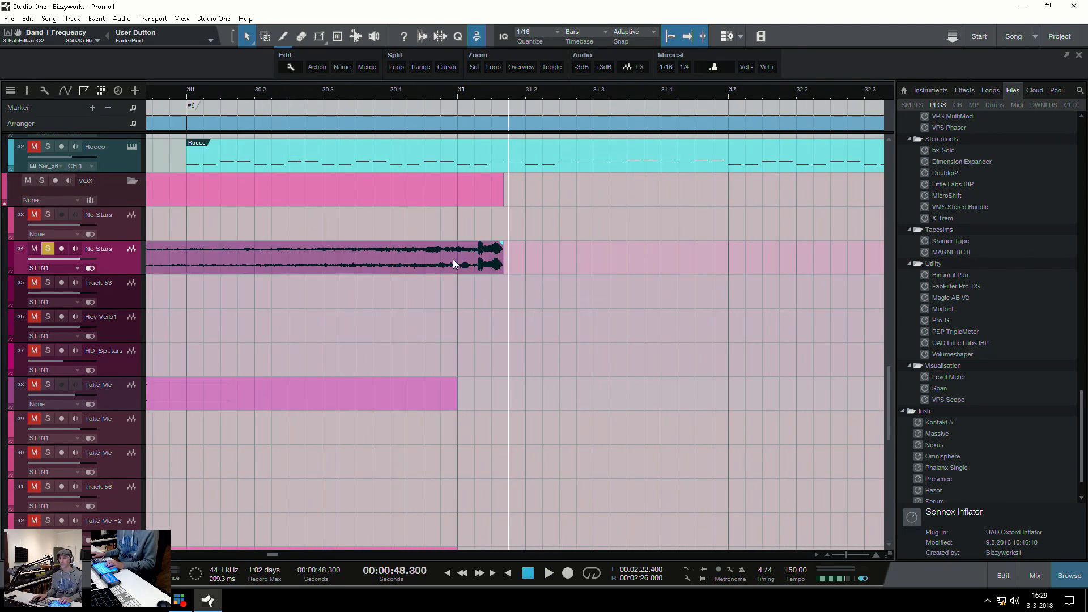
pyautogui.click(478, 280)
pyautogui.moveTo(509, 262); pyautogui.dragTo(263, 263)
pyautogui.press('w')
pyautogui.press('w')
pyautogui.press('w')
pyautogui.press('w')
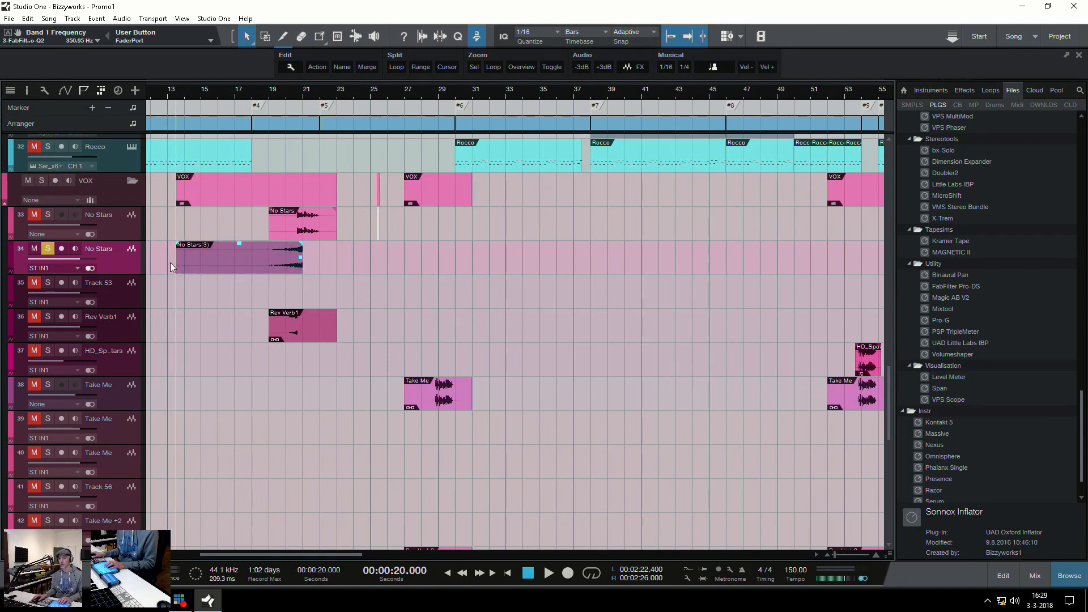
pyautogui.moveTo(176, 267); pyautogui.dragTo(301, 246)
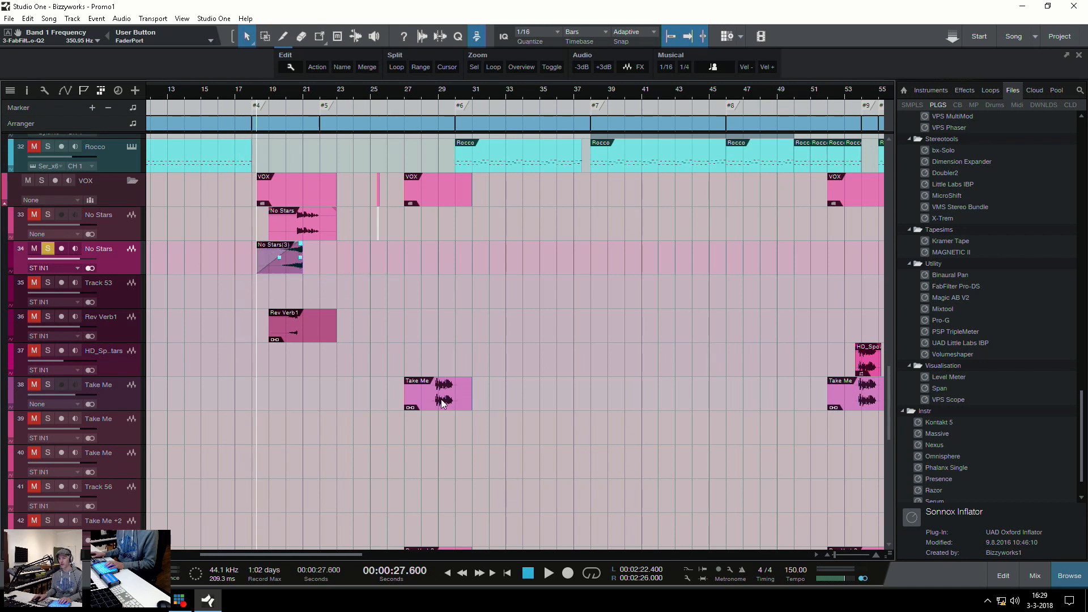
# Solo the Rev Verb2 track and play its reversed reverb event from bar 27
pyautogui.scroll(-8, 442, 403)
pyautogui.scroll(5, 481, 274)
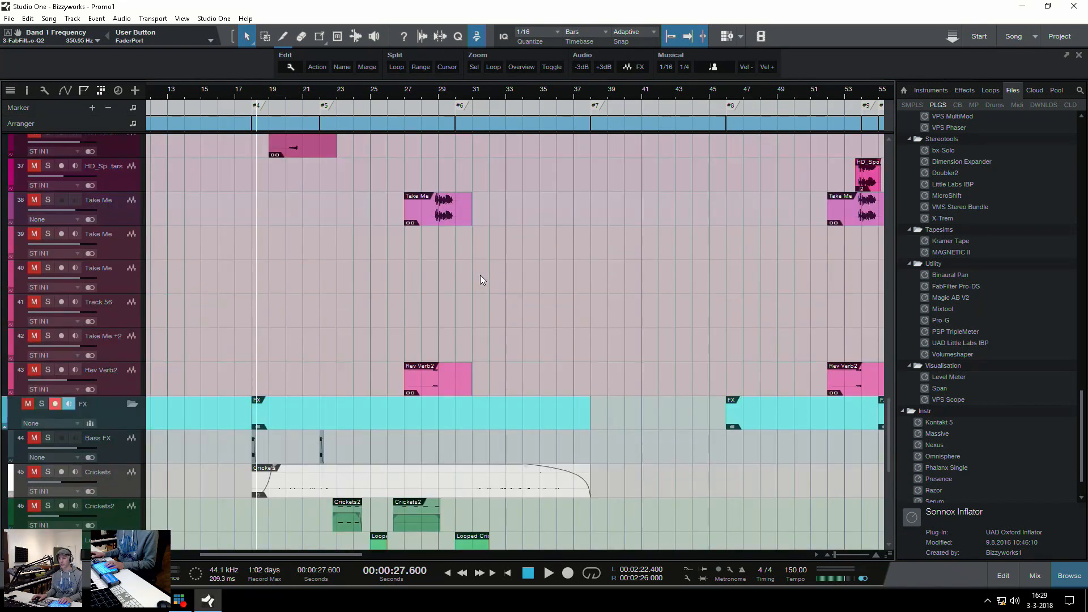
pyautogui.click(437, 389)
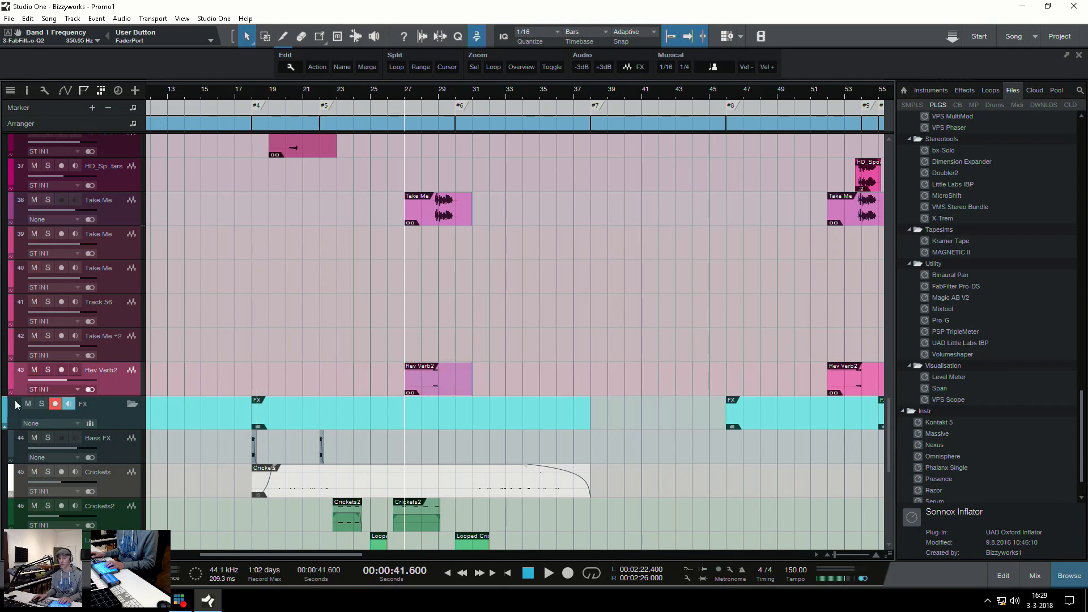
pyautogui.click(50, 369)
pyautogui.press('space')
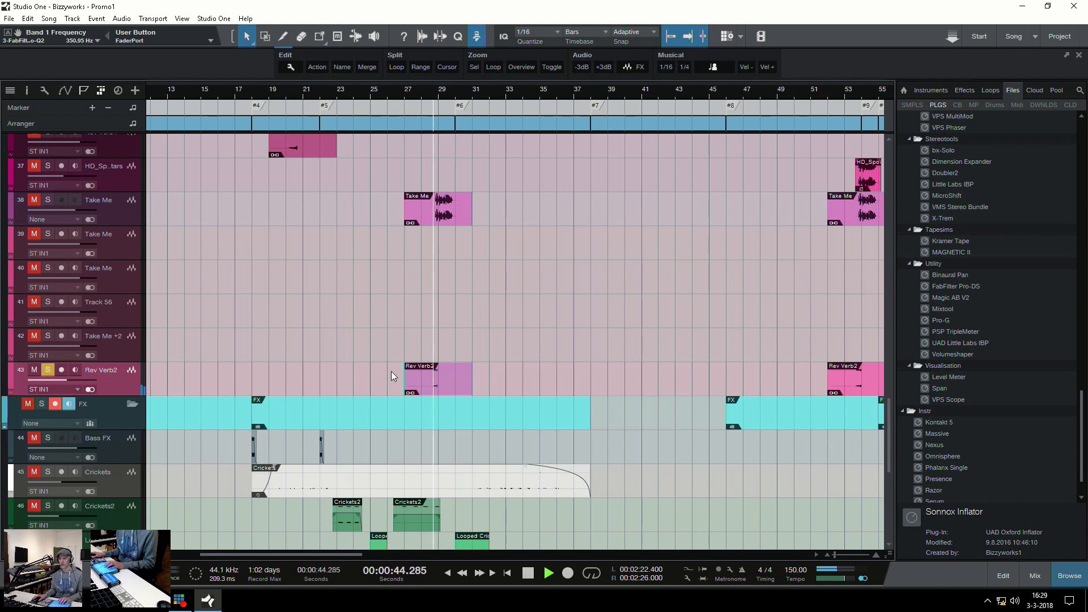
pyautogui.press('space')
# Insert the SoundShifter Pitch effect on the bounced No Stars track with its pitch ratio raised to 2.0000
pyautogui.scroll(5, 340, 334)
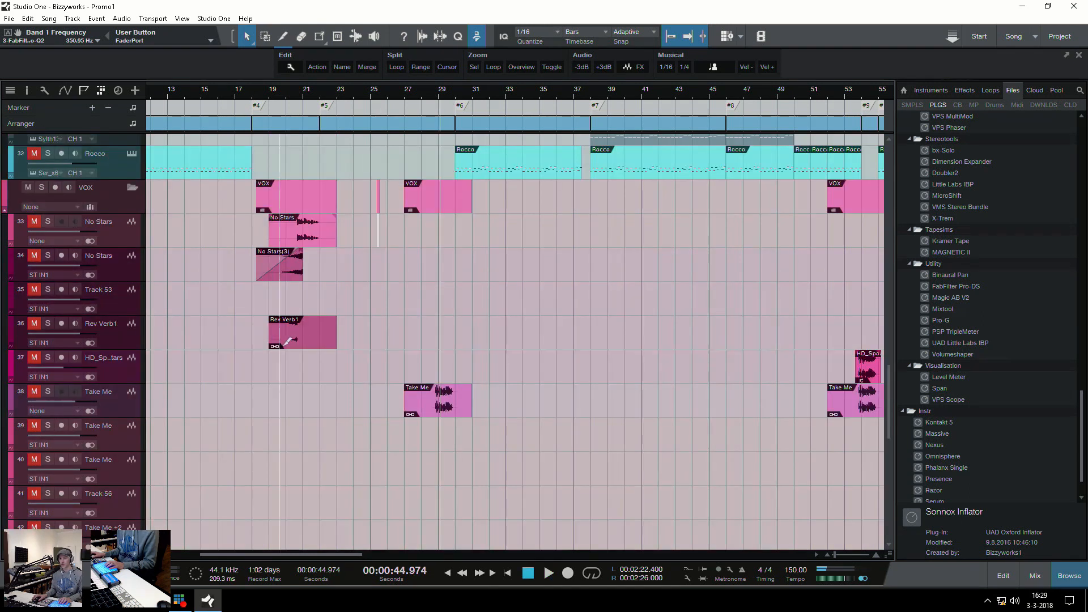
pyautogui.click(291, 276)
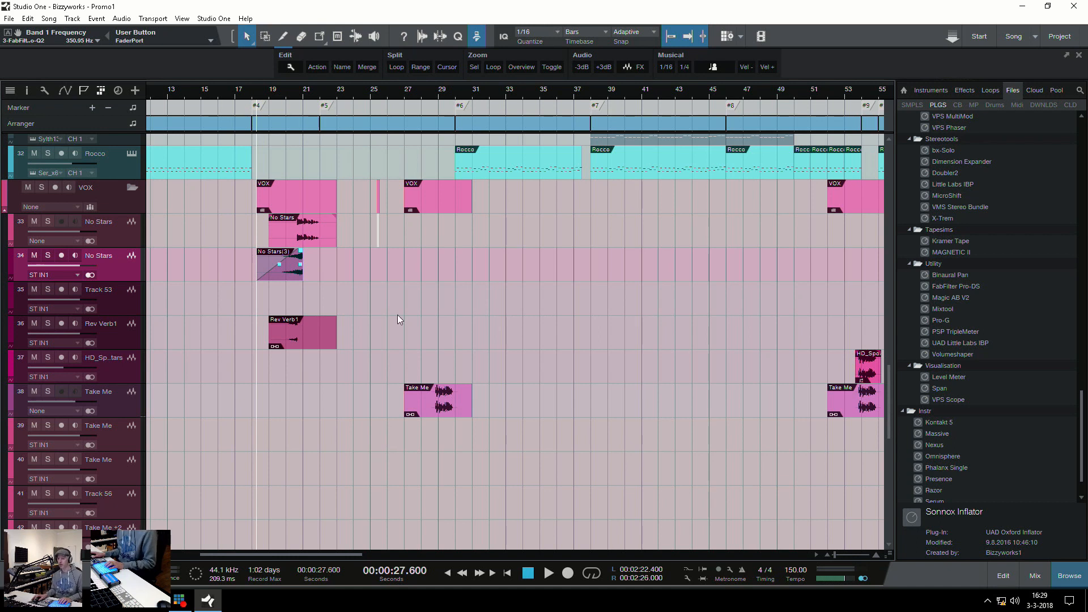
pyautogui.scroll(10, 1002, 308)
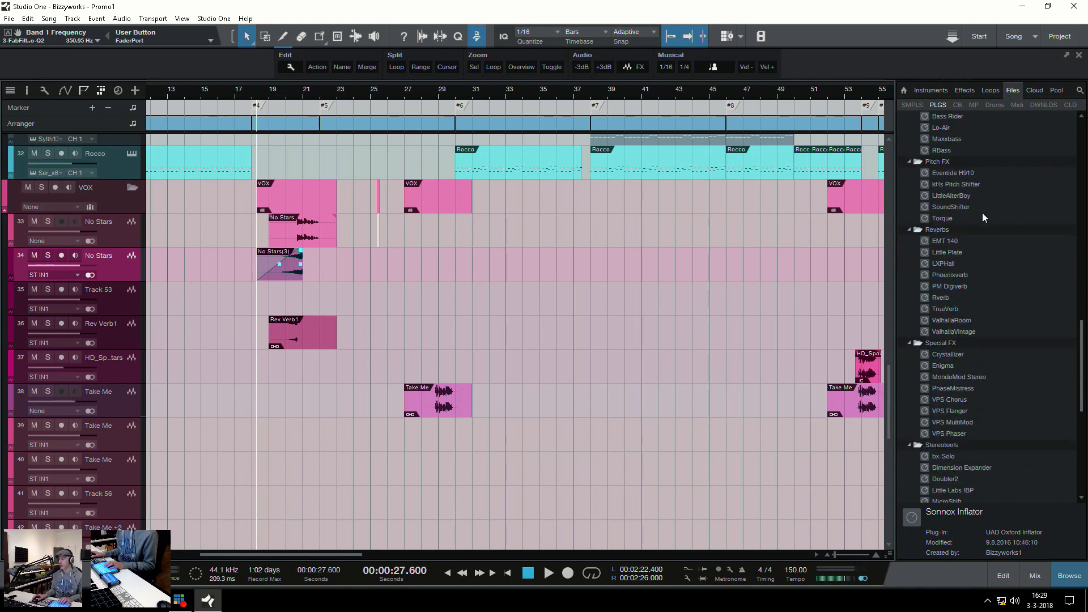
pyautogui.moveTo(951, 309); pyautogui.dragTo(318, 277)
pyautogui.moveTo(420, 202); pyautogui.dragTo(420, 183)
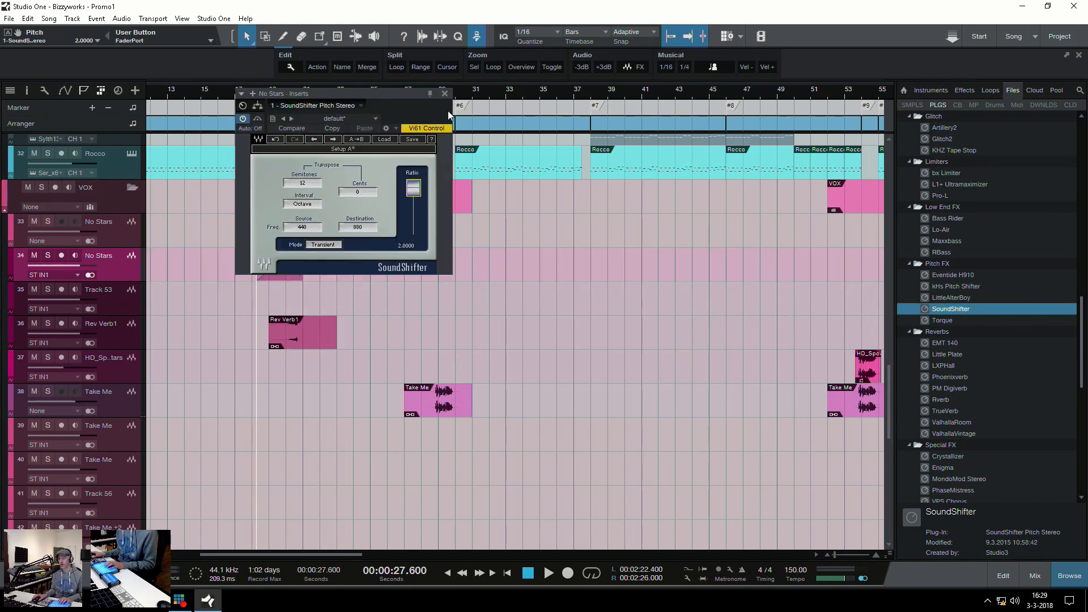
pyautogui.click(446, 94)
# Draw a curved pitch automation on the No Stars track that falls from high to low across the reversed event
pyautogui.press('a')
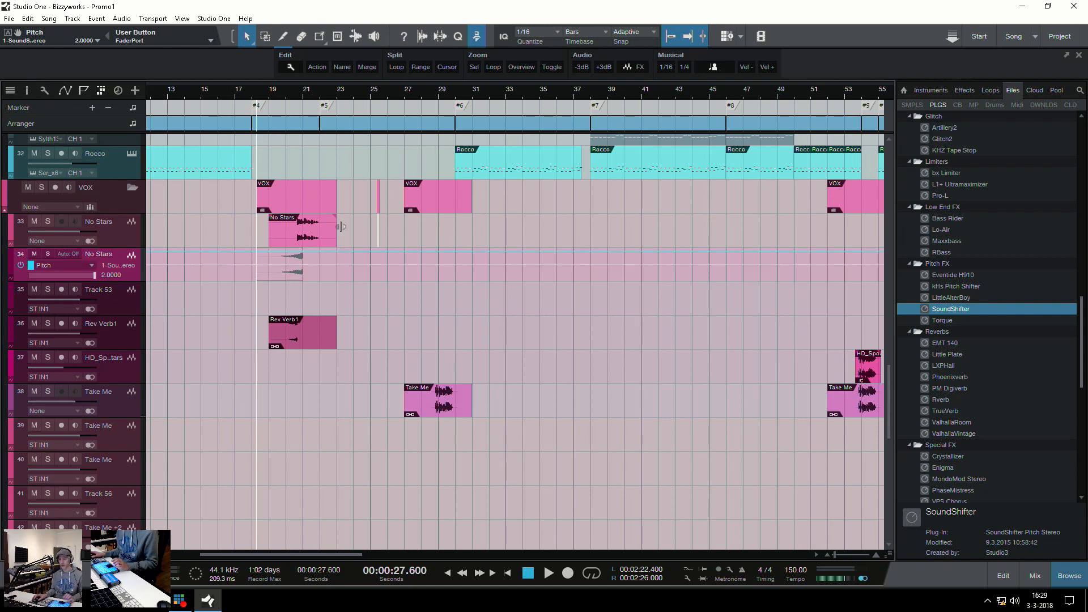
pyautogui.click(263, 252)
pyautogui.moveTo(292, 252); pyautogui.dragTo(303, 278)
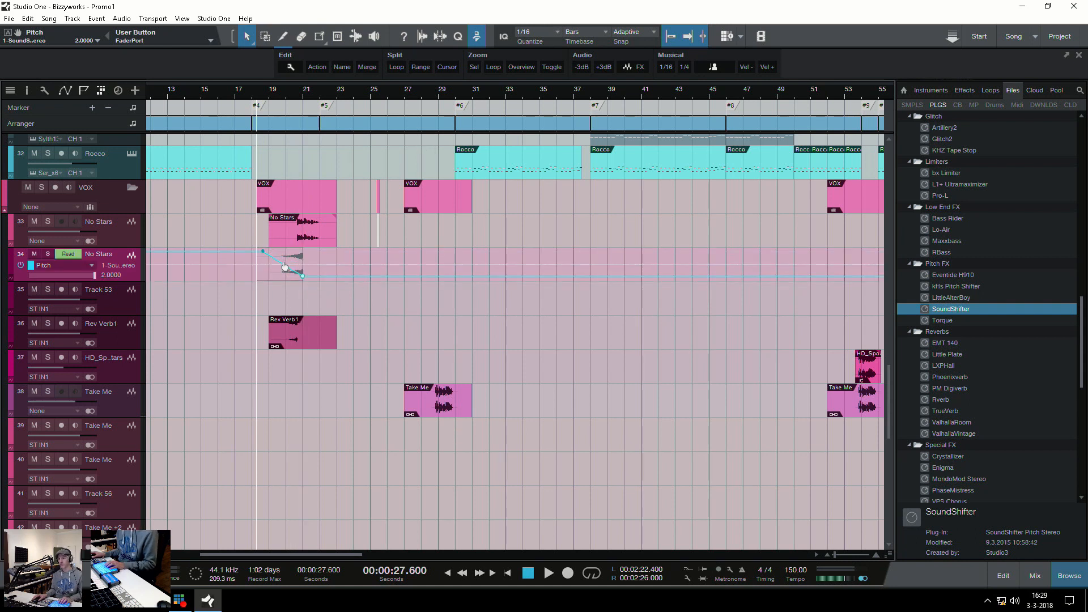
pyautogui.click(283, 256)
# Solo the No Stars track and play the reversed event with its falling pitch, dismissing the security notification
pyautogui.press('space')
pyautogui.press('s')
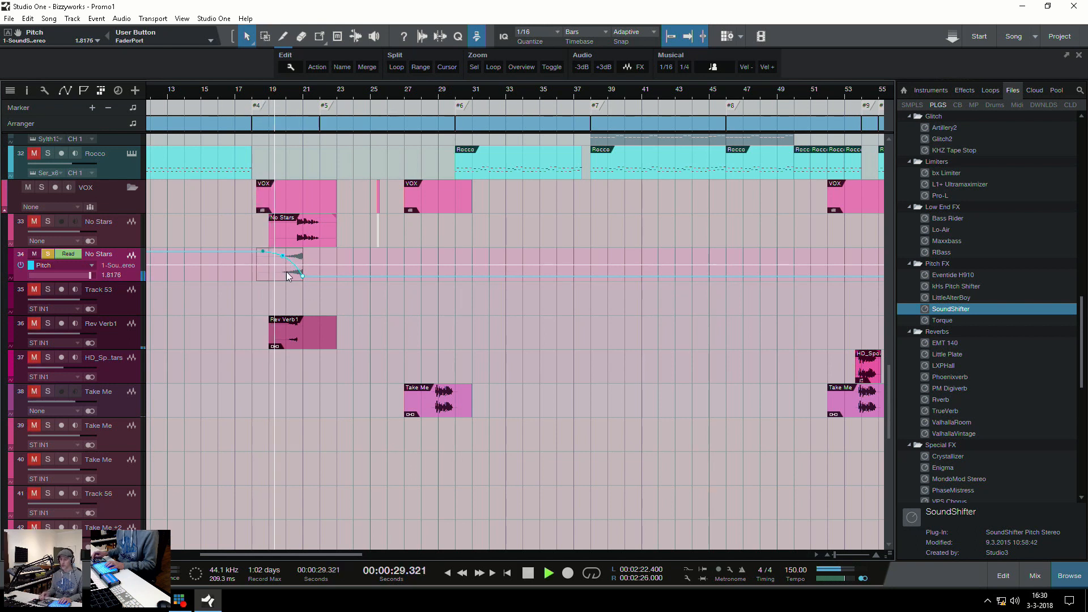
pyautogui.press('space')
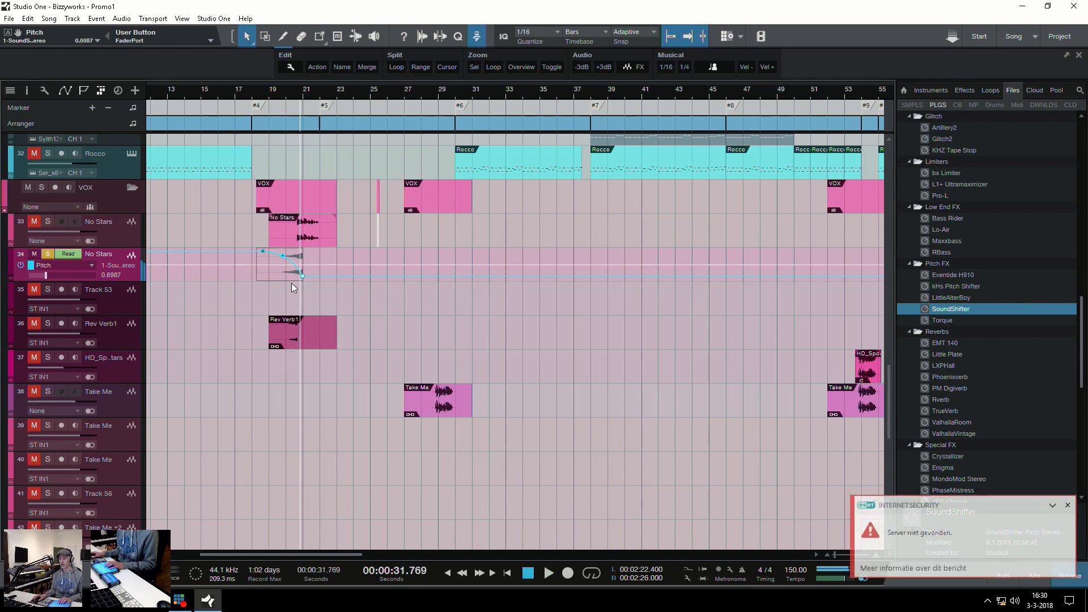
pyautogui.click(1068, 506)
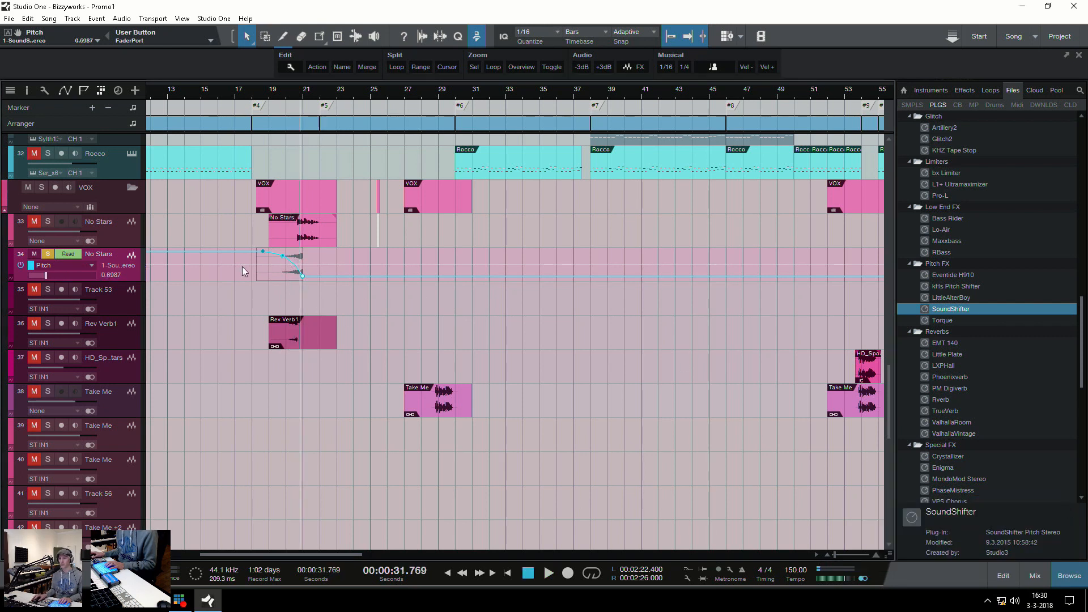
pyautogui.moveTo(318, 264); pyautogui.dragTo(317, 265)
pyautogui.press('l')
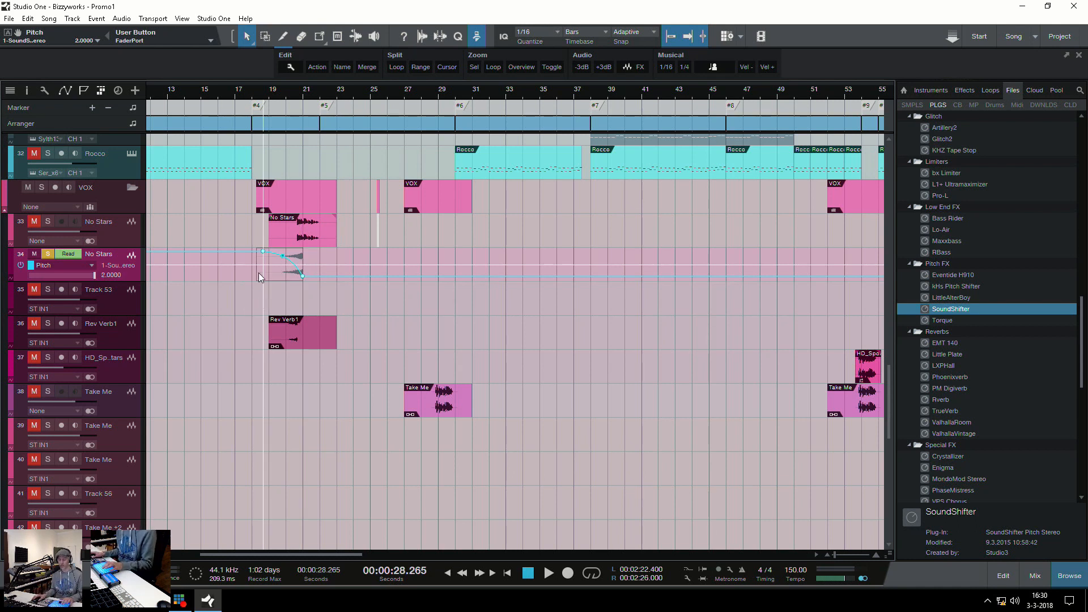
# Remove SoundShifter from the No Stars track's inserts and hide the track's automation
pyautogui.press('F11')
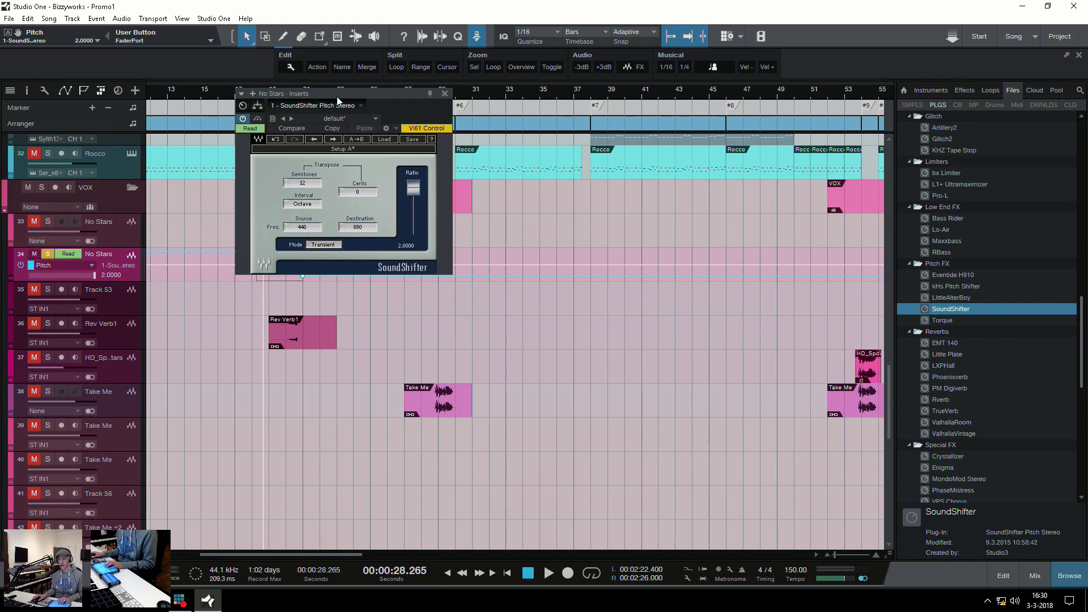
pyautogui.click(363, 109)
pyautogui.click(349, 187)
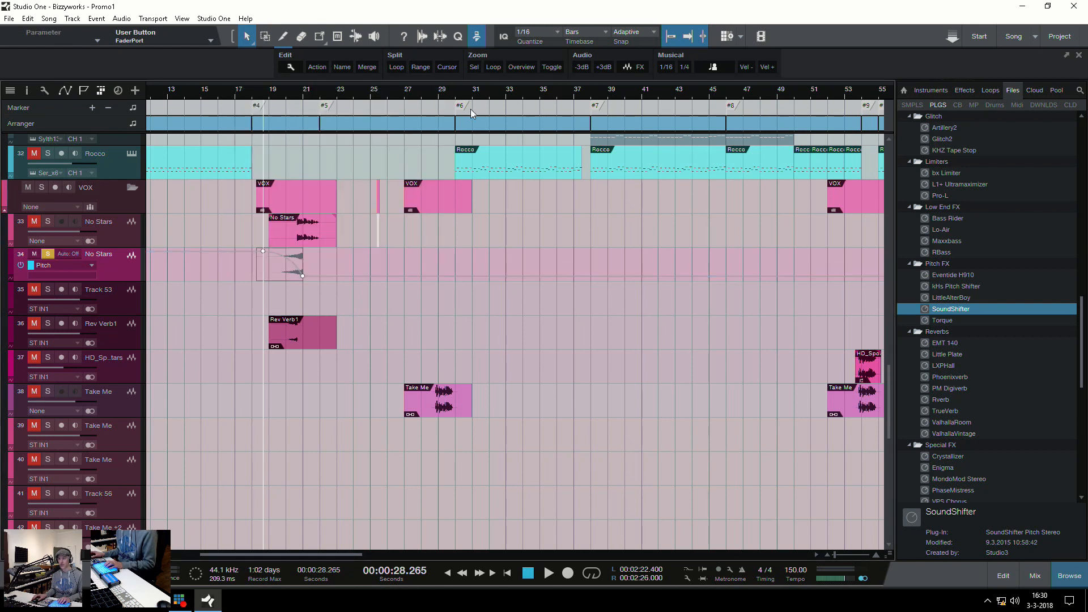
pyautogui.press('a')
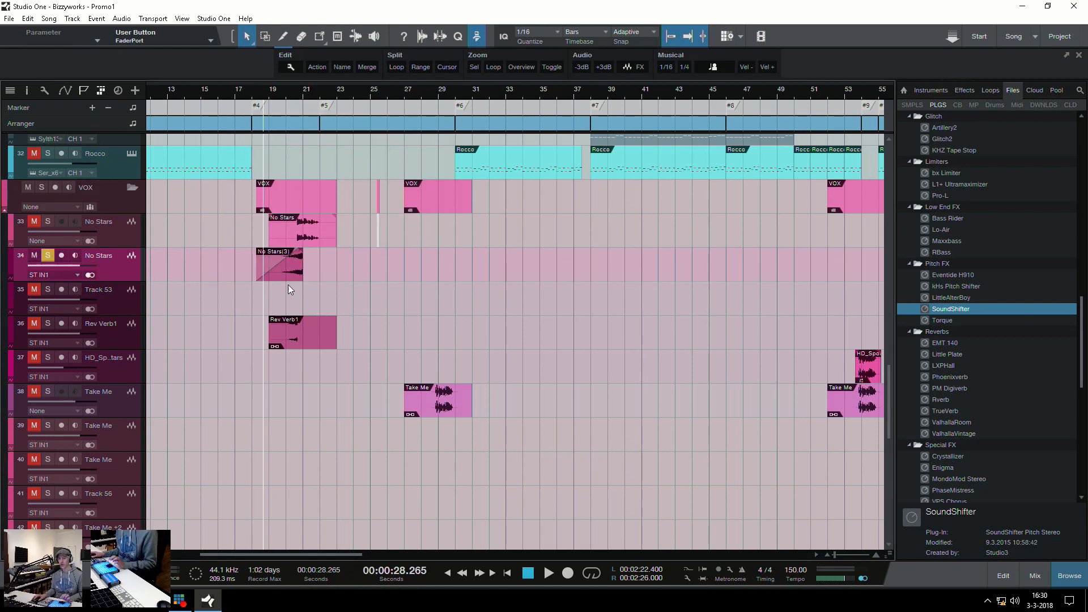
# Bend the reversed No Stars event's fade-in into a slower-rising curve and insert X-Trem on its track
pyautogui.click(272, 265)
pyautogui.moveTo(279, 267); pyautogui.dragTo(280, 273)
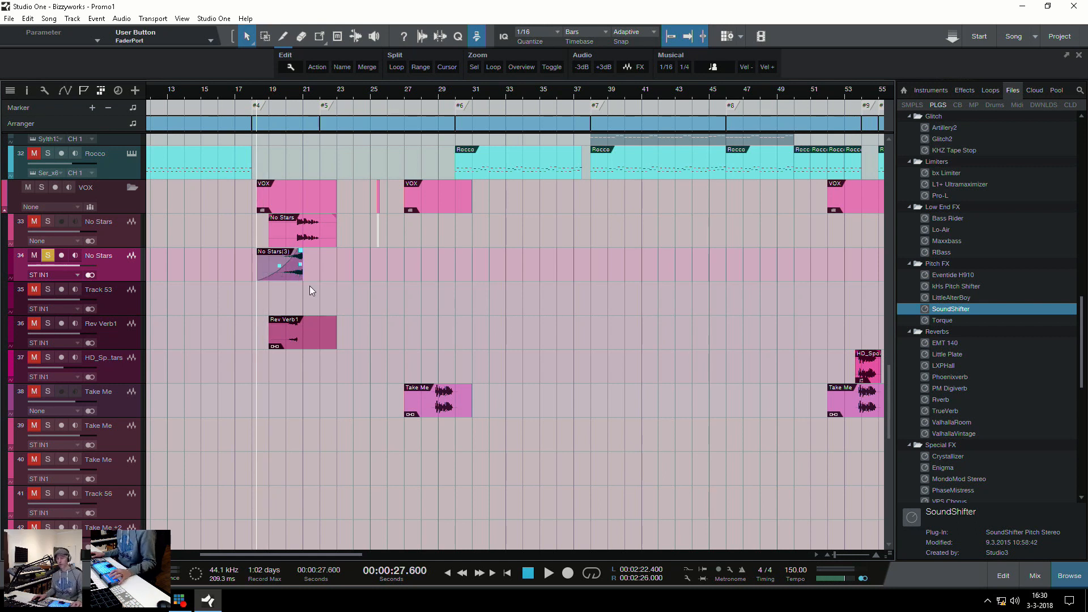
pyautogui.scroll(-6, 1047, 368)
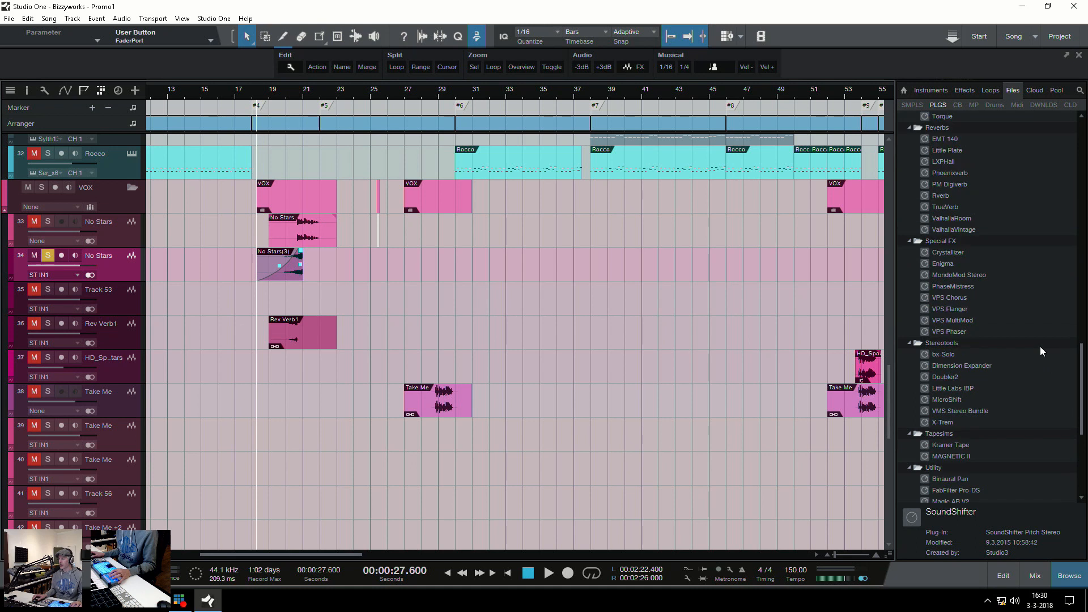
pyautogui.click(943, 422)
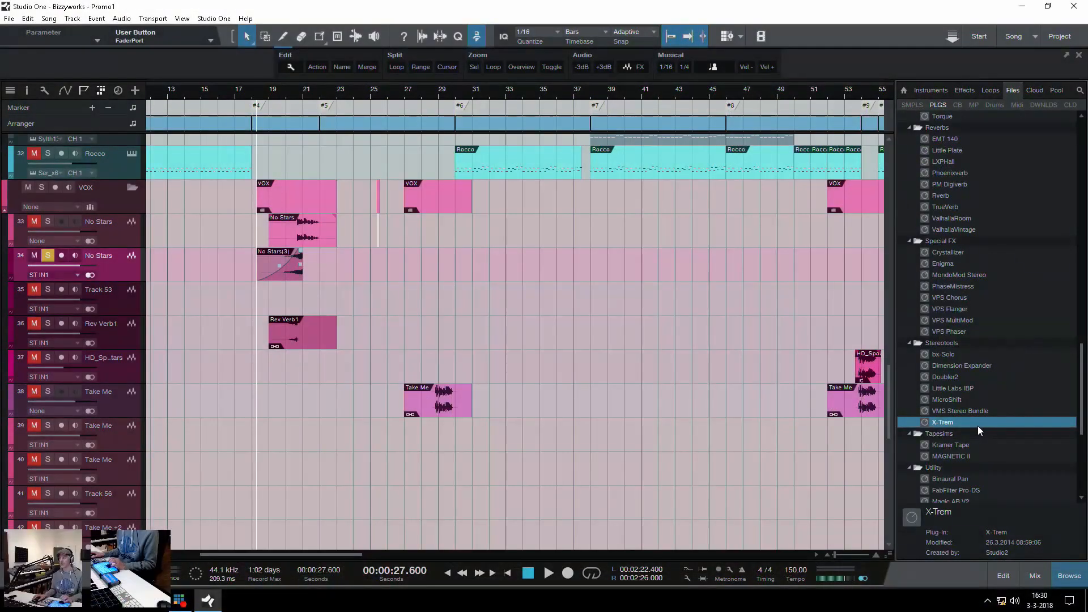
pyautogui.moveTo(973, 423); pyautogui.dragTo(298, 264)
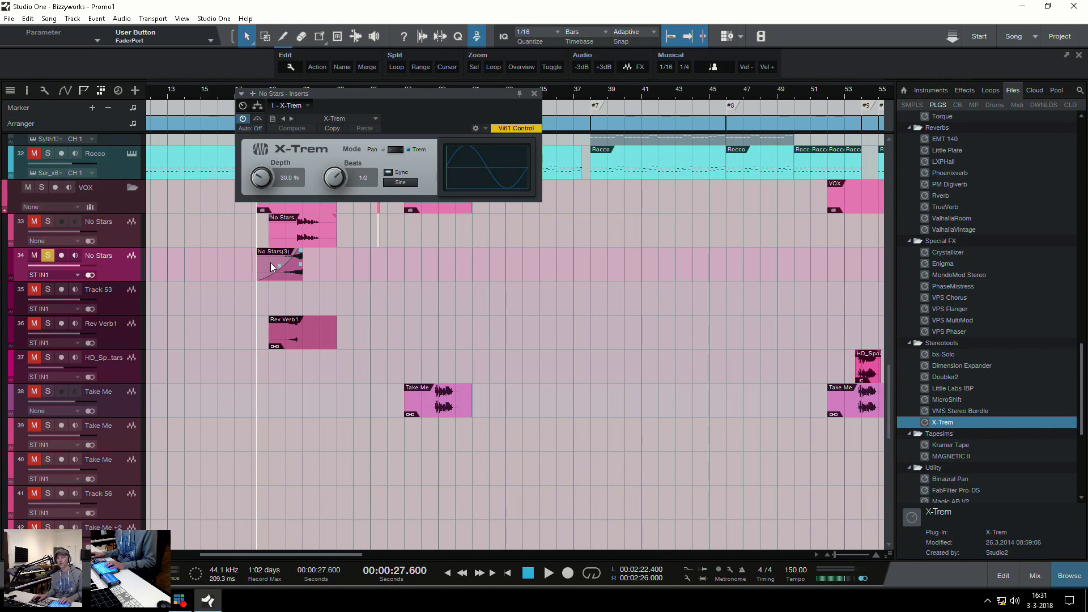
# Turn off X-Trem's tempo sync, lower its speed to 0.65 Hz and set the LFO waveform to Square
pyautogui.click(388, 173)
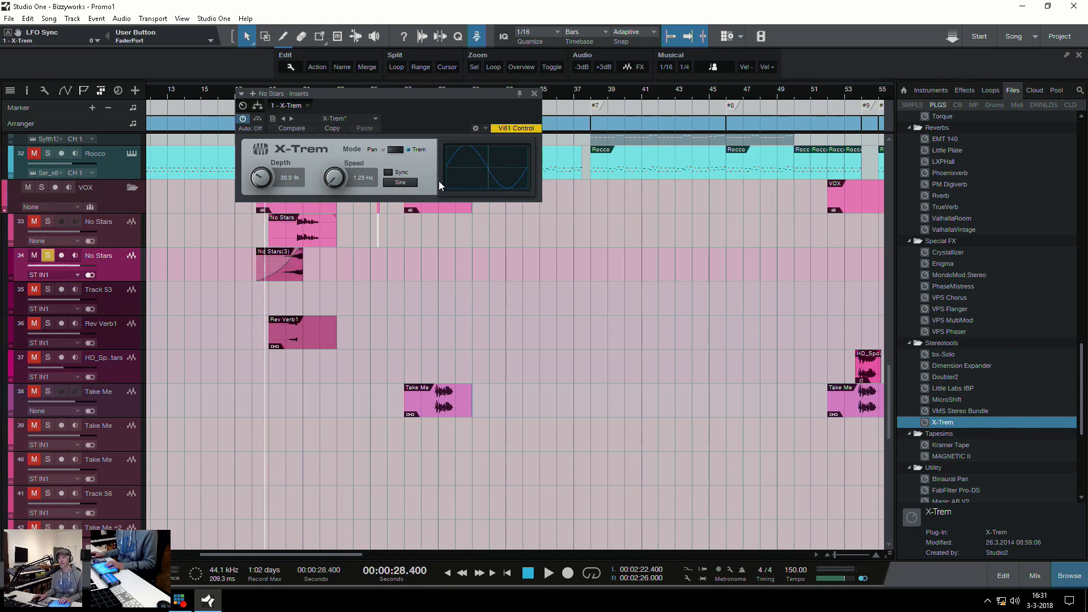
pyautogui.moveTo(333, 179); pyautogui.dragTo(330, 119)
pyautogui.moveTo(332, 153); pyautogui.dragTo(333, 193)
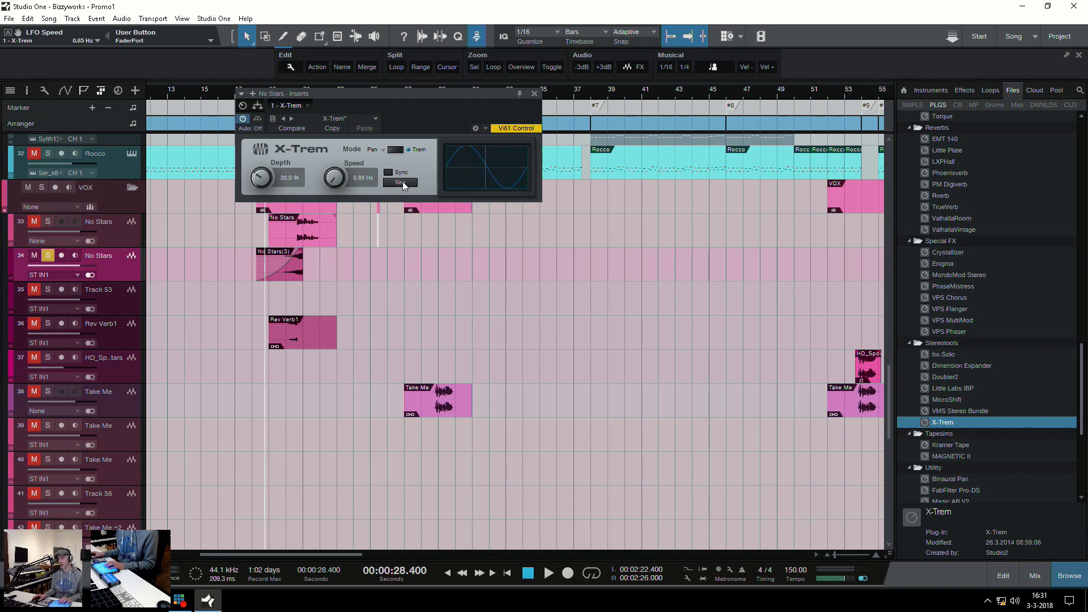
pyautogui.click(402, 182)
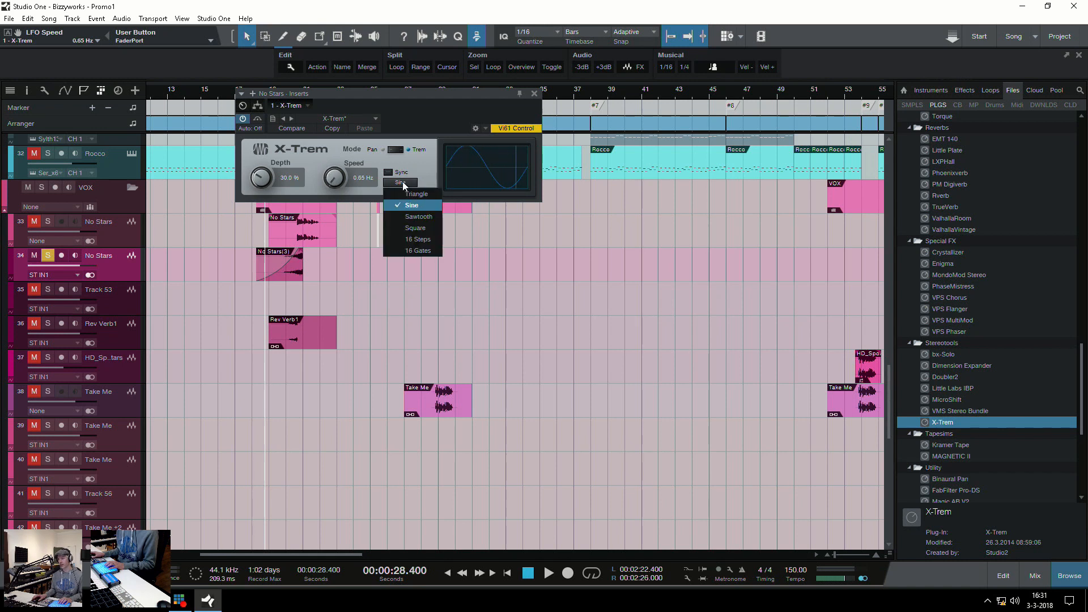
pyautogui.click(404, 228)
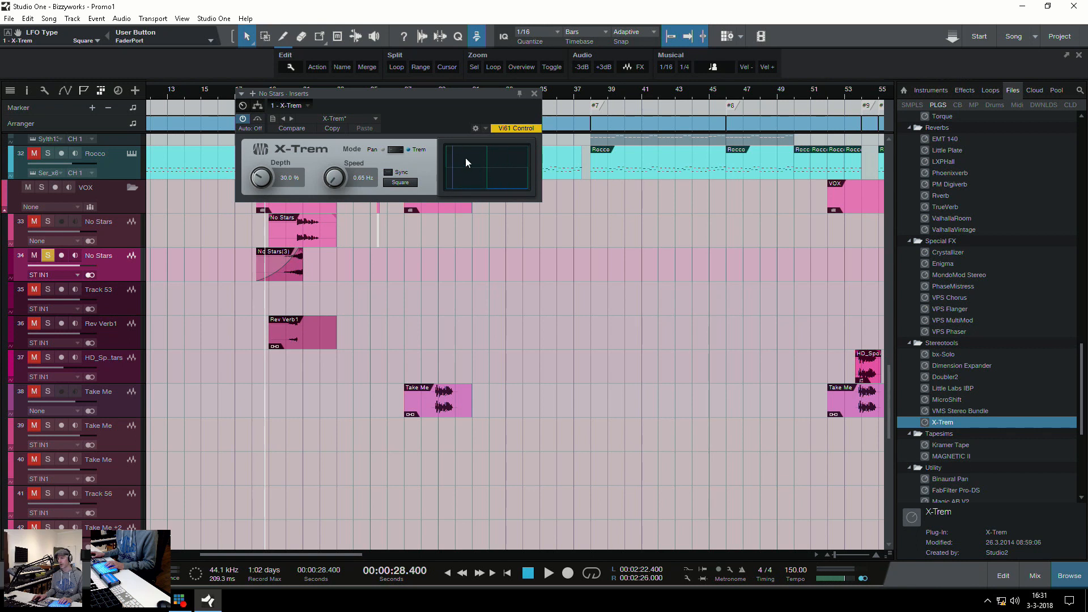
# Set X-Trem's depth to 100% and speed to 28.76 Hz, showing the LFO Speed automation on the No Stars track
pyautogui.moveTo(262, 178); pyautogui.dragTo(258, 89)
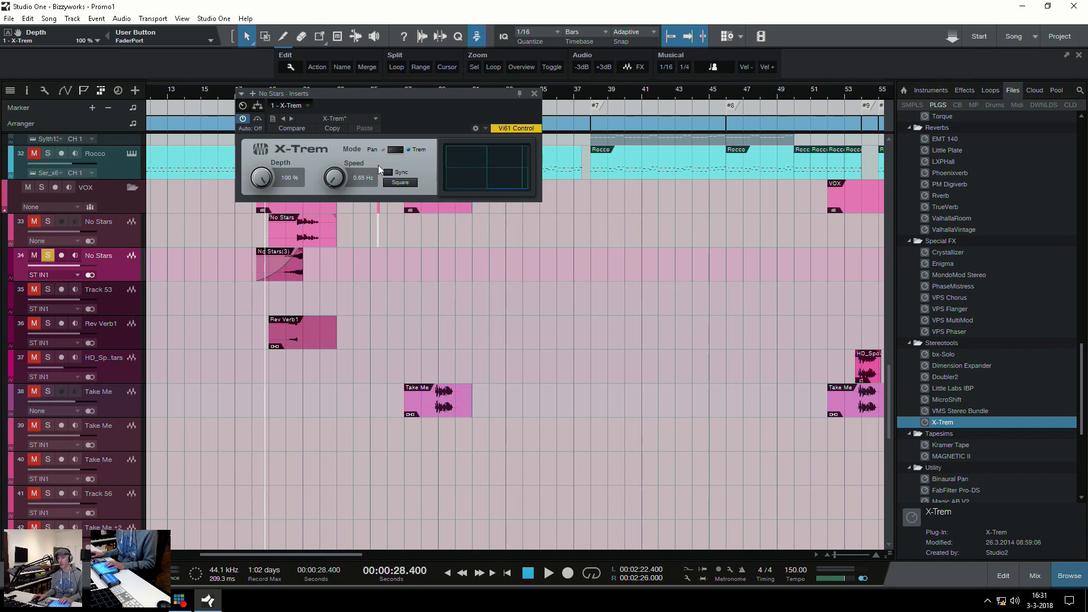
pyautogui.moveTo(336, 181); pyautogui.dragTo(326, 162)
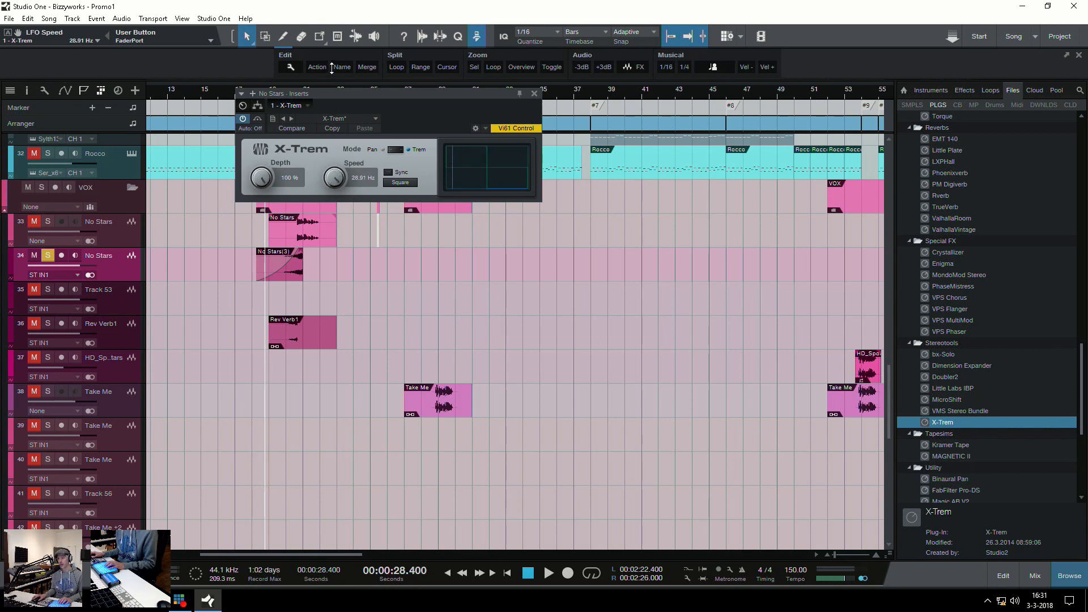
pyautogui.press('a')
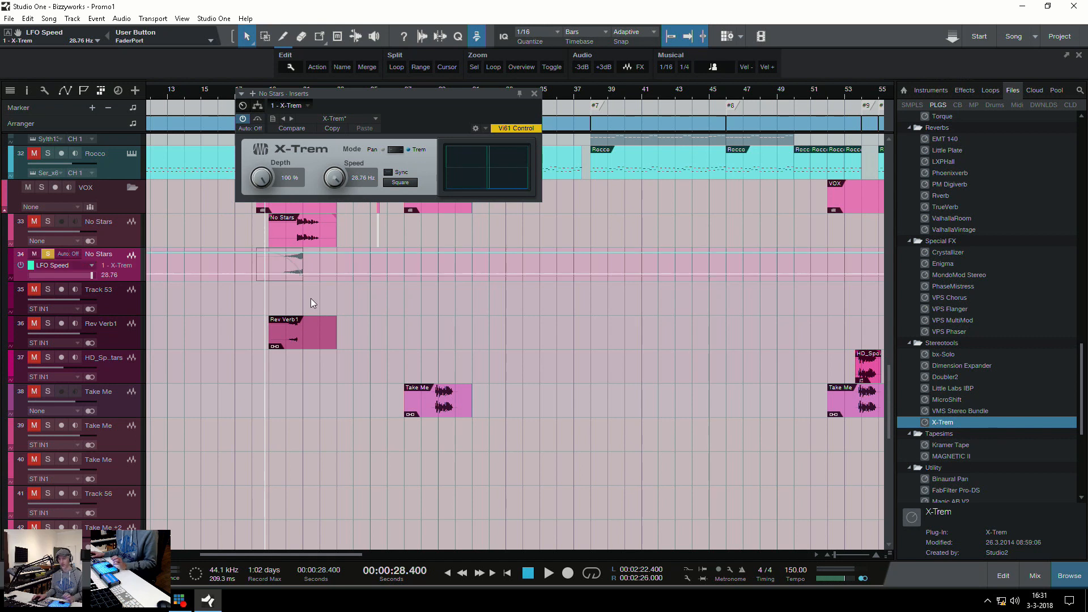
# Draw X-Trem LFO Speed automation that curves down to 5.00 Hz at the end of the reversed No Stars event and audition it
pyautogui.click(268, 255)
pyautogui.moveTo(295, 256)
pyautogui.mouseDown()
pyautogui.moveTo(302, 273)
pyautogui.moveTo(285, 256)
pyautogui.mouseUp()
pyautogui.press('space')
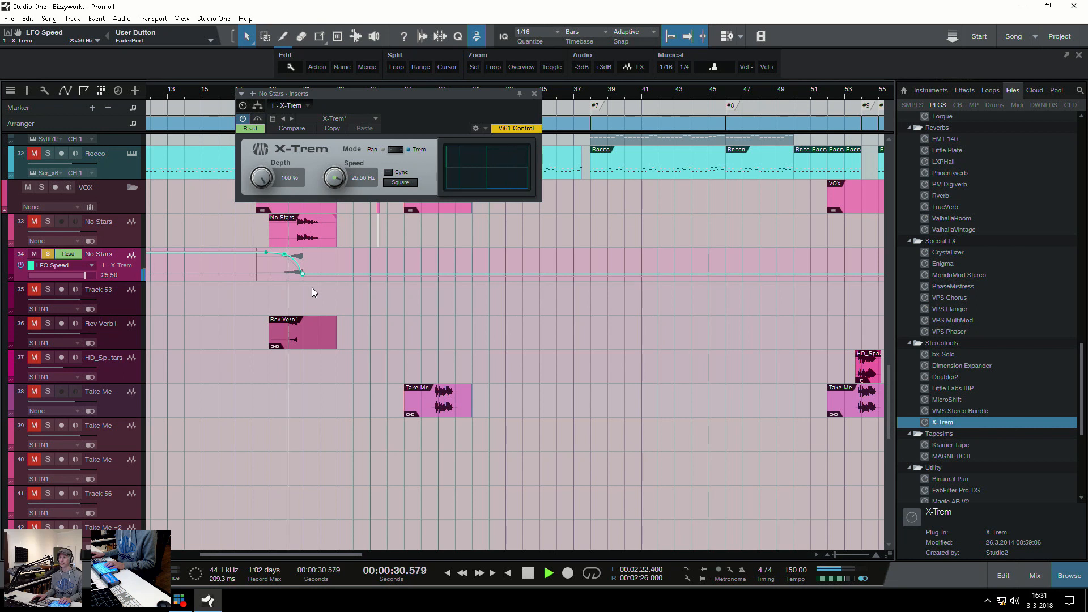
pyautogui.press('space')
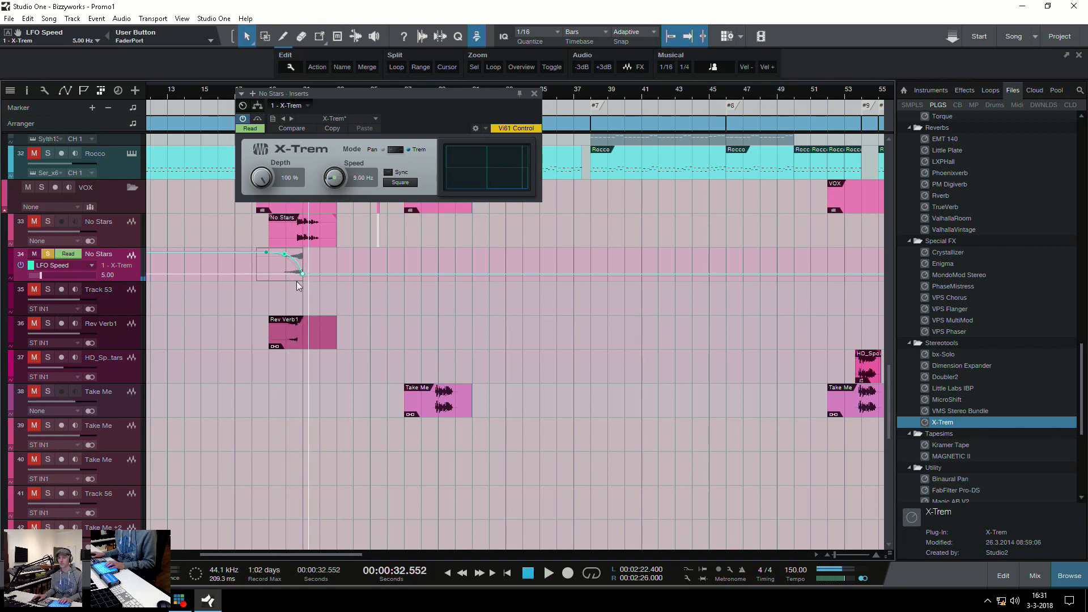
# Lower the end point of the LFO Speed automation to 0.10 Hz and play back the tremolo effect
pyautogui.moveTo(304, 280); pyautogui.dragTo(300, 294)
pyautogui.press('e')
pyautogui.press('e')
pyautogui.press('w')
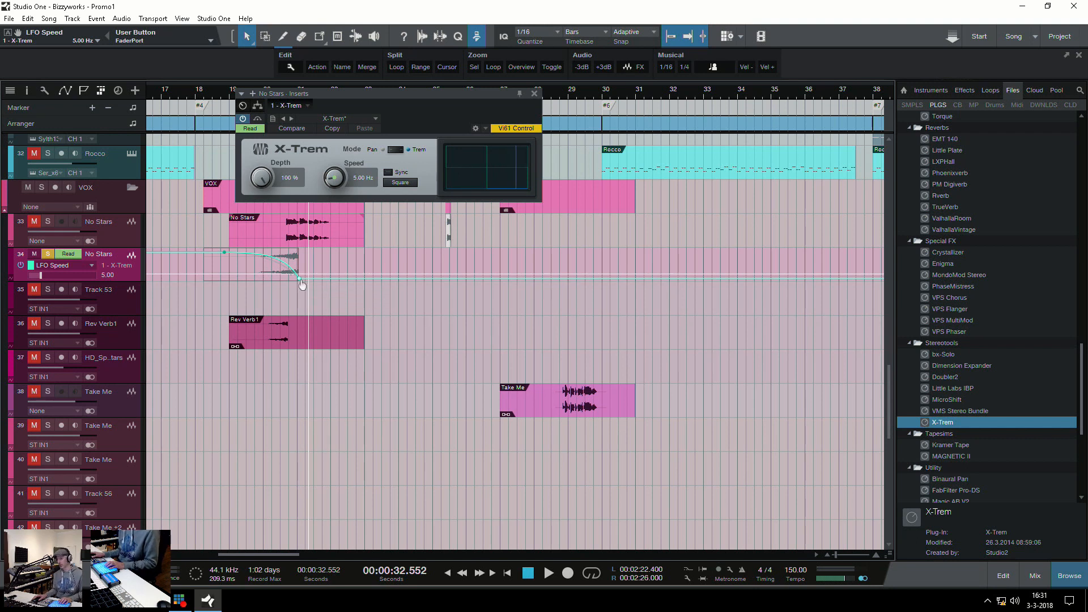
pyautogui.click(215, 267)
pyautogui.press('space')
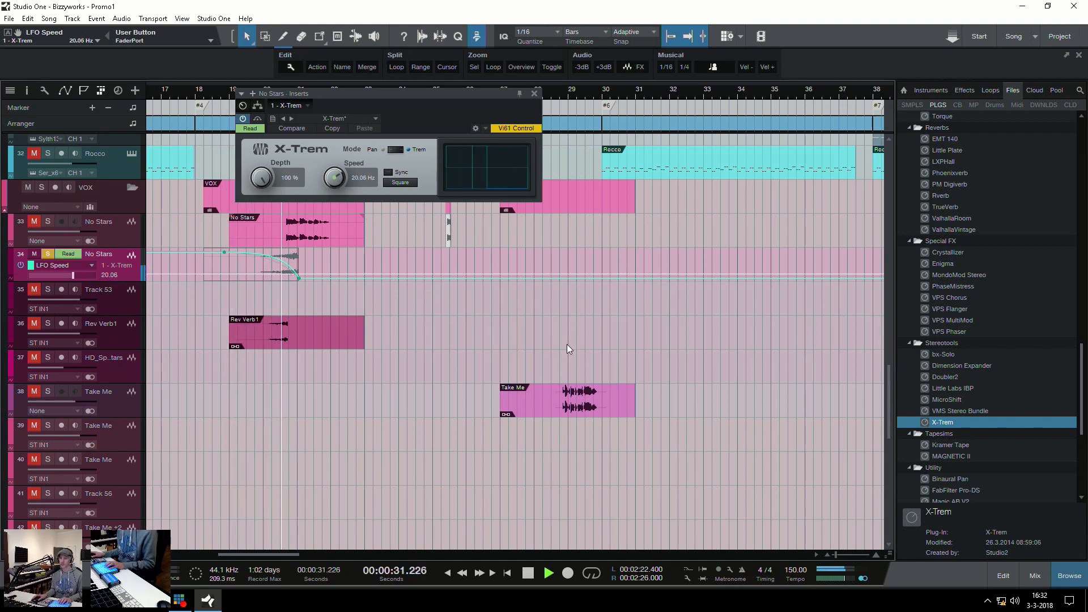
pyautogui.press('space')
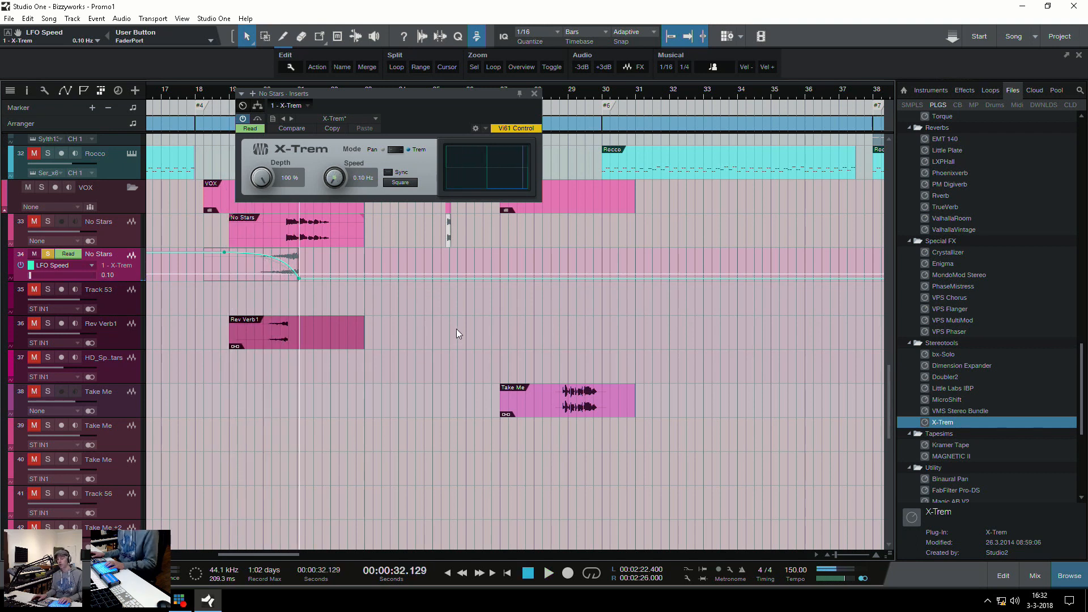
# Hide the automation on the reversed No Stars track and bounce its event to a new track
pyautogui.click(262, 255)
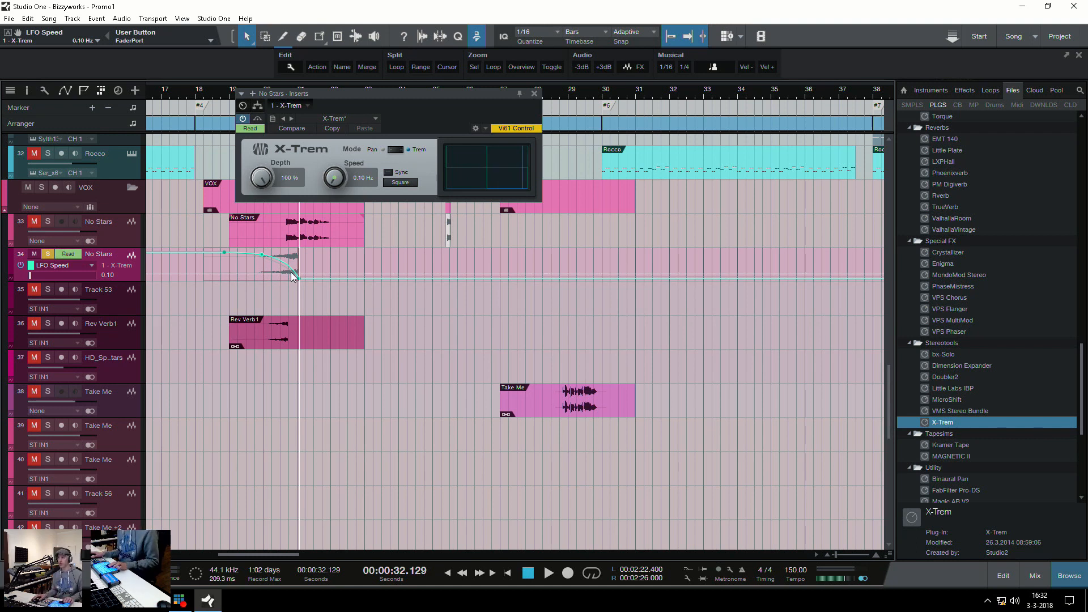
pyautogui.press('a')
pyautogui.press('a')
pyautogui.click(271, 272)
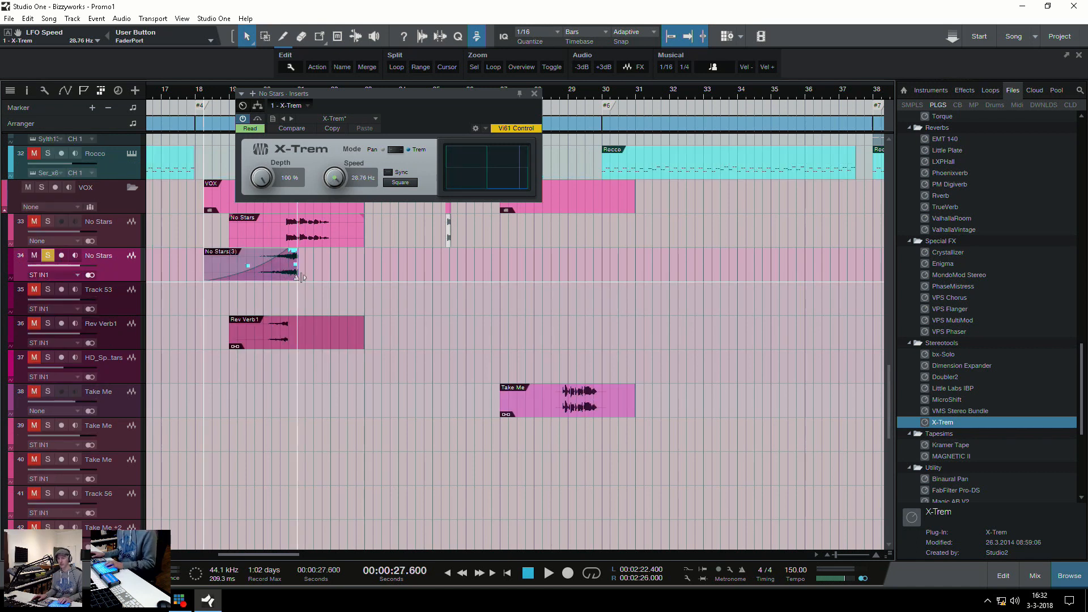
pyautogui.hotkey('ctrl', 'alt', 'b')
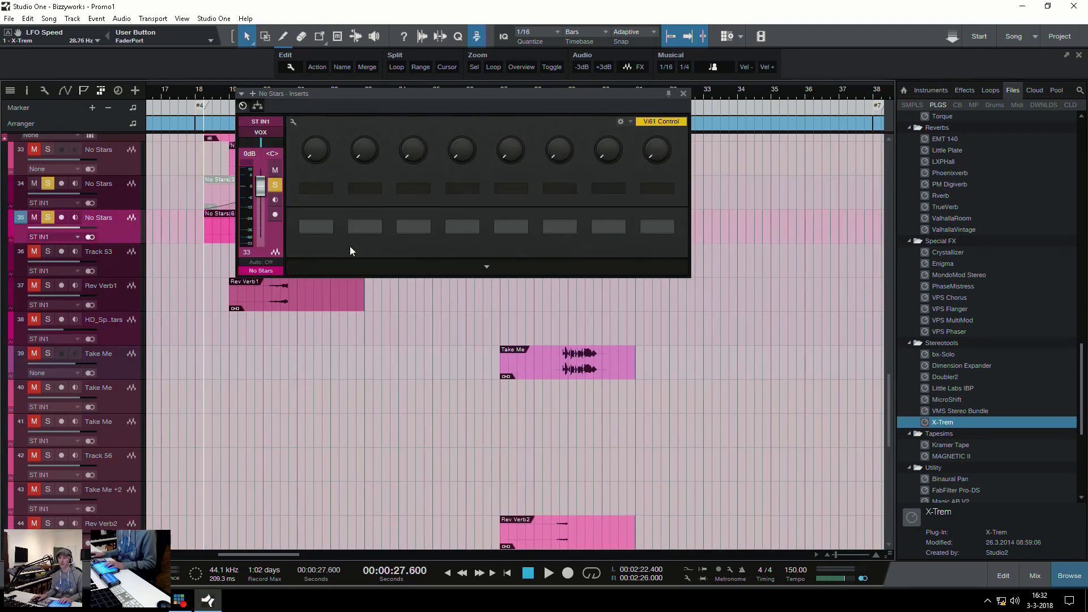
# Close the bounced track's inserts window and move its event earlier to bar 18, ending where the original vocal begins
pyautogui.click(684, 94)
pyautogui.click(263, 216)
pyautogui.press('e')
pyautogui.press('e')
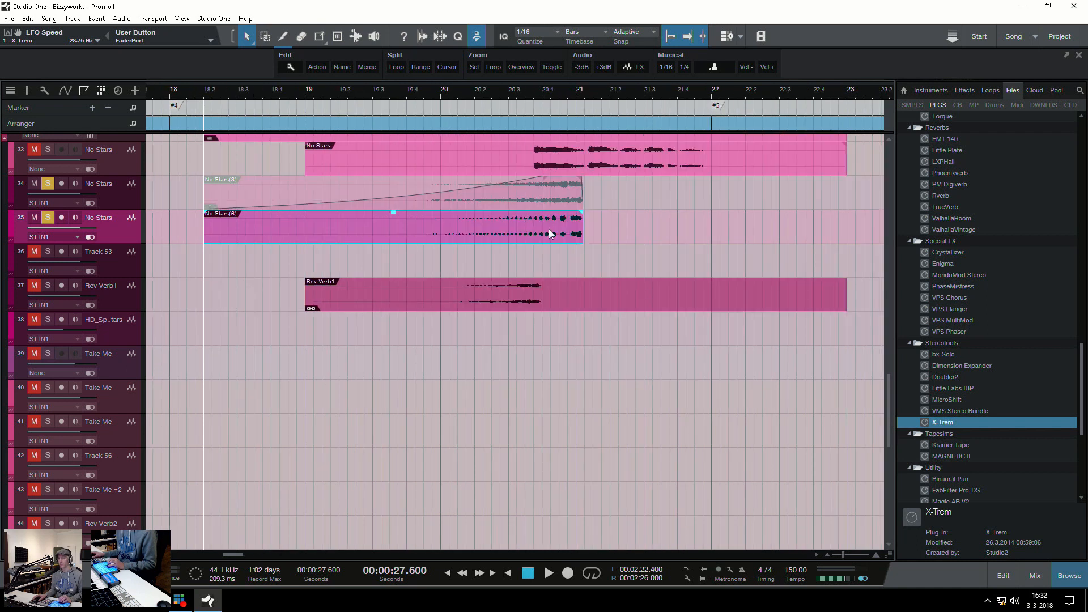
pyautogui.moveTo(564, 227); pyautogui.dragTo(512, 236)
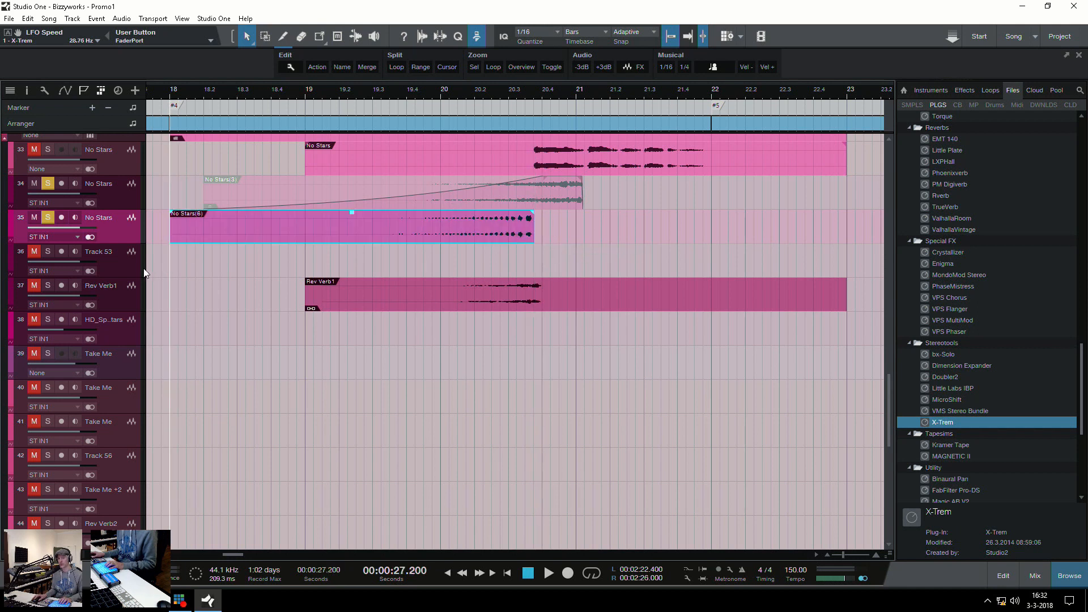
# Solo the original No Stars track and play it together with the bounced reversed event
pyautogui.press('space')
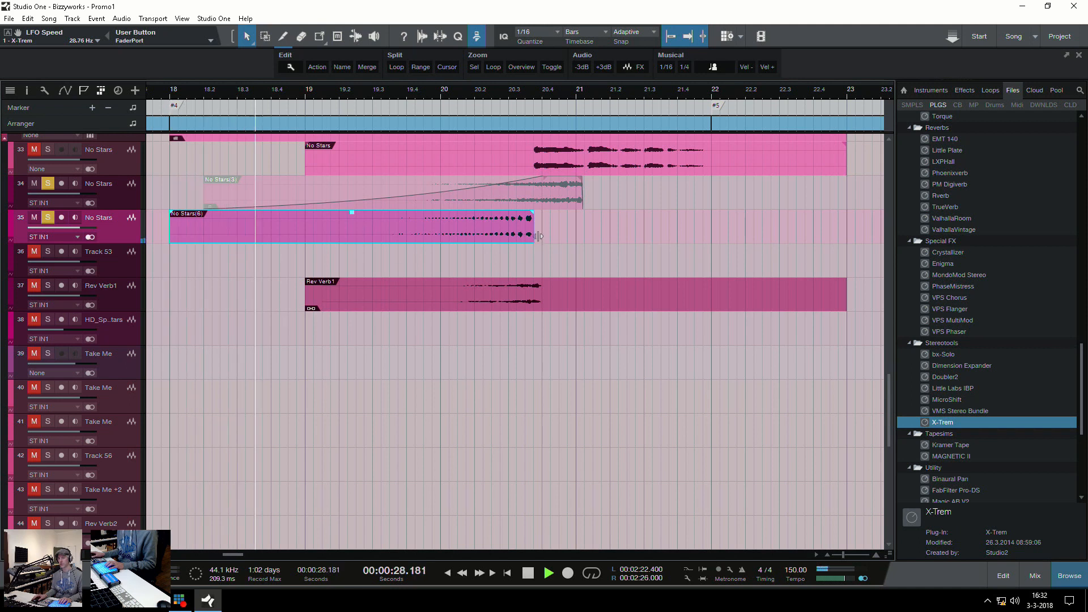
pyautogui.click(49, 149)
pyautogui.press('space')
# Insert the Enigma effect on the bounced No Stars track and raise its minimum frequency to 400 Hz
pyautogui.press('w')
pyautogui.press('w')
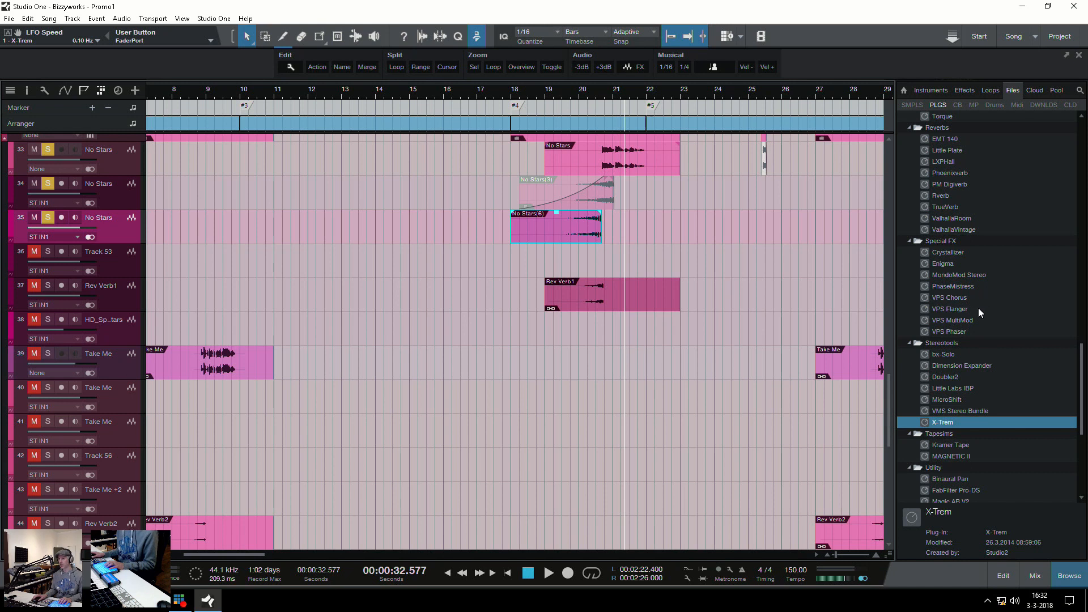
pyautogui.scroll(3, 976, 357)
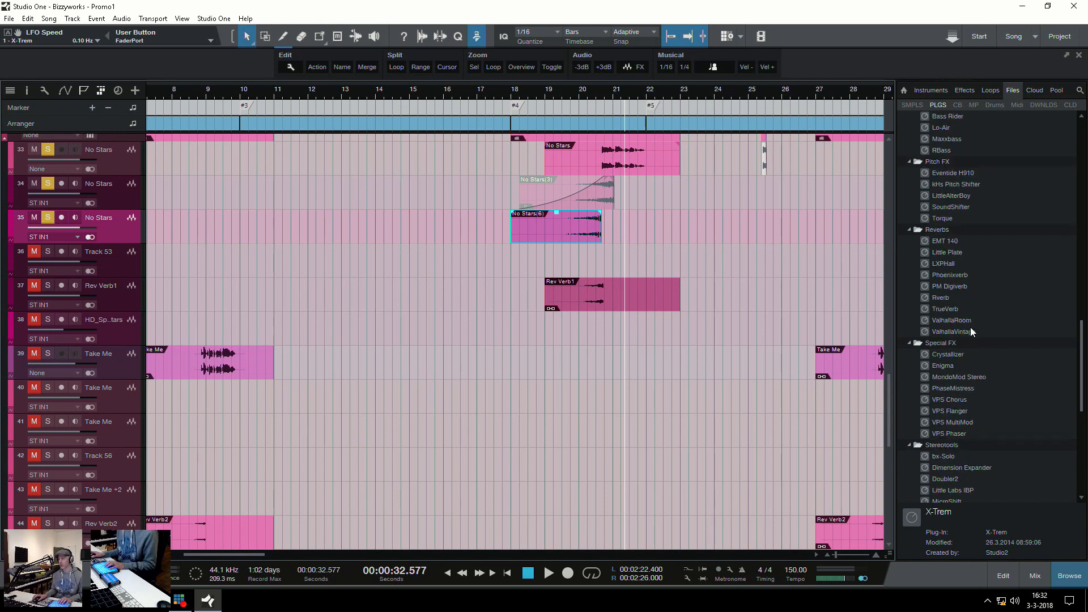
pyautogui.scroll(3, 987, 266)
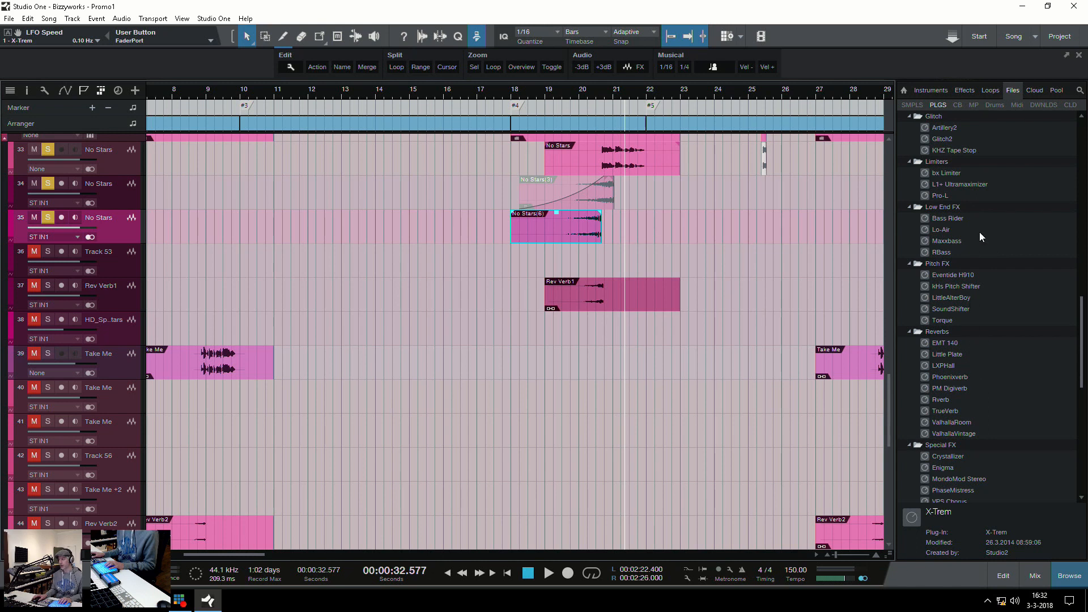
pyautogui.scroll(-6, 998, 302)
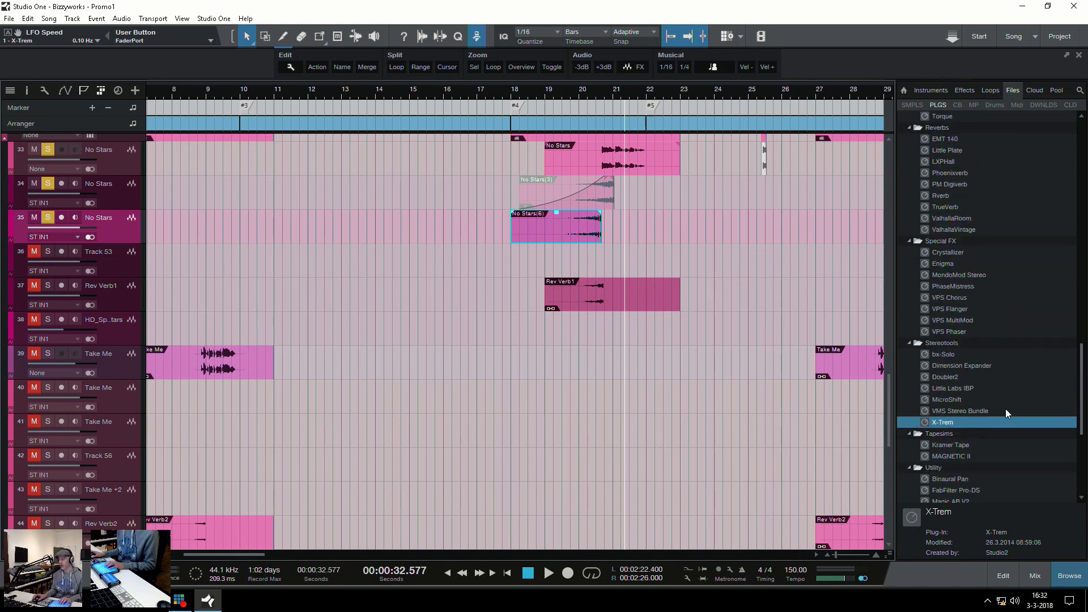
pyautogui.moveTo(949, 261); pyautogui.dragTo(546, 227)
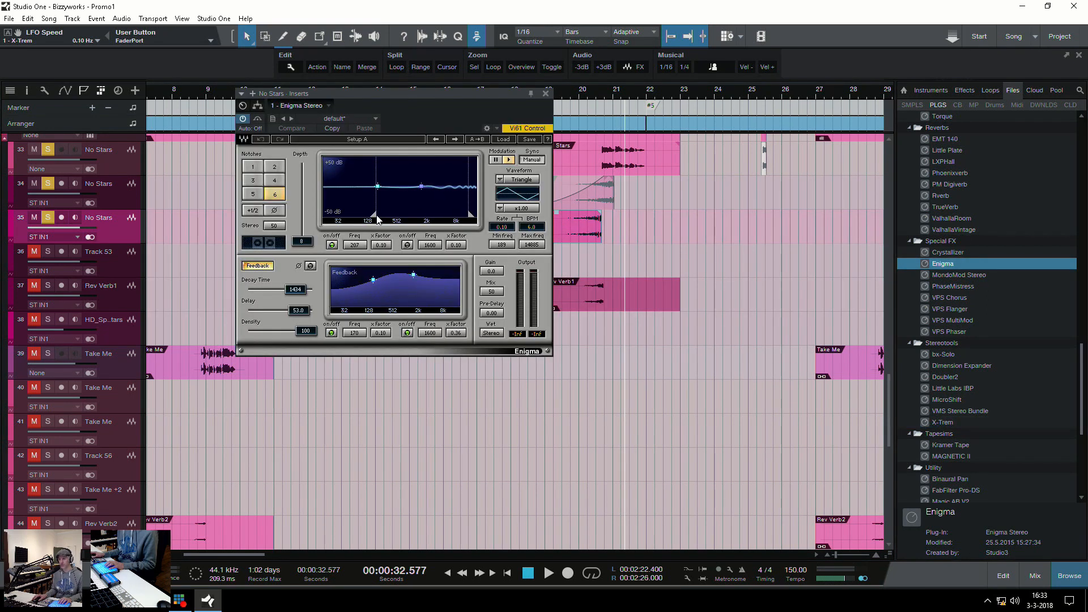
pyautogui.moveTo(374, 215); pyautogui.dragTo(390, 214)
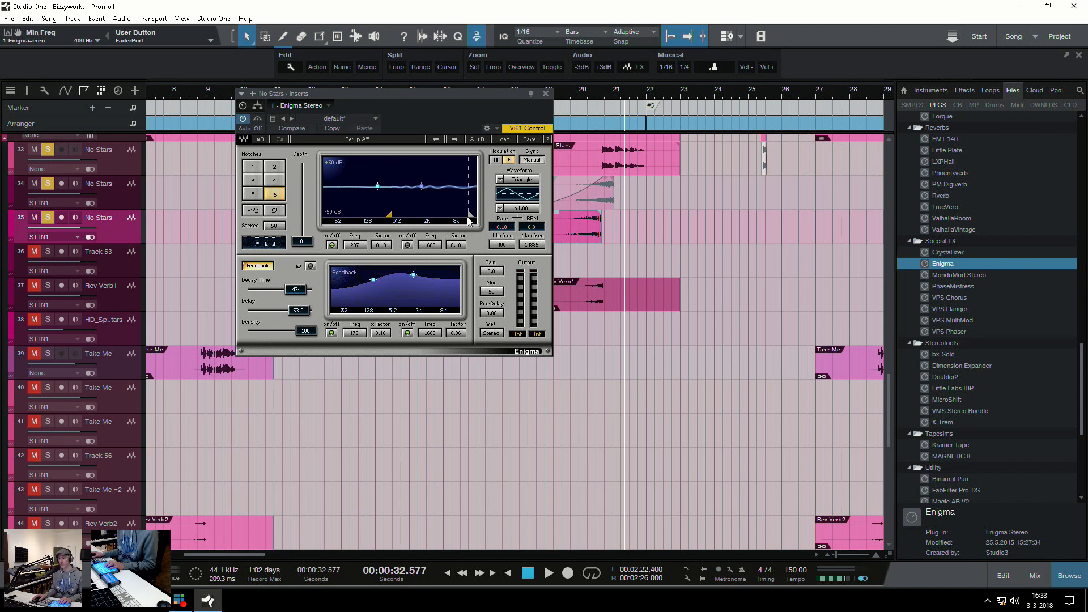
# Play the bounced vocal through Enigma from bar 18 and close the plug-in window
pyautogui.moveTo(451, 97); pyautogui.dragTo(847, 37)
pyautogui.press('KP_0')
pyautogui.press('space')
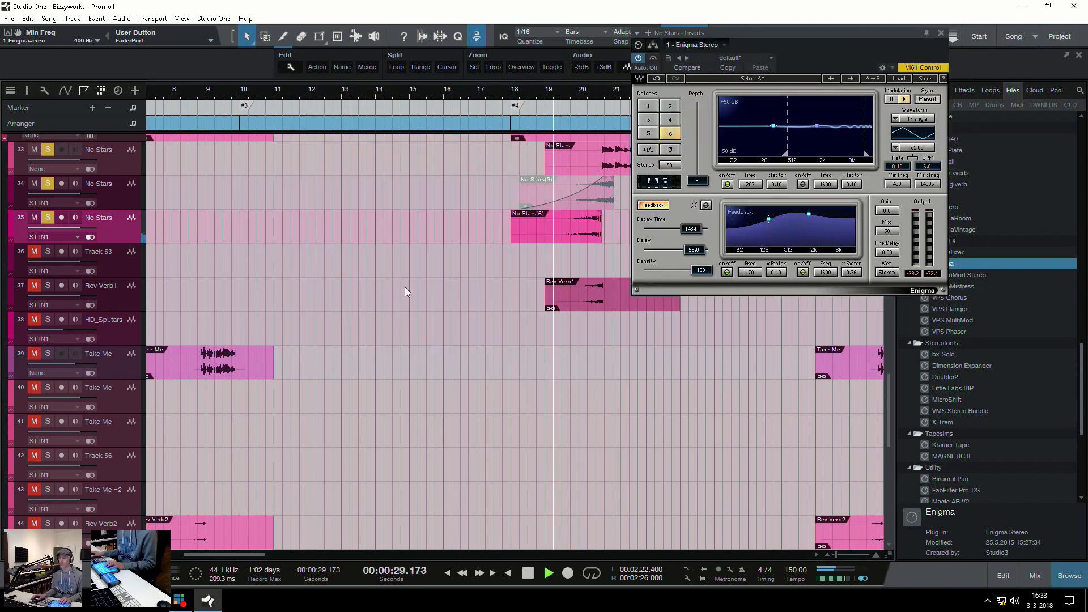
pyautogui.press('space')
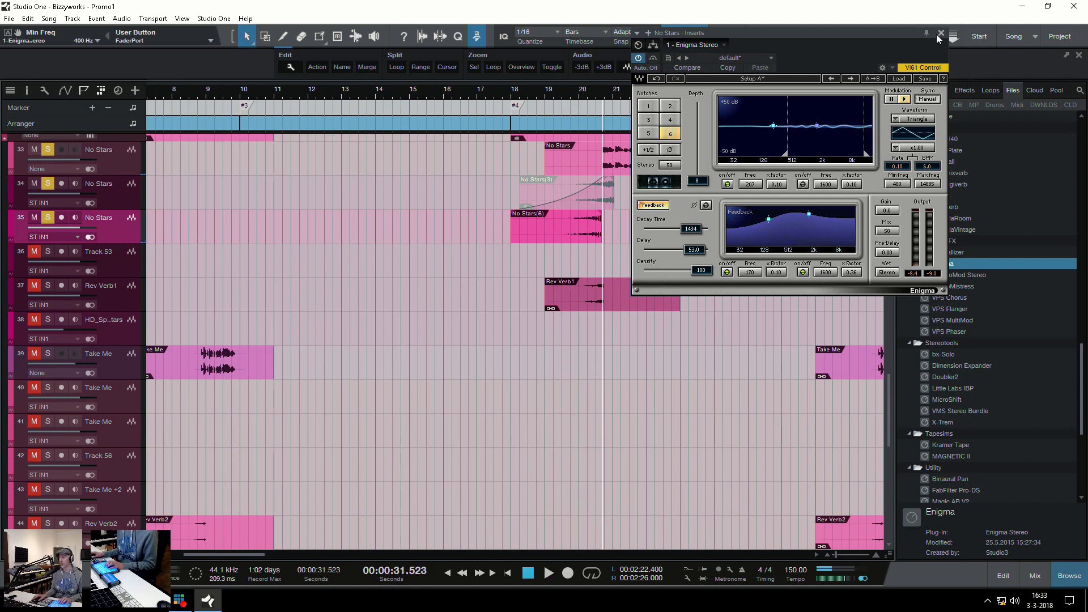
pyautogui.moveTo(890, 34); pyautogui.dragTo(503, 46)
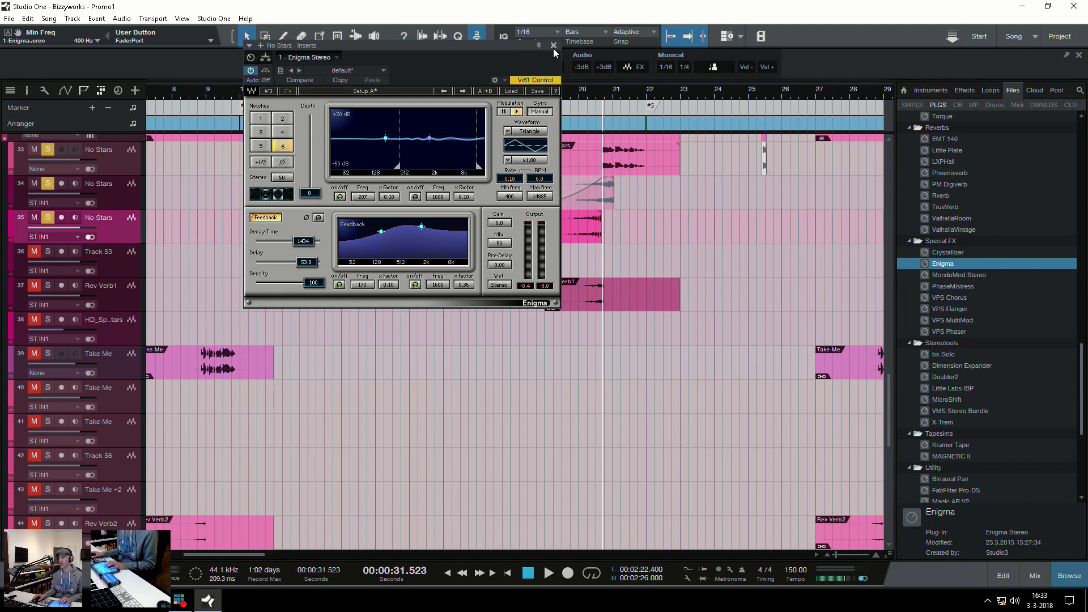
pyautogui.click(554, 45)
# Solo the Rev Piano track and play its reversed piano event leading into marker #5
pyautogui.click(546, 230)
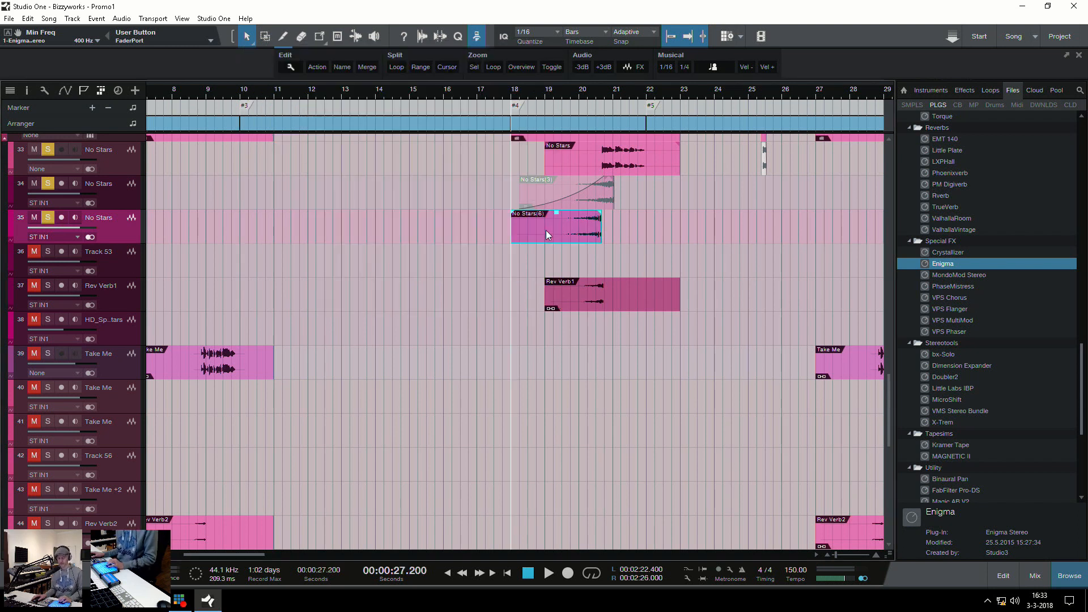
pyautogui.press('w')
pyautogui.press('w')
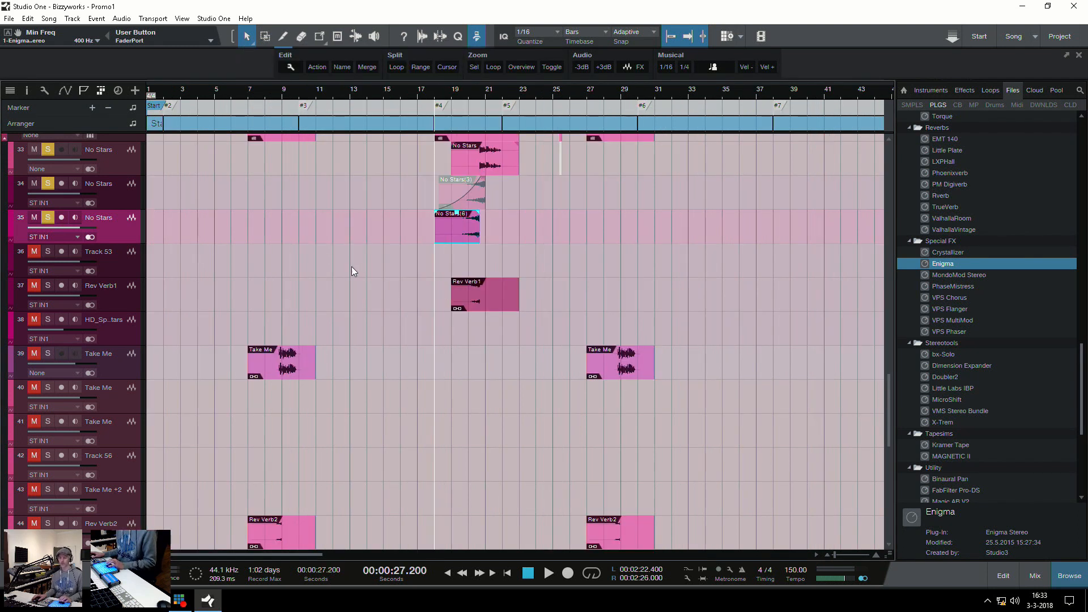
pyautogui.scroll(7, 397, 294)
pyautogui.scroll(3, 396, 292)
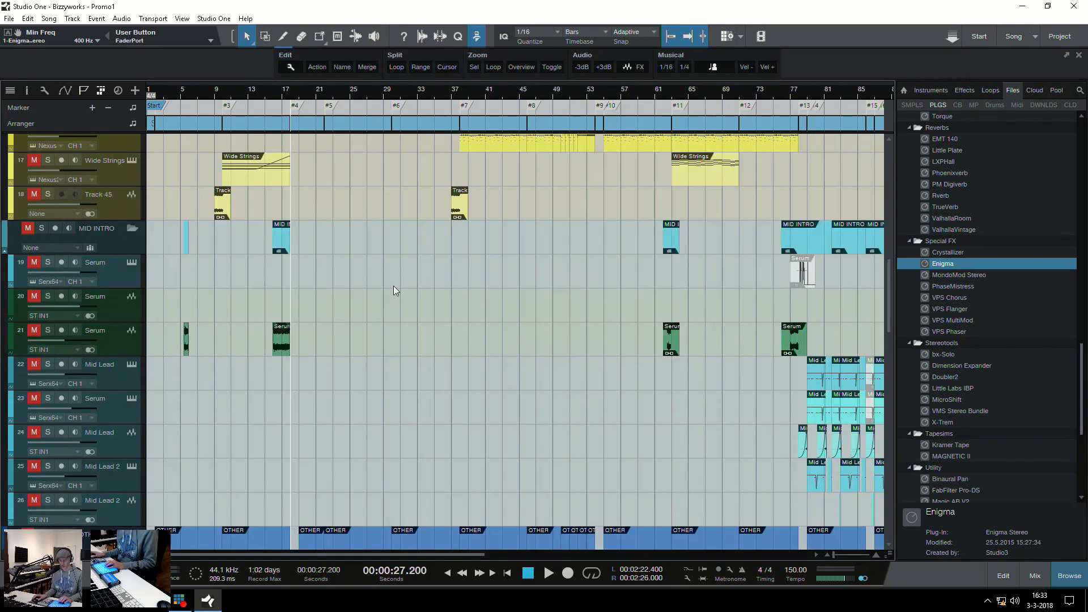
pyautogui.scroll(-7, 347, 289)
pyautogui.press('e')
pyautogui.press('e')
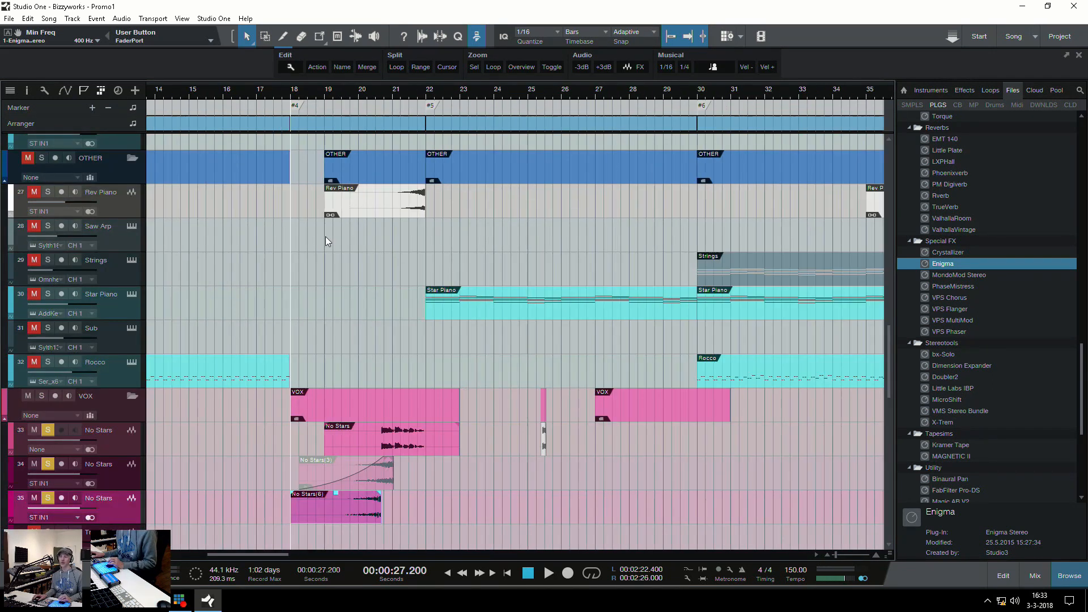
pyautogui.click(355, 207)
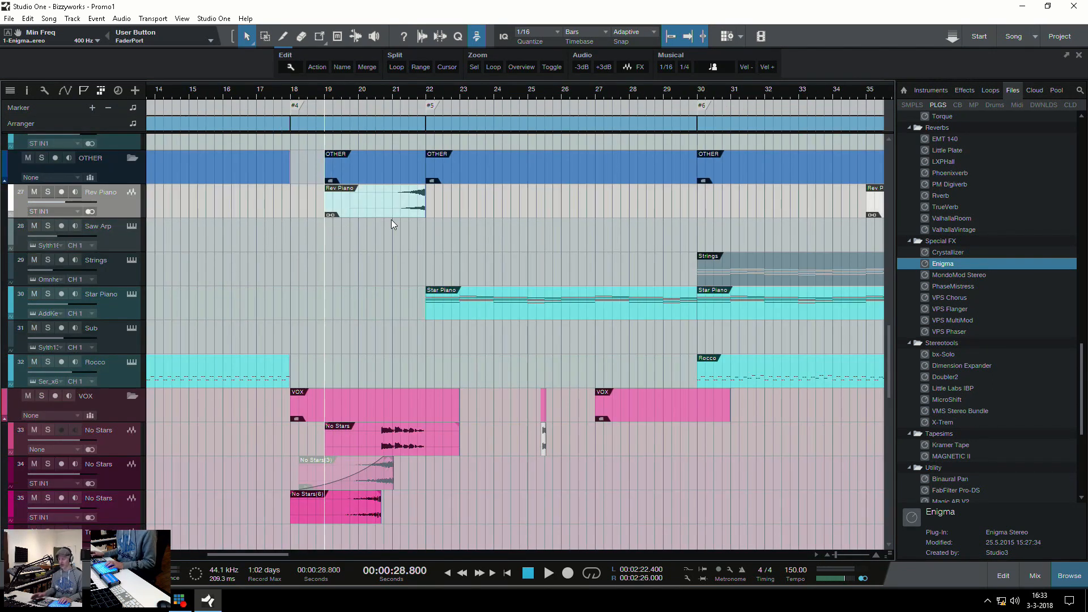
pyautogui.press('s')
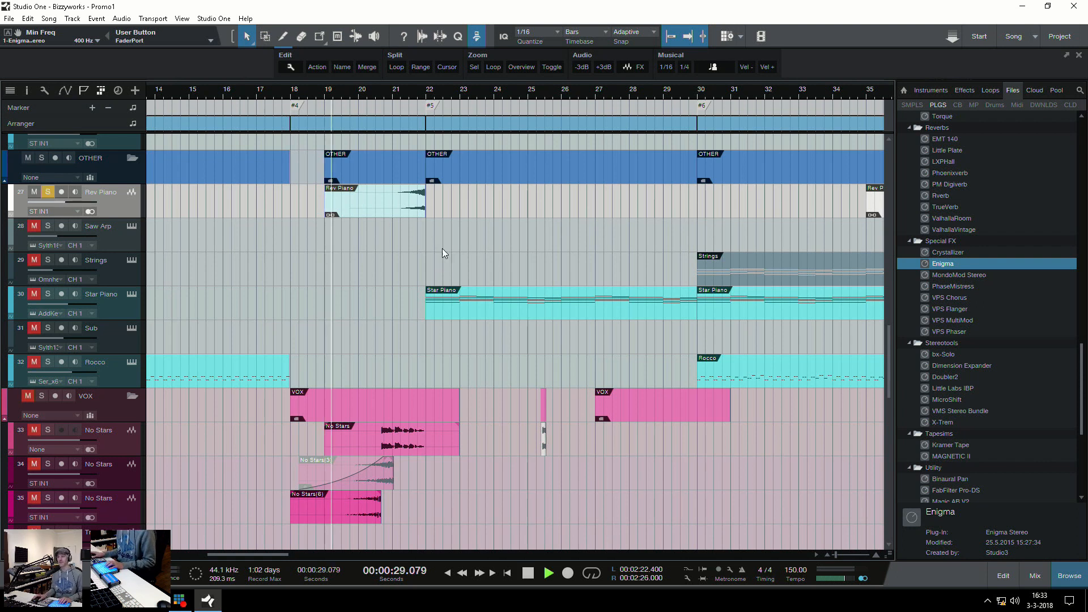
pyautogui.press('e')
pyautogui.press('w')
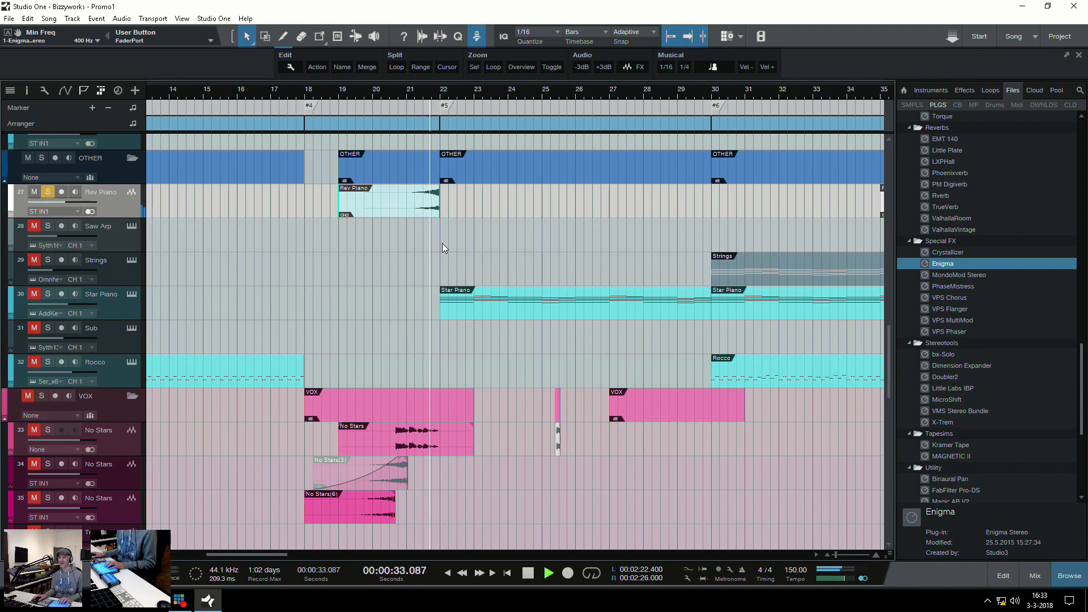
pyautogui.press('z')
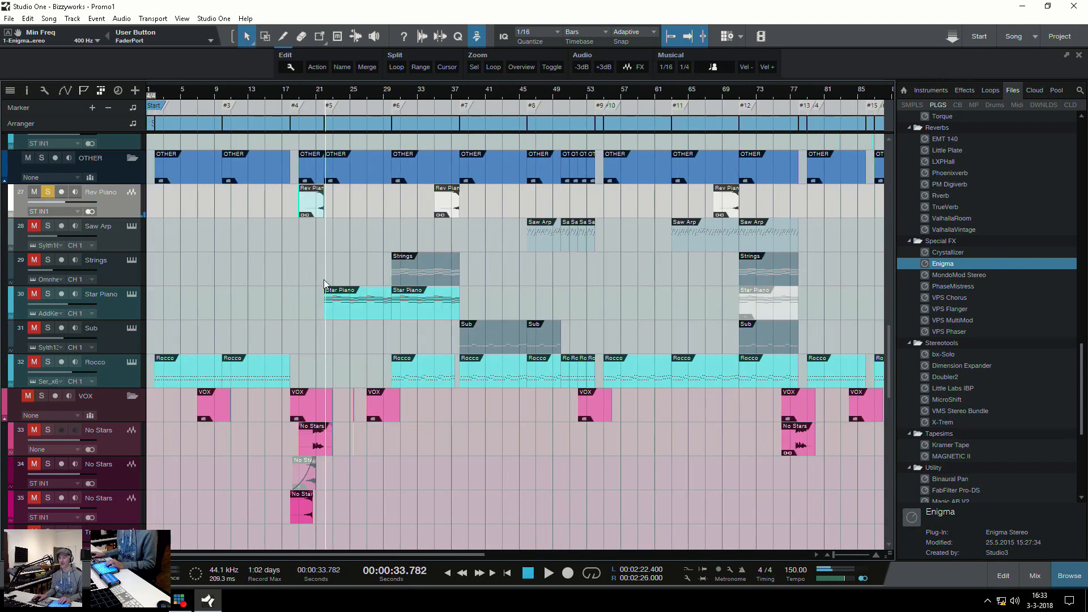
# Remove the Rev Piano solo and play the full arrangement from marker #5, with the whole song in view
pyautogui.click(304, 240)
pyautogui.press('e')
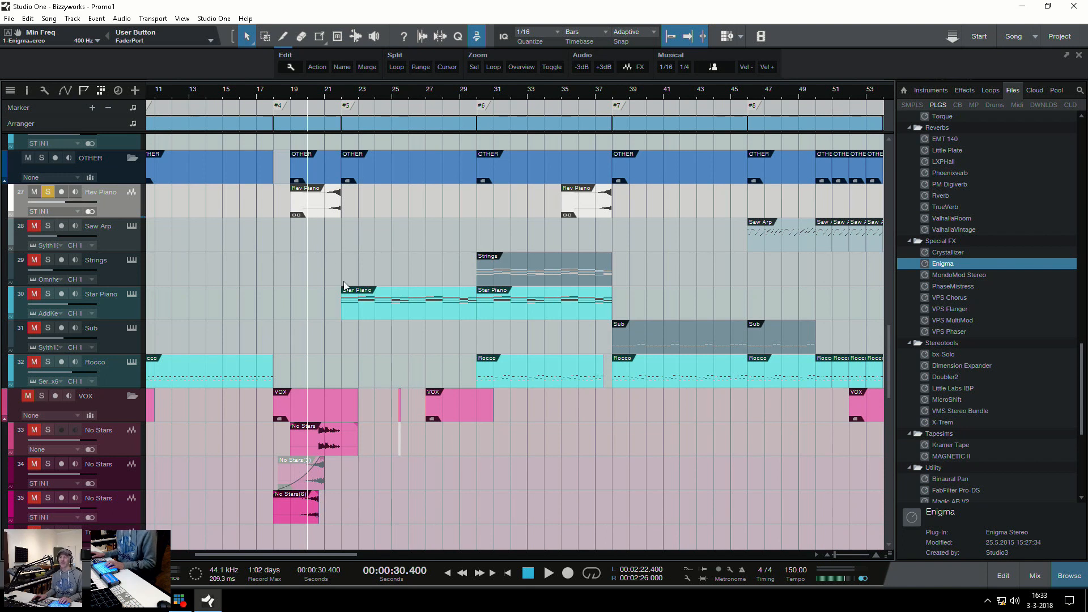
pyautogui.click(341, 353)
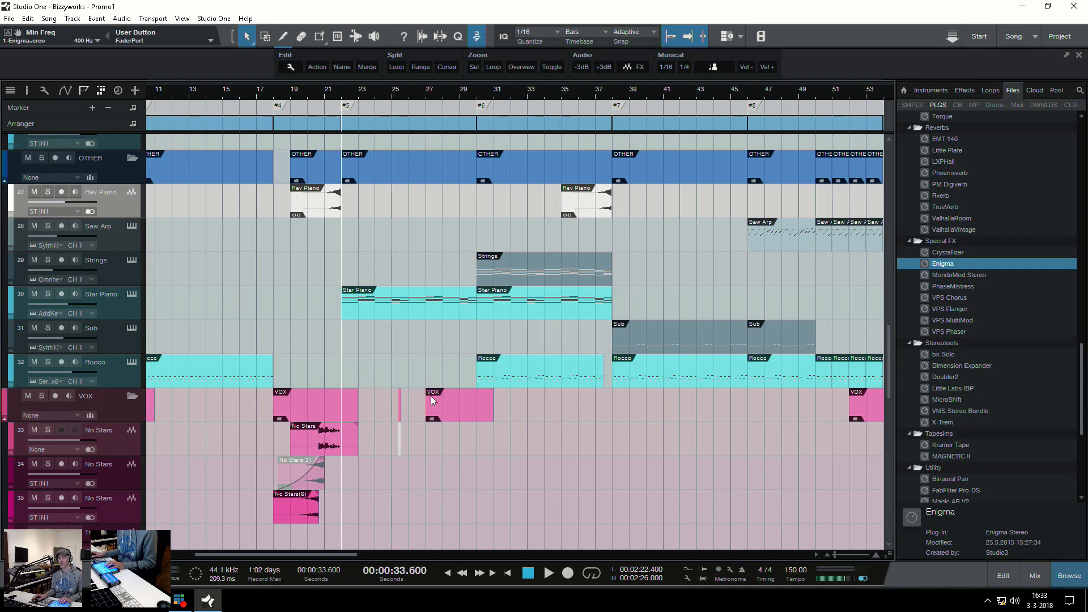
pyautogui.press('space')
pyautogui.hotkey('shift', 'z')
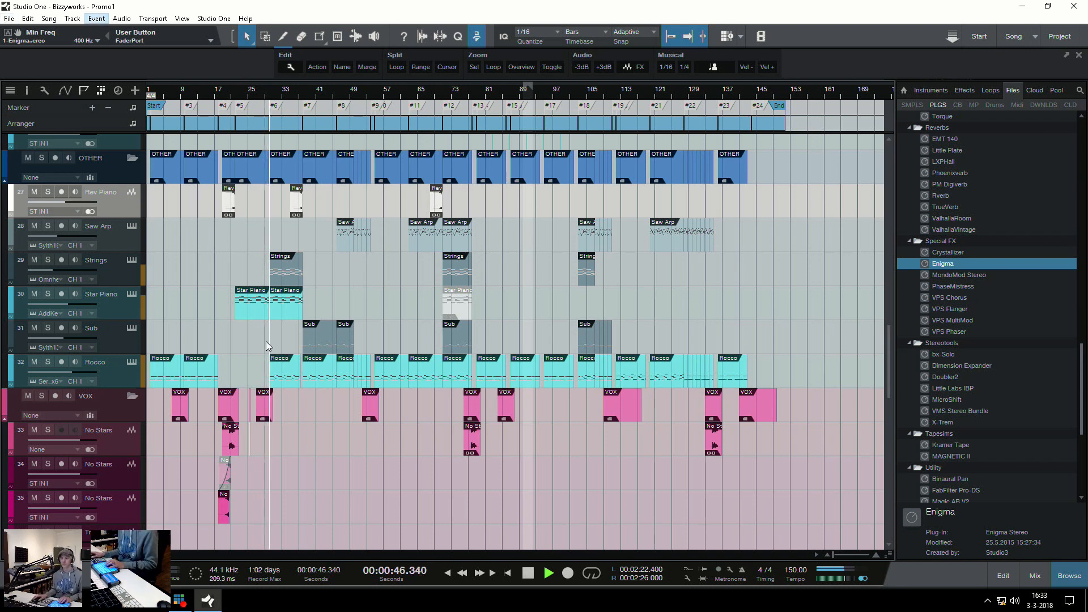
# Select the Star Piano event at marker #6 during playback and stop the playback
pyautogui.click(289, 316)
pyautogui.scroll(-3, 295, 341)
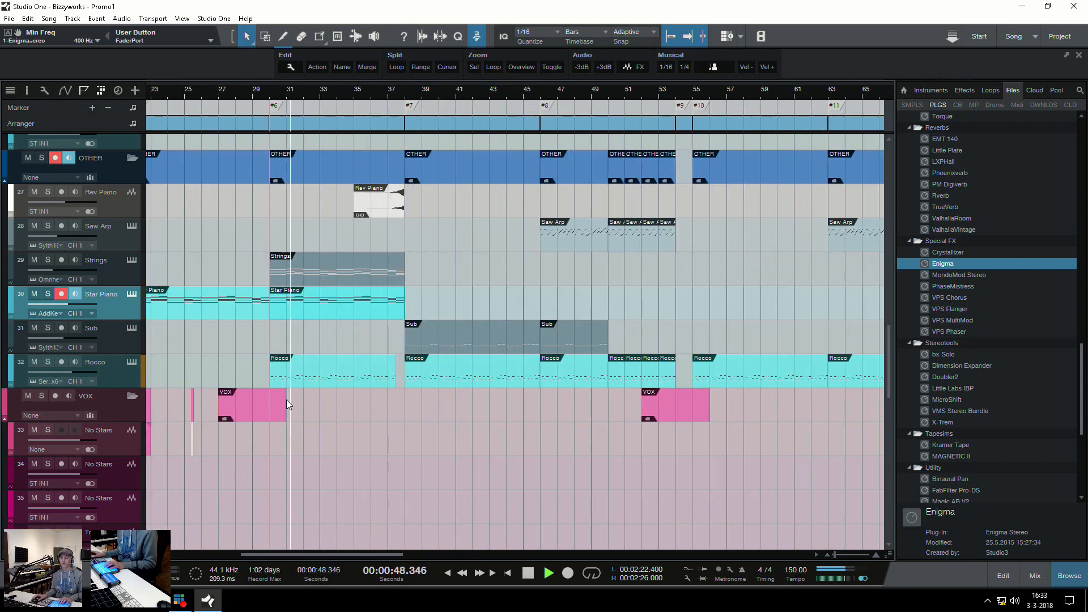
pyautogui.scroll(6, 306, 357)
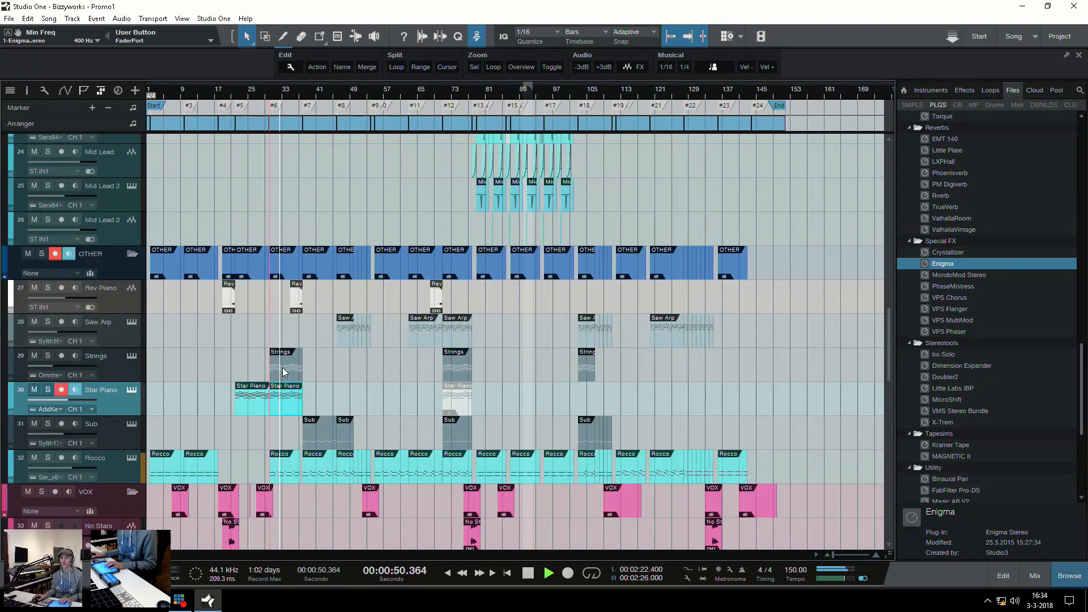
pyautogui.press('space')
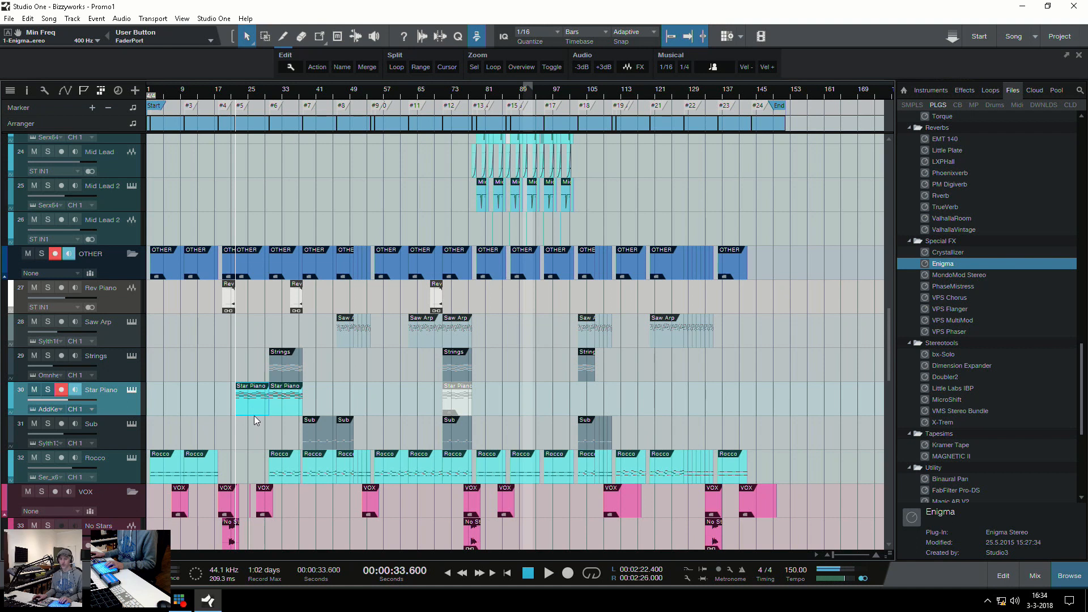
# Solo the Strings track and play its event from marker #6
pyautogui.press('e')
pyautogui.scroll(9, 302, 434)
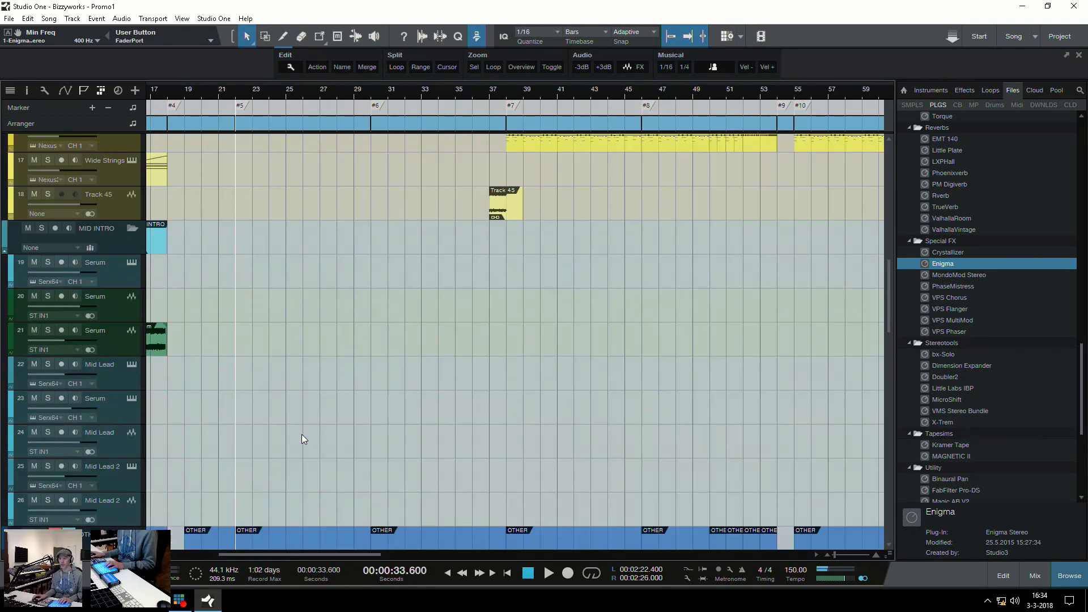
pyautogui.scroll(5, 308, 395)
pyautogui.scroll(-15, 308, 395)
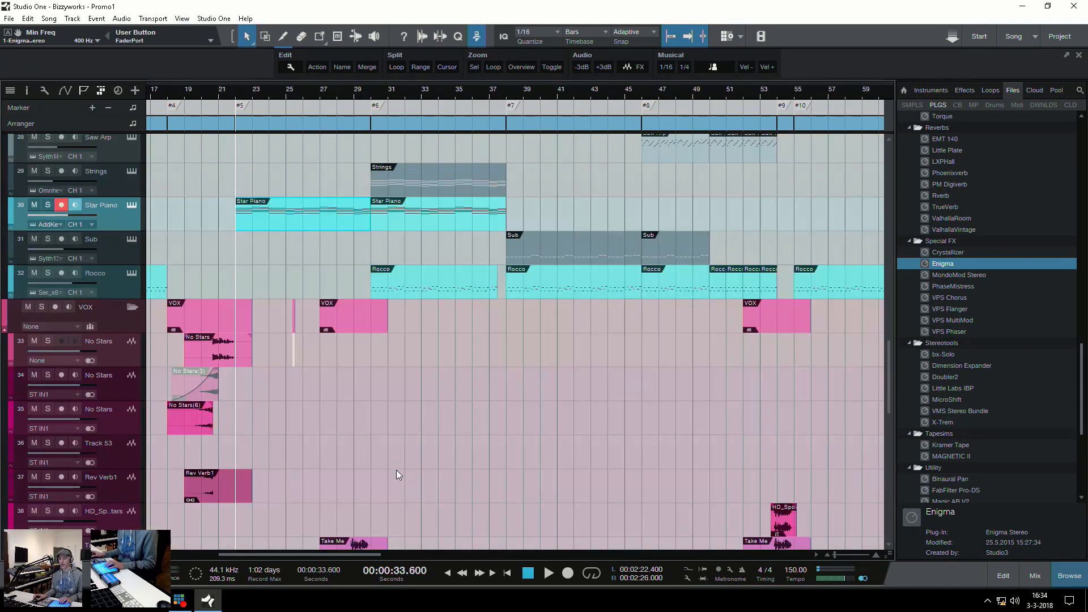
pyautogui.scroll(6, 396, 471)
pyautogui.press('w')
pyautogui.click(331, 374)
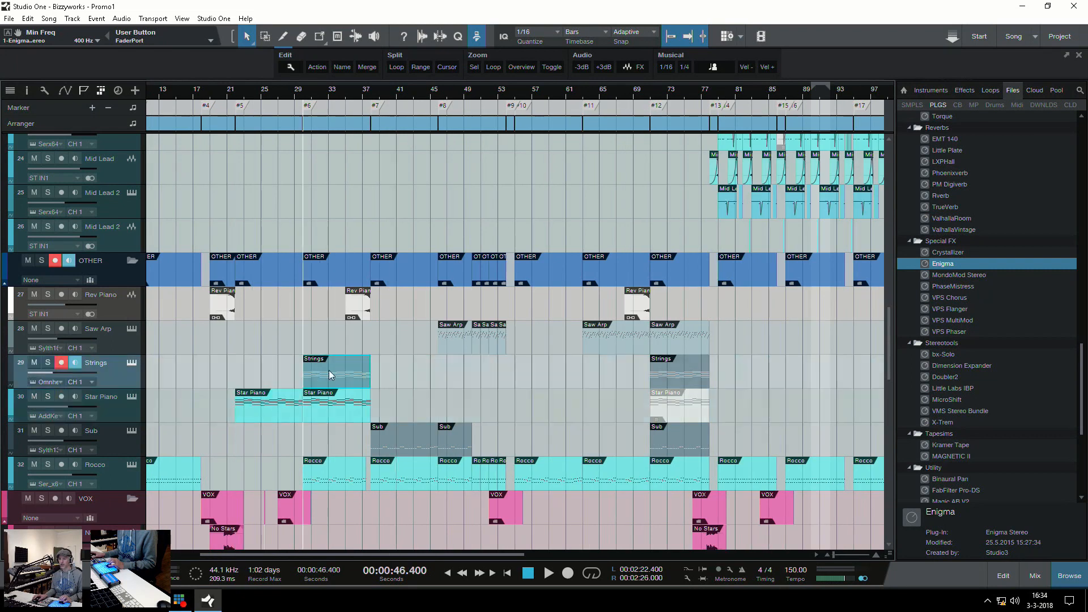
pyautogui.press('s')
pyautogui.press('space')
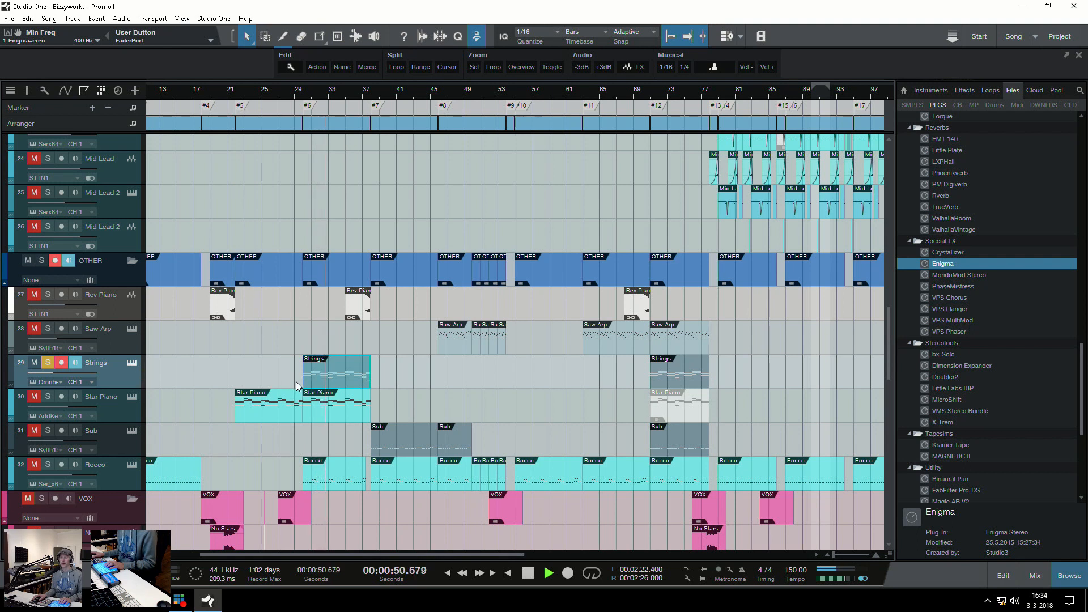
pyautogui.press('space')
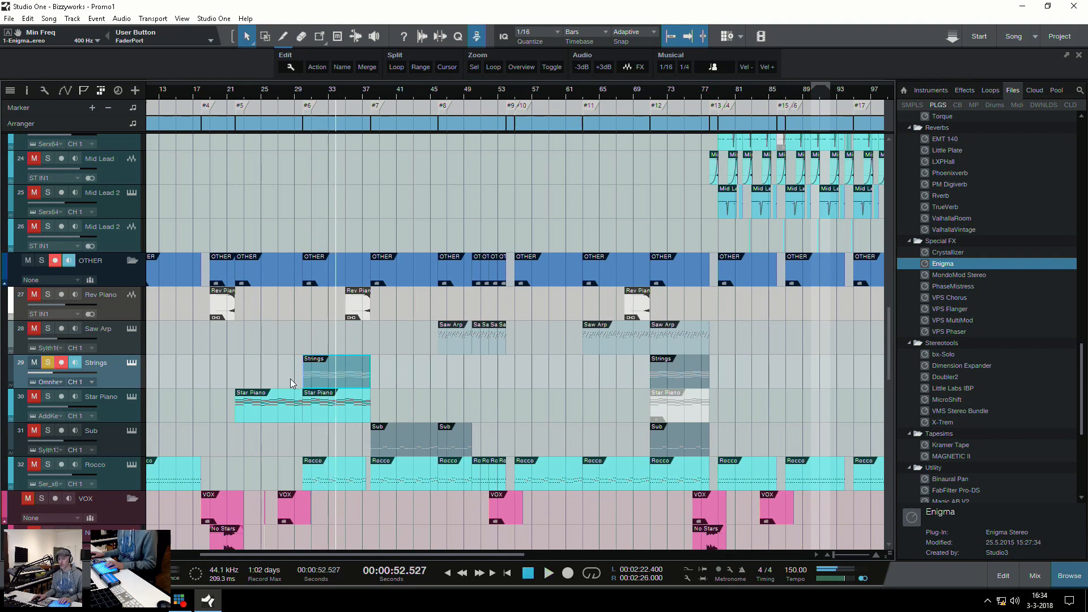
# Remove the Strings solo and select the first Main Ld event at marker #6
pyautogui.scroll(10, 312, 389)
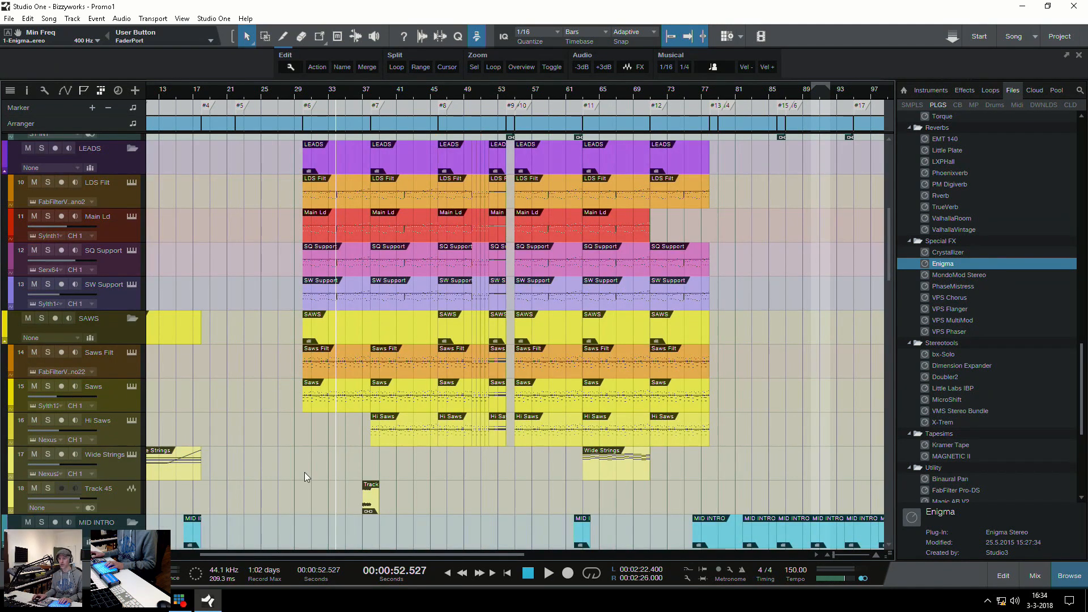
pyautogui.click(307, 440)
pyautogui.press('e')
pyautogui.scroll(4, 312, 447)
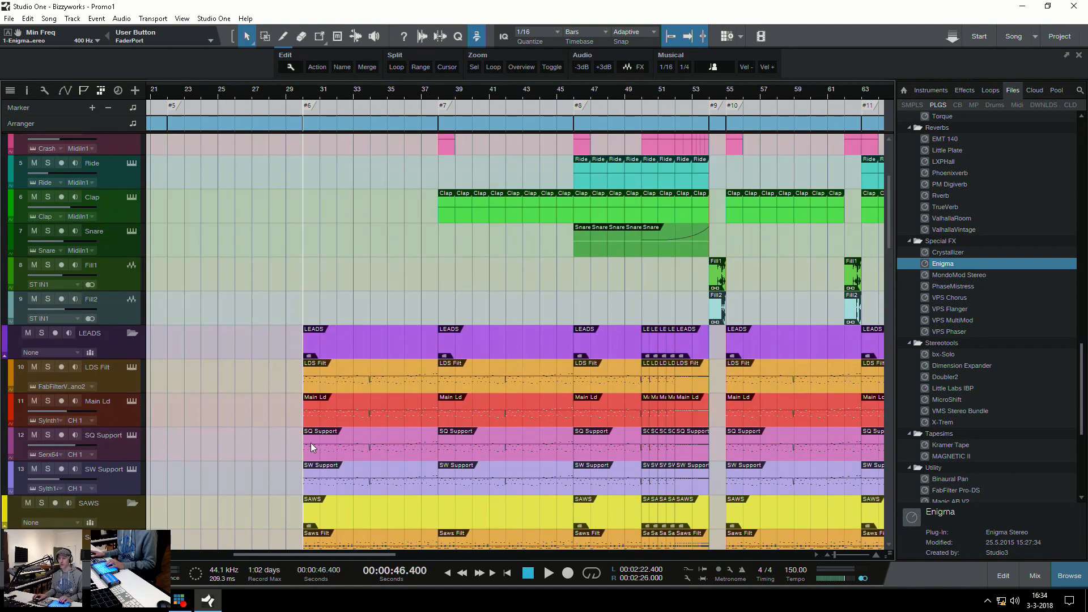
pyautogui.press('w')
pyautogui.click(322, 416)
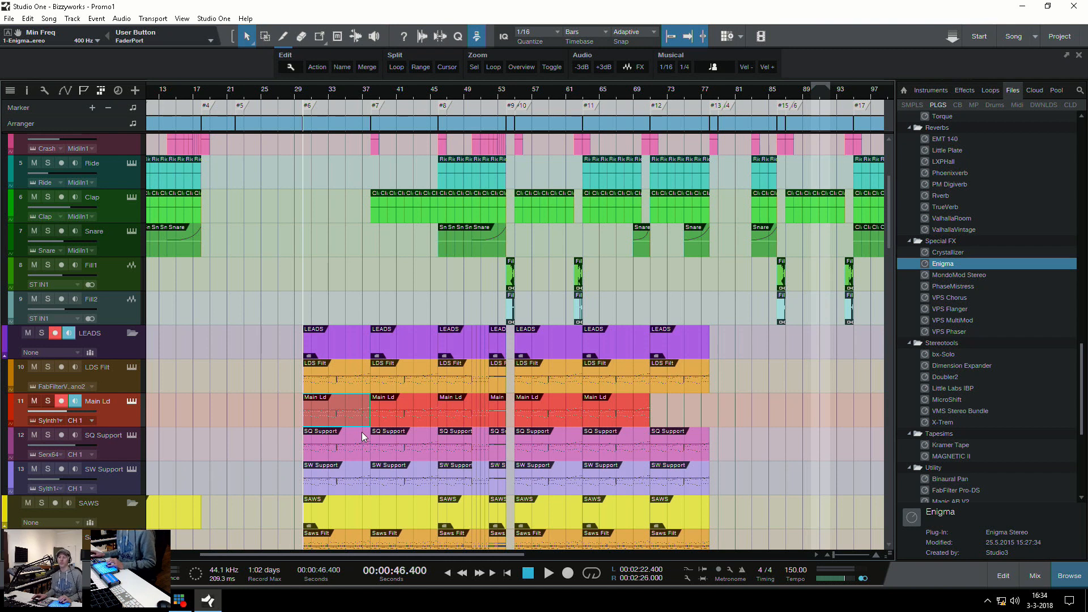
# Solo the Main Ld track and play it from just after marker #7
pyautogui.scroll(-3, 364, 484)
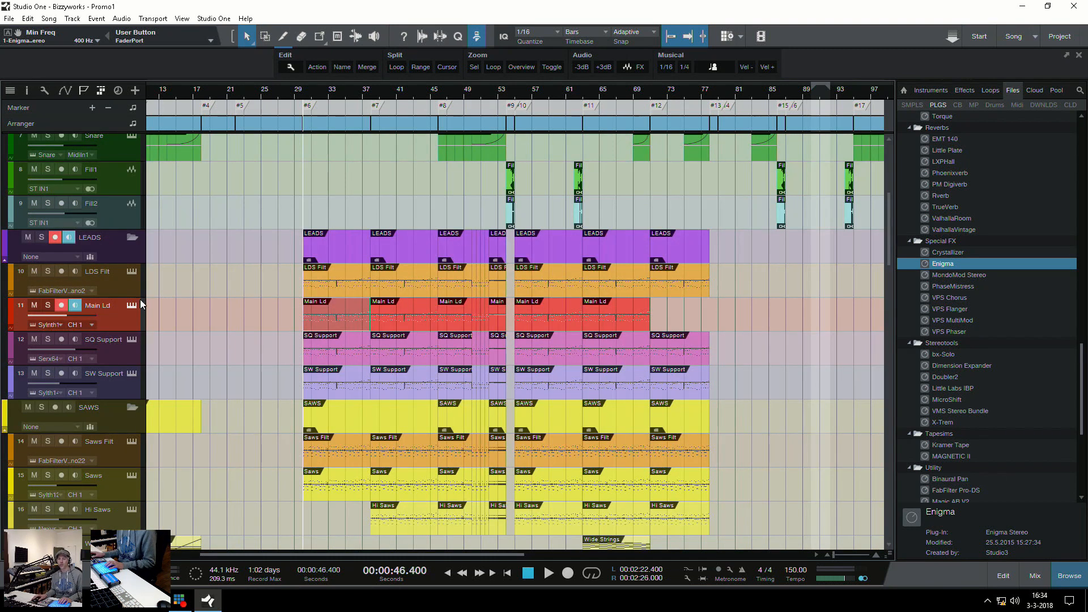
pyautogui.click(378, 209)
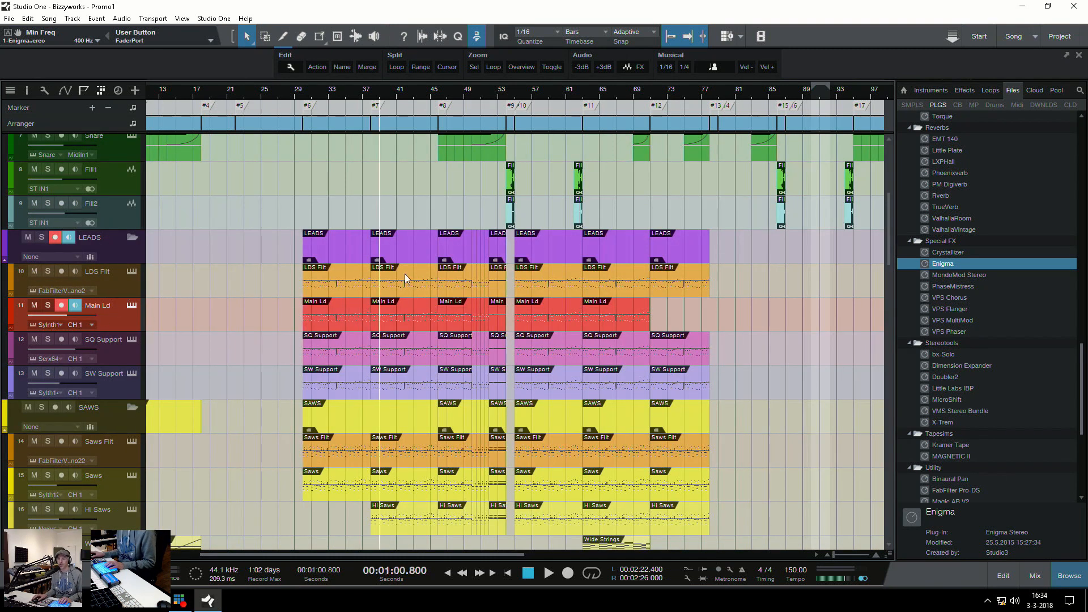
pyautogui.click(44, 307)
pyautogui.press('space')
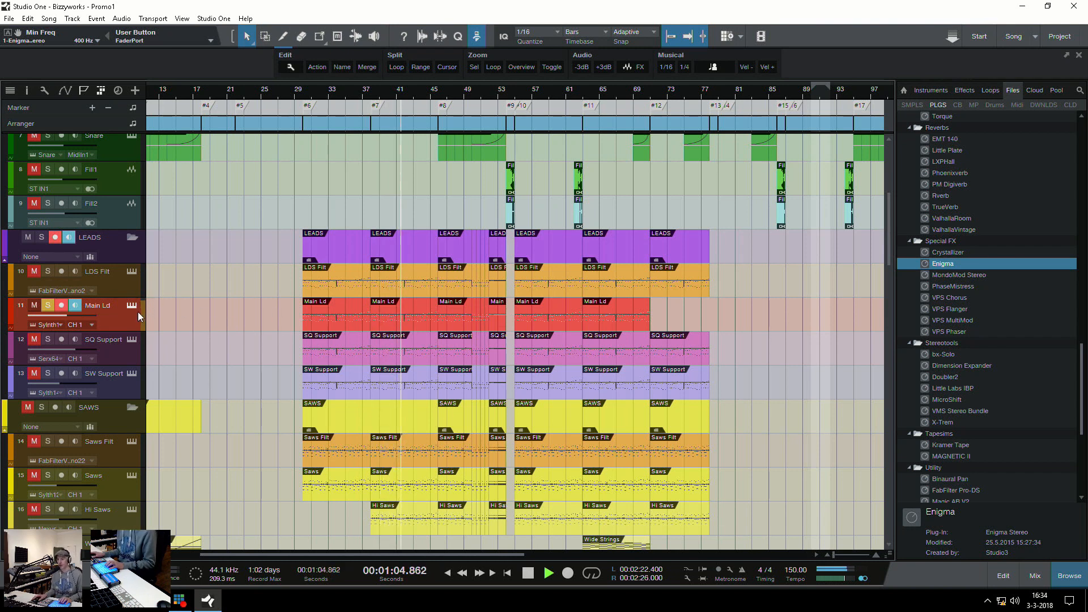
pyautogui.press('space')
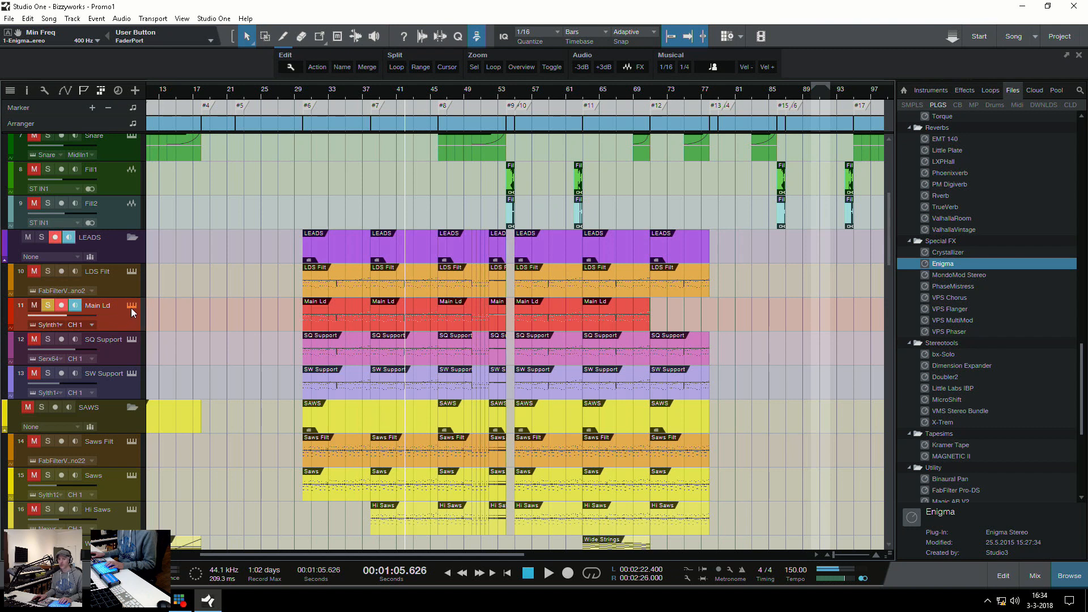
# View the Main Ld track's Sylenth1 instrument and close its window
pyautogui.click(131, 306)
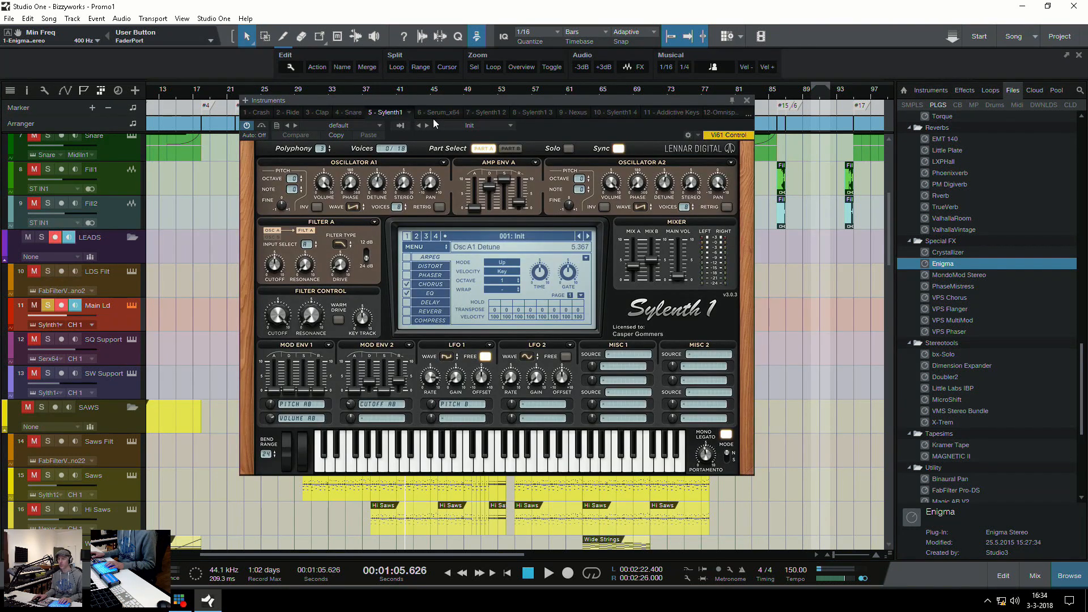
pyautogui.moveTo(452, 98); pyautogui.dragTo(460, 68)
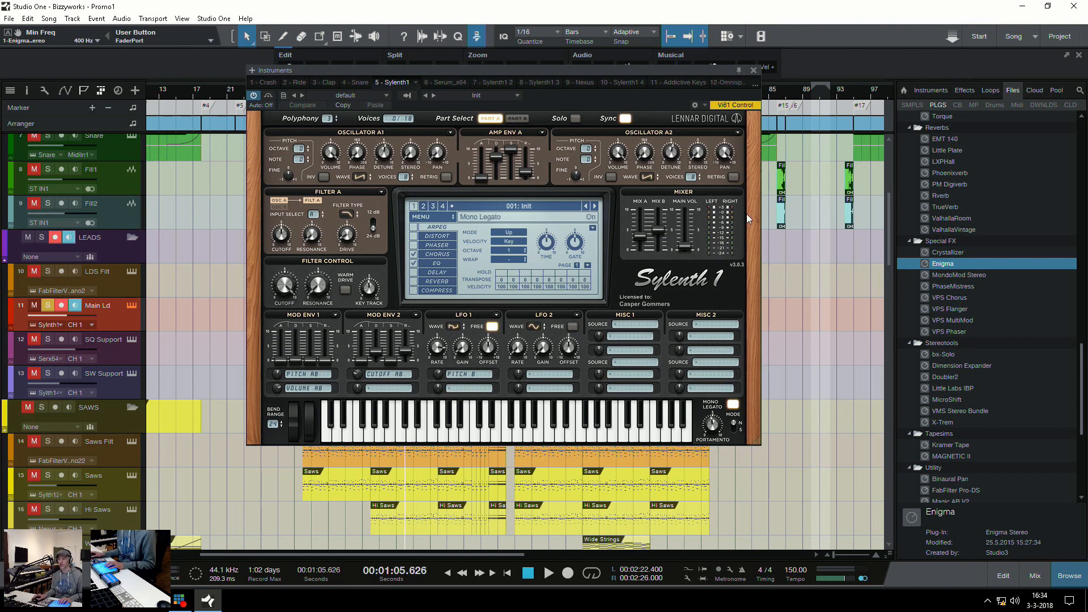
pyautogui.click(752, 70)
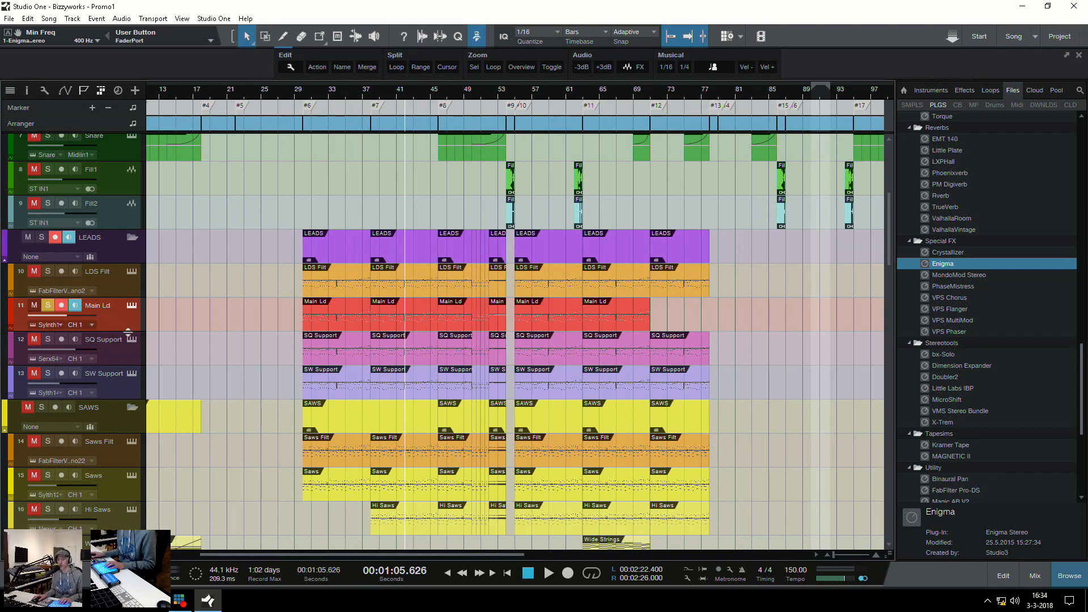
# Solo SQ Support instead of Main Ld and play it from just after marker #7
pyautogui.keyDown('ctrl'); pyautogui.click(47, 339); pyautogui.keyUp('ctrl')
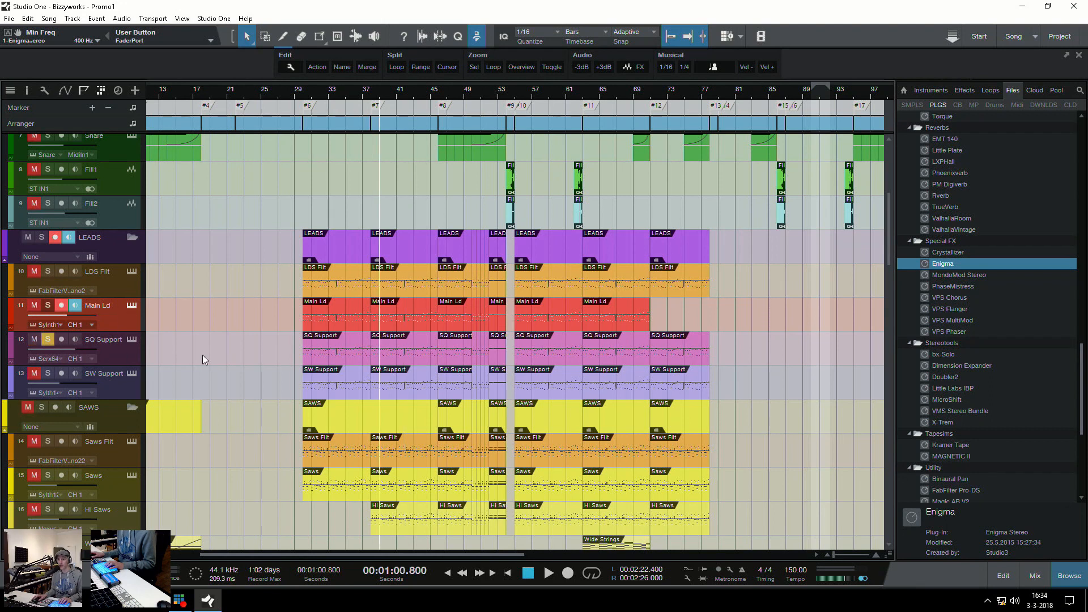
pyautogui.press('space')
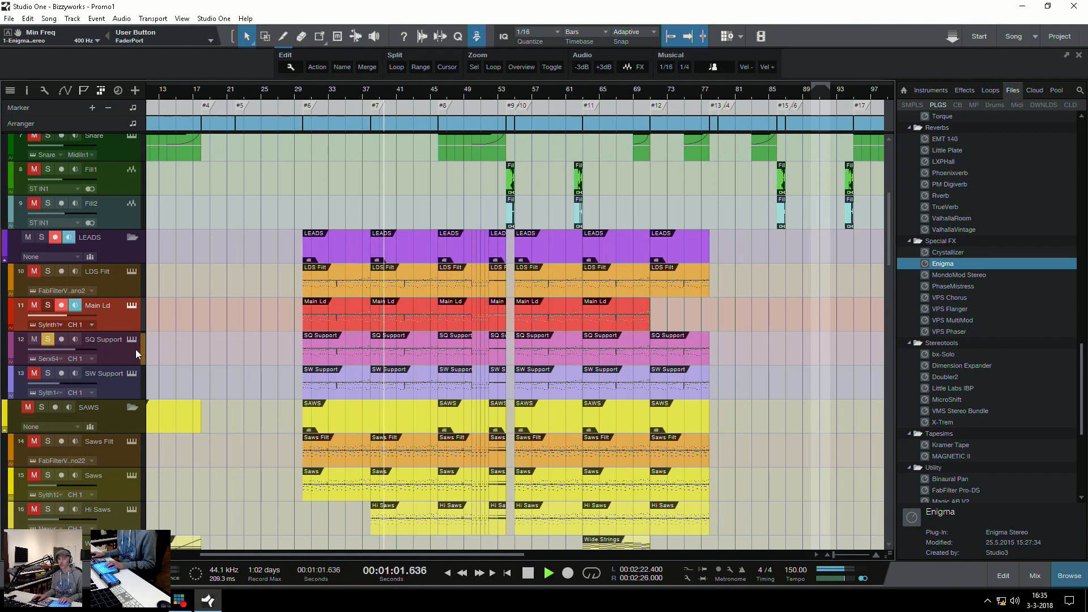
pyautogui.press('space')
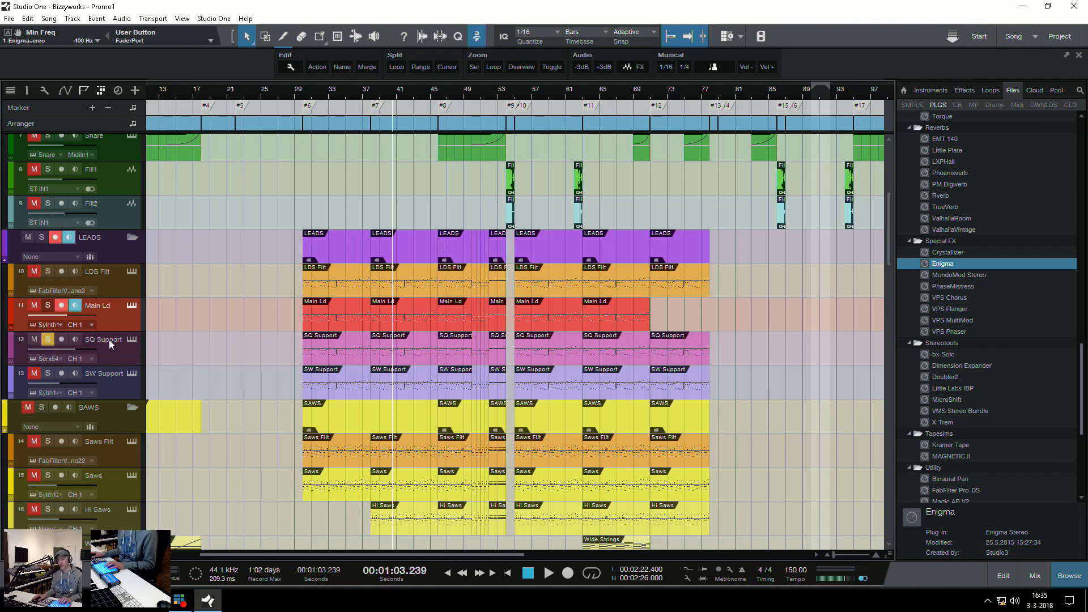
# Solo SW Support instead of SQ Support and play it from just after marker #7
pyautogui.click(47, 340)
pyautogui.click(46, 370)
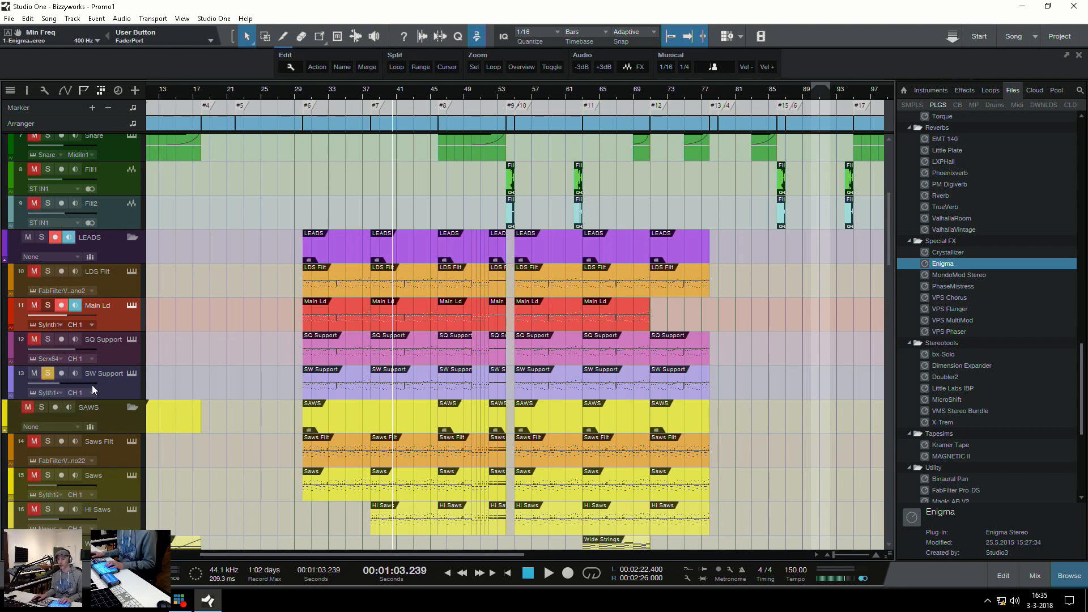
pyautogui.press('space')
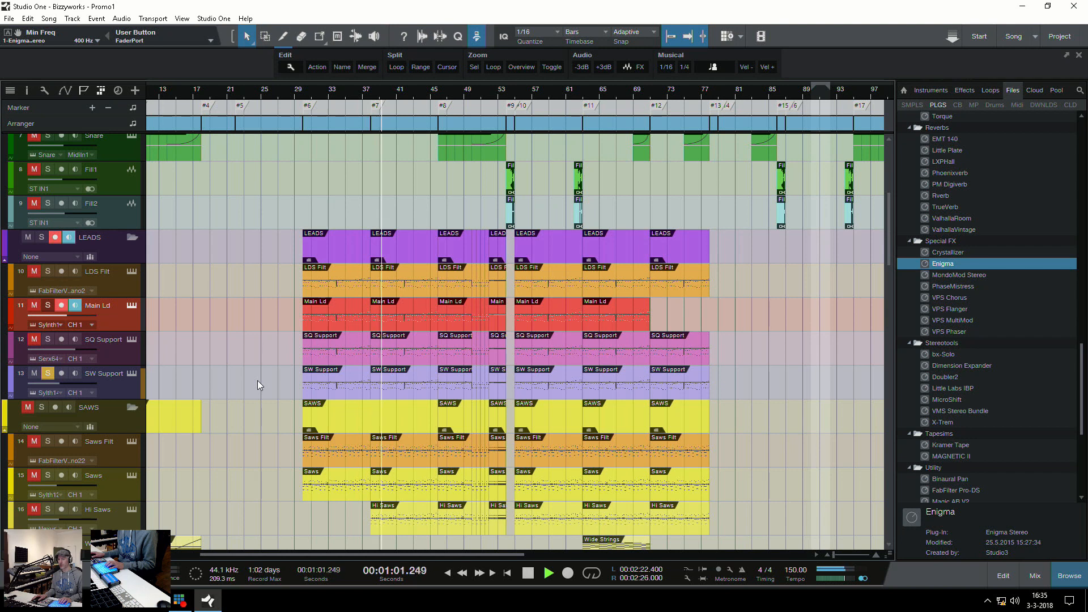
pyautogui.press('space')
# View the Sylenth1 instrument of SW Support and the Serum instrument of SQ Support, clearing the solo in between
pyautogui.click(131, 374)
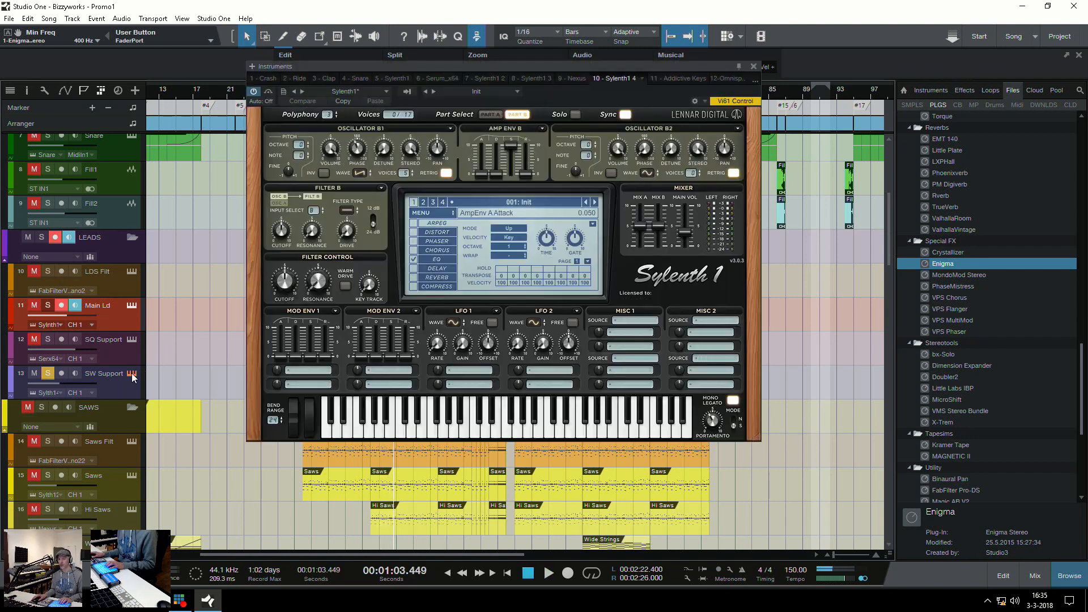
pyautogui.click(131, 375)
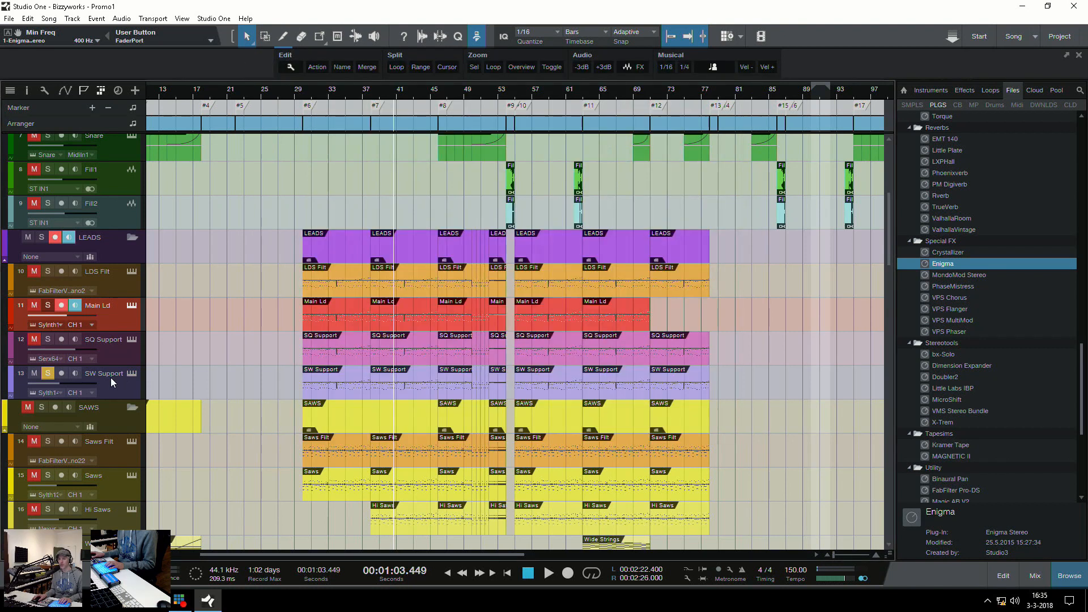
pyautogui.click(110, 378)
pyautogui.click(112, 351)
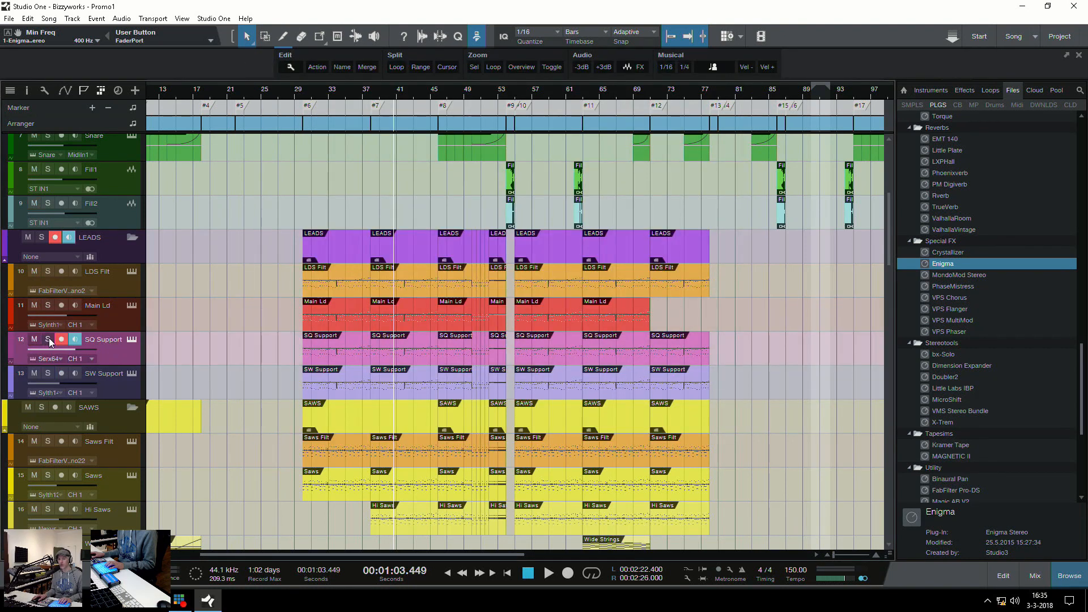
pyautogui.click(132, 340)
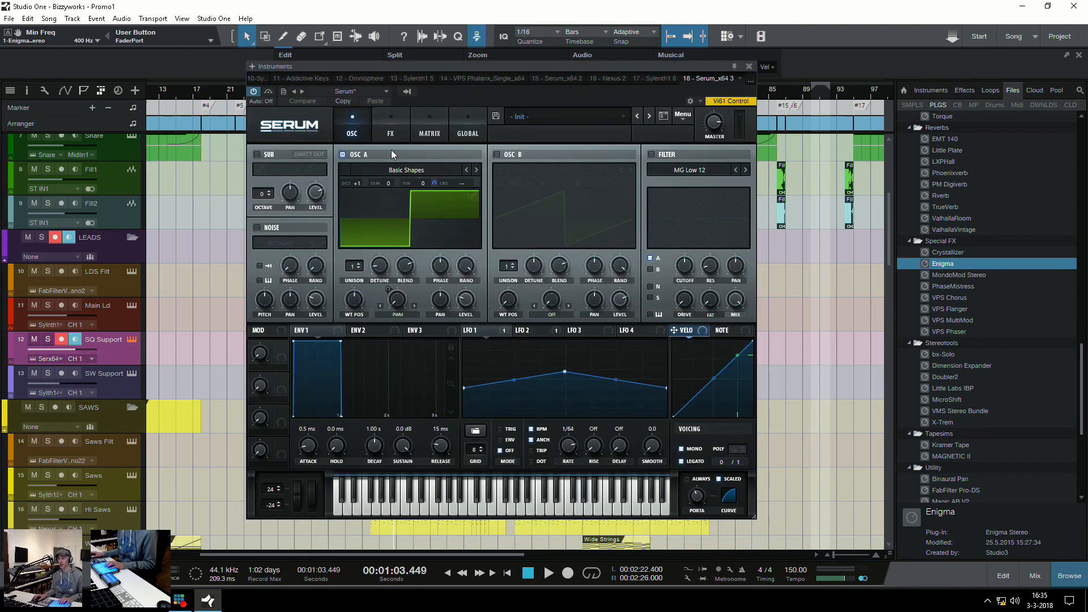
pyautogui.click(749, 66)
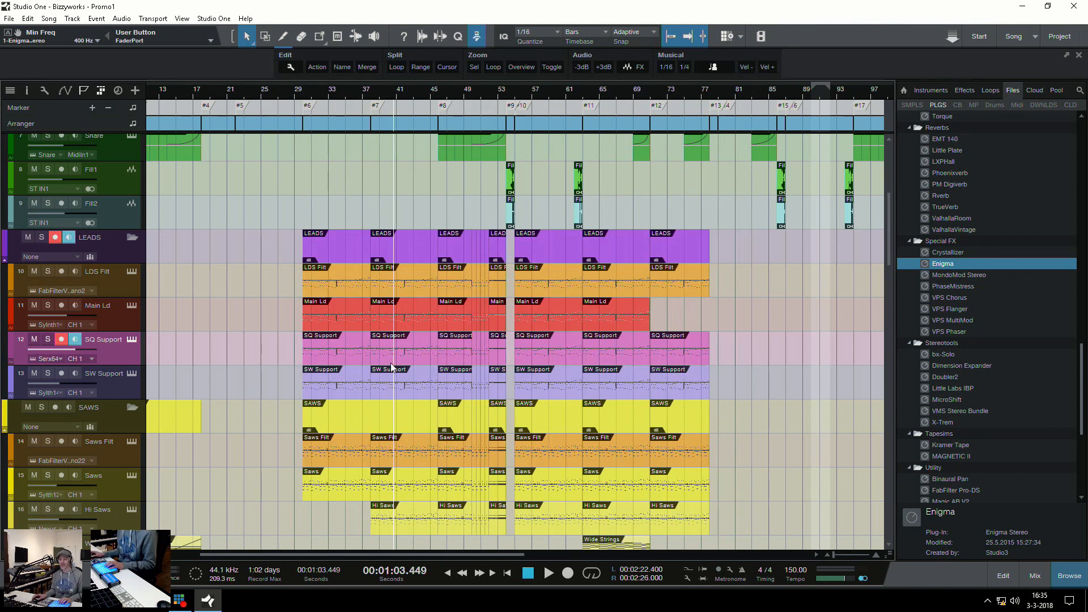
# Solo the Saws track and play it from just after marker #7
pyautogui.scroll(-3, 391, 367)
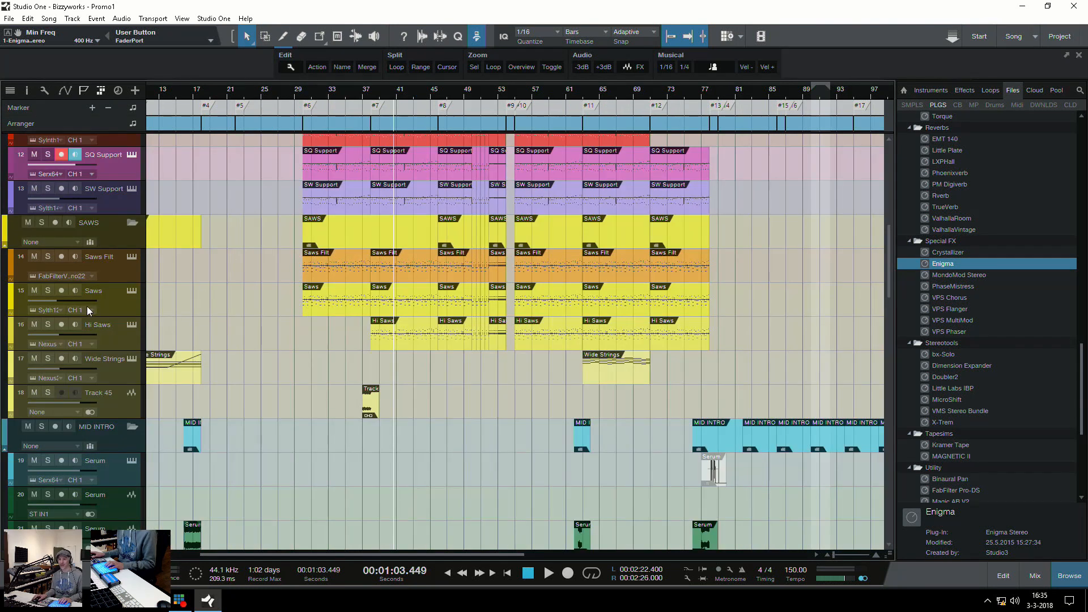
pyautogui.click(102, 311)
pyautogui.click(48, 291)
pyautogui.press('space')
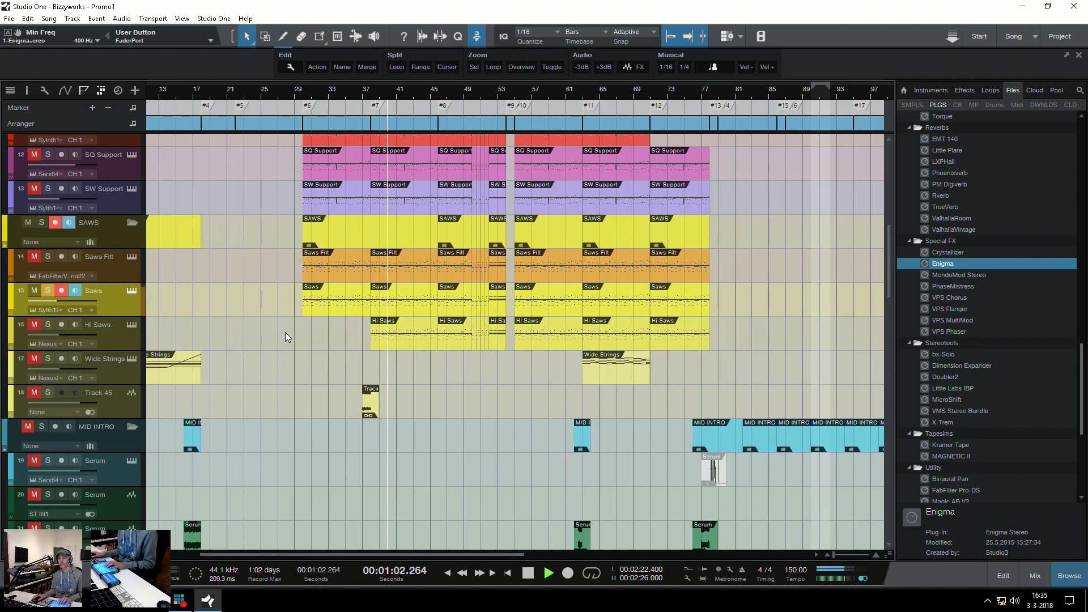
pyautogui.press('space')
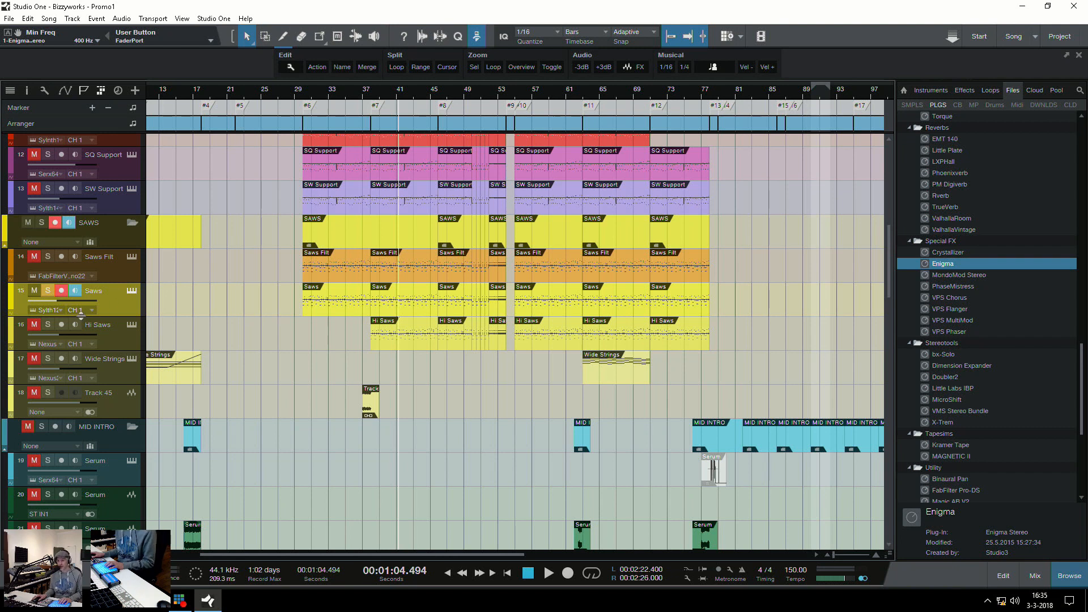
# Solo Hi Saws instead of Saws and play it from just after marker #7
pyautogui.click(48, 325)
pyautogui.press('space')
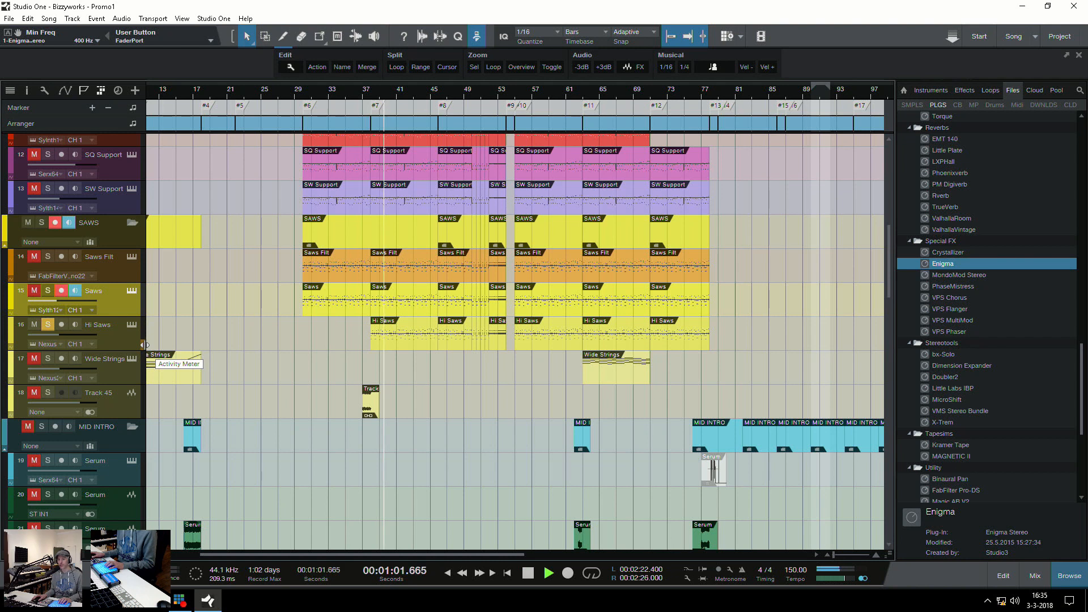
pyautogui.press('space')
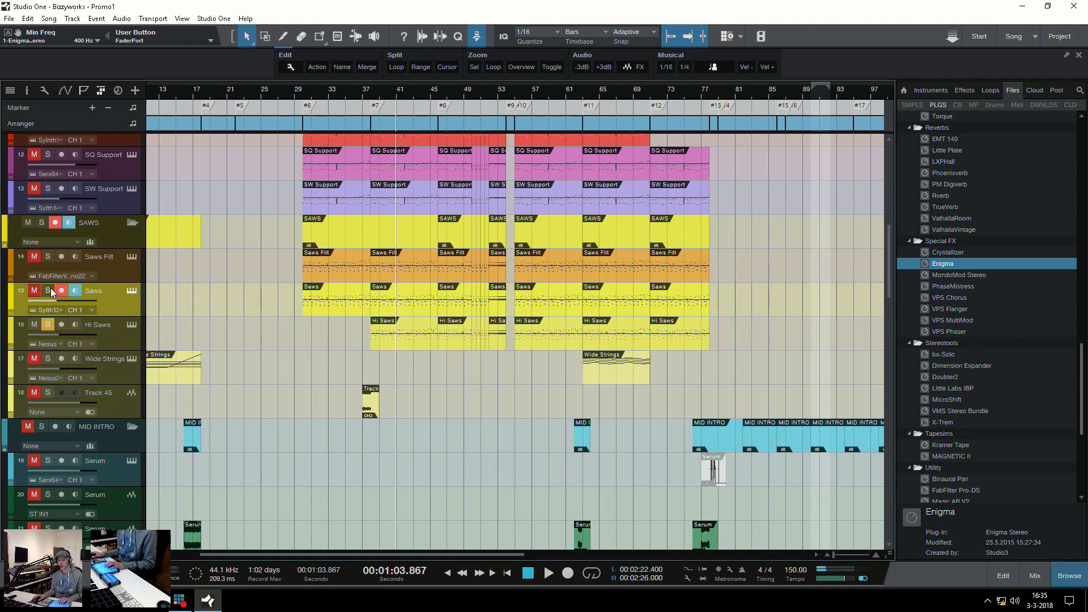
# Solo Saws together with Hi Saws and play both tracks from marker #7
pyautogui.press('KP_Subtract')
pyautogui.press('KP_Subtract')
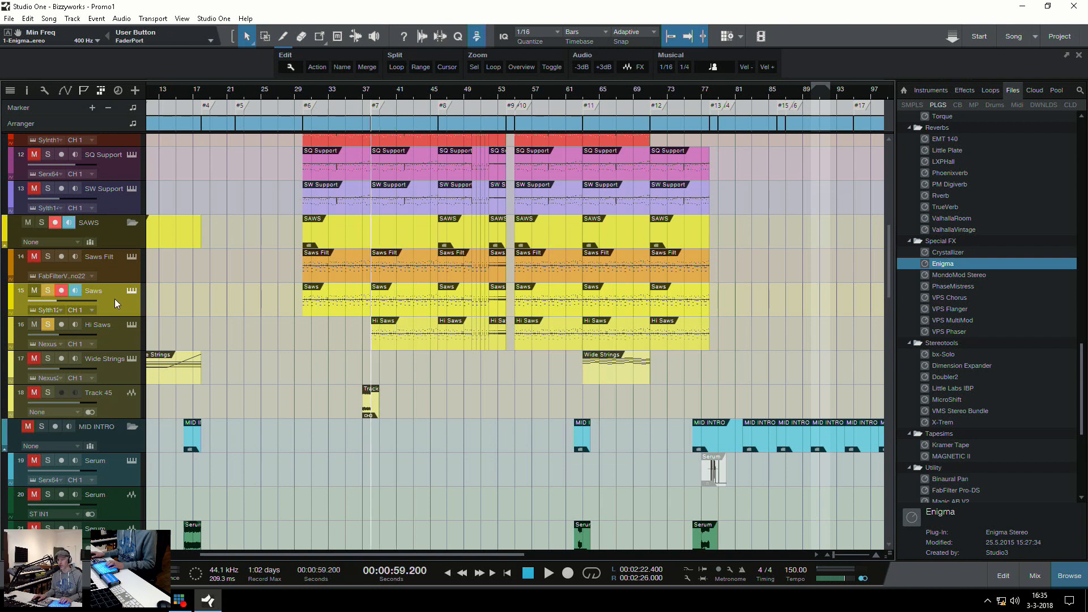
pyautogui.press('space')
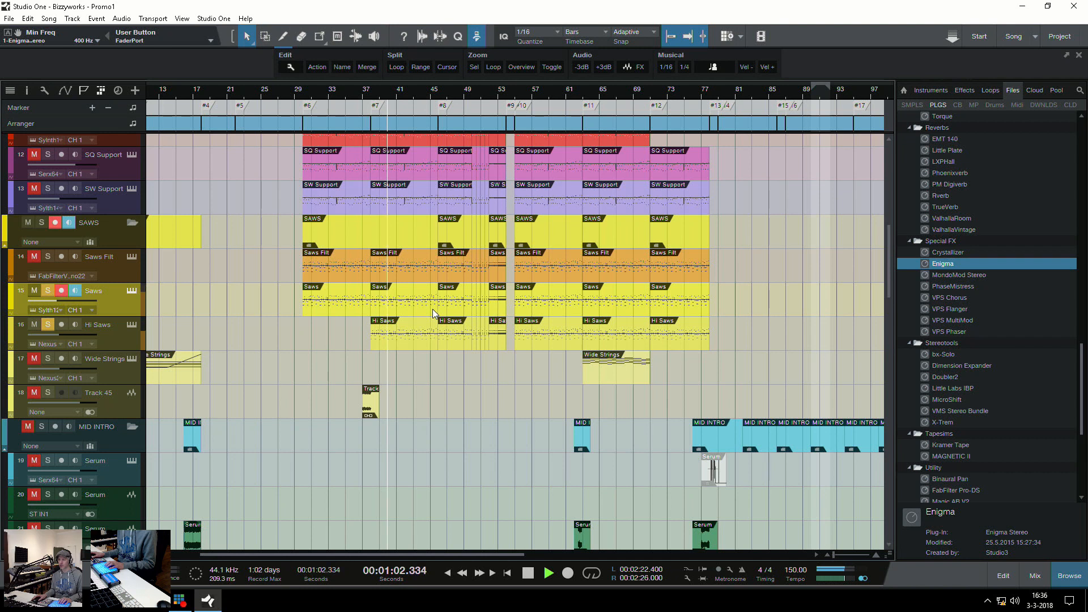
# Stop playback, returning to marker #7, and clear the solos of the Saws and Hi Saws tracks
pyautogui.press('space')
pyautogui.hotkey('shift', 'b')
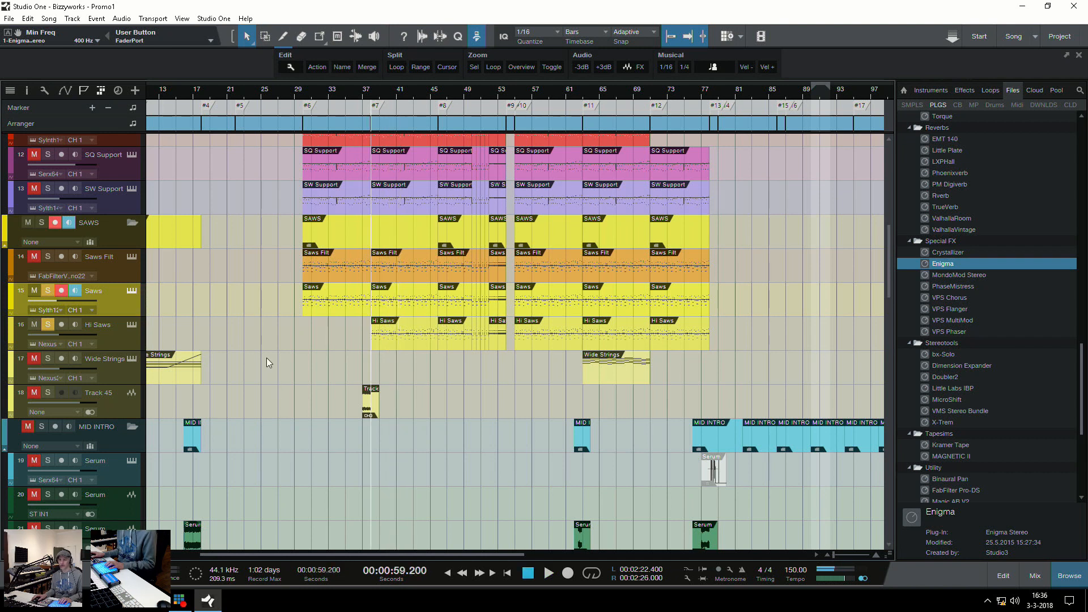
pyautogui.hotkey('shift', 's')
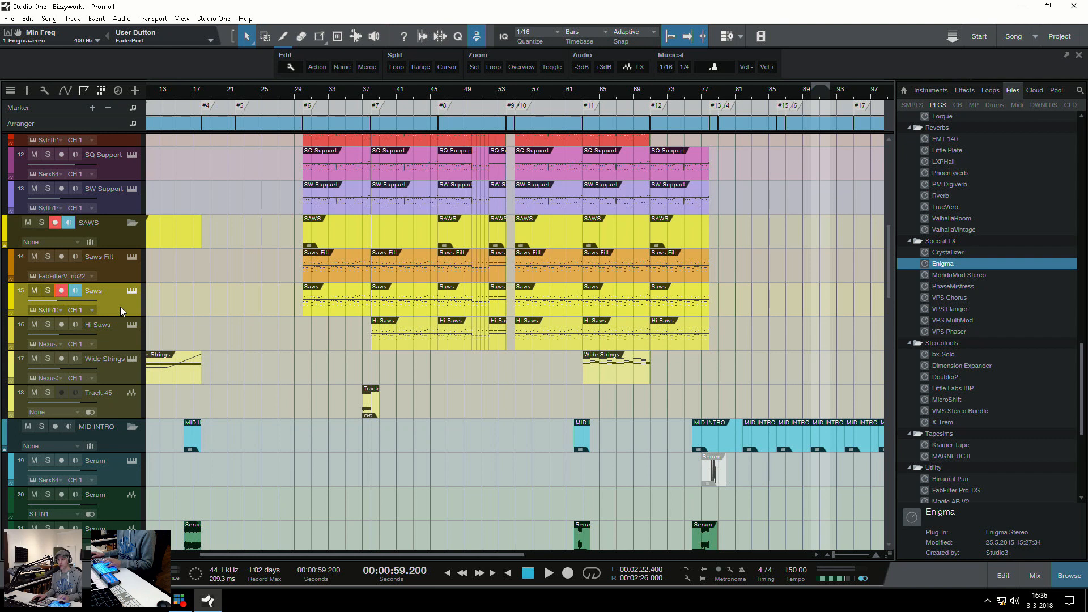
# View the Saws channel's three insert effects in the mixer: FabFilter Pro-Q 2, Unfiltered Audio Dent and the second FabFilter Pro-Q 2
pyautogui.press('F3')
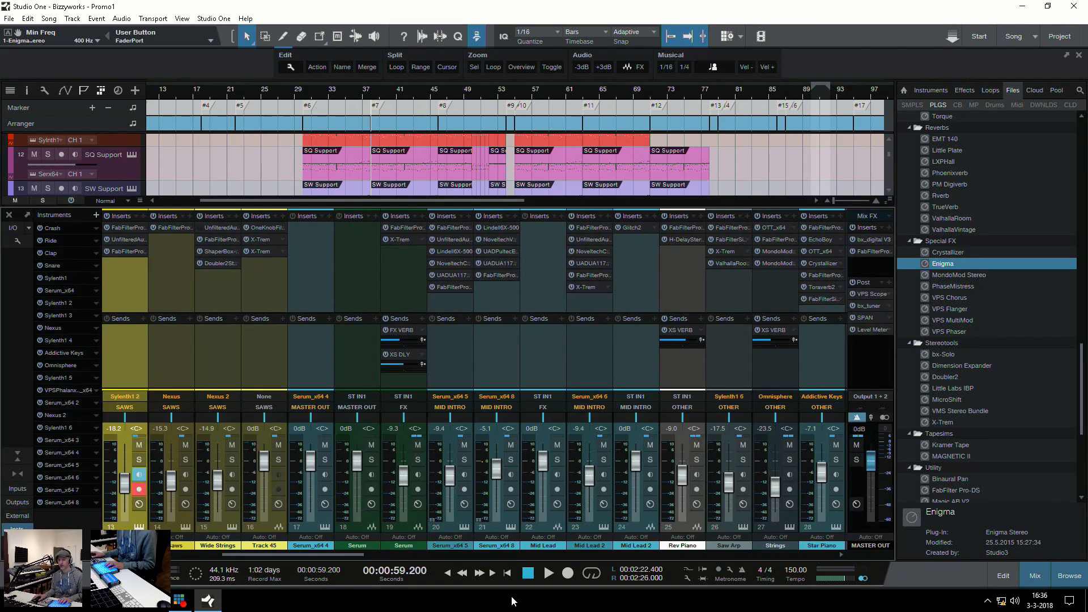
pyautogui.moveTo(283, 553); pyautogui.dragTo(253, 556)
pyautogui.click(291, 227)
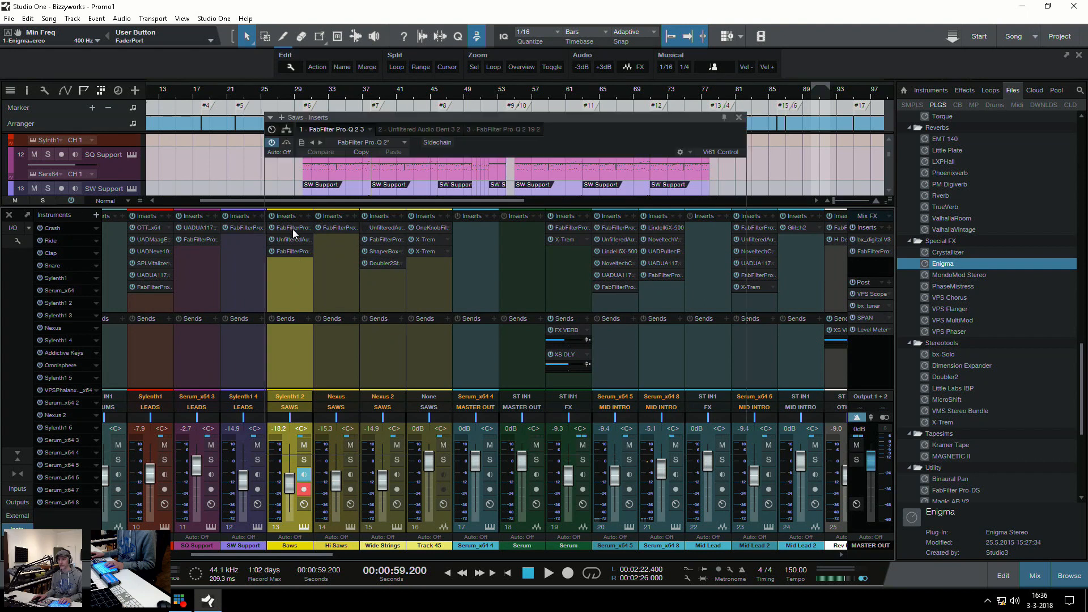
pyautogui.moveTo(499, 80); pyautogui.dragTo(499, 81)
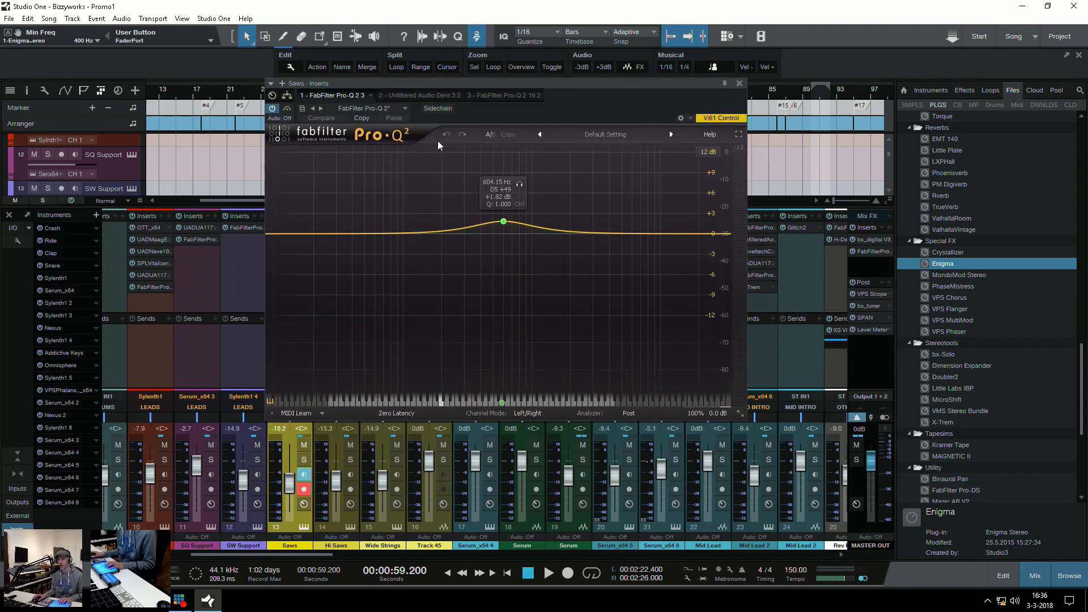
pyautogui.click(410, 95)
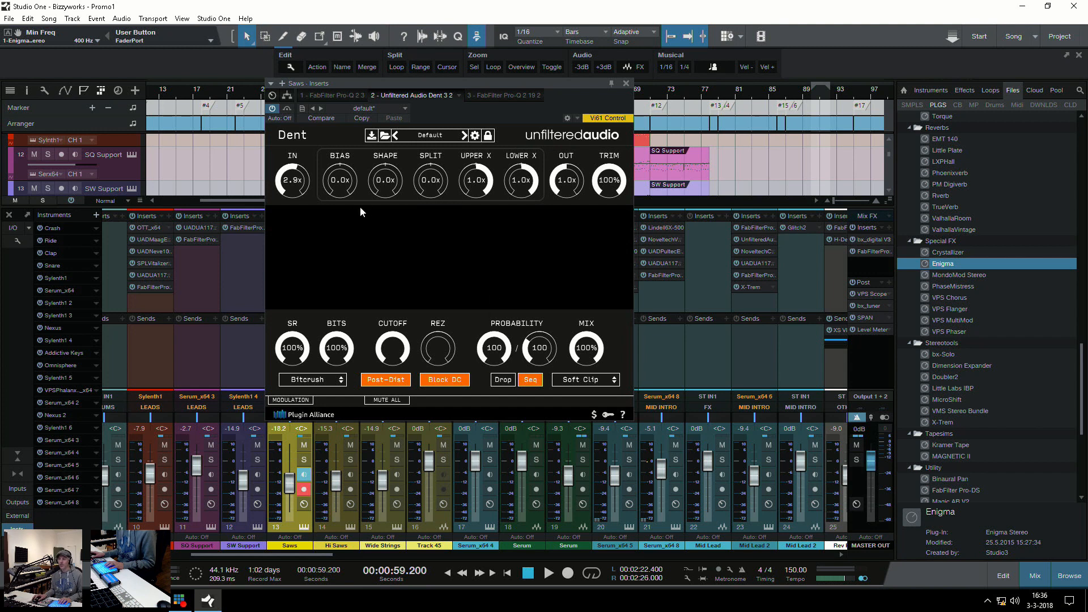
pyautogui.click(498, 96)
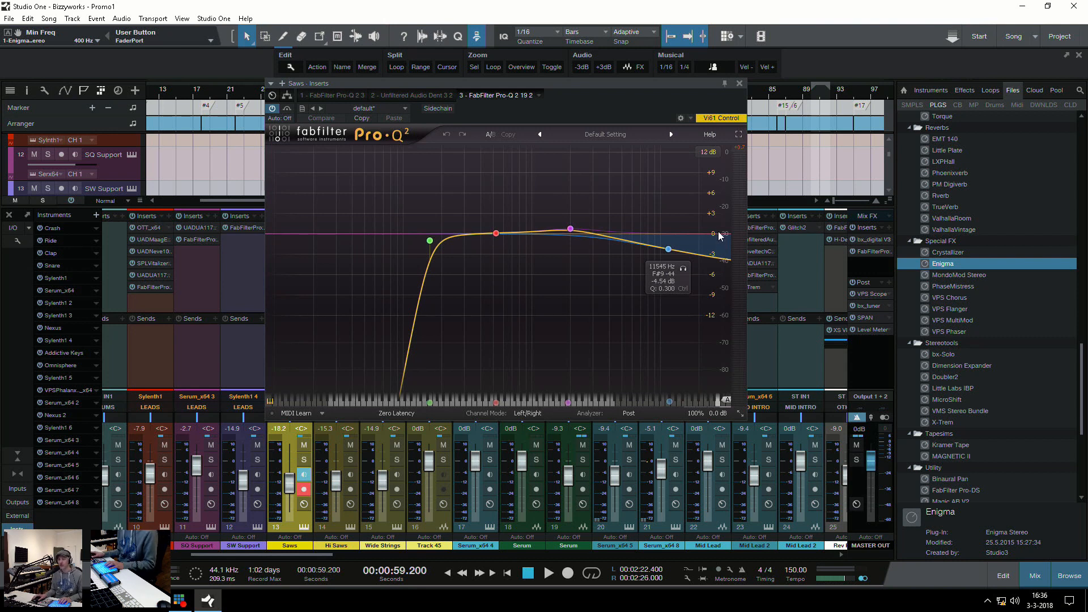
pyautogui.click(740, 83)
# View the FabFilter Pro-Q 2 insert on the Hi Saws channel
pyautogui.click(316, 363)
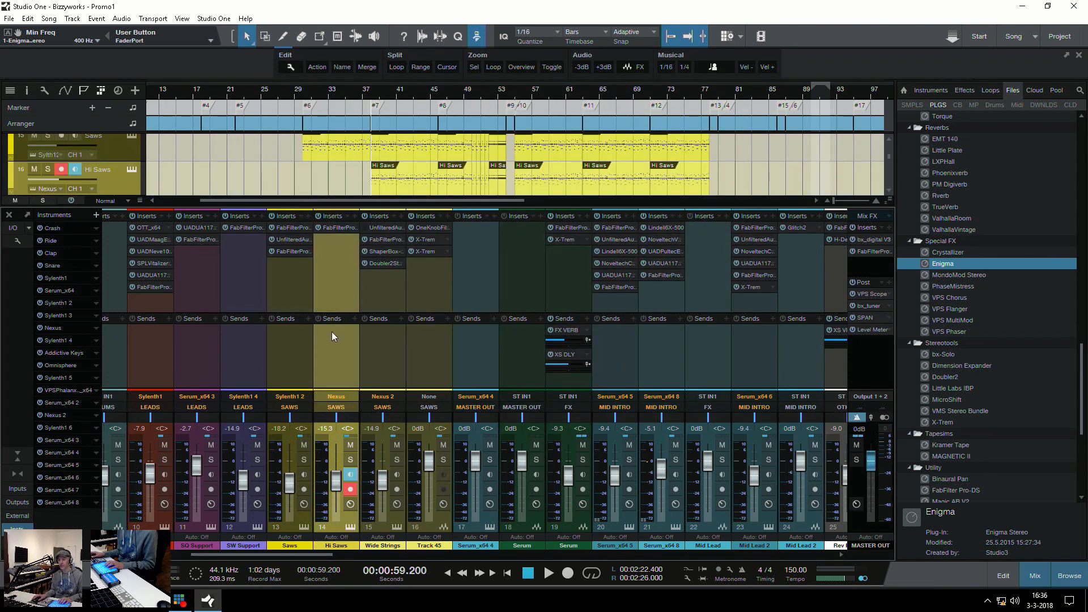
pyautogui.click(334, 228)
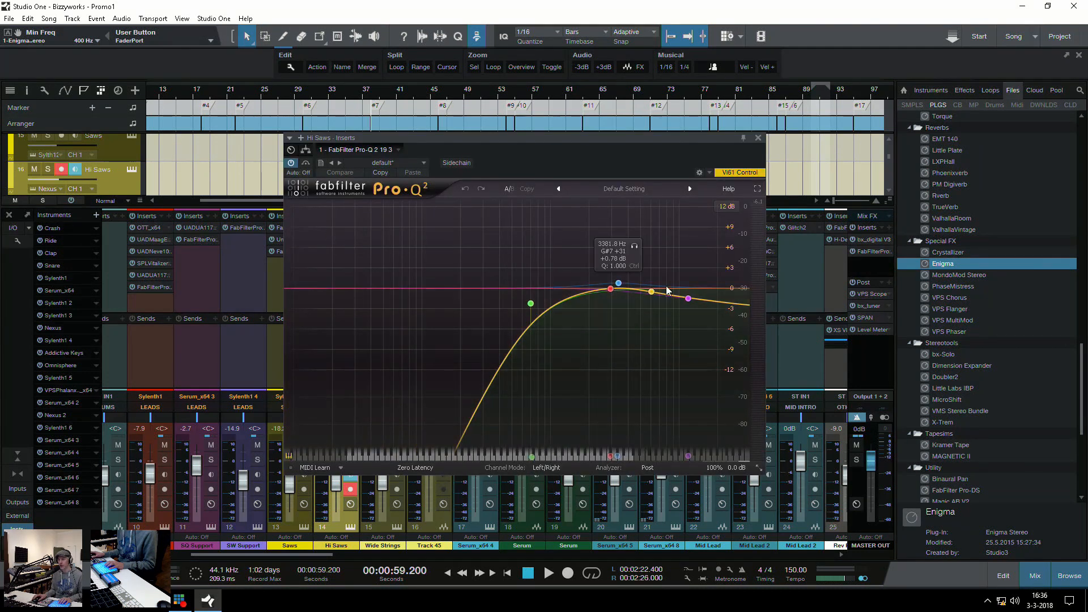
pyautogui.click(759, 138)
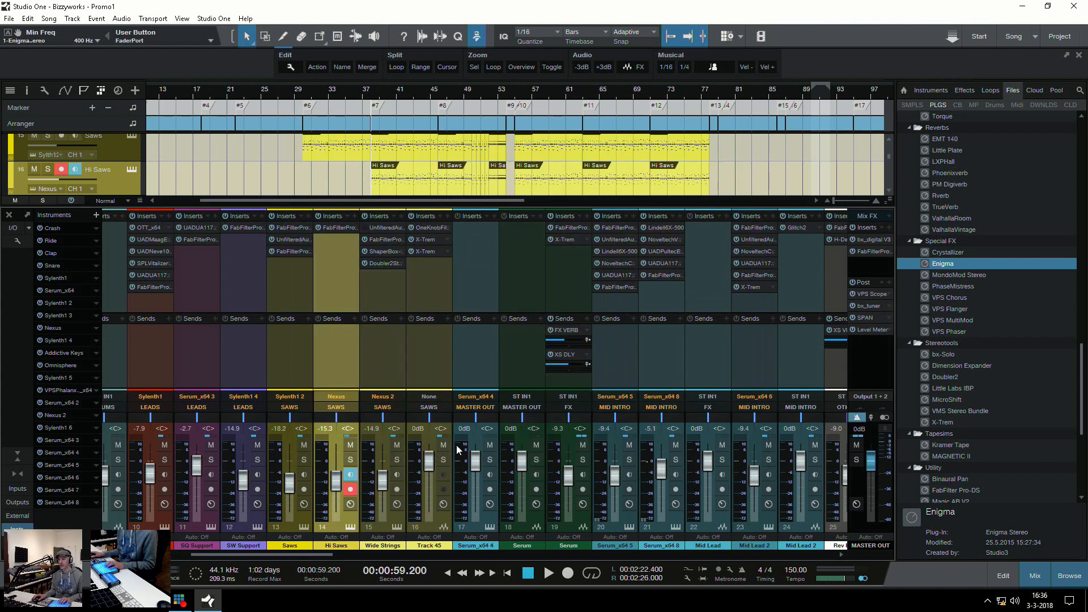
# Solo Wide Strings and Hi Saws, play them from marker #7, and add Saws to the solo during playback
pyautogui.click(396, 460)
pyautogui.click(350, 460)
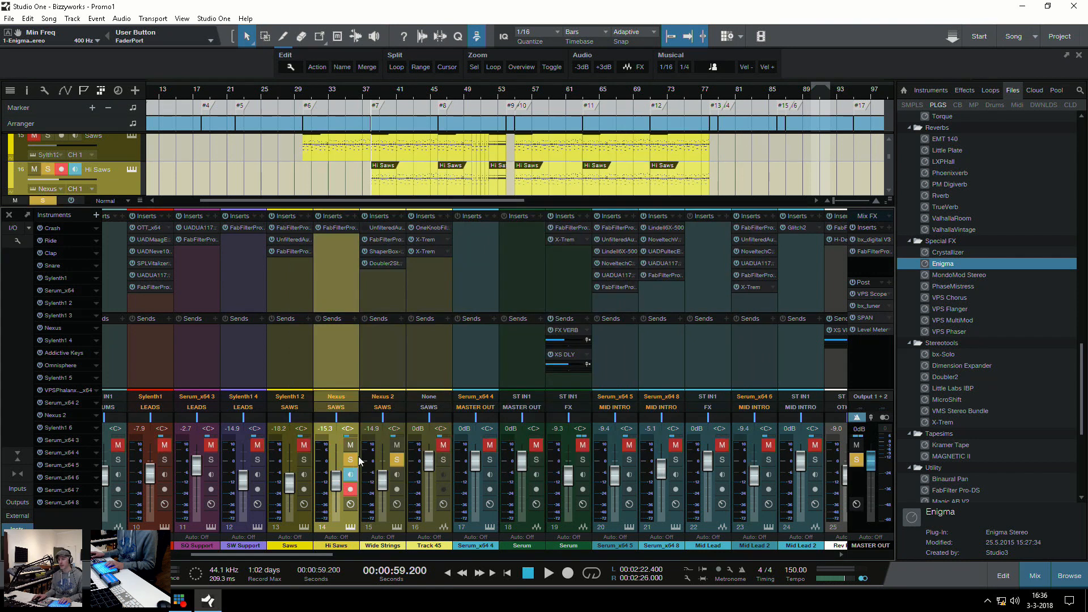
pyautogui.press('space')
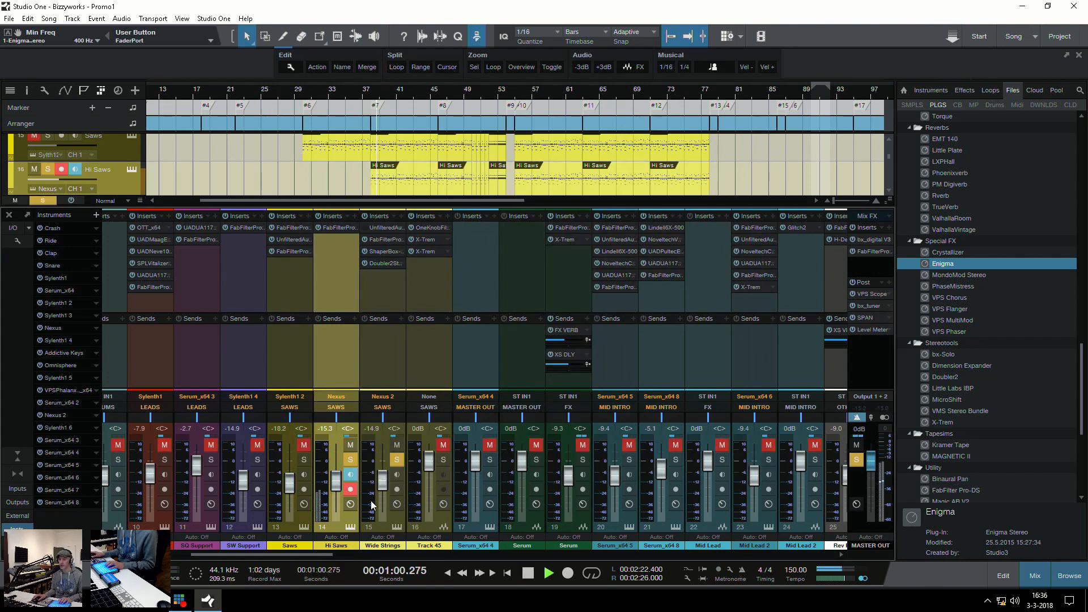
pyautogui.click(304, 460)
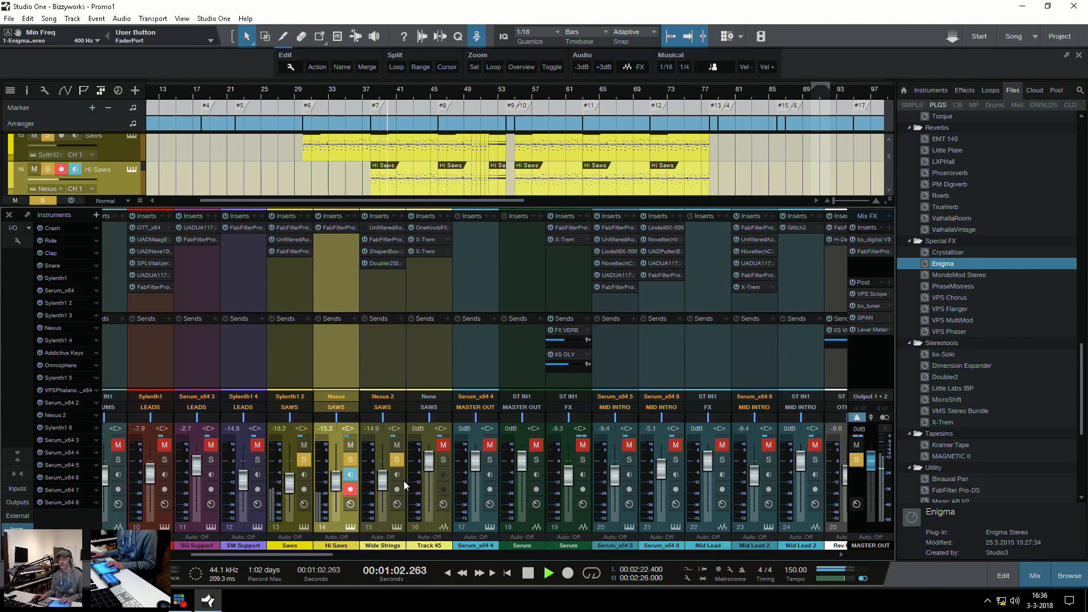
pyautogui.press('space')
pyautogui.press('F3')
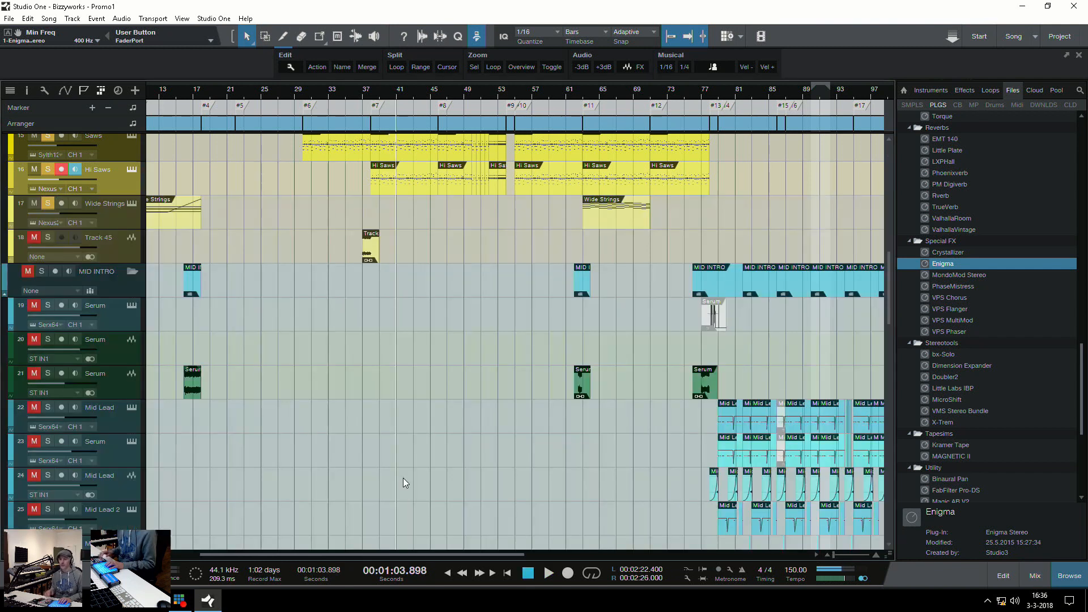
# View the VMS Stereo Bundle insert on the SAWS bus channel in the mixer
pyautogui.press('F3')
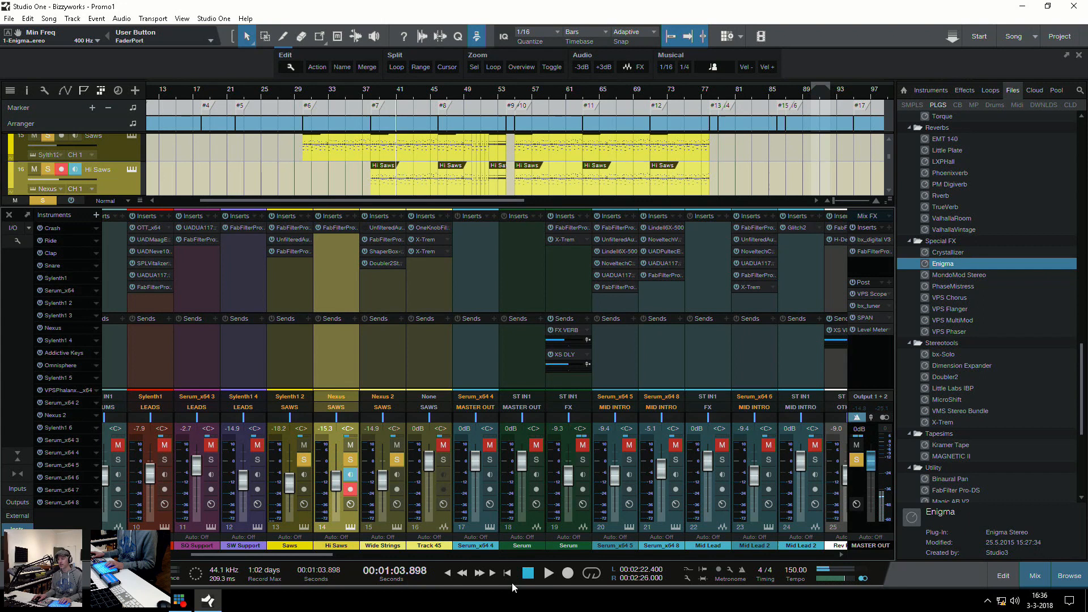
pyautogui.moveTo(309, 553); pyautogui.dragTo(815, 547)
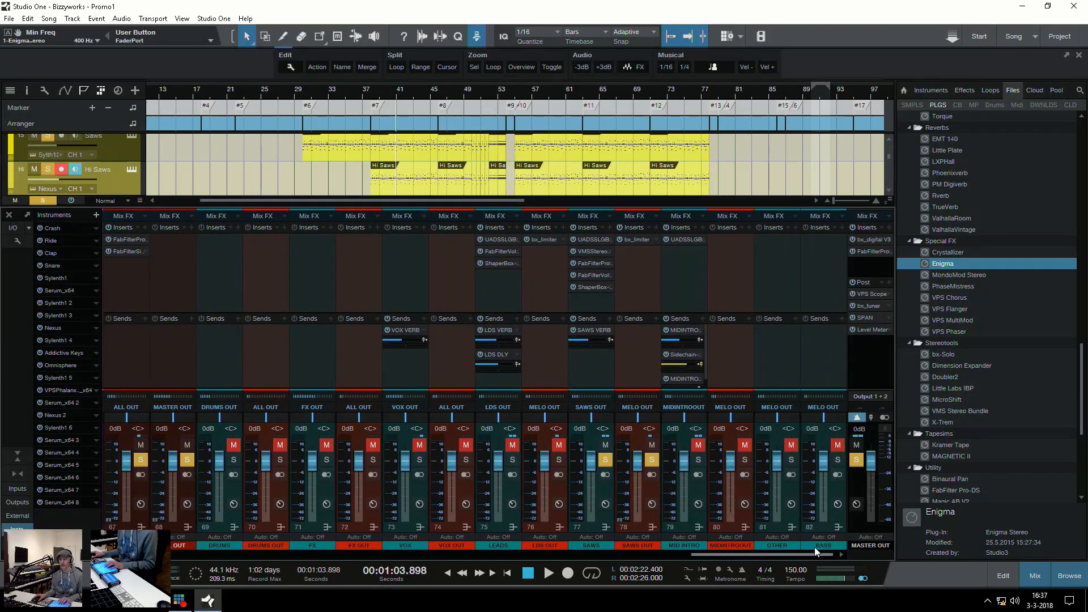
pyautogui.click(598, 381)
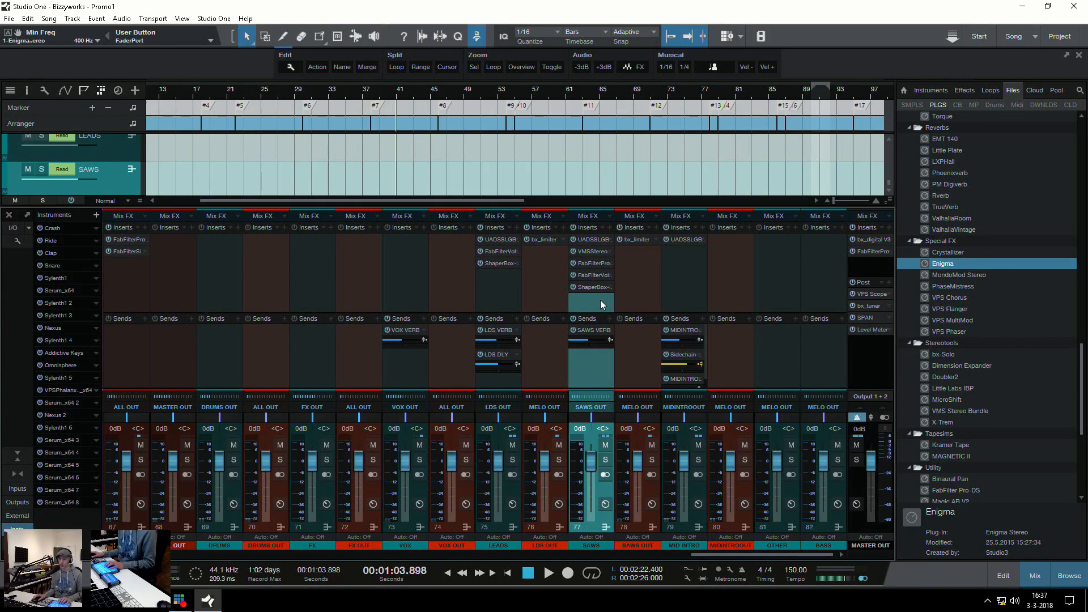
pyautogui.click(590, 251)
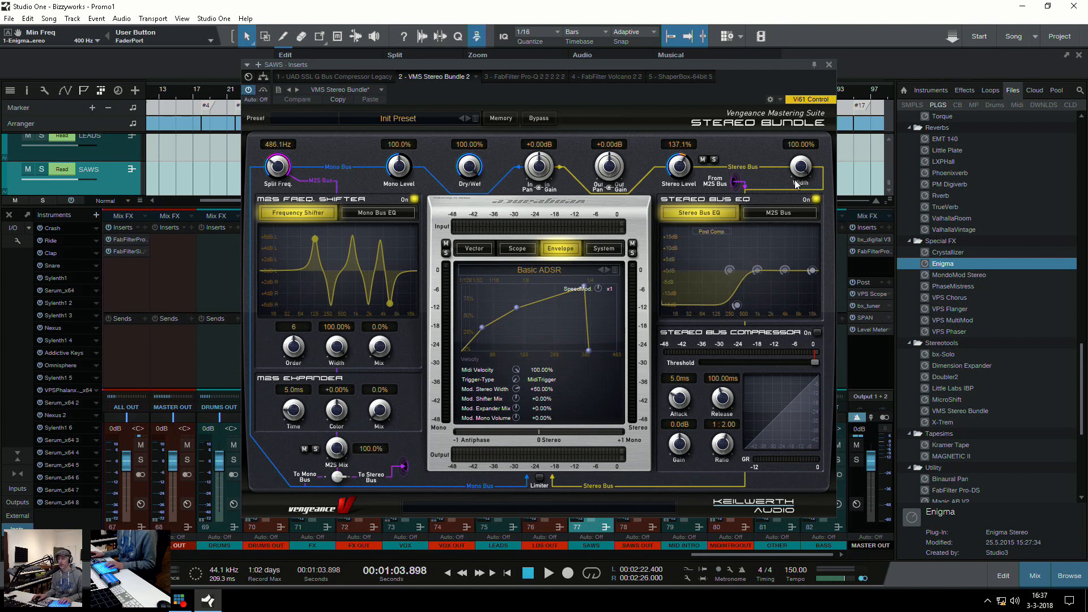
pyautogui.click(829, 65)
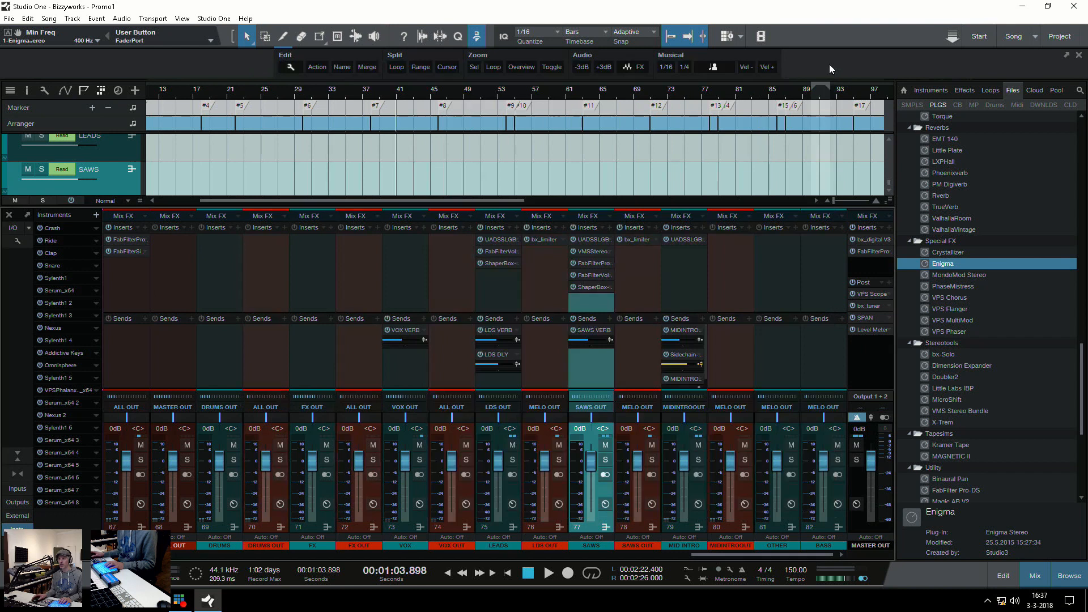
pyautogui.press('F3')
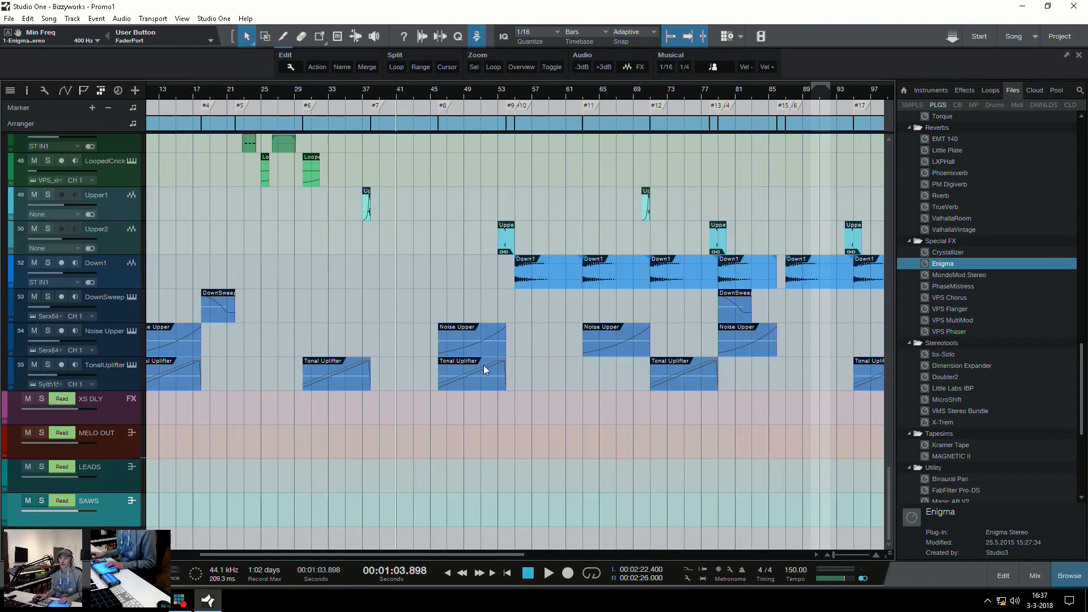
# Select the first LDS Filt part at marker #6 and view the FabFilter Volcano 2 that its track controls
pyautogui.scroll(15, 370, 331)
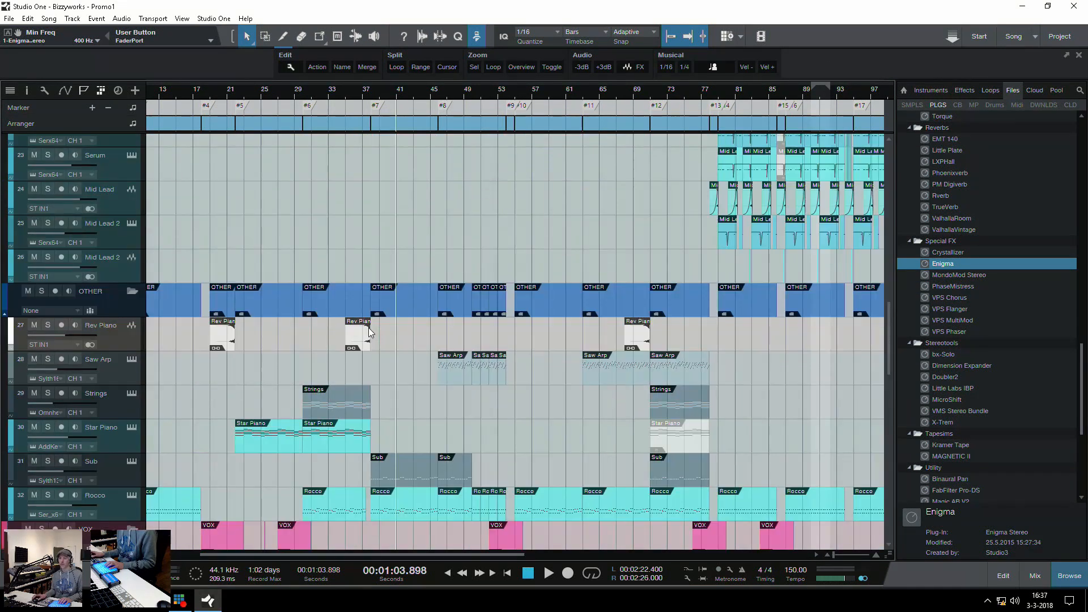
pyautogui.scroll(6, 368, 327)
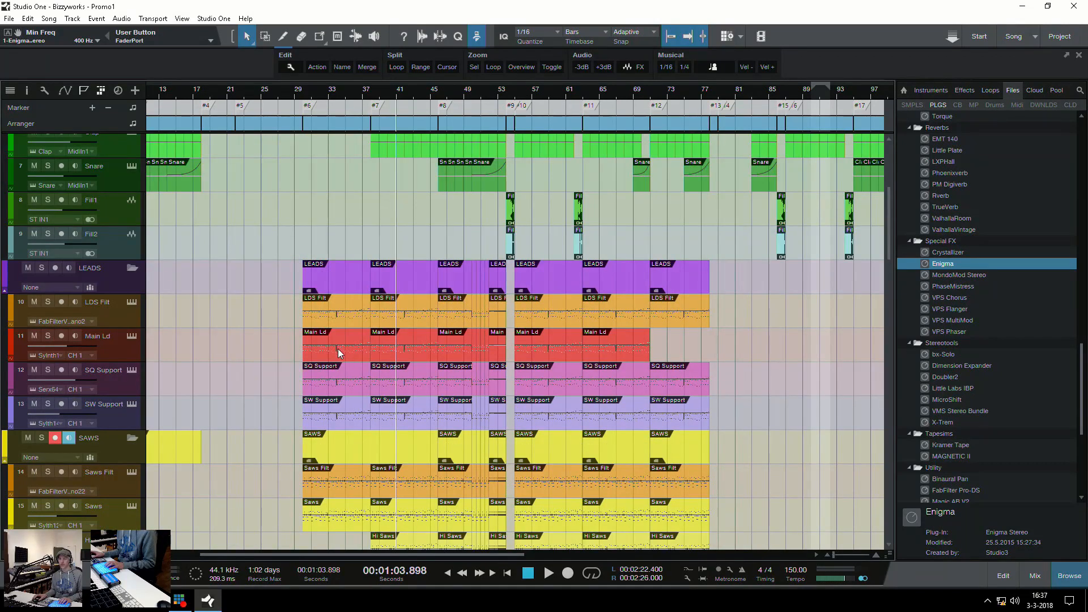
pyautogui.click(326, 315)
pyautogui.click(260, 262)
pyautogui.press('e')
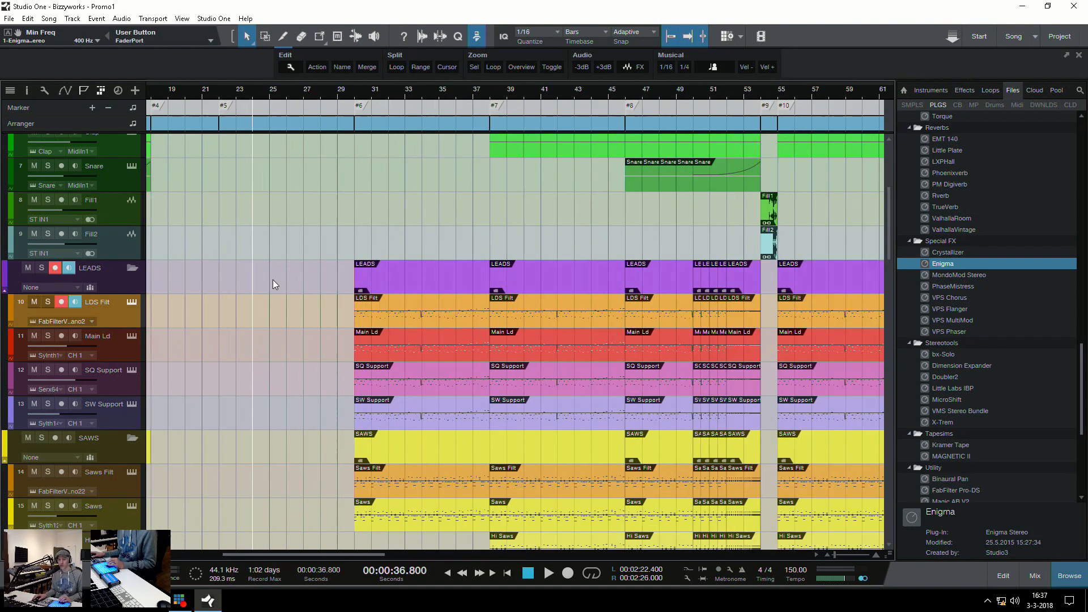
pyautogui.click(363, 313)
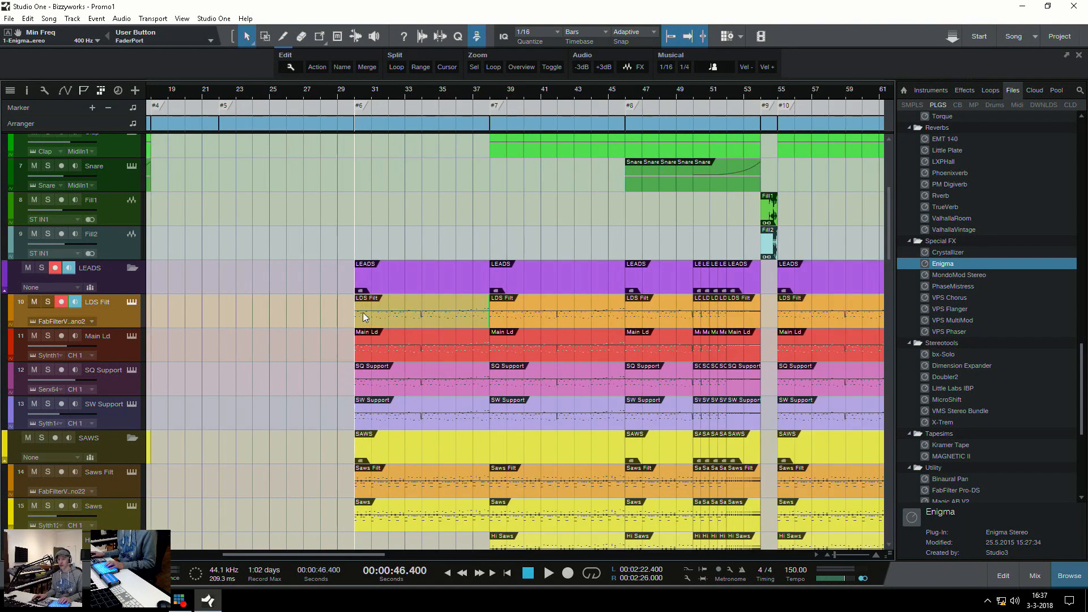
pyautogui.click(129, 302)
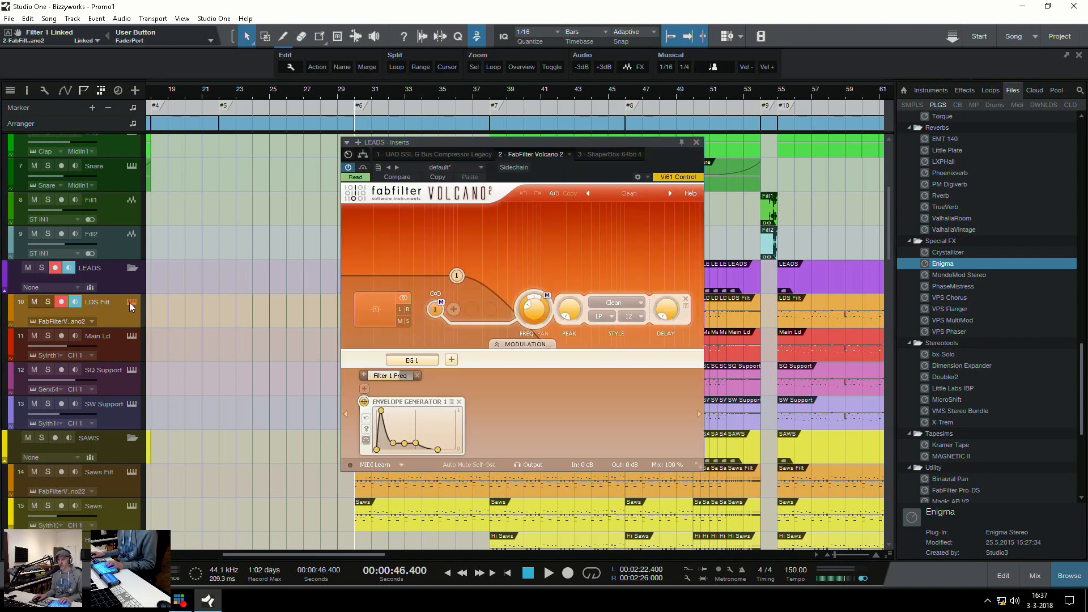
pyautogui.moveTo(549, 144); pyautogui.dragTo(521, 92)
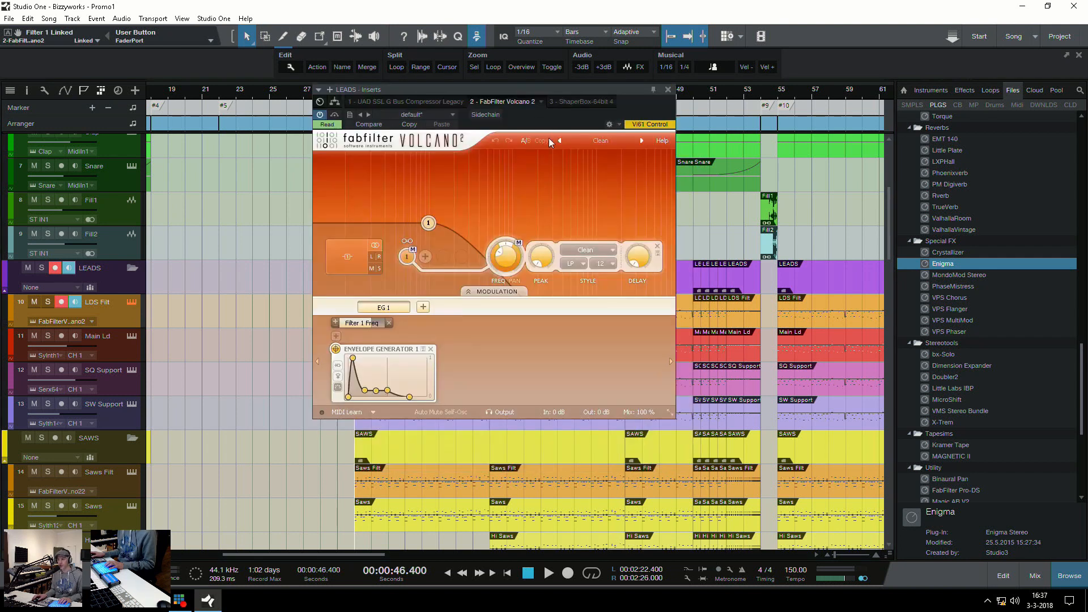
pyautogui.click(668, 90)
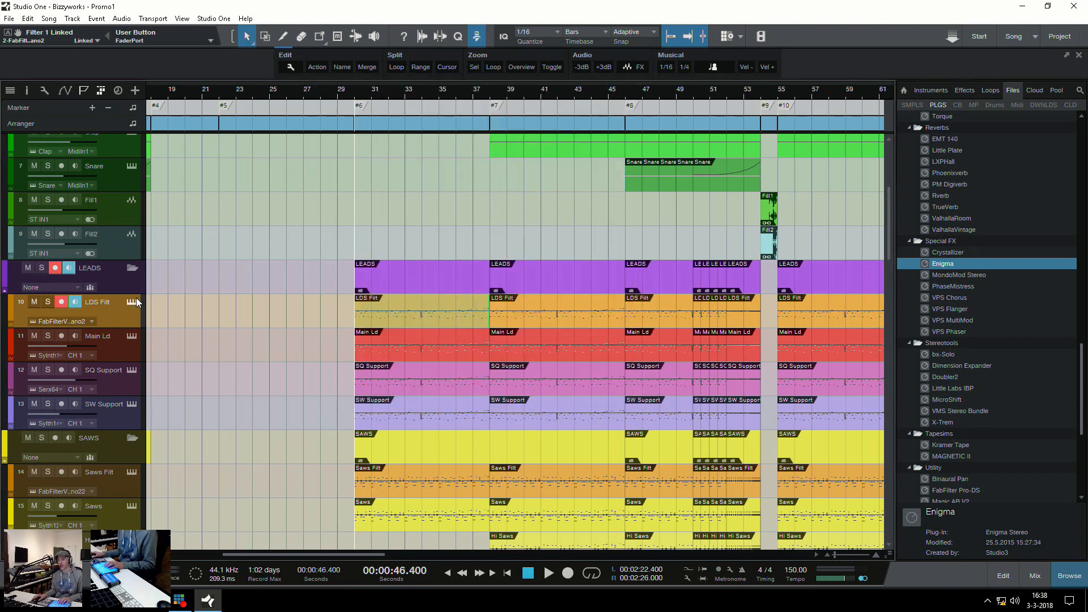
# Solo LDS Filt, Main Ld, SQ Support and SW Support and play them from marker #6
pyautogui.click(48, 301)
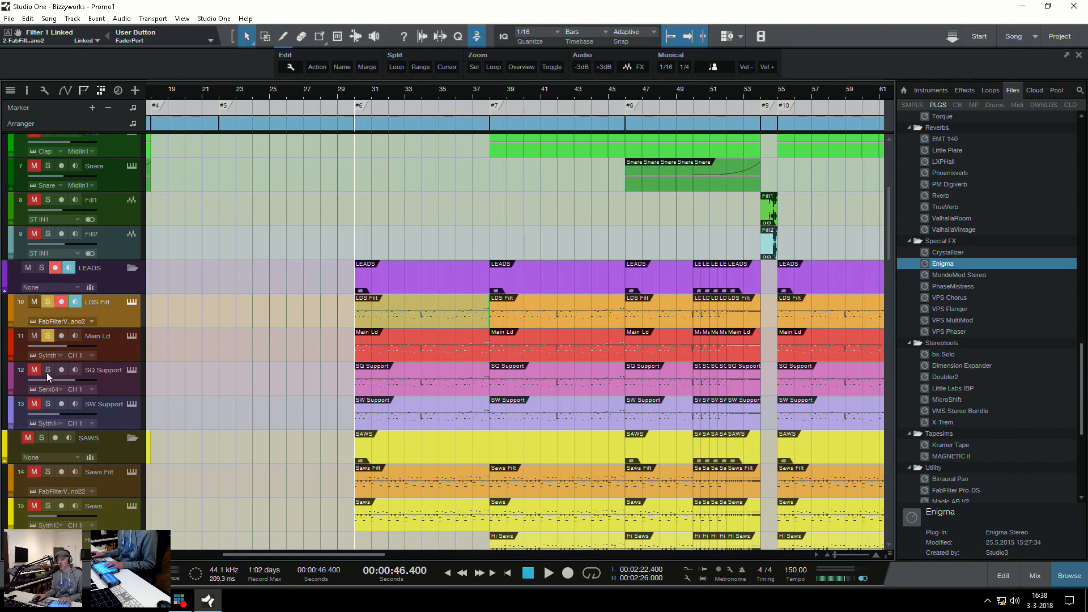
pyautogui.click(49, 404)
pyautogui.press('space')
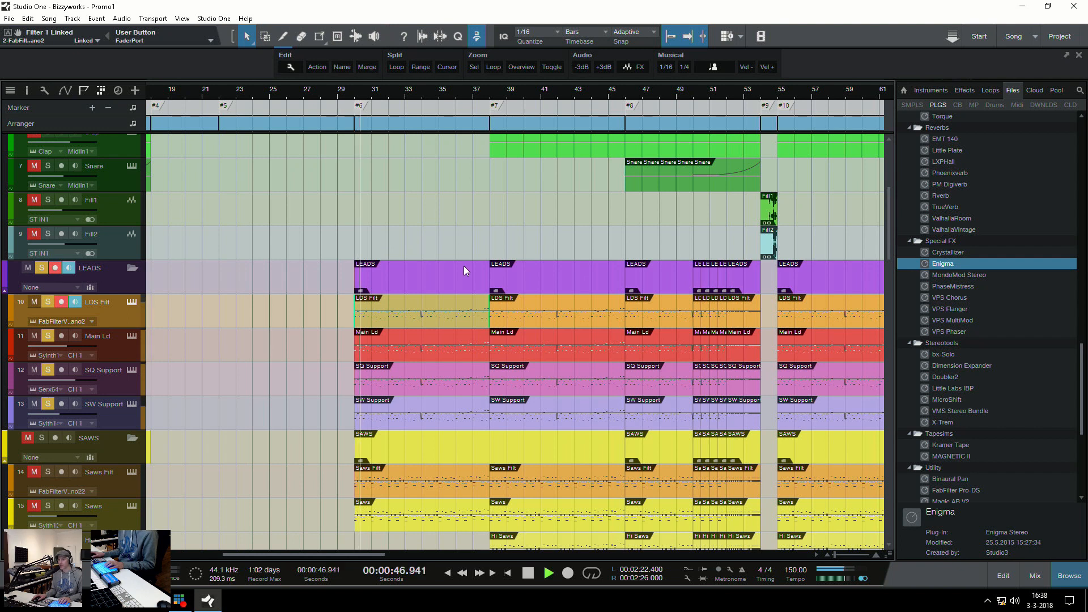
pyautogui.press('space')
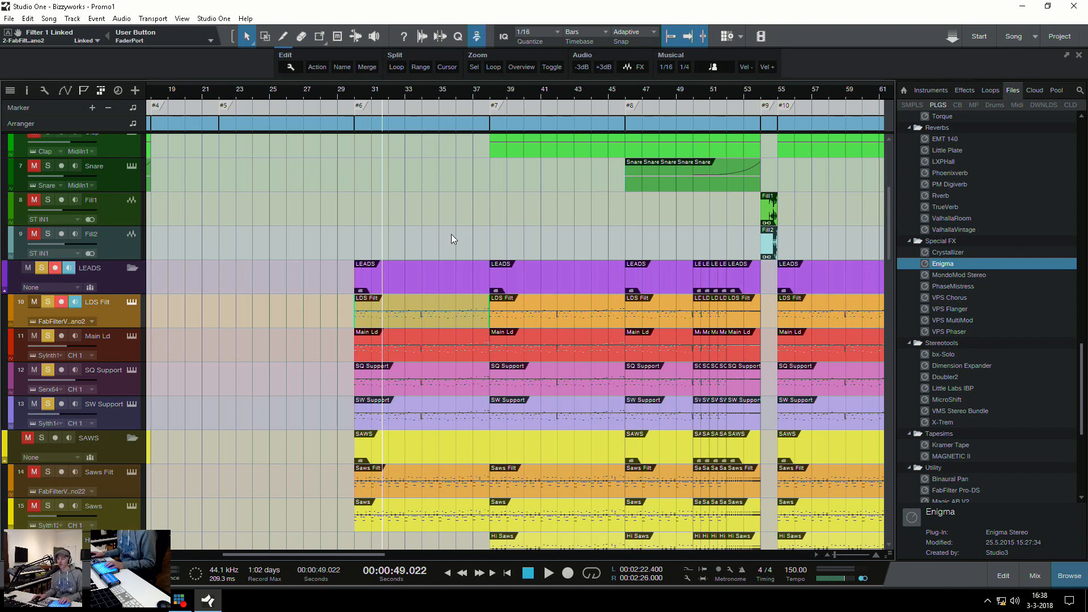
# Place the playhead just before marker #7 on the timeline
pyautogui.press('w')
pyautogui.press('w')
pyautogui.click(301, 236)
pyautogui.press('e')
pyautogui.press('e')
pyautogui.press('e')
pyautogui.press('e')
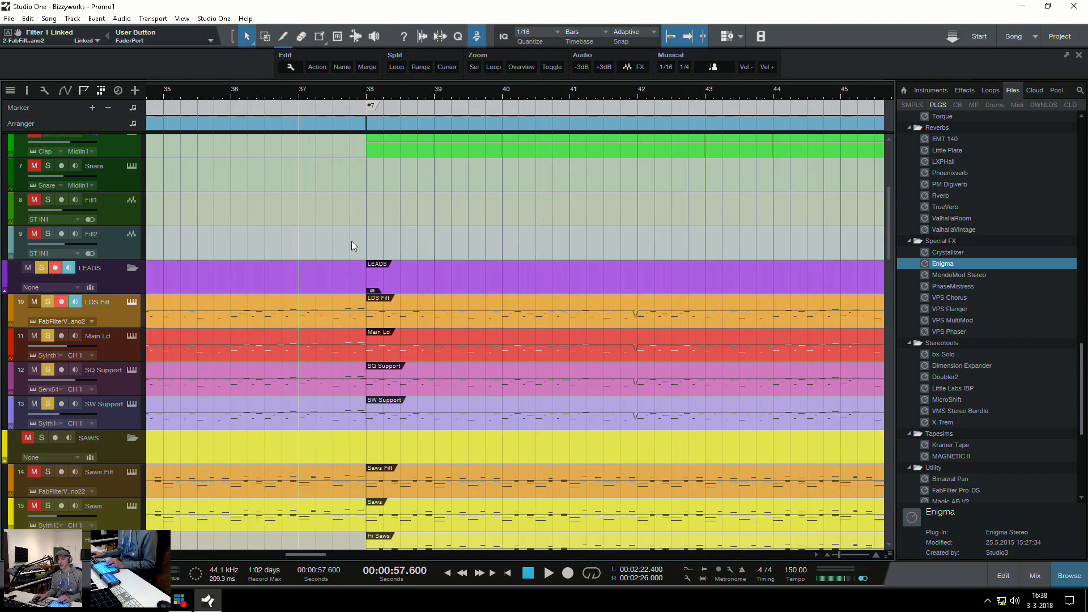
pyautogui.press('w')
pyautogui.press('w')
pyautogui.press('w')
pyautogui.press('w')
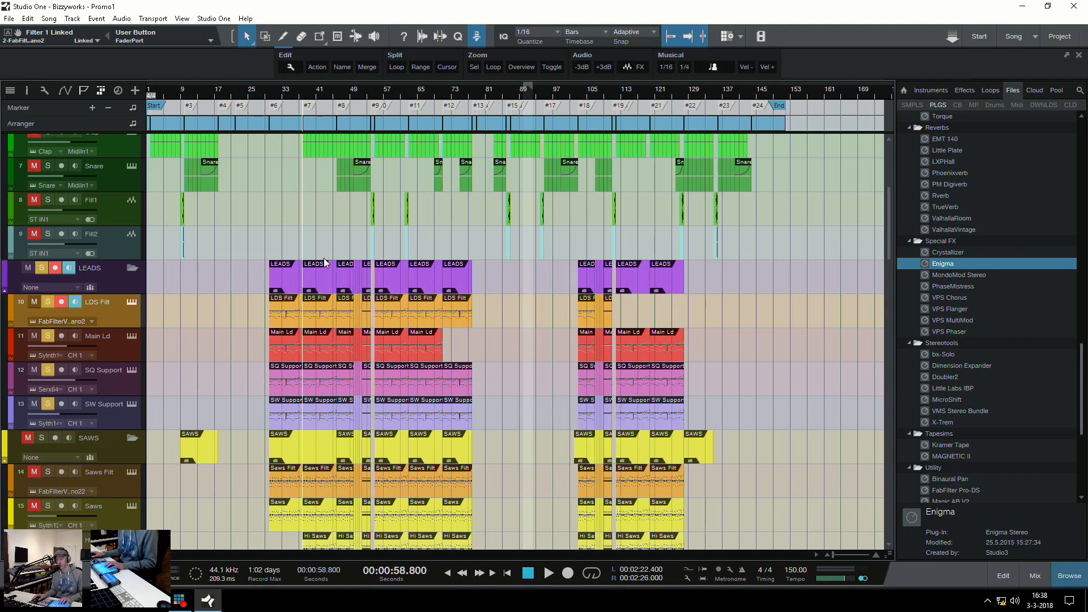
pyautogui.press('e')
pyautogui.press('e')
# Clear all solos and view the FabFilter Volcano 2 insert on the SAWS bus that the Saws Filt track controls
pyautogui.scroll(-5, 362, 338)
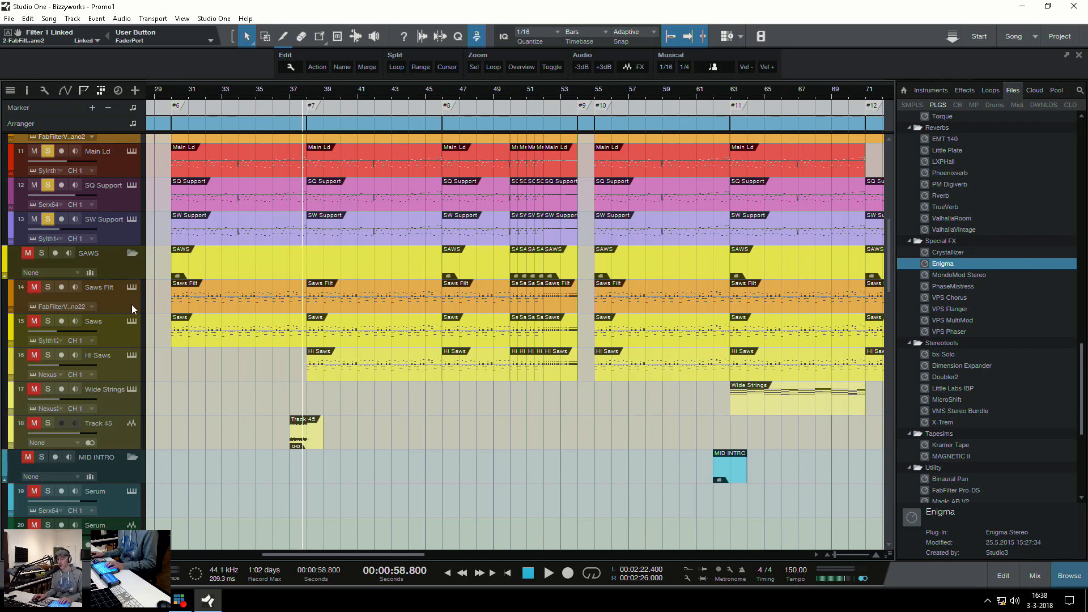
pyautogui.hotkey('ctrl', 'shift', 's')
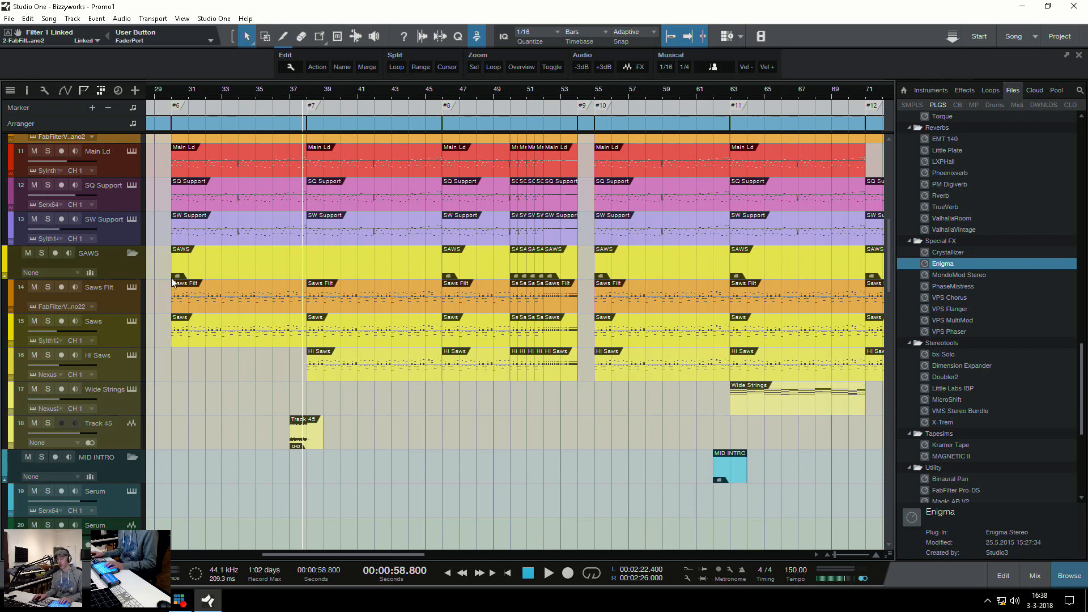
pyautogui.click(131, 288)
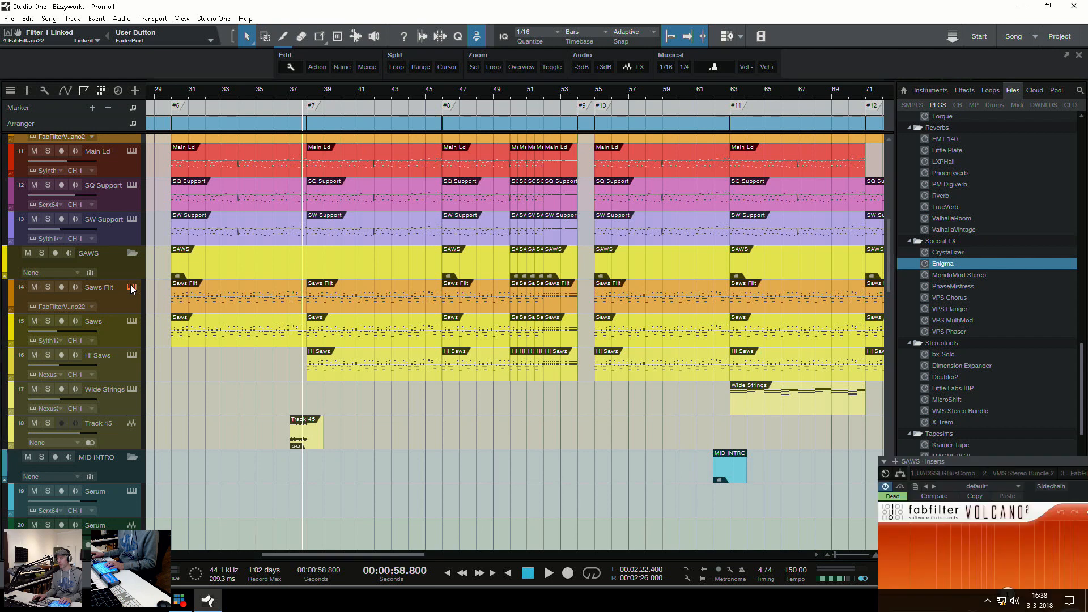
pyautogui.moveTo(1035, 464); pyautogui.dragTo(418, 177)
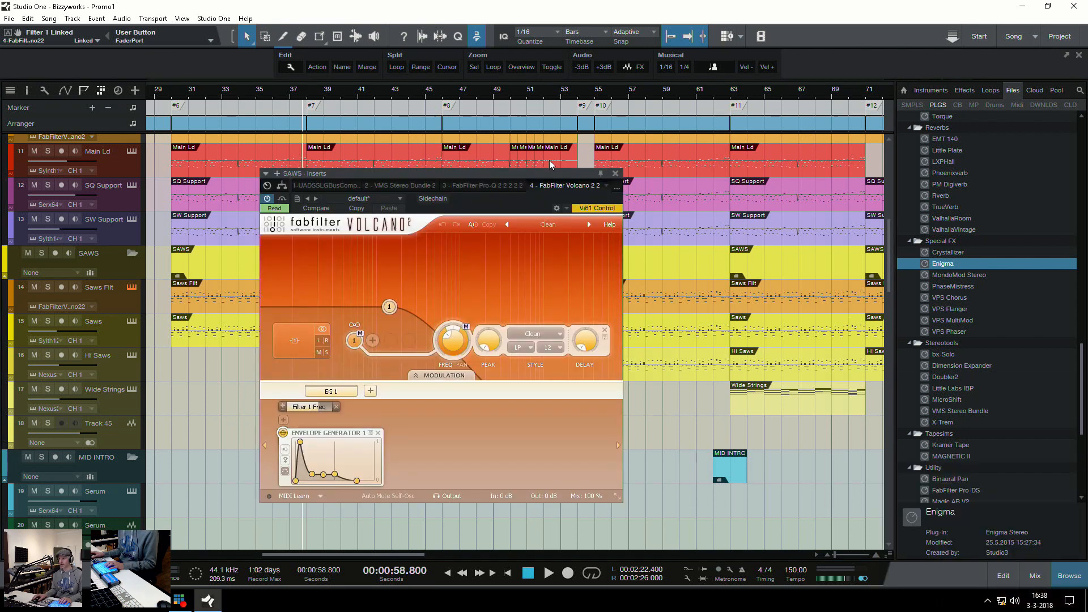
pyautogui.click(616, 173)
# Select the first Sub part at marker #7, solo the Sub track and play it from there
pyautogui.press('w')
pyautogui.scroll(5, 438, 383)
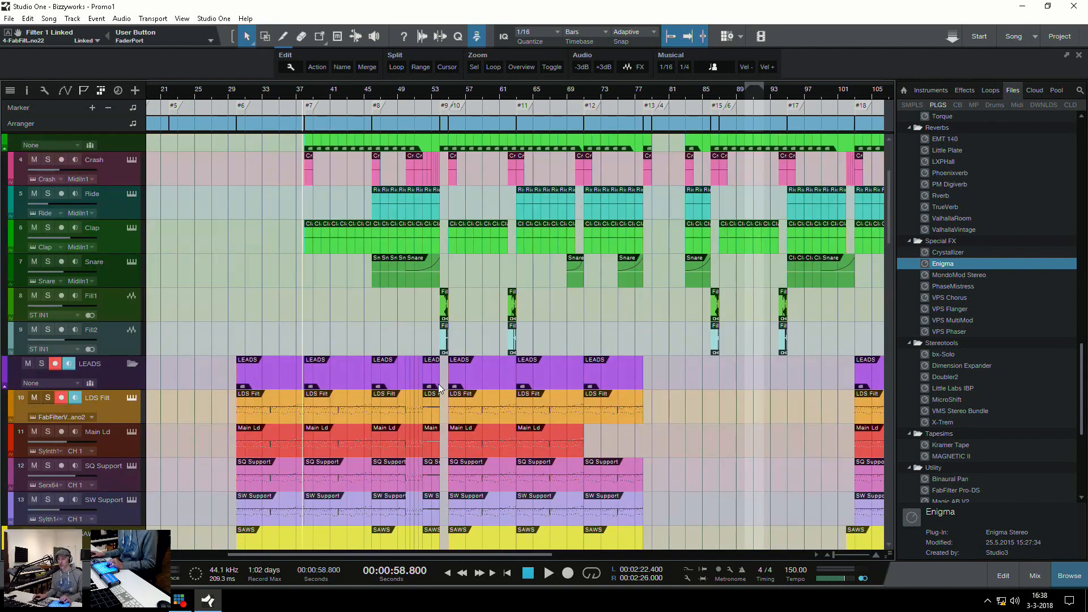
pyautogui.scroll(-10, 414, 370)
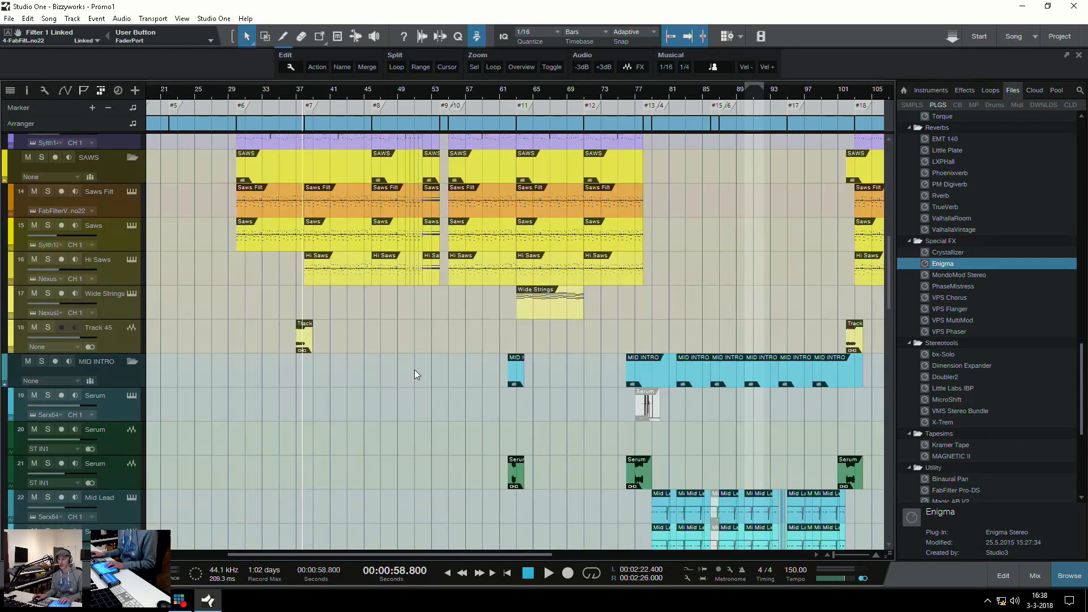
pyautogui.scroll(-8, 383, 275)
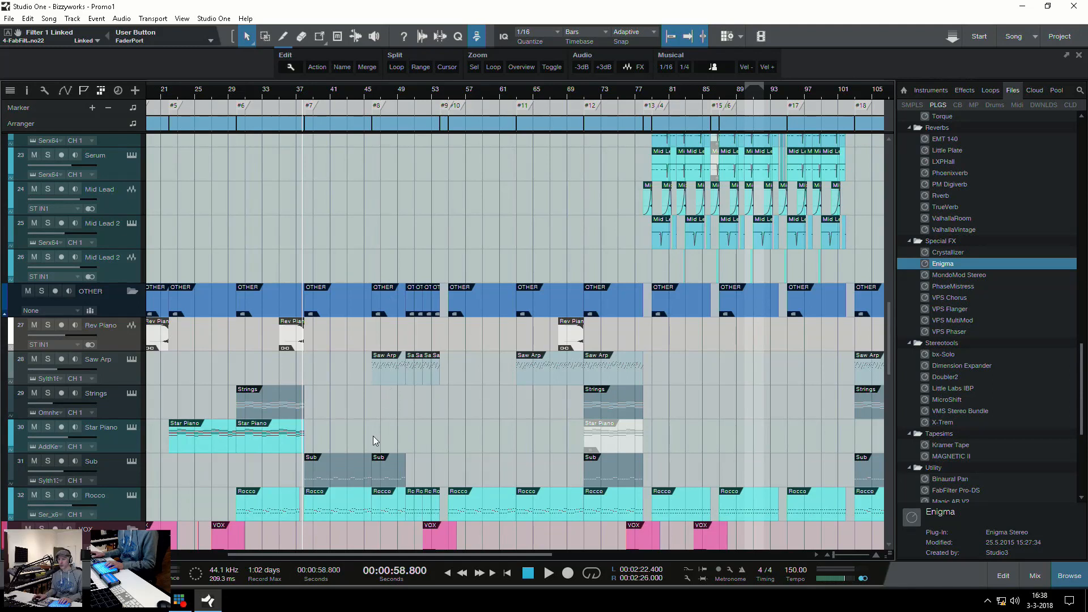
pyautogui.click(348, 475)
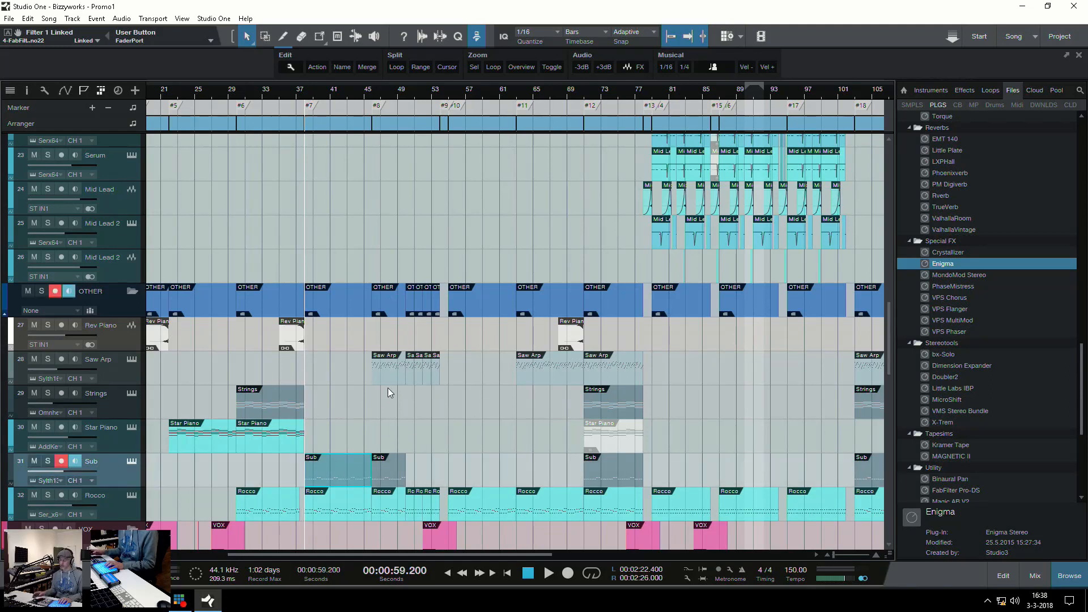
pyautogui.press('e')
pyautogui.press('e')
pyautogui.press('e')
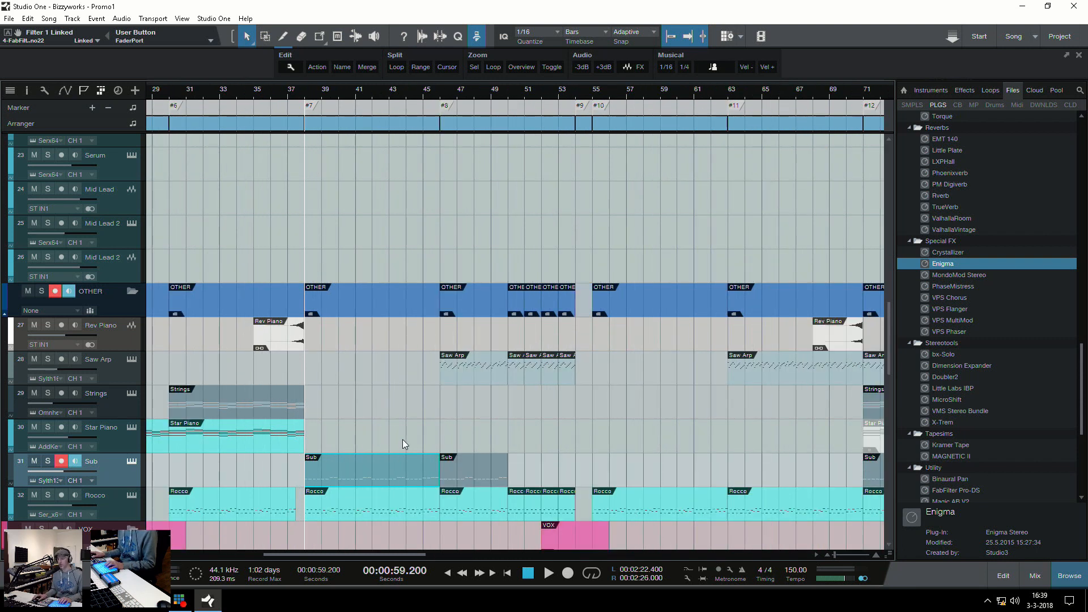
pyautogui.press('s')
pyautogui.press('space')
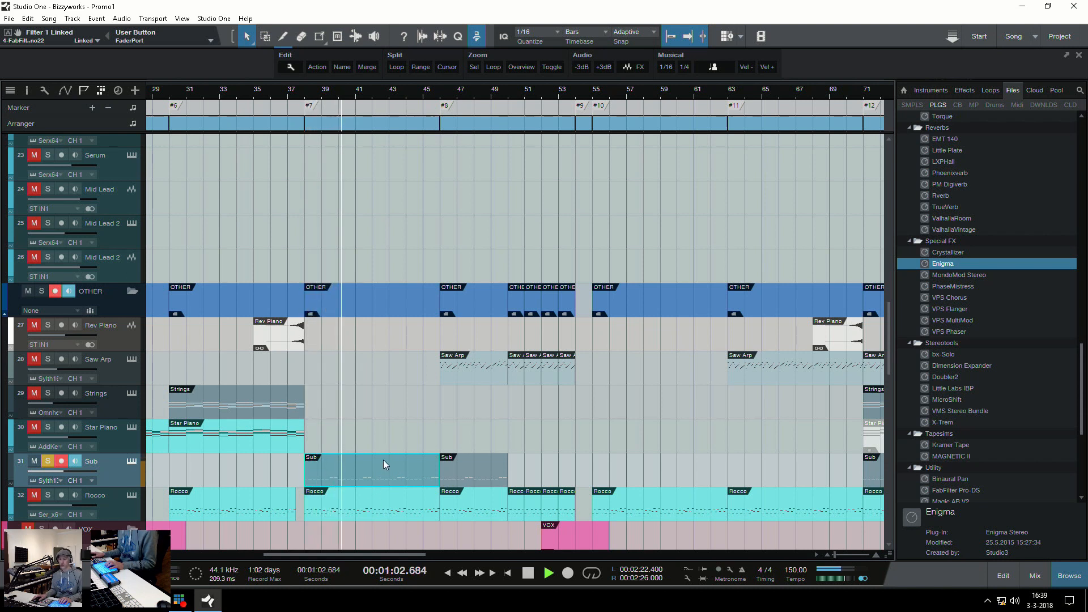
pyautogui.press('space')
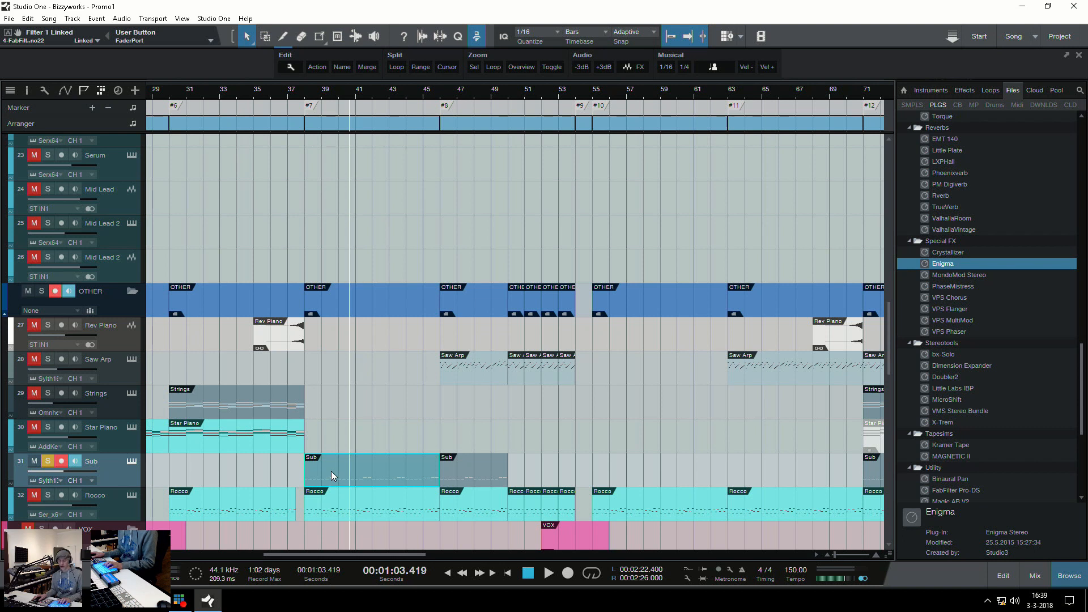
# View the FabFilter Pro-Q 2 insert on the Sub channel in the mixer while playing the soloed sub
pyautogui.press('F3')
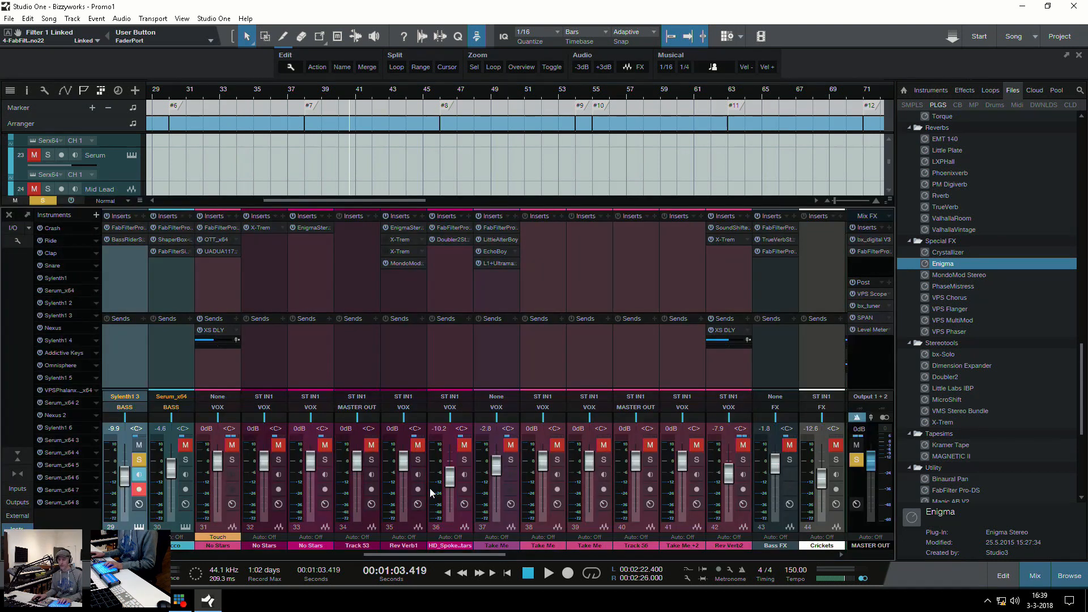
pyautogui.click(121, 226)
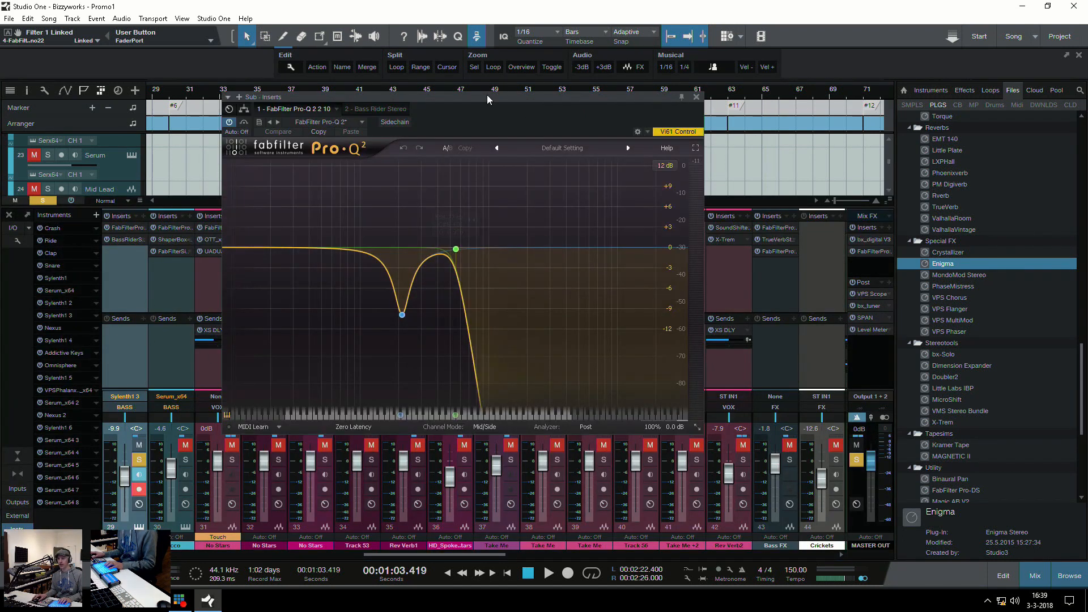
pyautogui.moveTo(487, 100); pyautogui.dragTo(541, 93)
pyautogui.press('space')
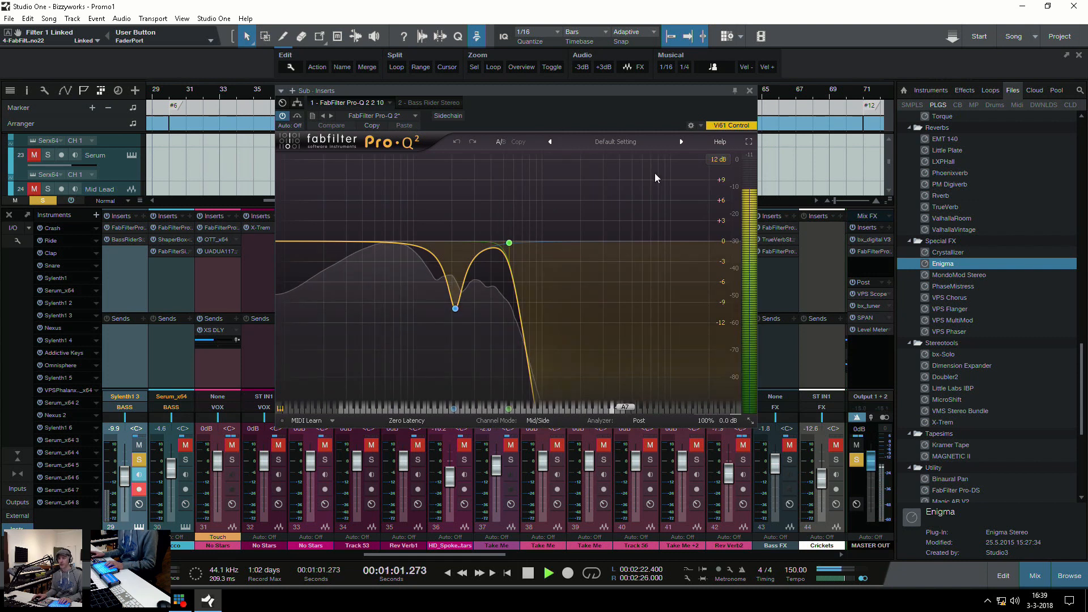
pyautogui.press('space')
pyautogui.click(749, 92)
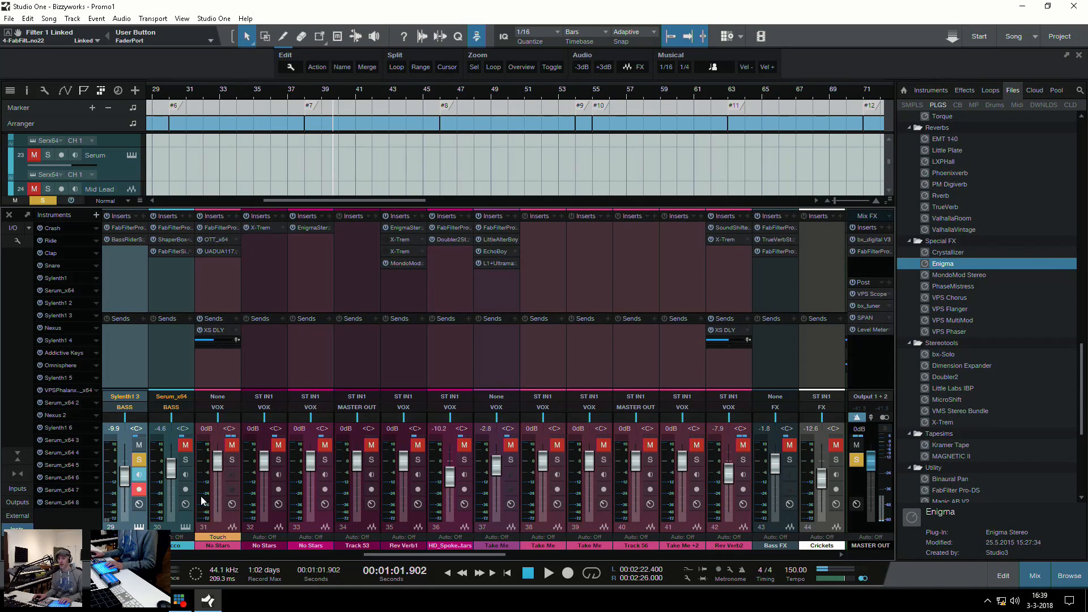
# Solo the Rocco channel alongside Sub, play both basses together and clear their solos
pyautogui.click(172, 366)
pyautogui.press('space')
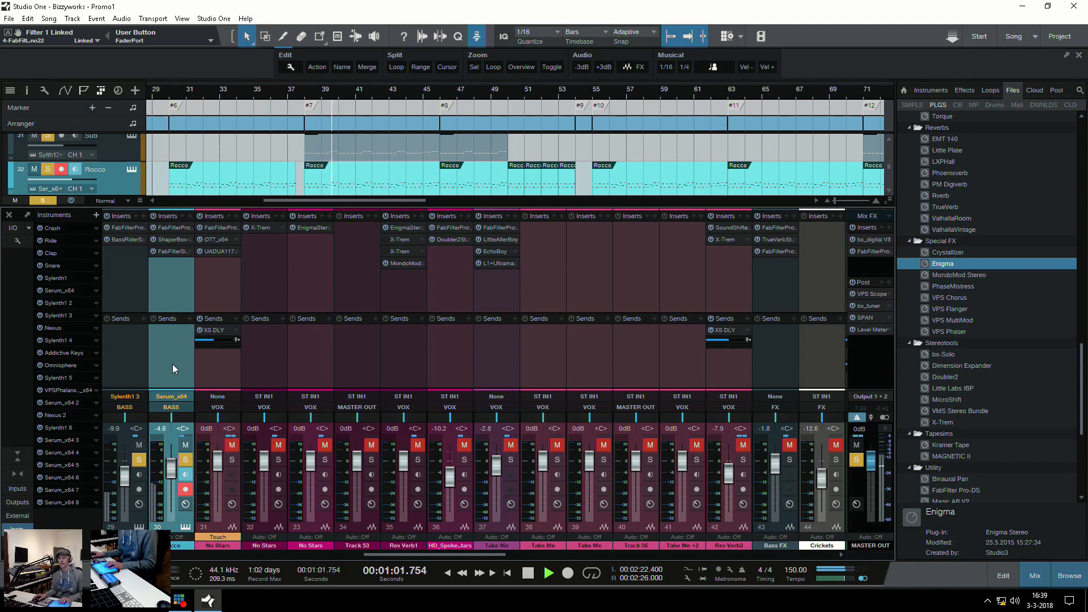
pyautogui.press('space')
pyautogui.click(185, 460)
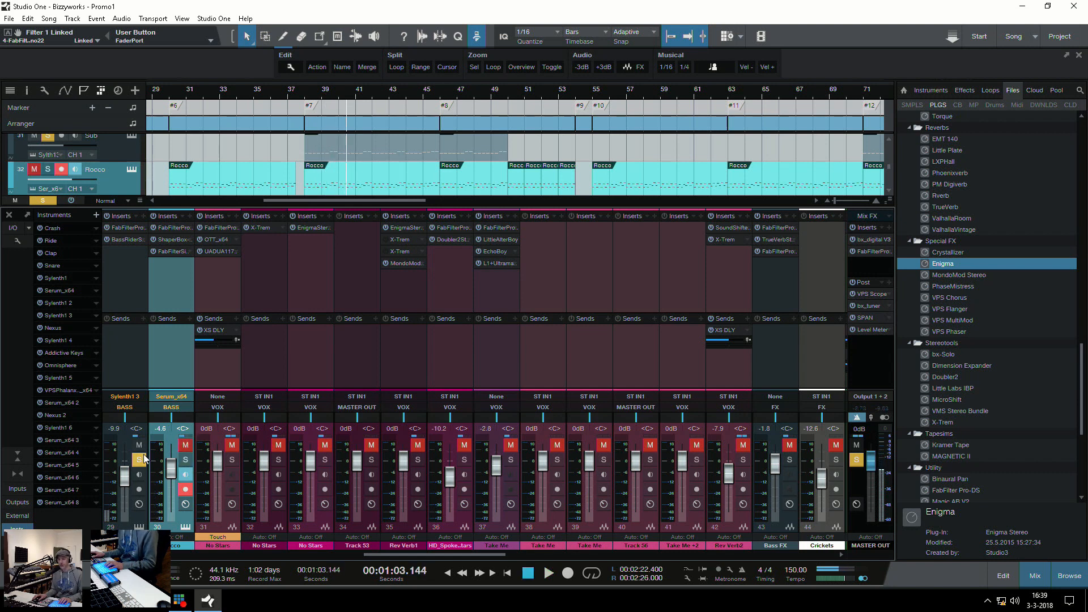
pyautogui.click(138, 460)
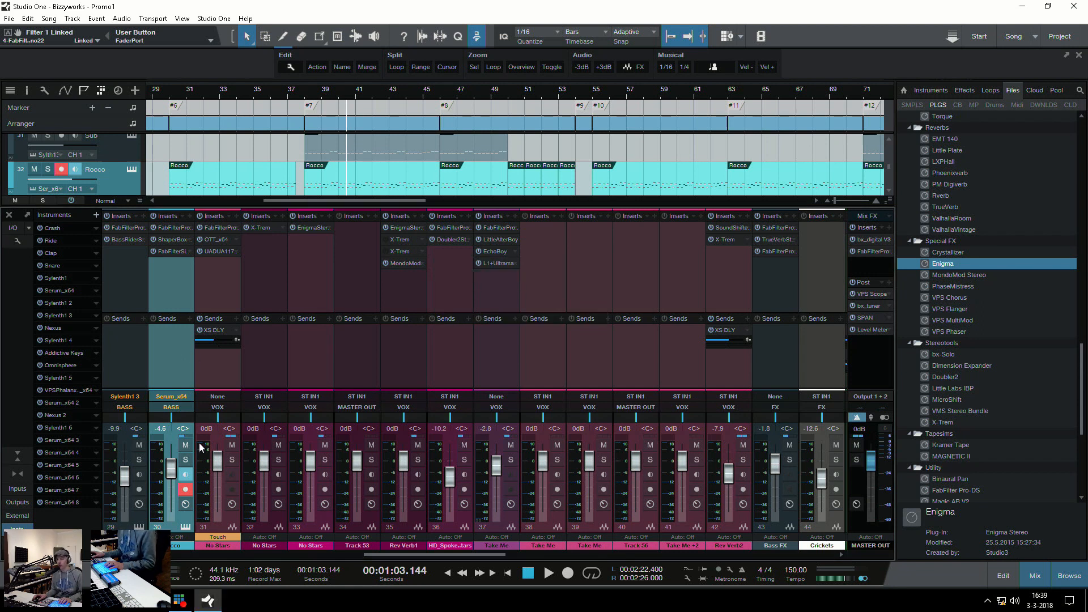
pyautogui.click(186, 460)
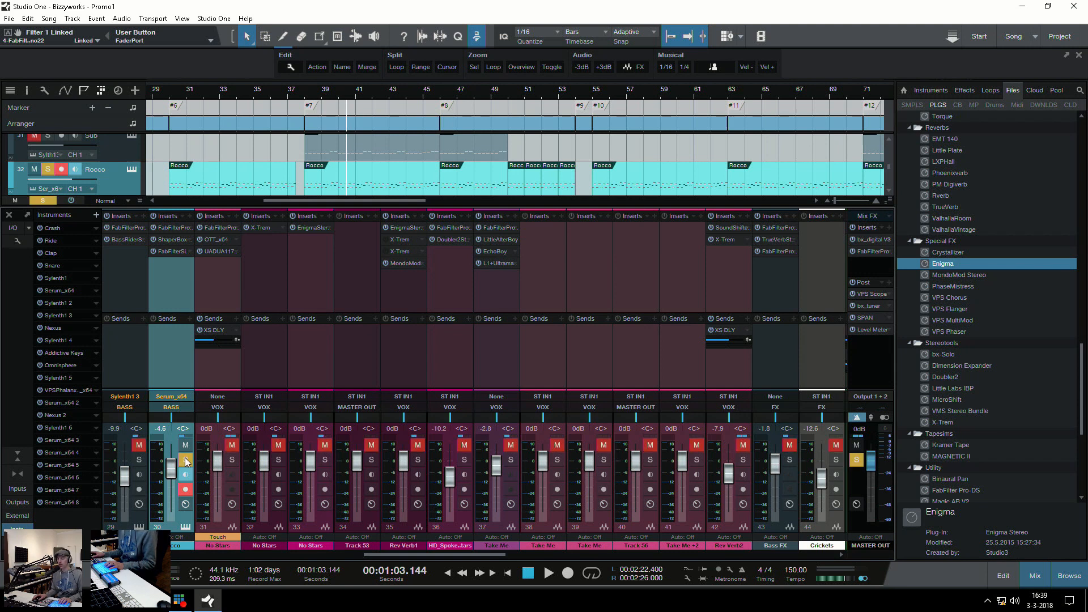
pyautogui.click(185, 460)
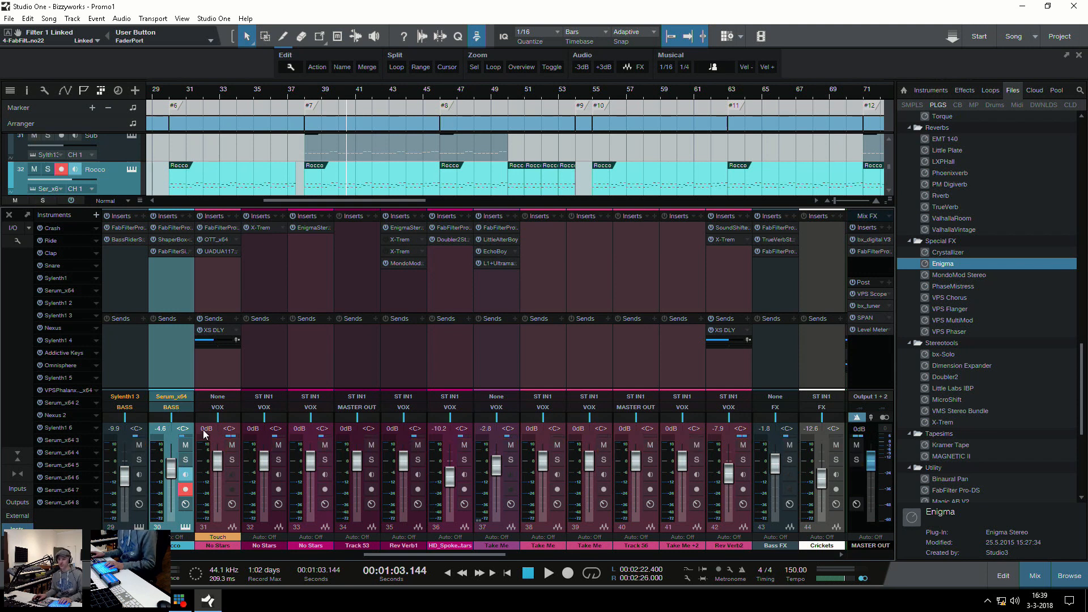
pyautogui.press('F3')
# Place the playhead at marker #8, solo the Saw Arp track and play it from there
pyautogui.scroll(-3, 349, 318)
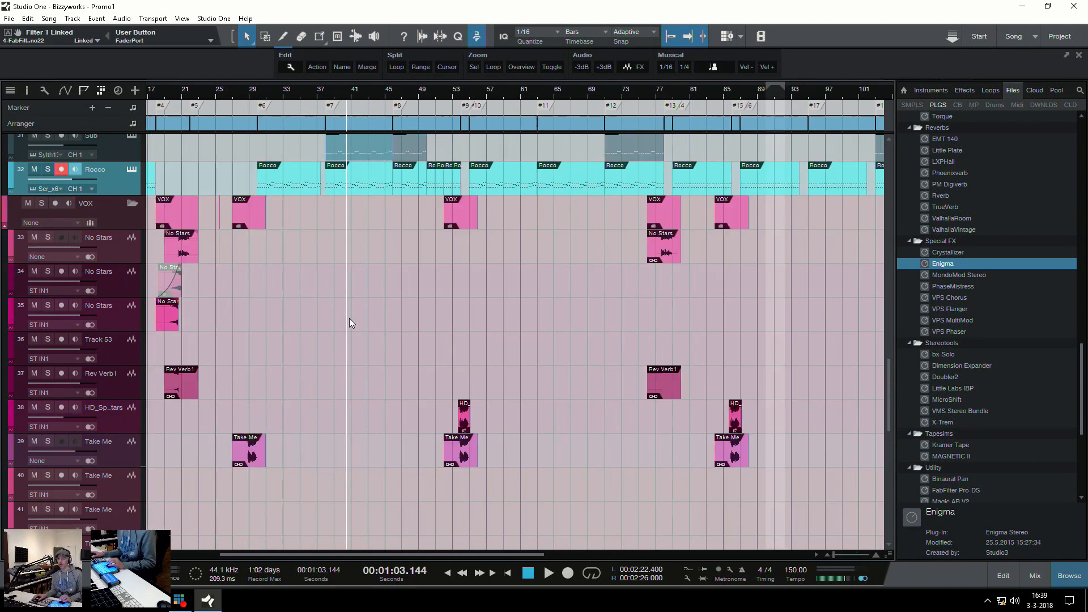
pyautogui.scroll(3, 333, 318)
pyautogui.scroll(-2, 333, 318)
pyautogui.scroll(3, 333, 318)
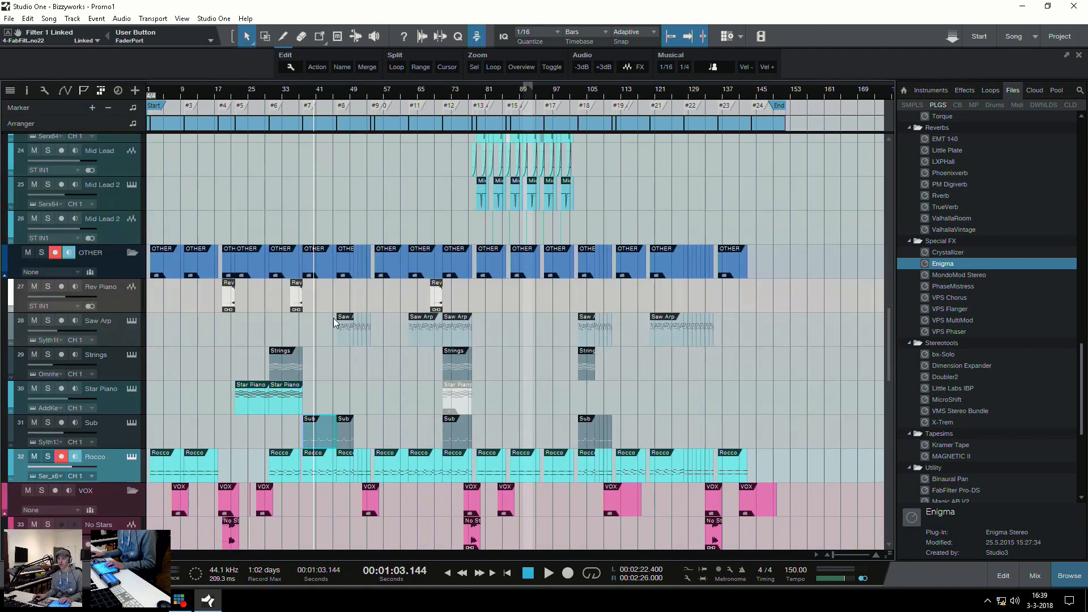
pyautogui.click(339, 362)
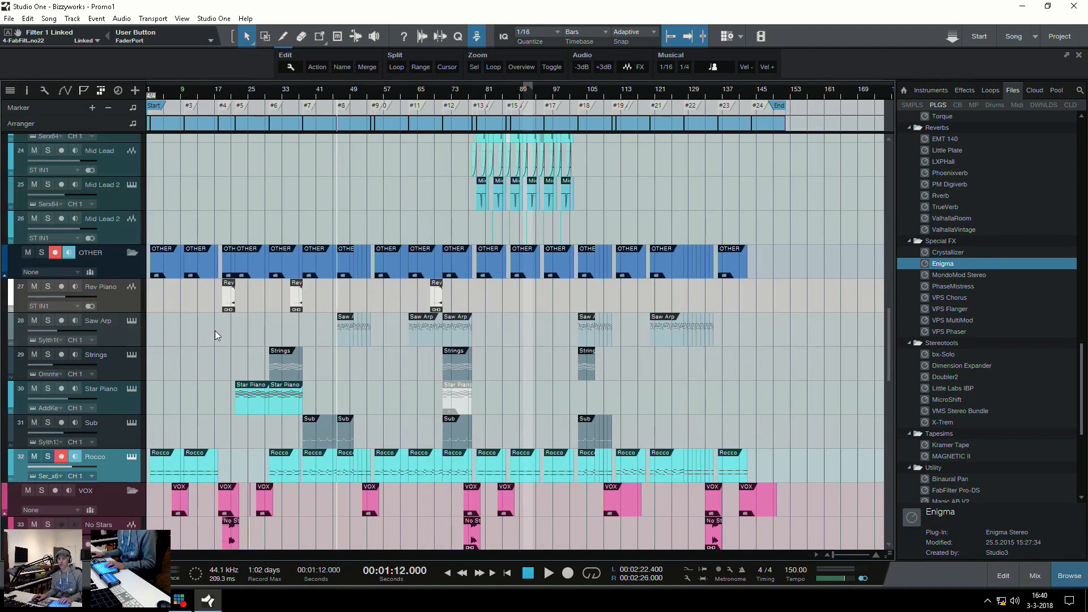
pyautogui.click(116, 335)
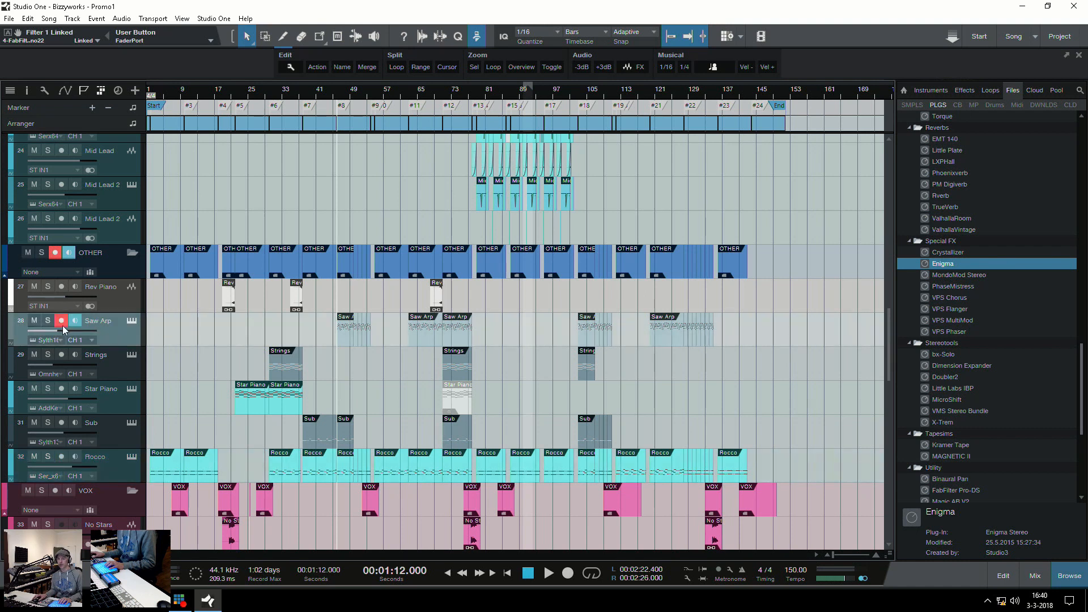
pyautogui.click(48, 321)
pyautogui.press('space')
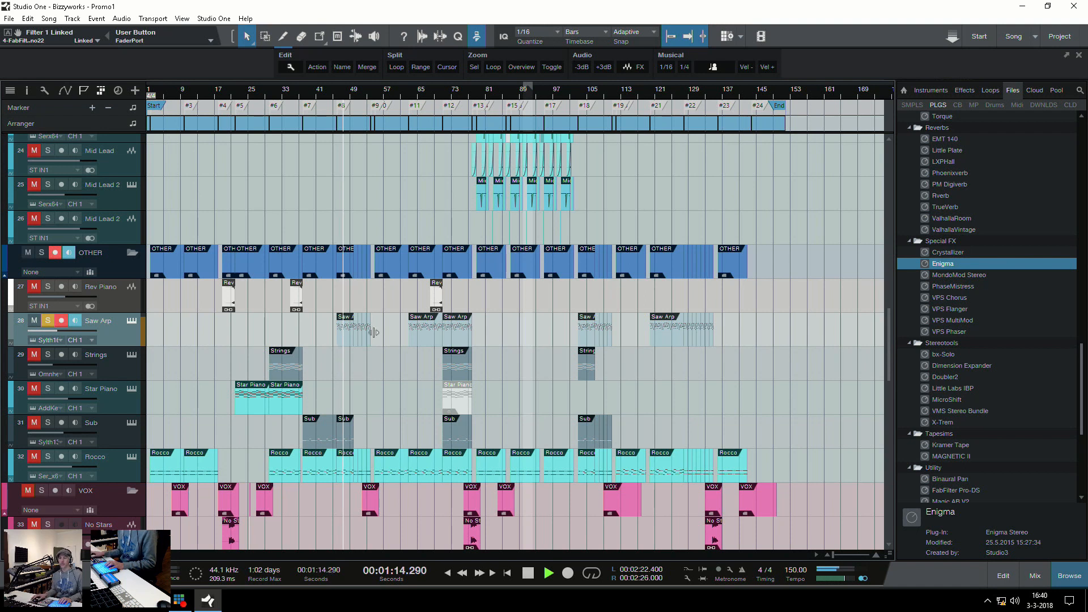
pyautogui.press('space')
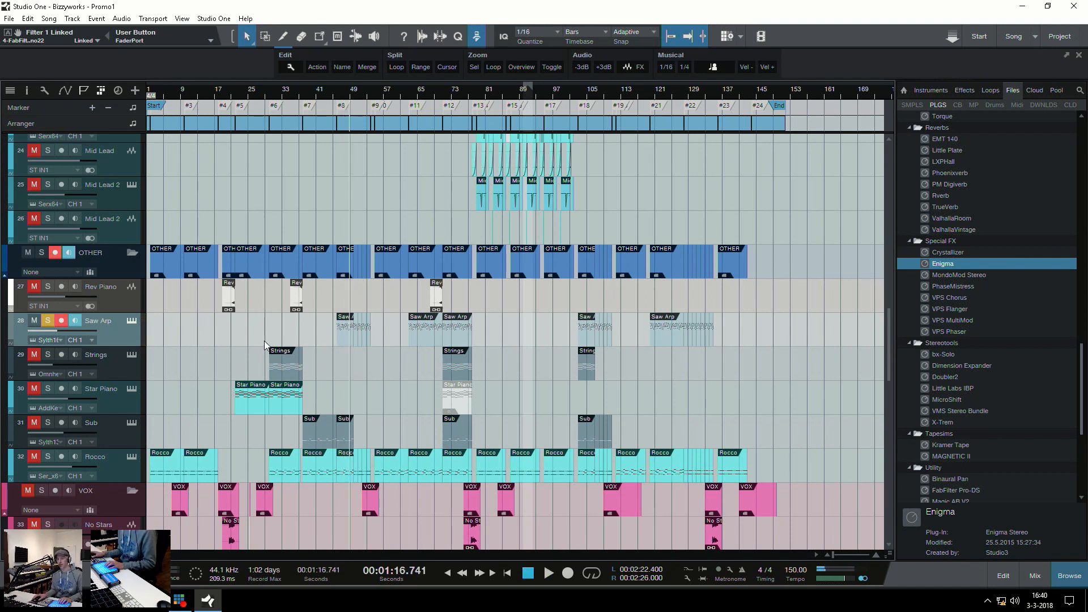
# View Saw Arp's Sylenth1 synth and its FabFilter Pro-Q 2, Simplon, X-Trem and ValhallaRoom inserts, and unsolo the track
pyautogui.click(131, 322)
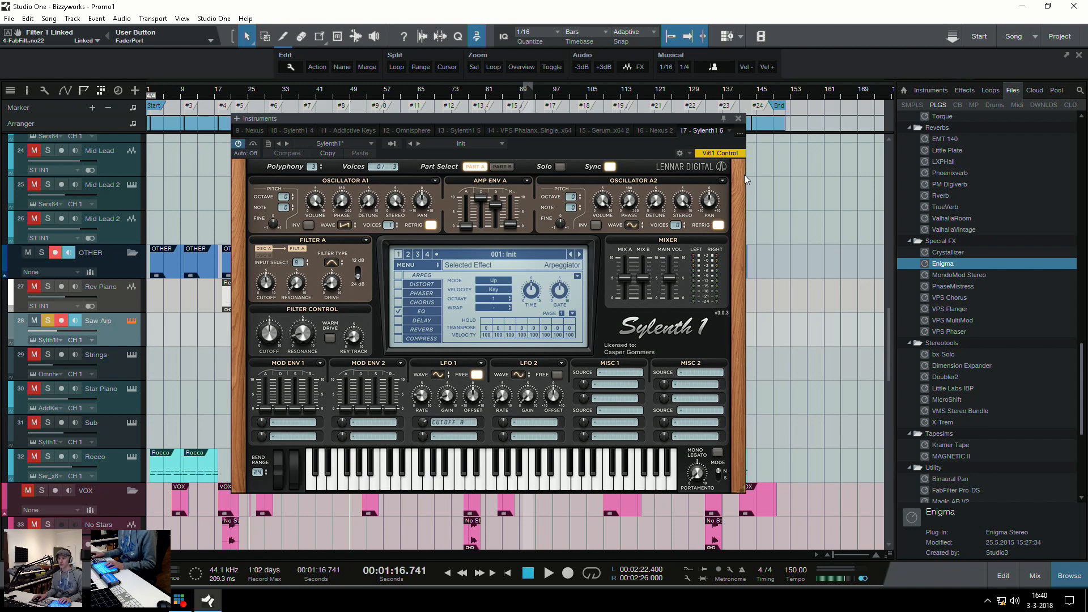
pyautogui.click(739, 119)
pyautogui.press('F3')
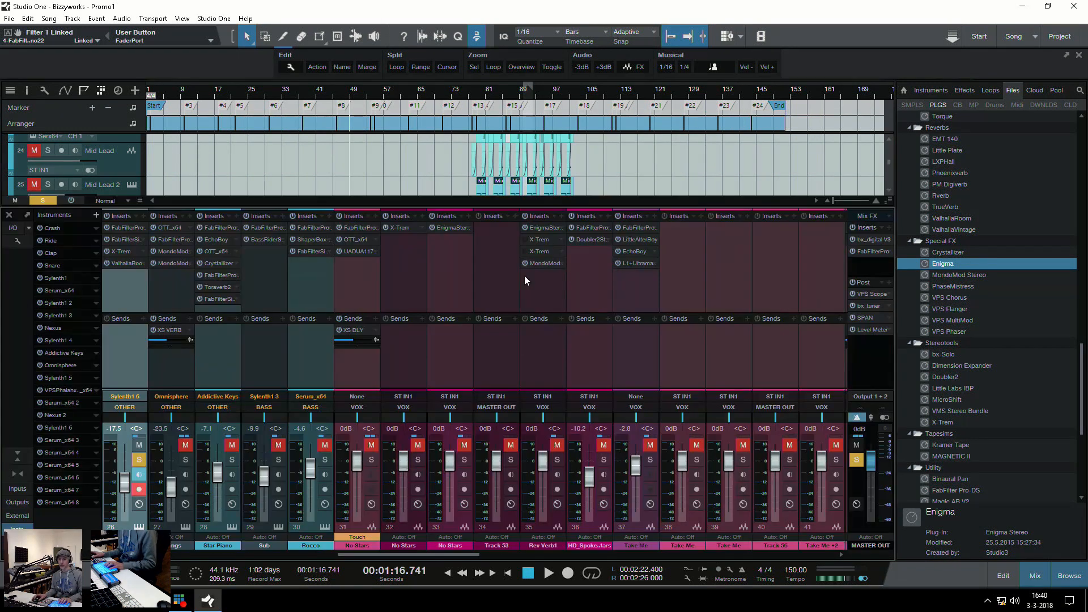
pyautogui.click(124, 292)
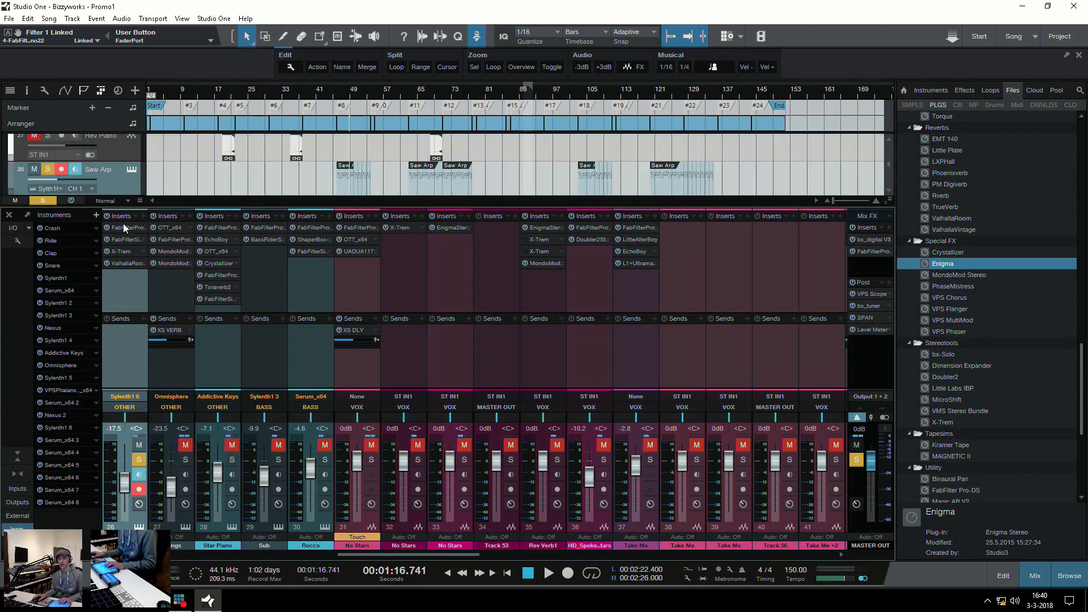
pyautogui.click(125, 227)
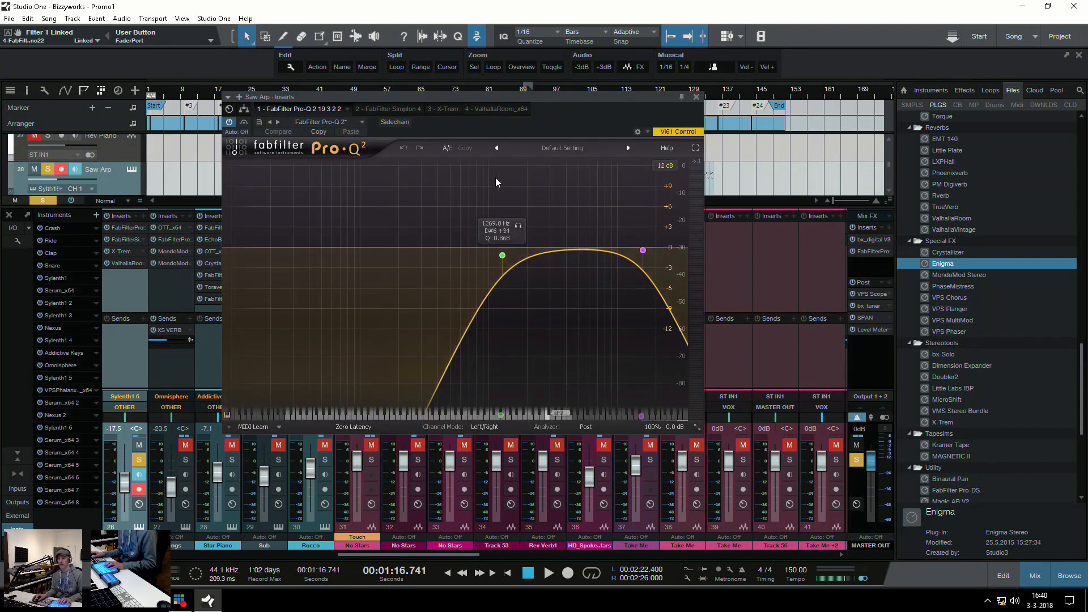
pyautogui.click(385, 109)
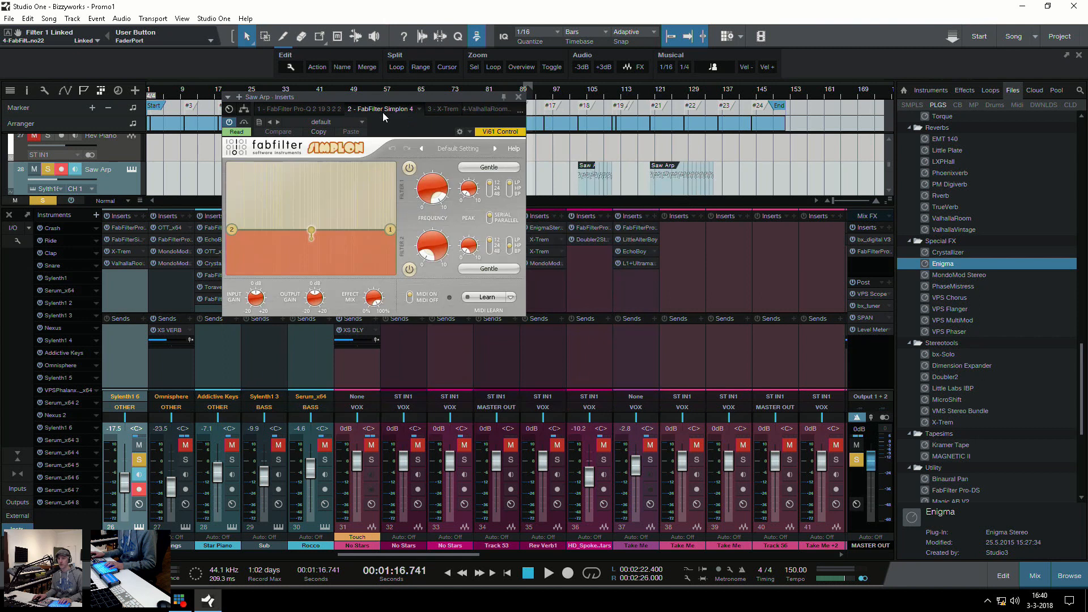
pyautogui.click(444, 108)
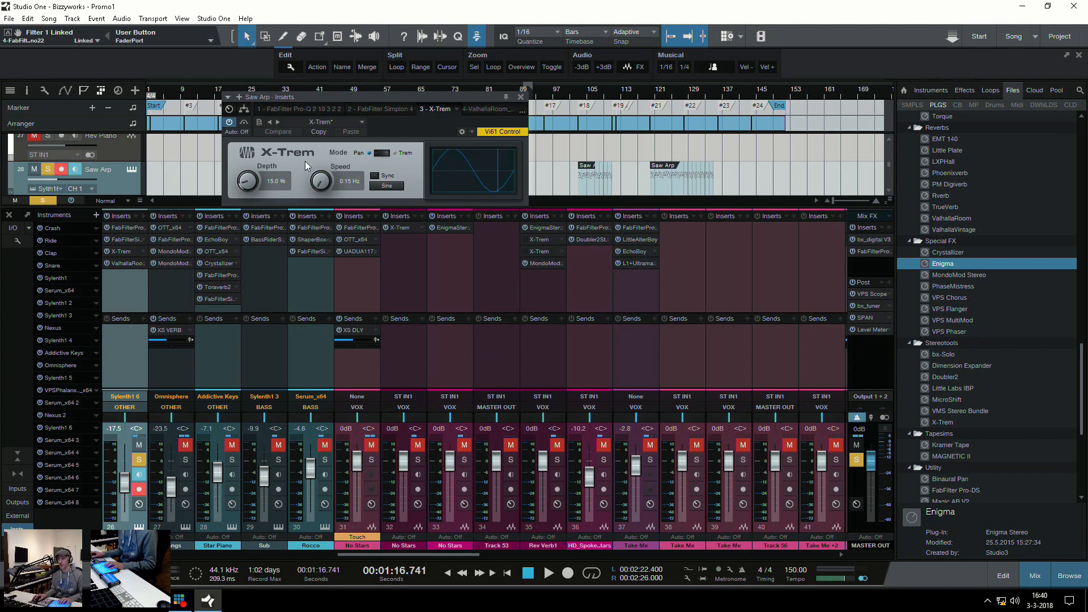
pyautogui.click(483, 108)
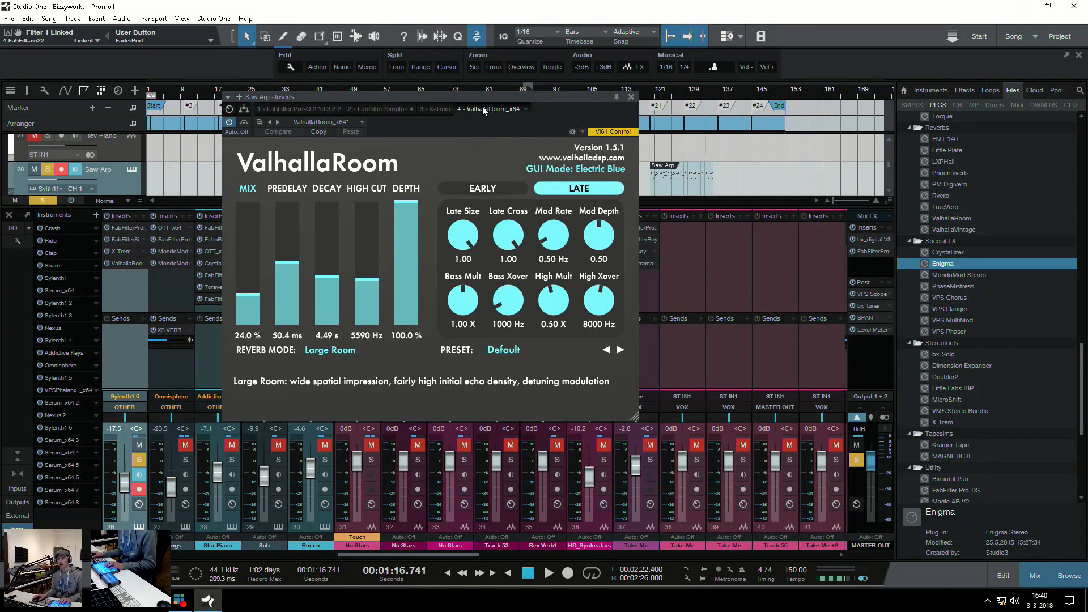
pyautogui.click(632, 97)
pyautogui.press('F3')
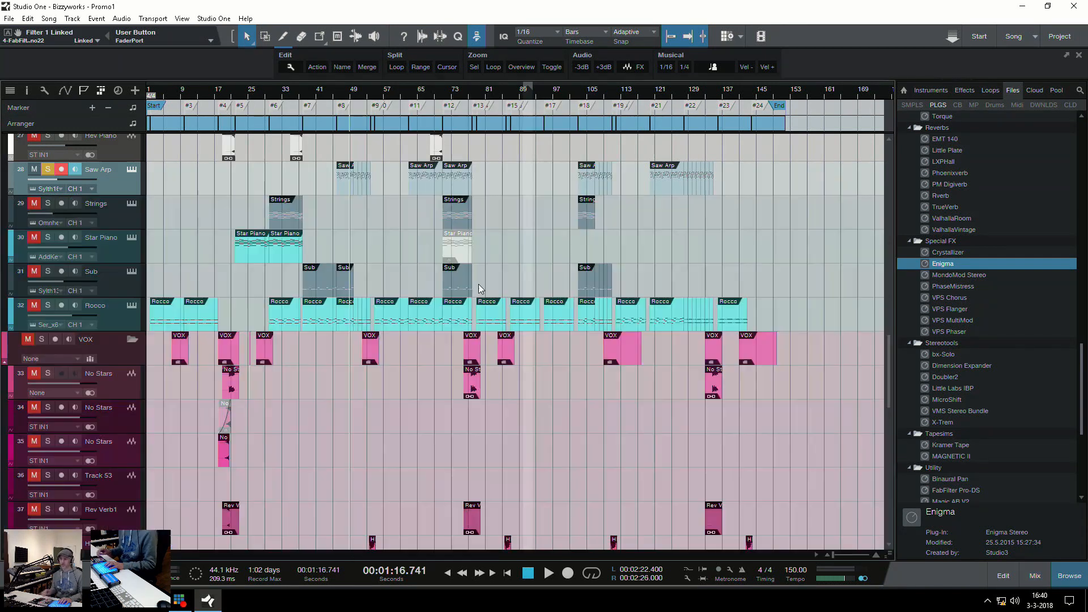
pyautogui.press('s')
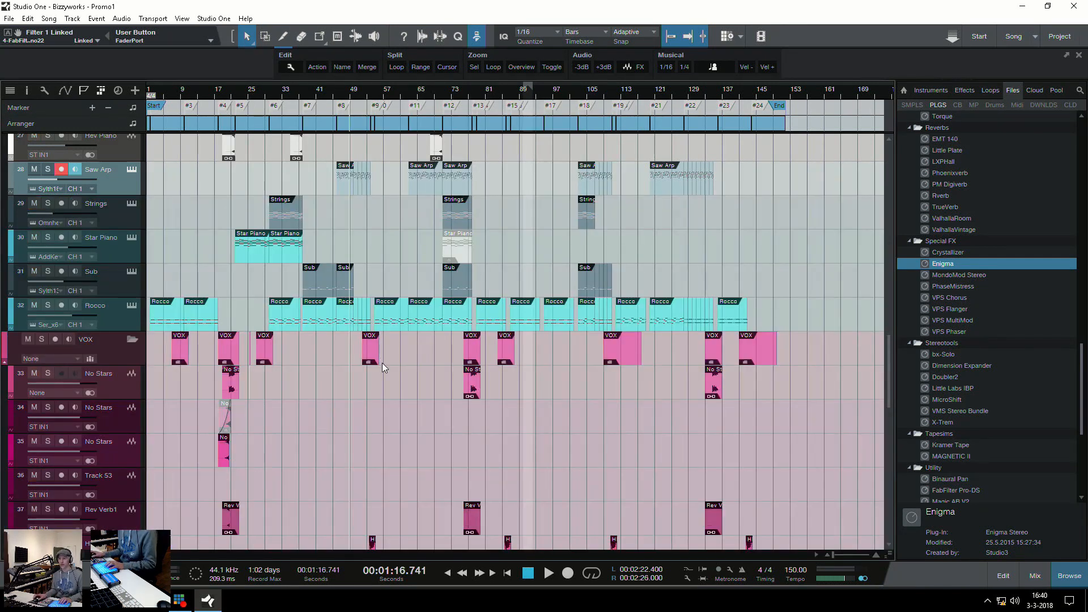
# Place the playhead at marker #9 and play the arrangement from there
pyautogui.scroll(15, 382, 363)
pyautogui.press('e')
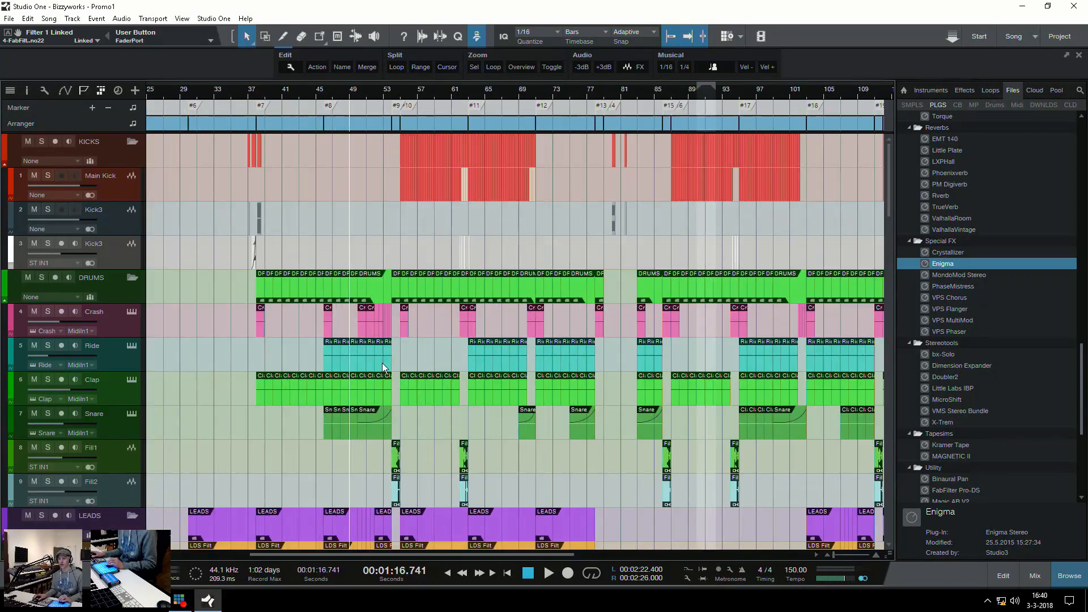
pyautogui.press('e')
pyautogui.scroll(-10, 417, 429)
pyautogui.click(434, 477)
pyautogui.scroll(10, 467, 430)
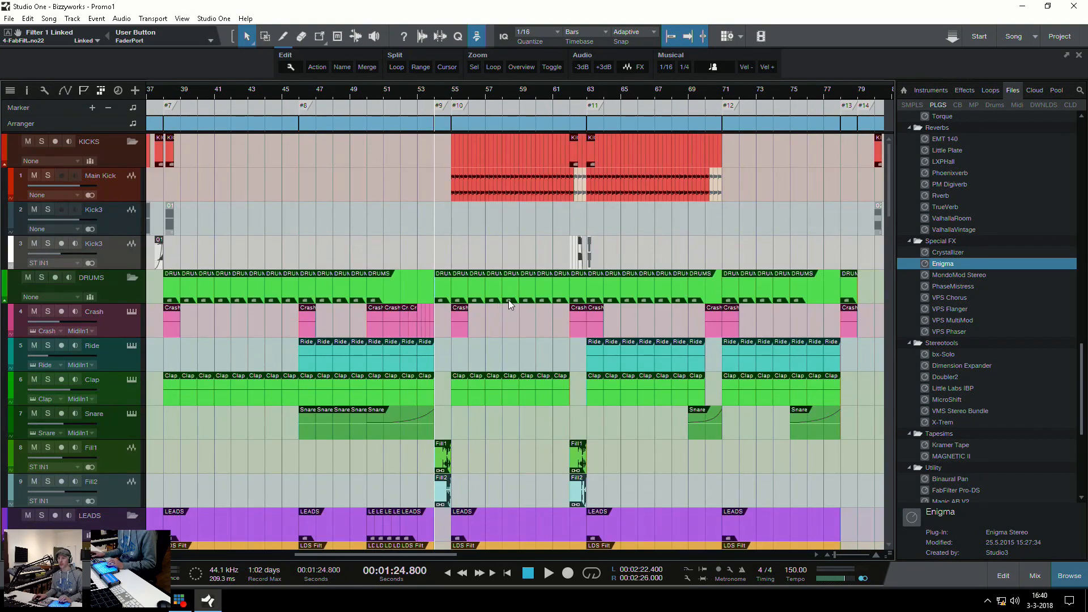
pyautogui.press('e')
pyautogui.scroll(-10, 507, 306)
pyautogui.scroll(10, 532, 342)
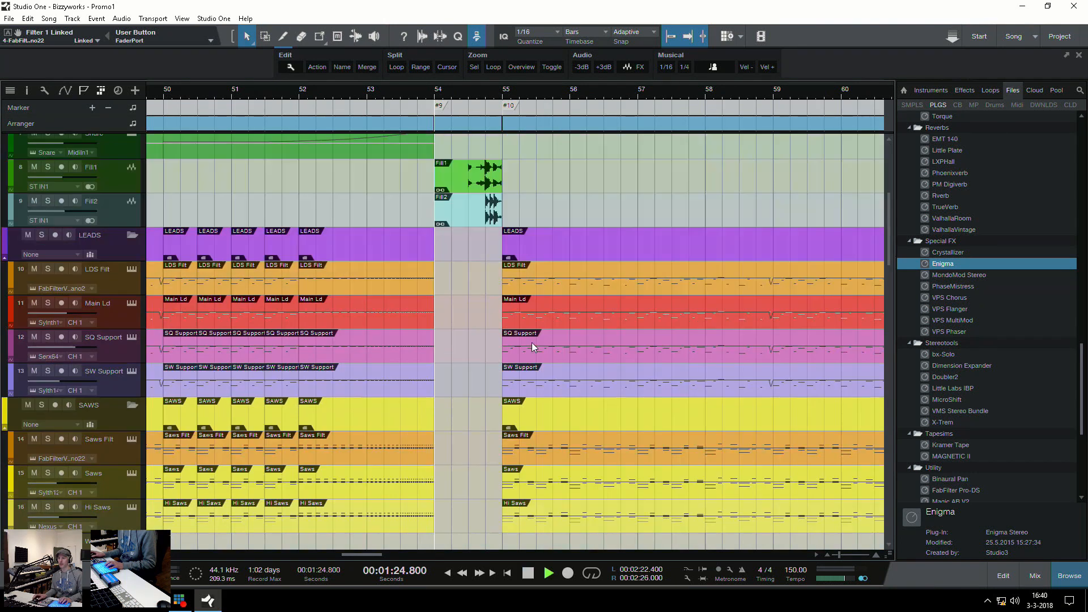
pyautogui.press('space')
# Follow the playback through marker #11 across the leads, saws, kicks and drums, and stop it
pyautogui.press('e')
pyautogui.scroll(-10, 458, 296)
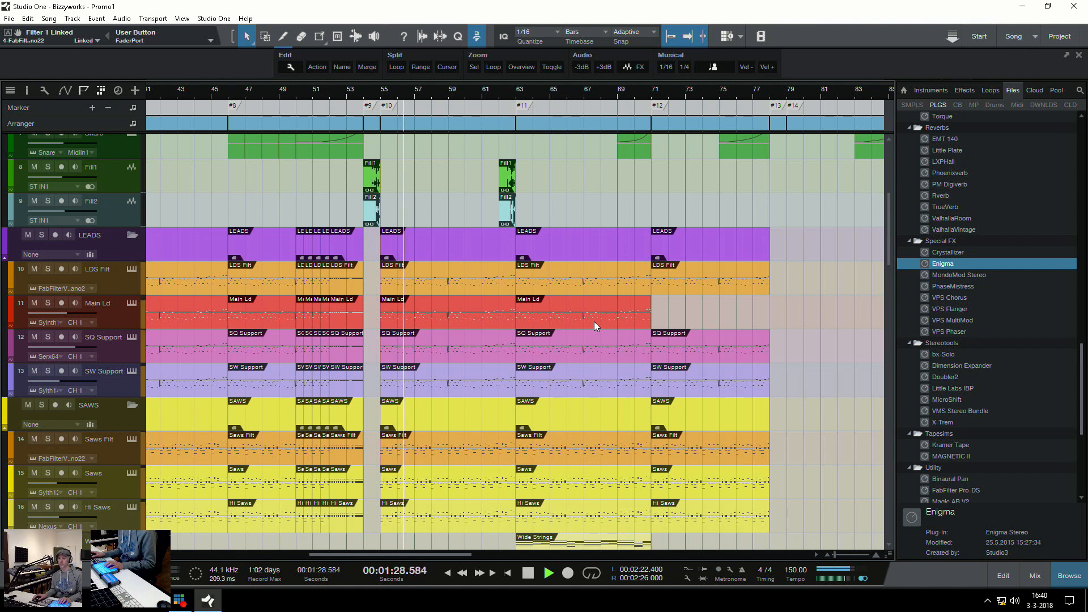
pyautogui.scroll(10, 594, 321)
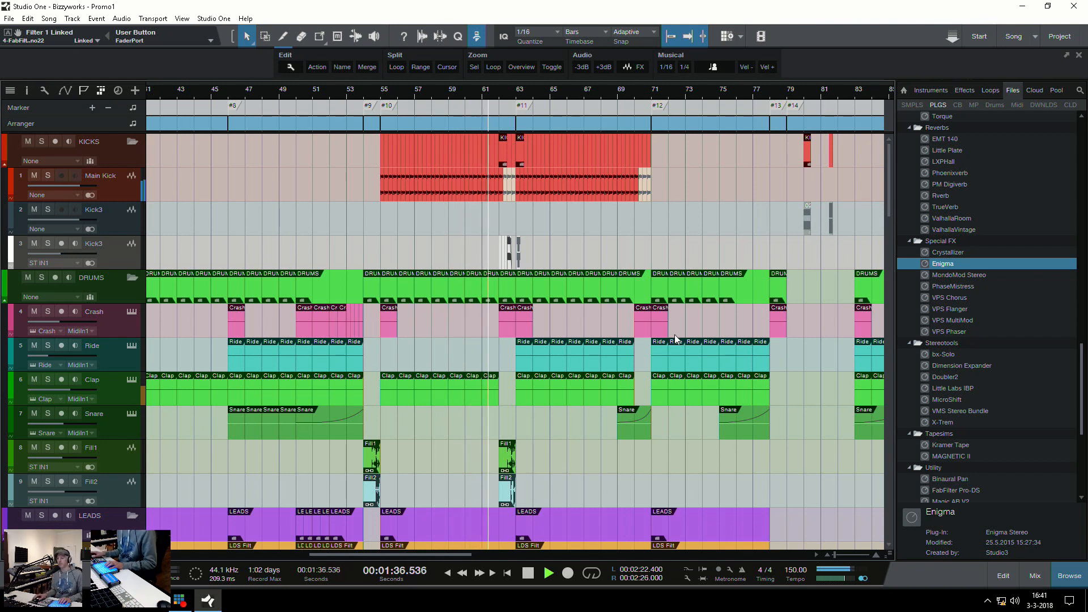
pyautogui.press('w')
pyautogui.press('w')
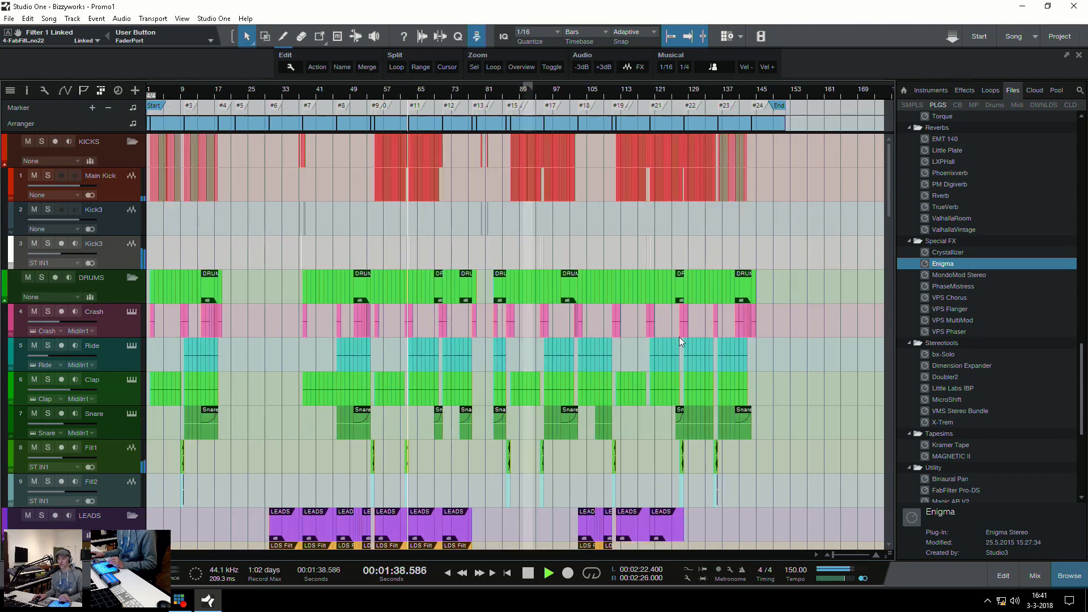
pyautogui.press('e')
pyautogui.press('e')
pyautogui.press('e')
pyautogui.press('e')
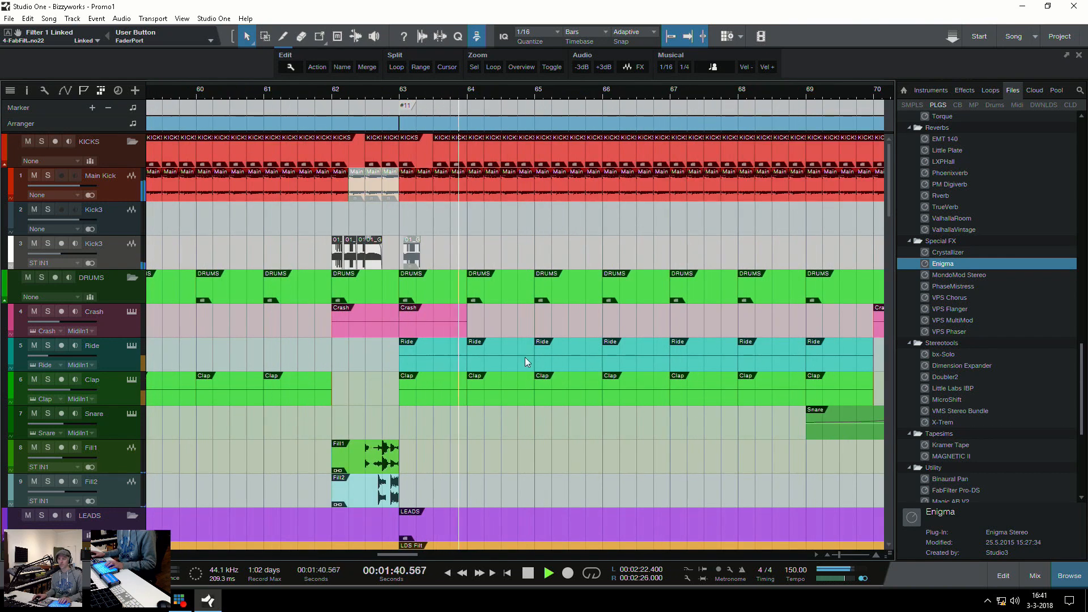
pyautogui.press('space')
# Examine the kick, drum and fill tracks around marker #11 in detail and across the whole arrangement
pyautogui.scroll(-8, 526, 357)
pyautogui.press('w')
pyautogui.press('w')
pyautogui.press('w')
pyautogui.press('w')
pyautogui.scroll(8, 515, 342)
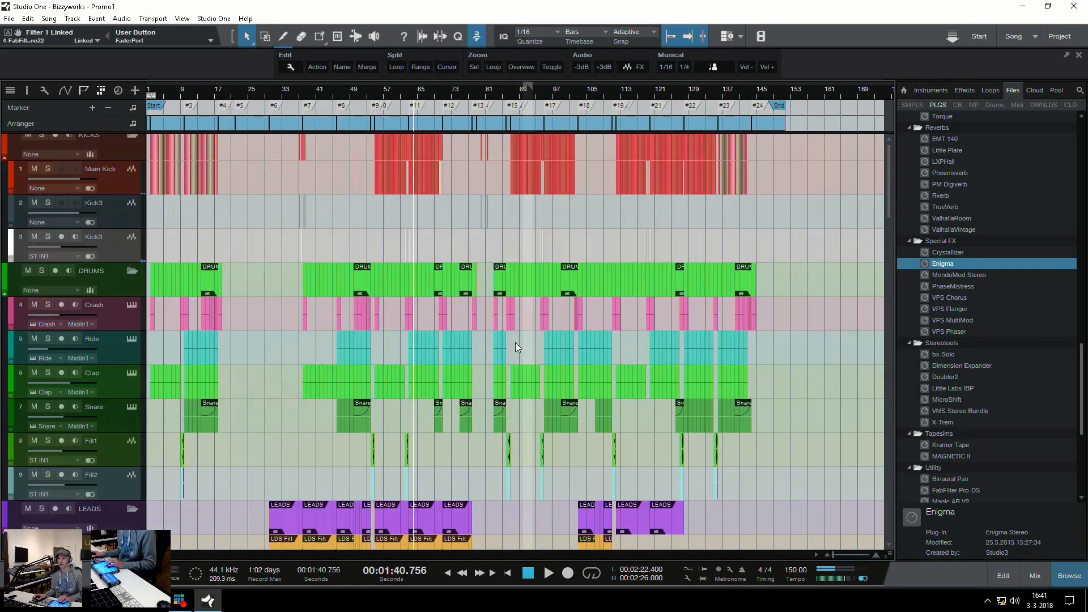
pyautogui.press('e')
pyautogui.press('e')
pyautogui.press('e')
pyautogui.press('e')
pyautogui.press('e')
pyautogui.press('e')
pyautogui.press('w')
pyautogui.press('w')
pyautogui.press('w')
pyautogui.press('w')
pyautogui.press('w')
pyautogui.press('w')
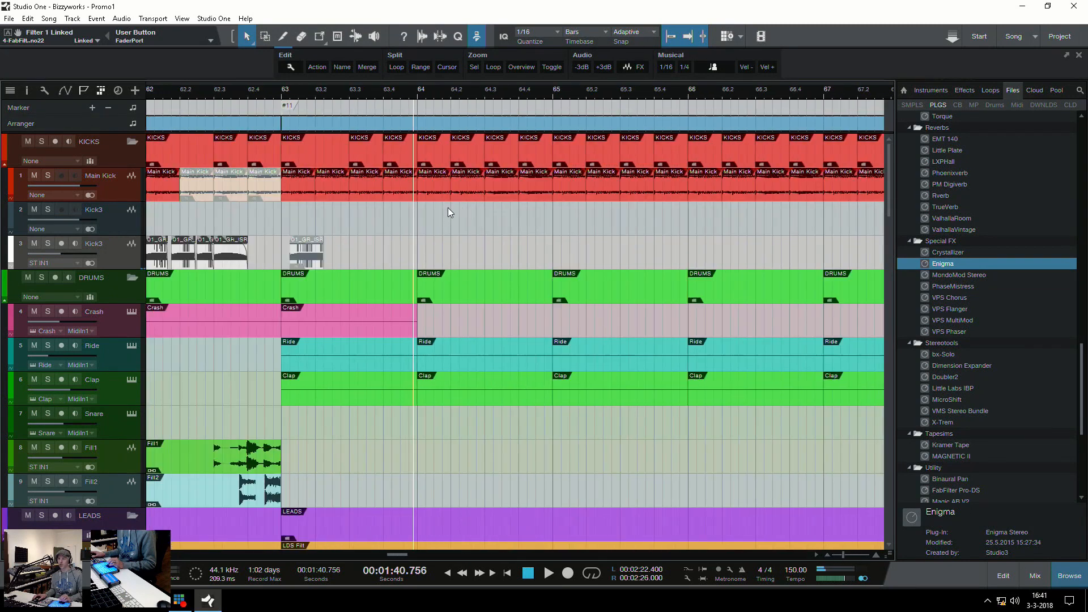
# Select the Wide Strings clip at marker #11, solo its track and play a few bars from there
pyautogui.scroll(-3, 423, 268)
pyautogui.scroll(-6, 431, 272)
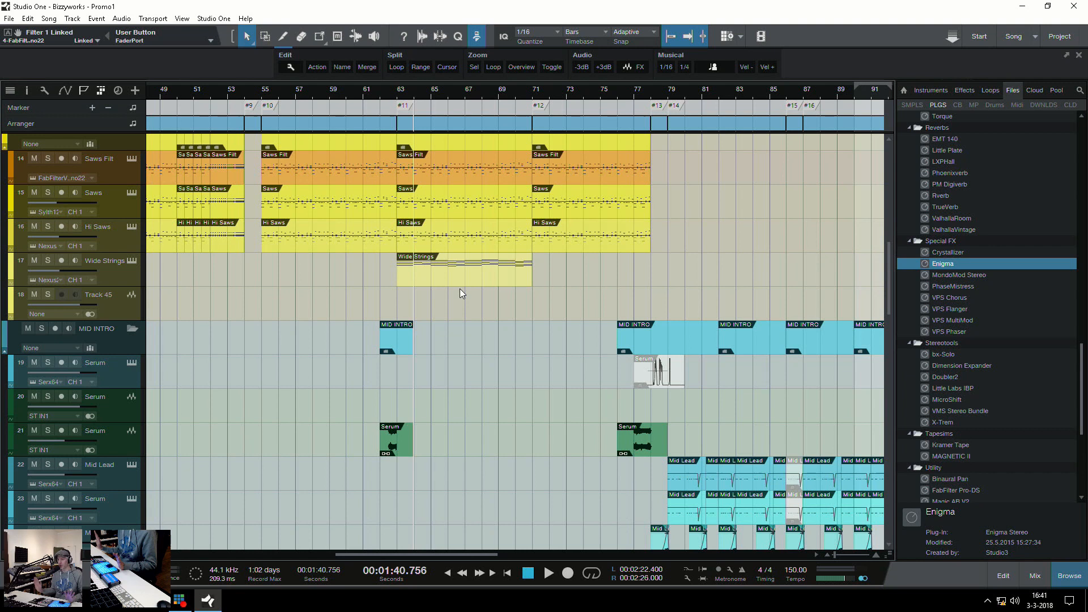
pyautogui.click(423, 275)
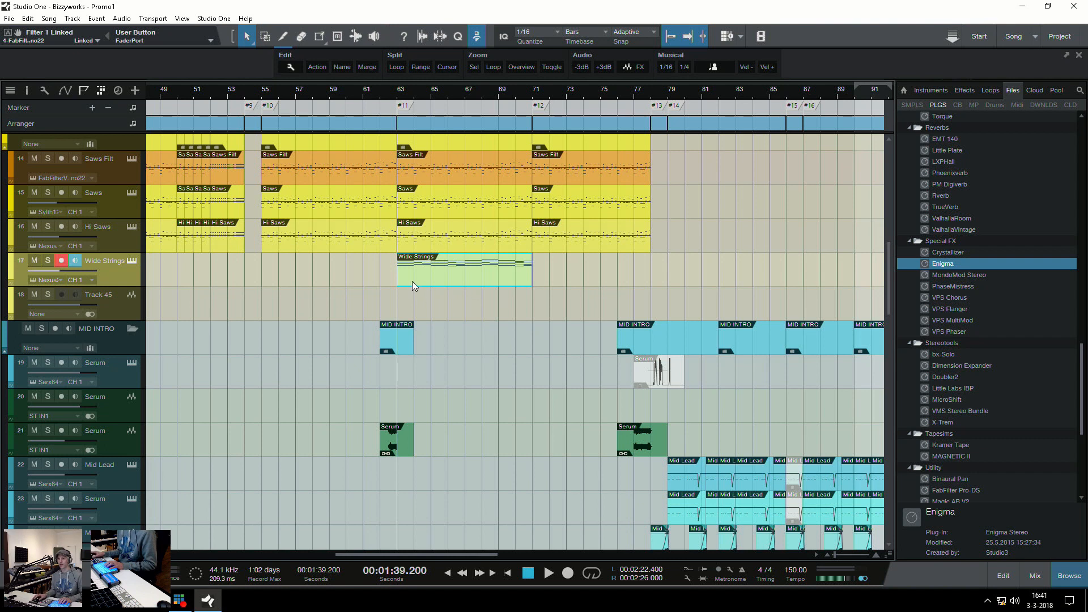
pyautogui.press('s')
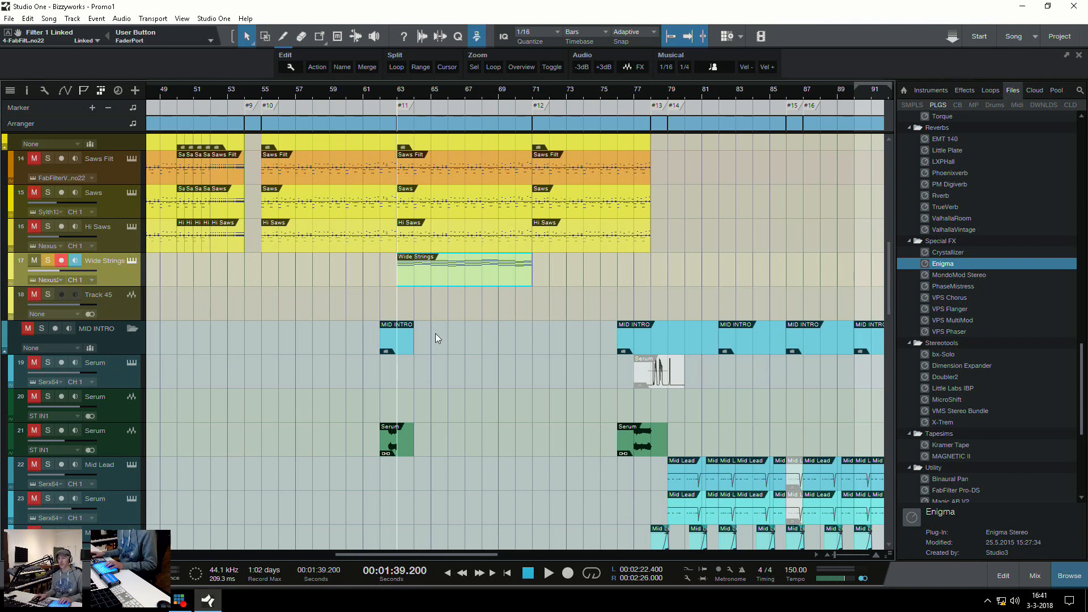
pyautogui.press('space')
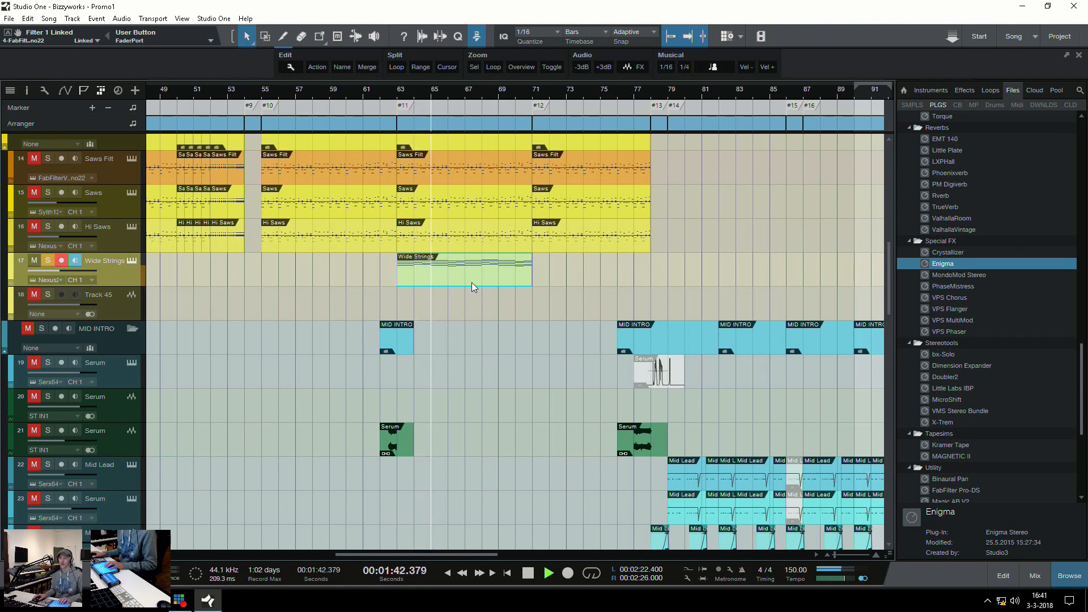
pyautogui.press('space')
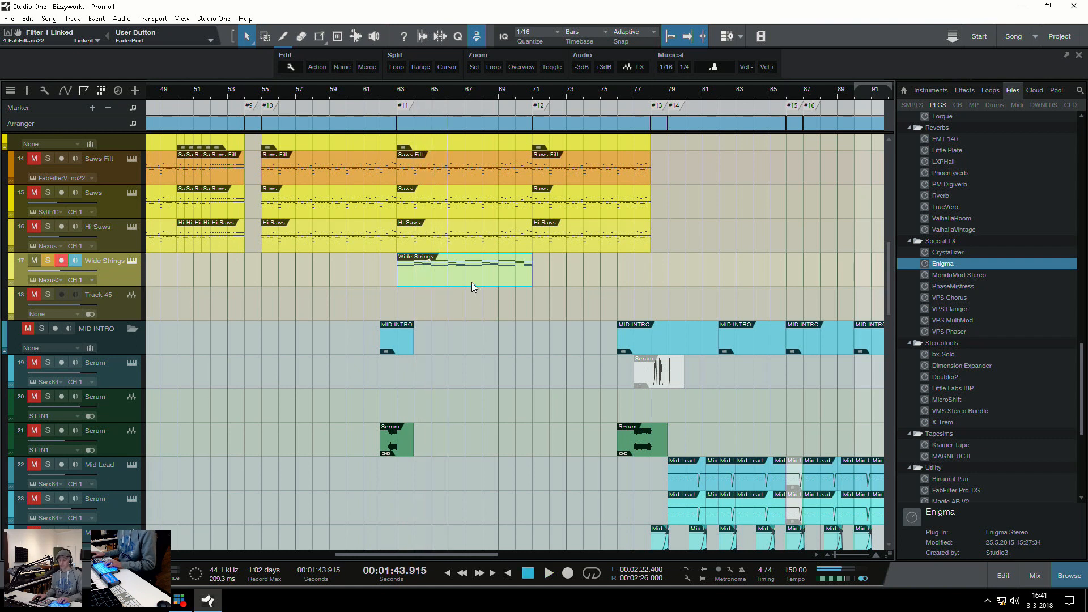
# Place the playhead at marker #10 and examine the LEADS and SAWS layers from that point
pyautogui.scroll(10, 421, 325)
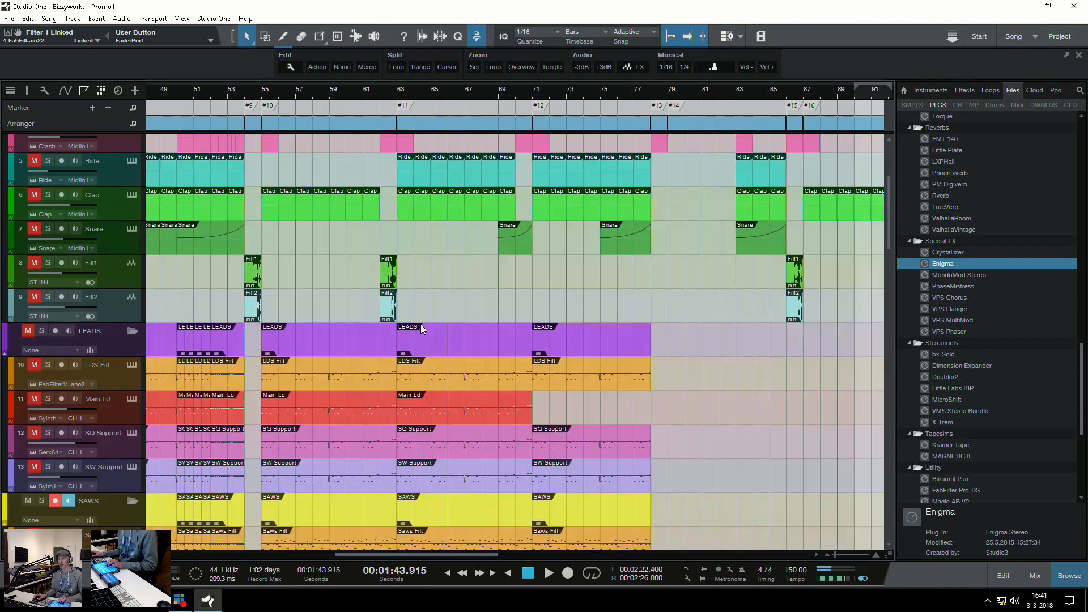
pyautogui.press('w')
pyautogui.scroll(-5, 356, 287)
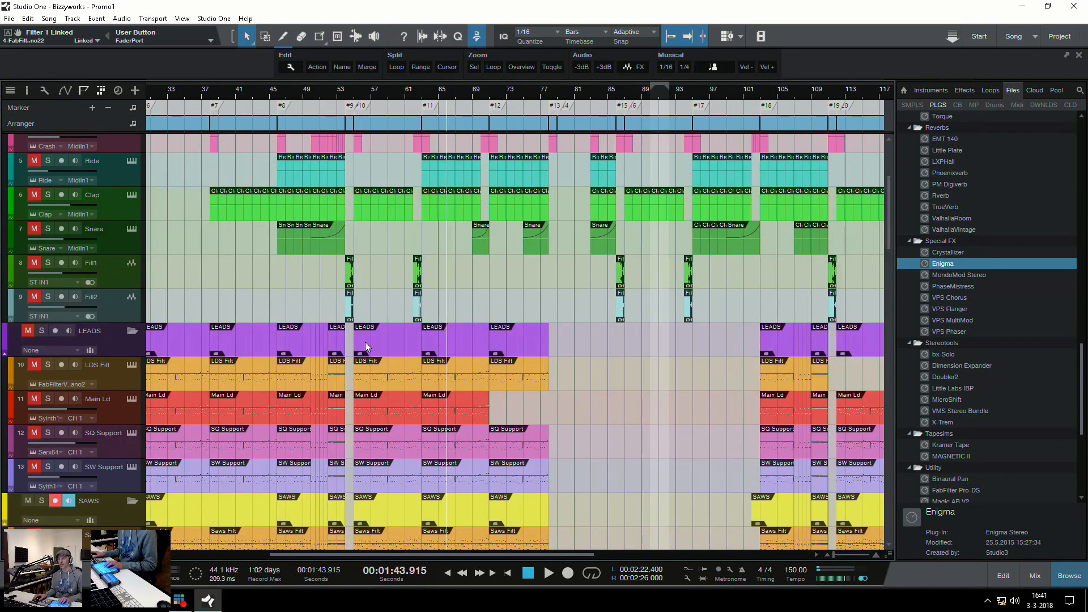
pyautogui.scroll(-13, 417, 359)
pyautogui.scroll(8, 417, 256)
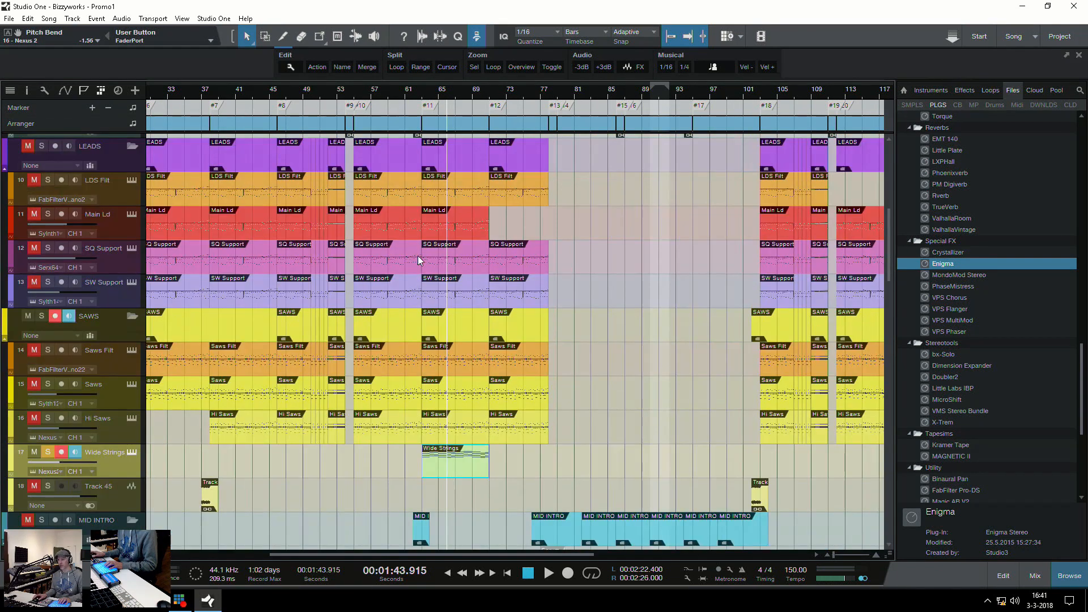
pyautogui.scroll(5, 418, 257)
pyautogui.click(380, 383)
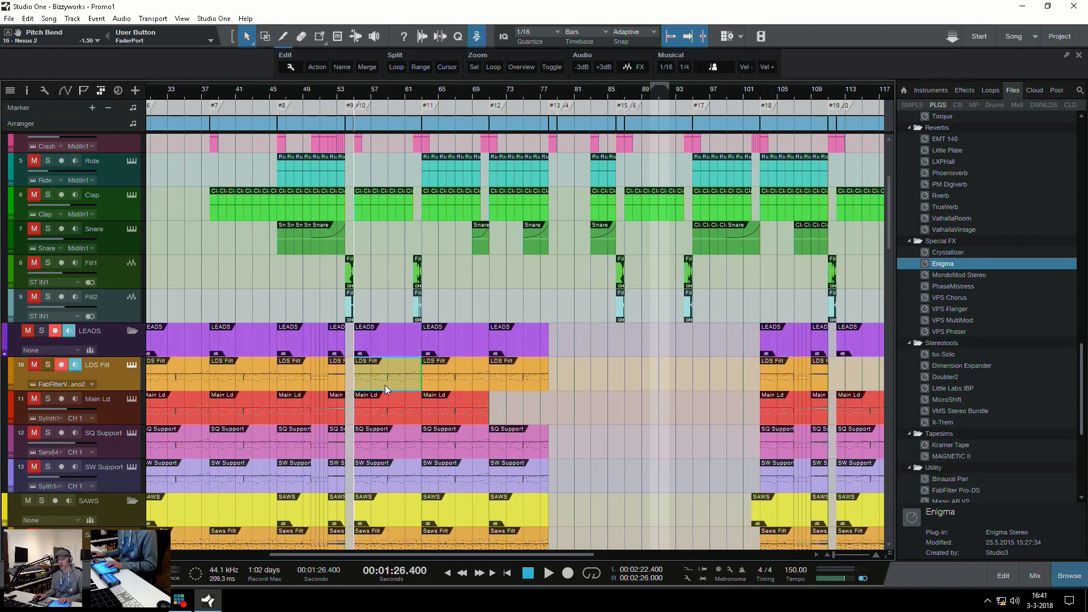
pyautogui.press('e')
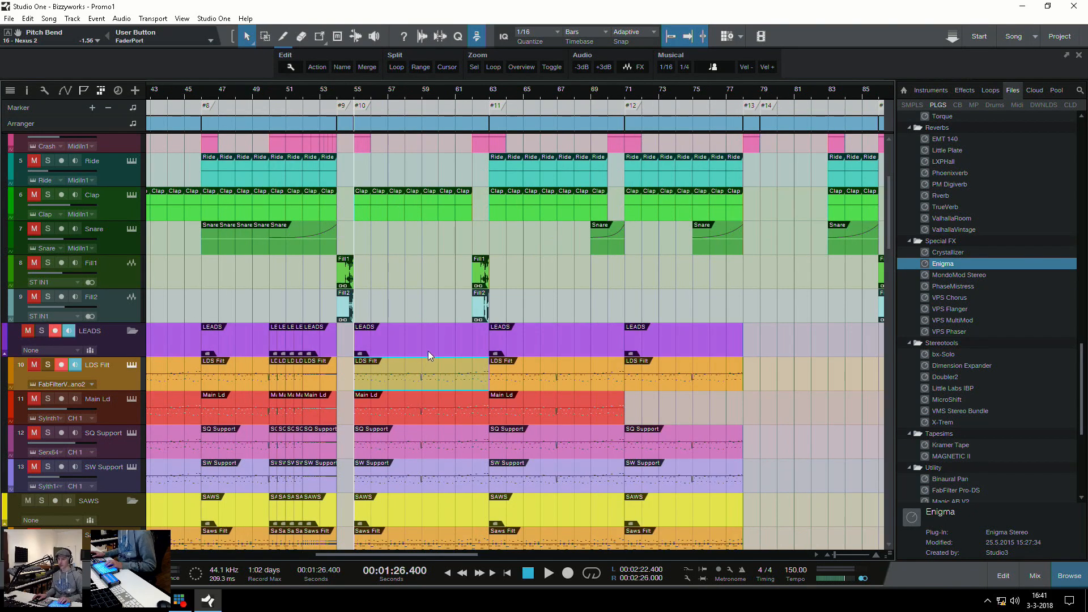
# Return the playhead to marker #11, select the Wide Strings clip there and clear the track's solo
pyautogui.click(491, 233)
pyautogui.scroll(-5, 514, 311)
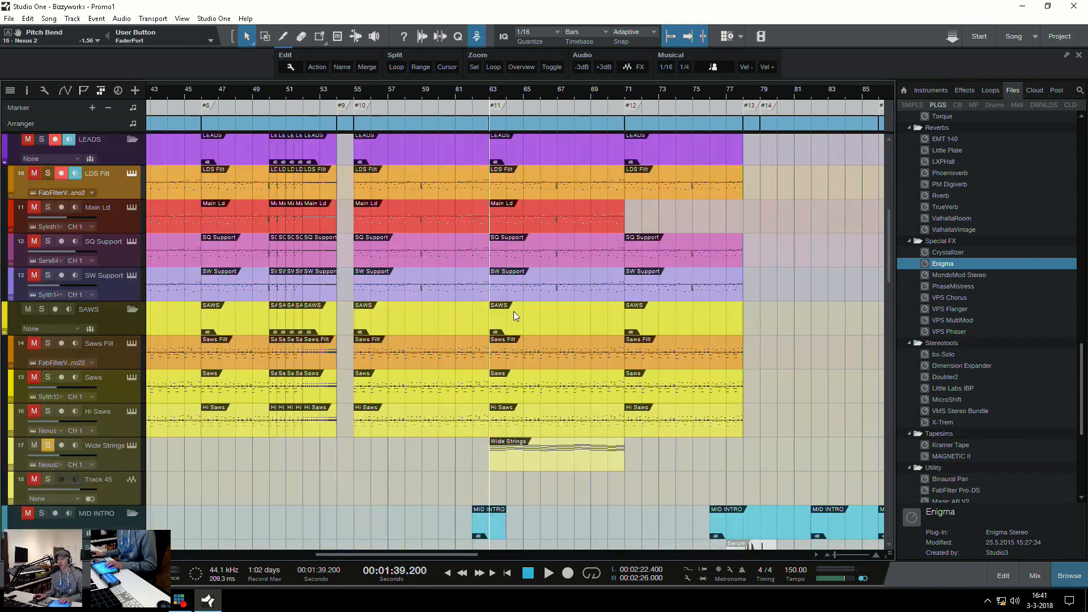
pyautogui.click(539, 464)
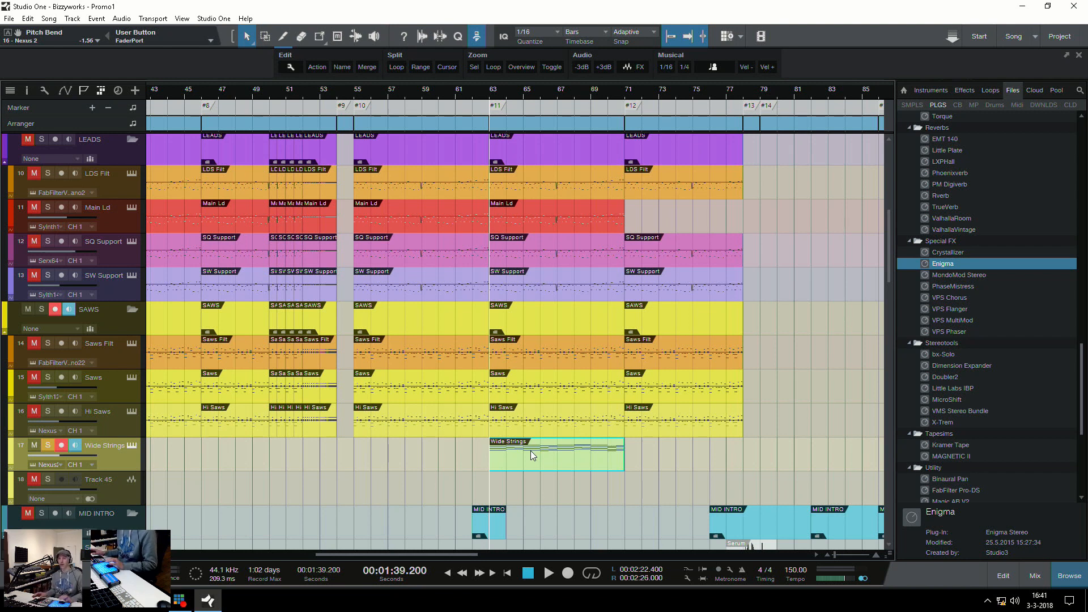
pyautogui.press('w')
pyautogui.press('w')
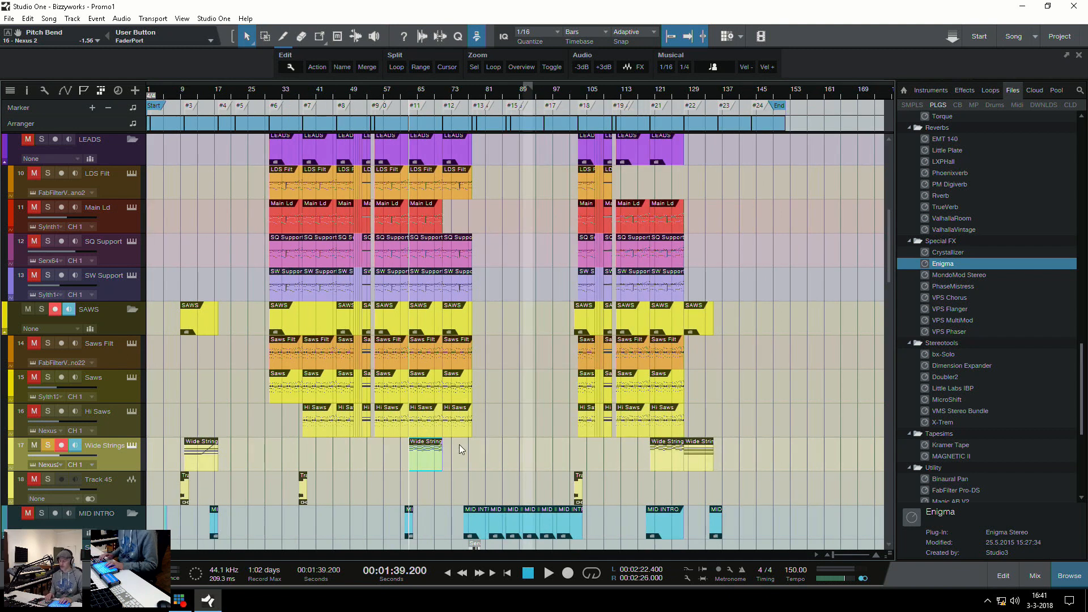
pyautogui.press('s')
# Examine the MID INTRO, OTHER and VOX tracks around marker #11 and place the playhead at marker #12
pyautogui.scroll(-5, 460, 443)
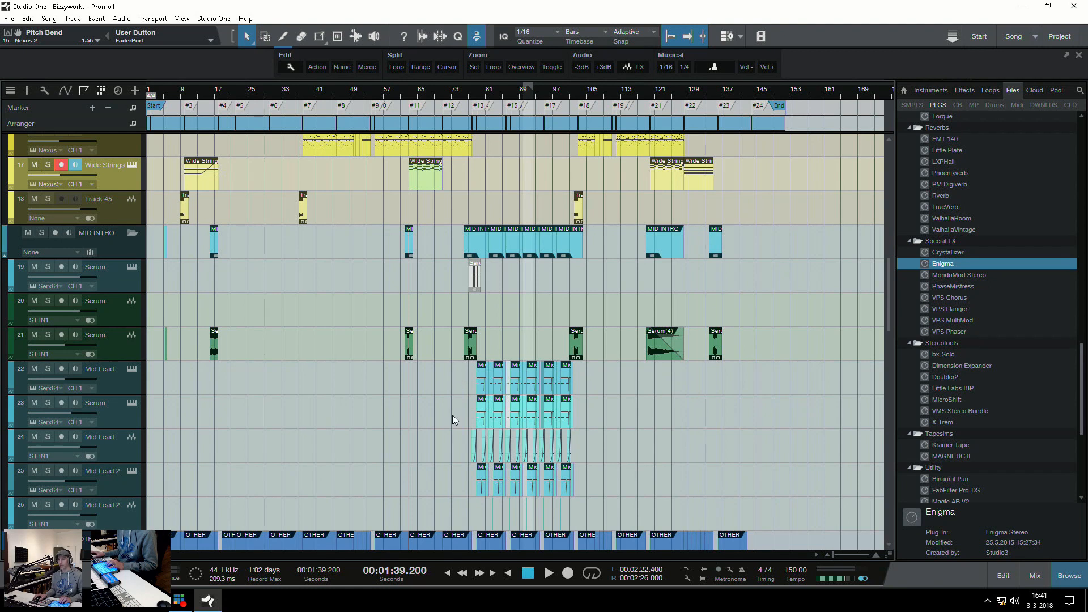
pyautogui.scroll(-7, 457, 427)
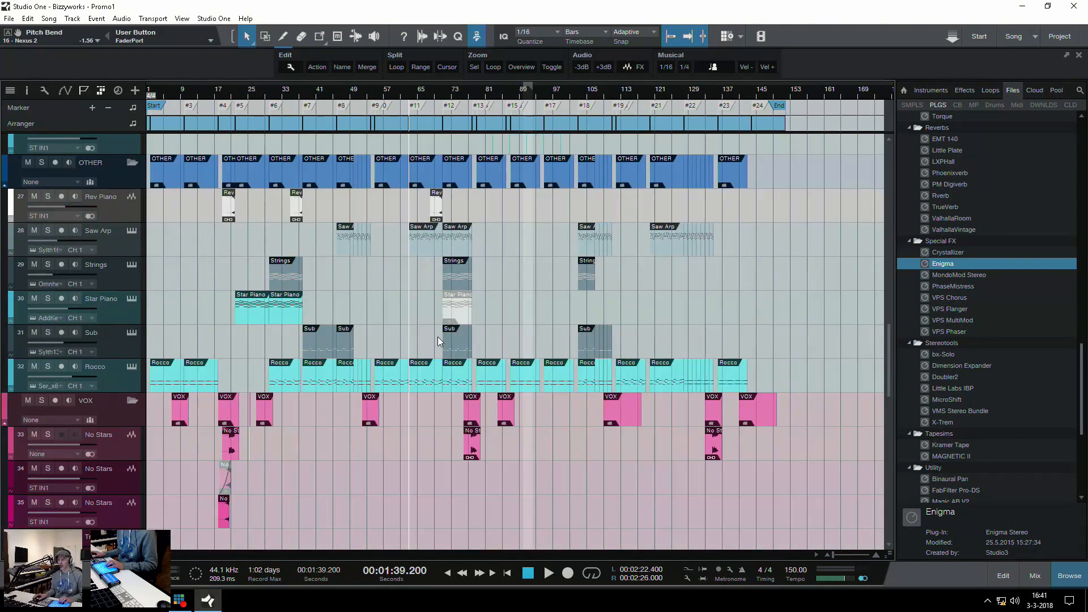
pyautogui.press('e')
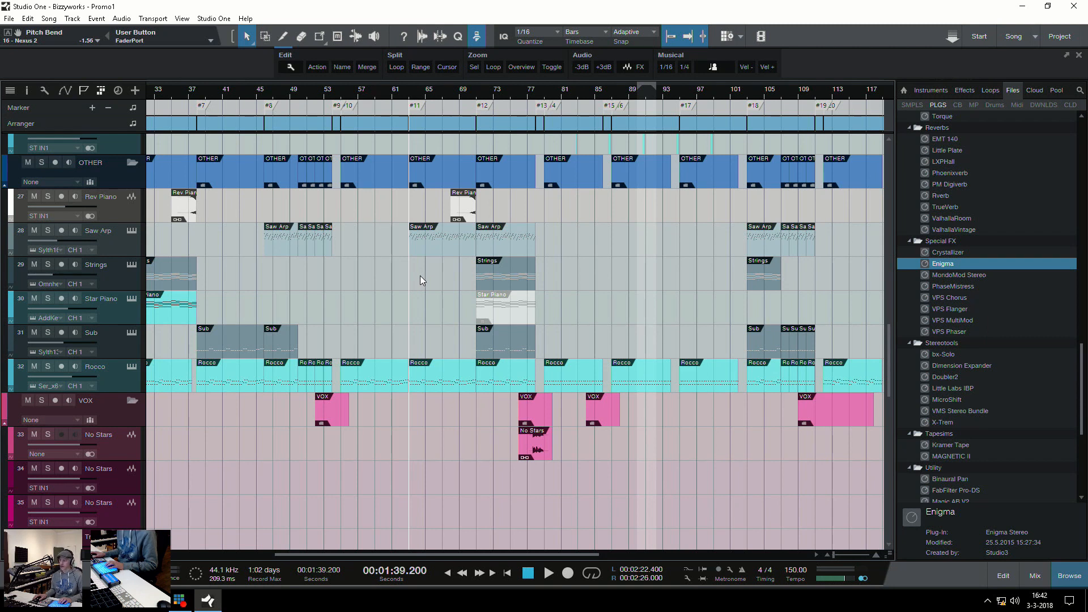
pyautogui.press('e')
pyautogui.scroll(12, 416, 270)
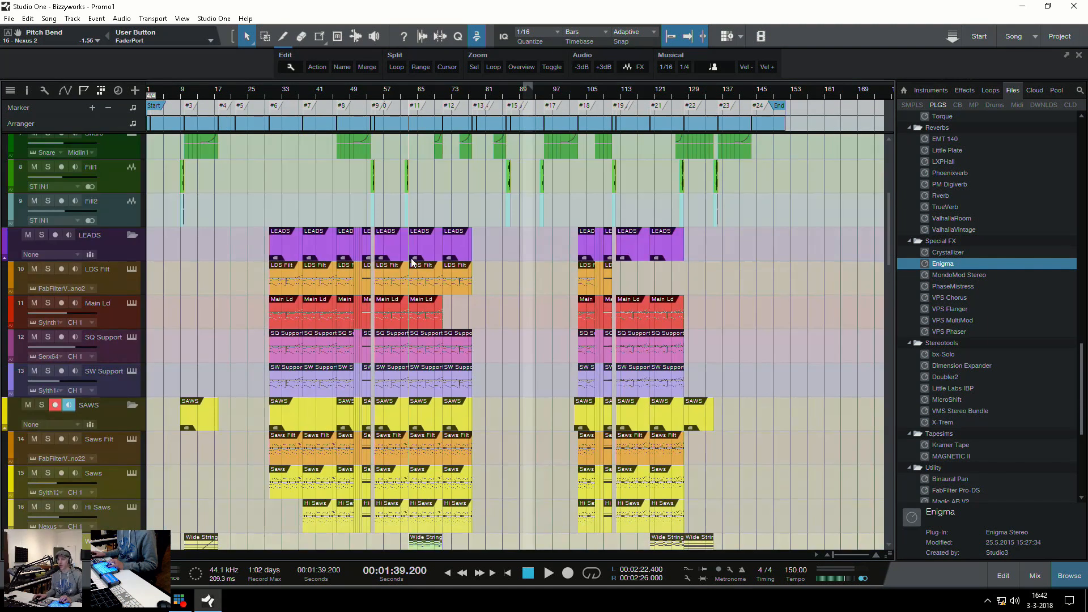
pyautogui.scroll(-4, 412, 262)
pyautogui.press('e')
pyautogui.scroll(-5, 460, 299)
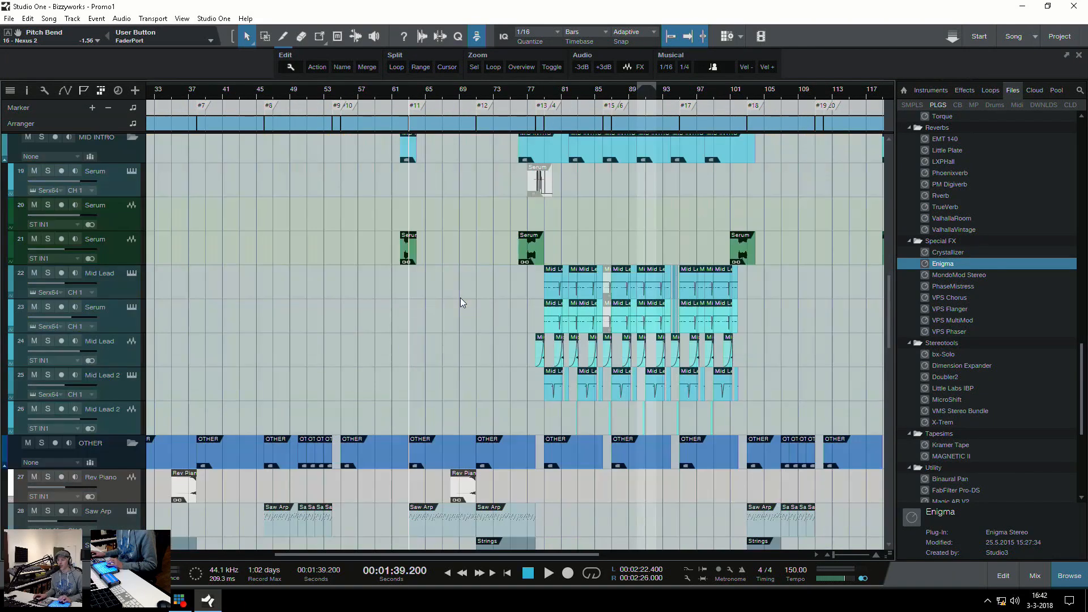
pyautogui.click(475, 390)
# Examine the drum, lead and saw tracks in the section starting at marker #12
pyautogui.scroll(6, 505, 474)
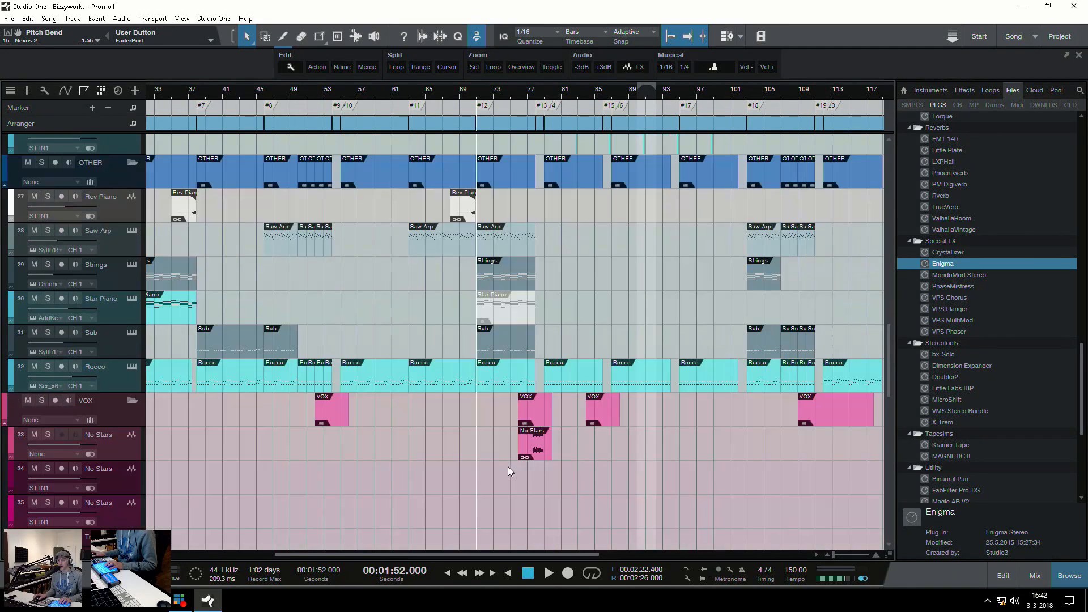
pyautogui.scroll(6, 554, 431)
pyautogui.press('w')
pyautogui.press('e')
pyautogui.press('e')
pyautogui.press('e')
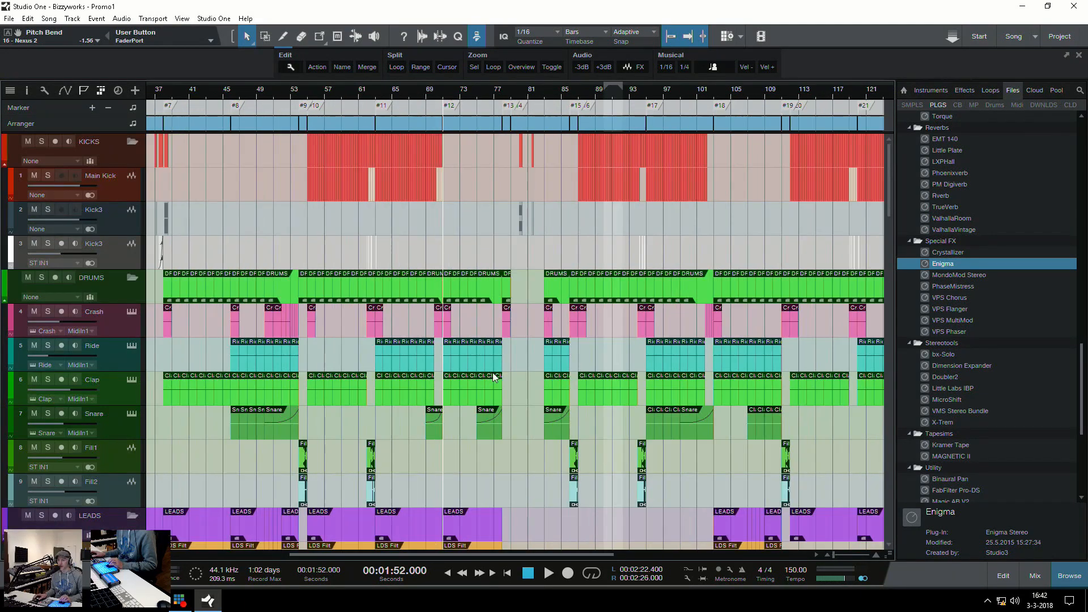
pyautogui.scroll(-5, 494, 366)
pyautogui.press('w')
pyautogui.press('w')
pyautogui.scroll(-6, 539, 396)
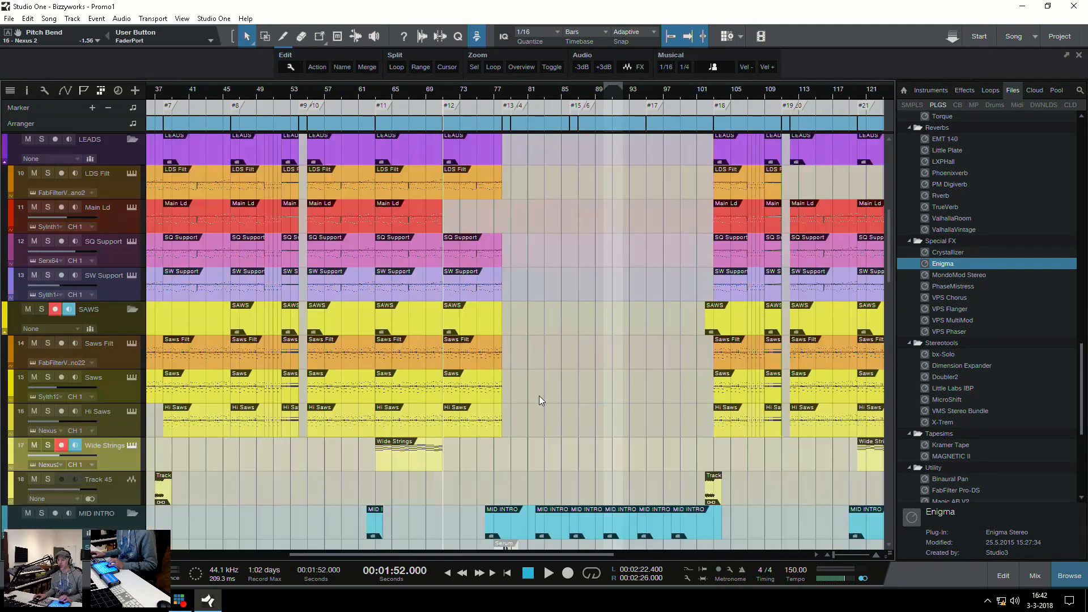
# Place the playhead near bar 76, at the start of the Serum clip before marker #13, and play from there
pyautogui.click(475, 343)
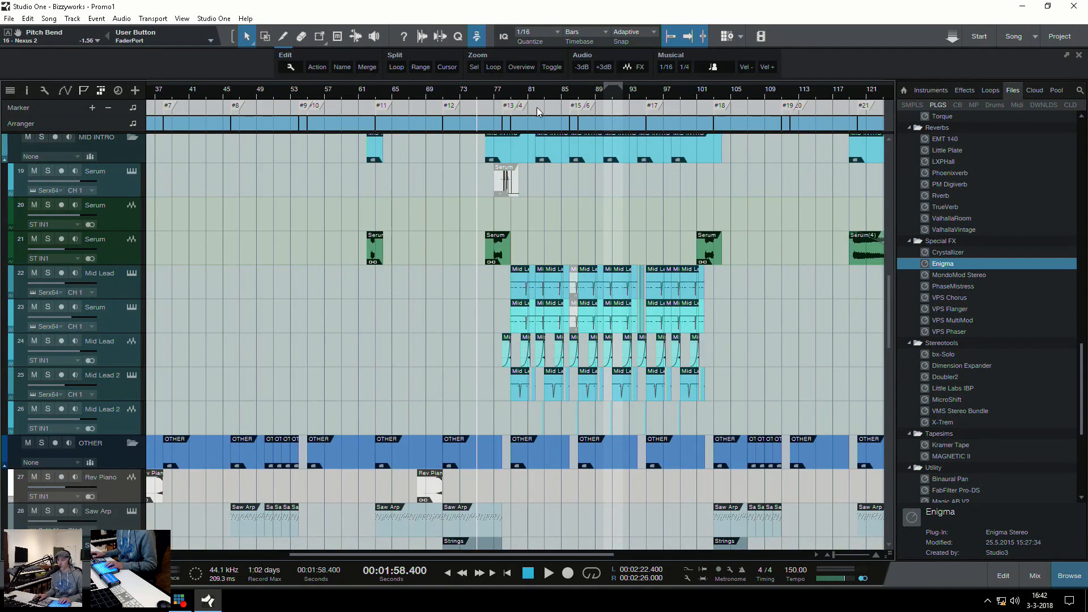
pyautogui.moveTo(544, 94); pyautogui.dragTo(483, 117)
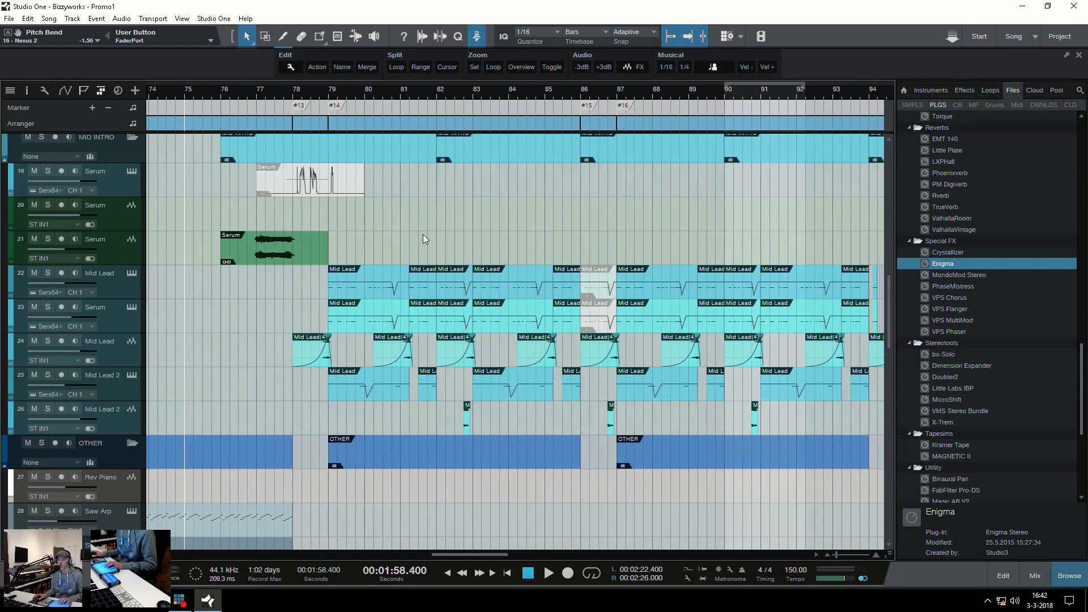
pyautogui.click(234, 321)
pyautogui.press('space')
pyautogui.press('w')
pyautogui.press('w')
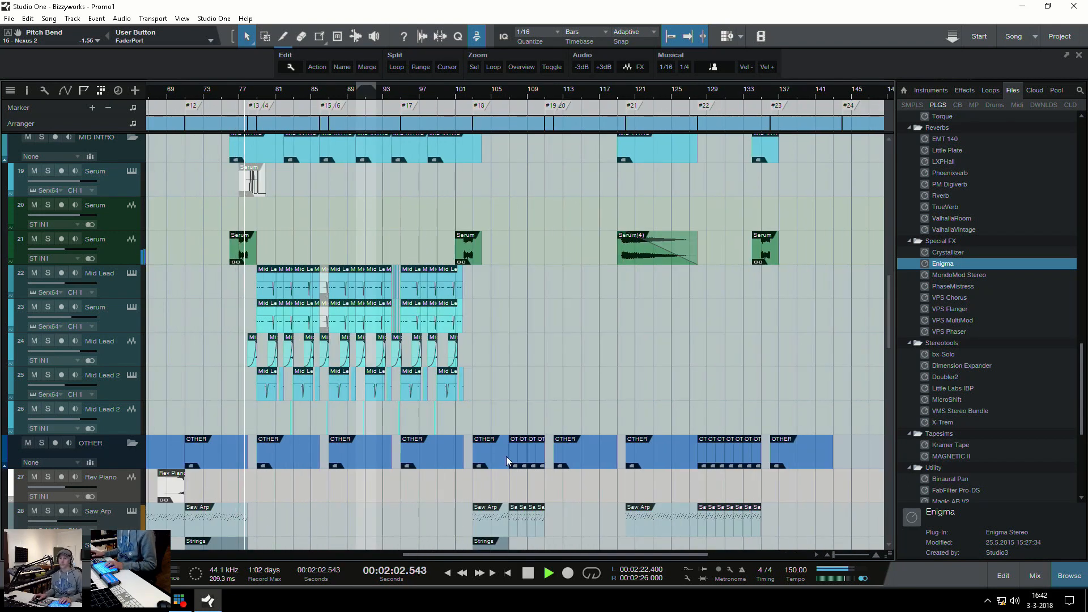
# Follow the playback past marker #14 and examine the layered Mid Lead, Serum and Mid Lead 2 clips
pyautogui.press('e')
pyautogui.press('e')
pyautogui.press('e')
pyautogui.press('w')
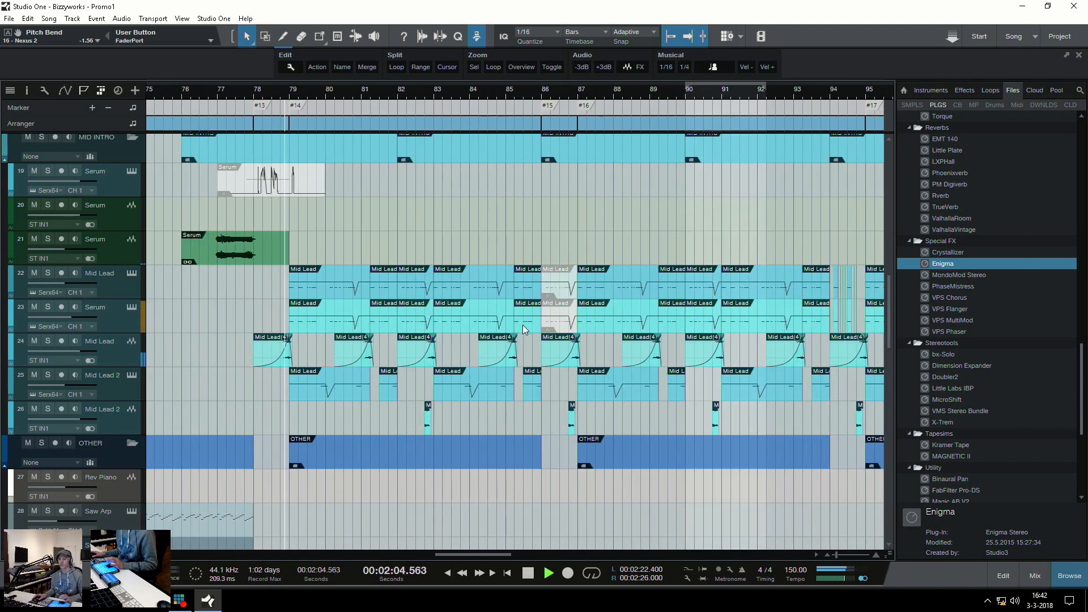
pyautogui.press('w')
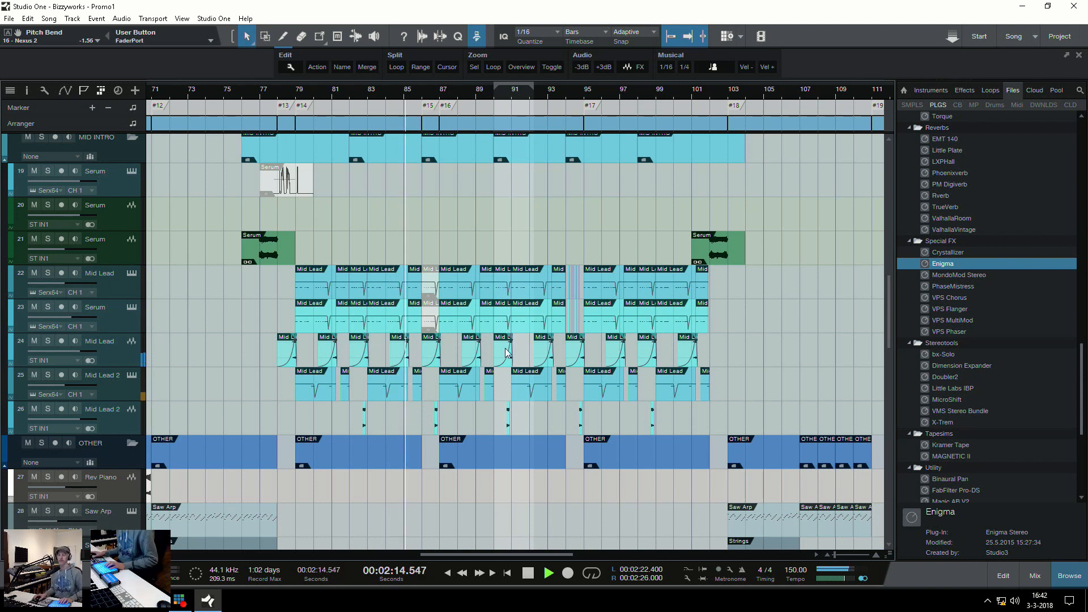
# Examine the drum, MID INTRO and Mid Lead tracks during playback past marker #16, and stop playback near bar 90
pyautogui.scroll(-2, 528, 329)
pyautogui.scroll(5, 584, 358)
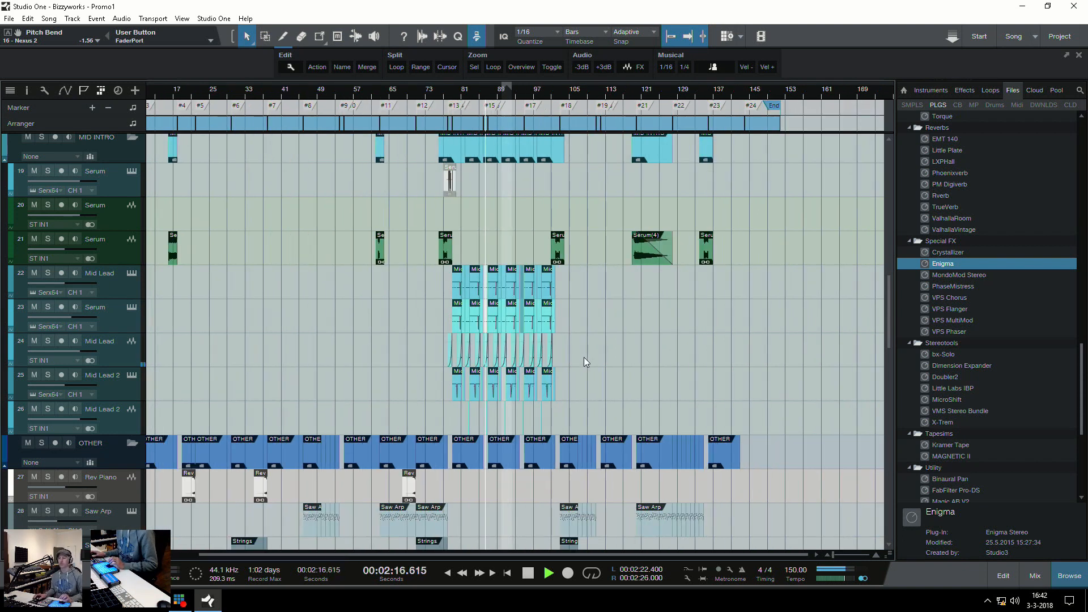
pyautogui.scroll(3, 584, 357)
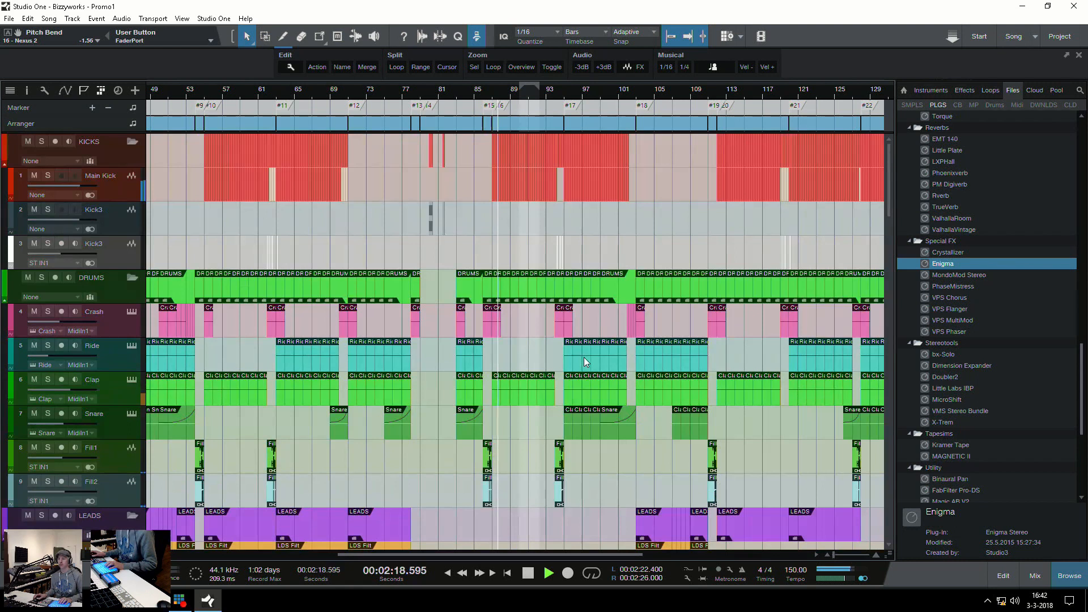
pyautogui.scroll(-6, 584, 357)
pyautogui.scroll(-3, 586, 361)
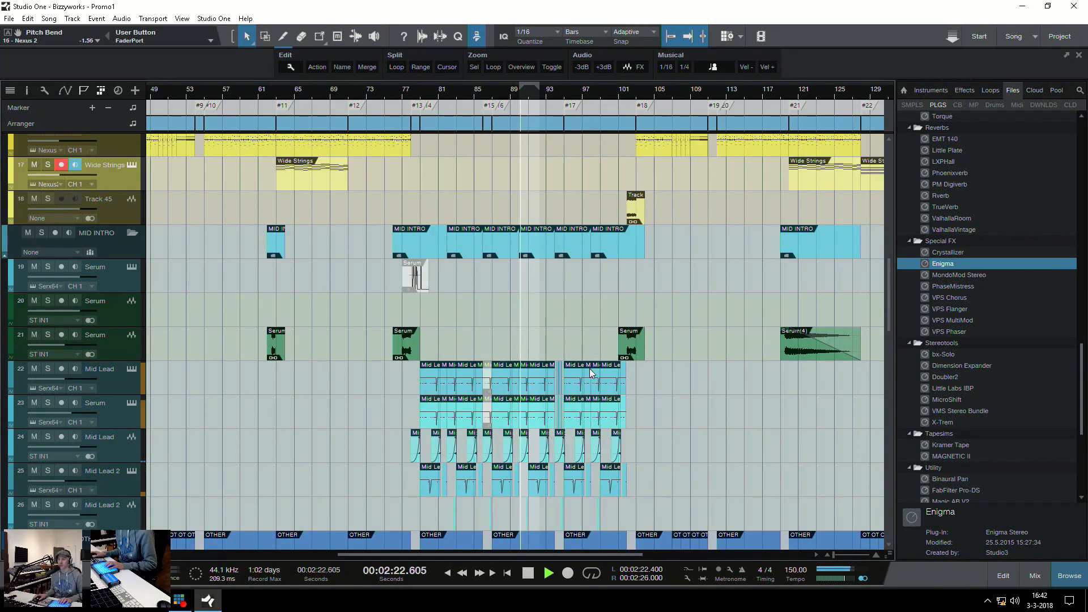
pyautogui.press('space')
# Select the Mid Lead instrument track, track 22, in the MID INTRO folder
pyautogui.scroll(-10, 598, 386)
pyautogui.scroll(8, 597, 386)
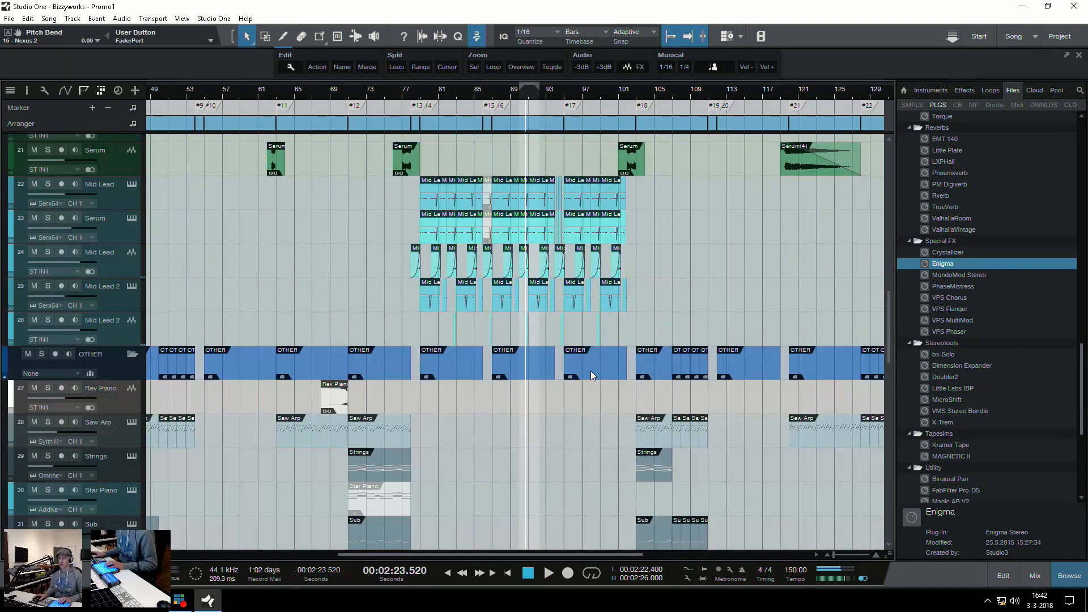
pyautogui.click(122, 290)
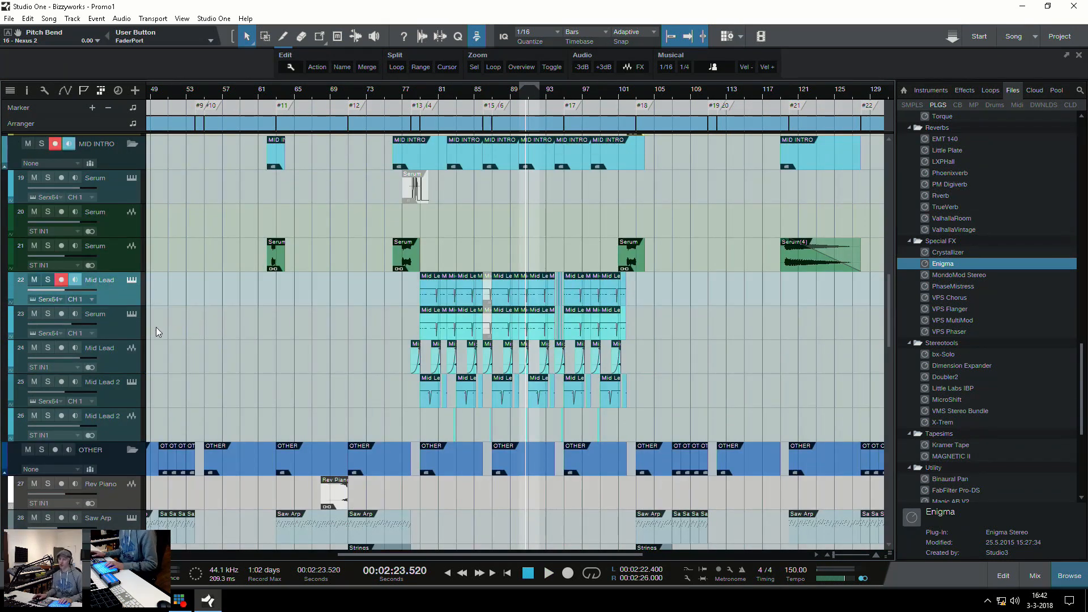
pyautogui.scroll(3, 164, 320)
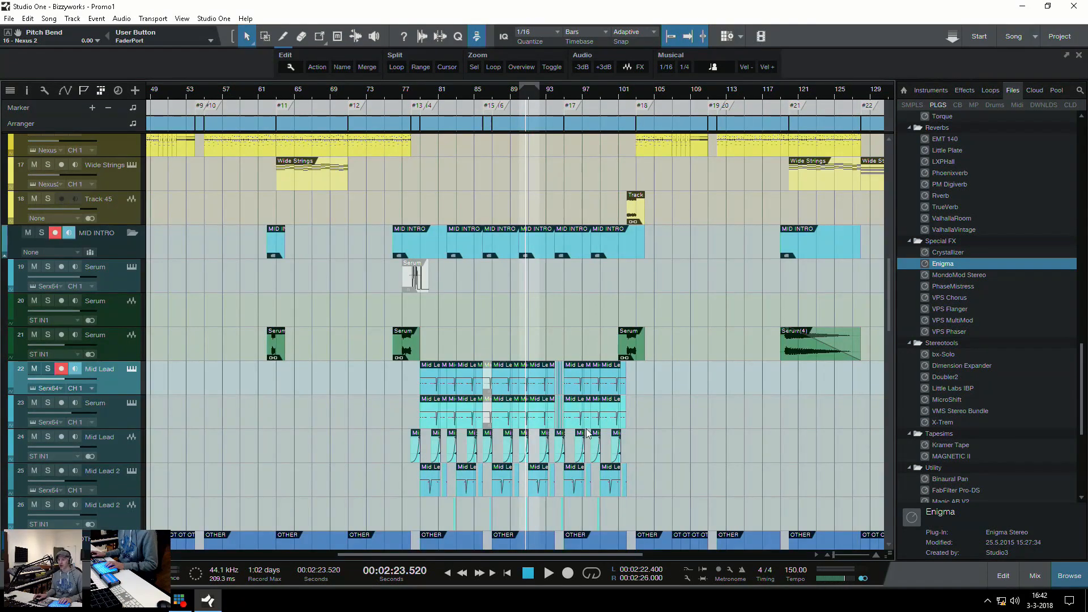
pyautogui.scroll(-5, 599, 431)
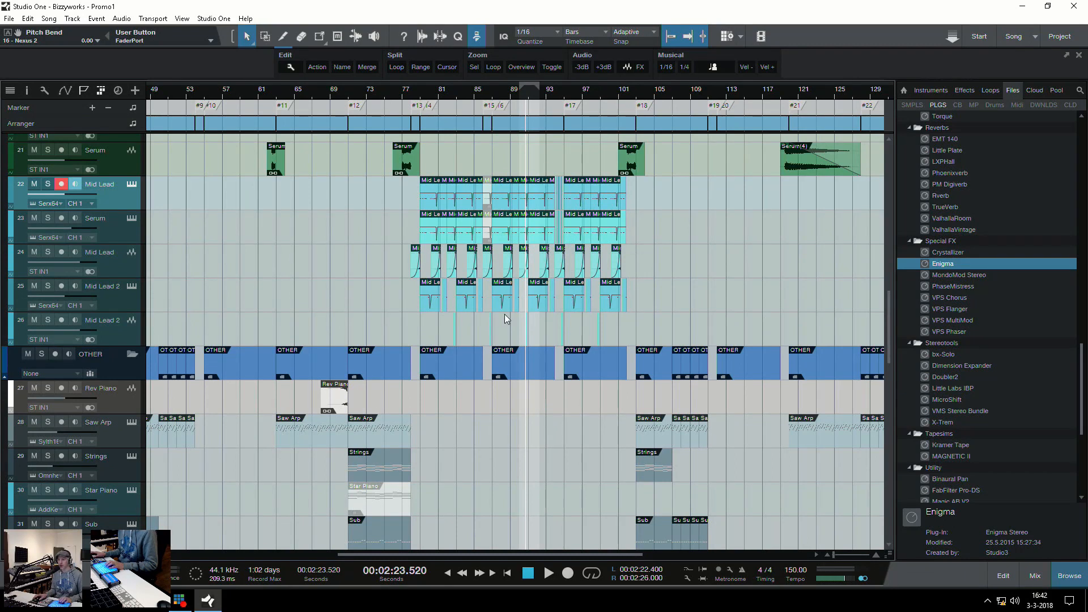
# Examine the layered Mid Lead clips between markers #14 and #18, and the OTHER, VOX and SAWS tracks across the arrangement
pyautogui.press('e')
pyautogui.press('e')
pyautogui.press('e')
pyautogui.press('w')
pyautogui.press('w')
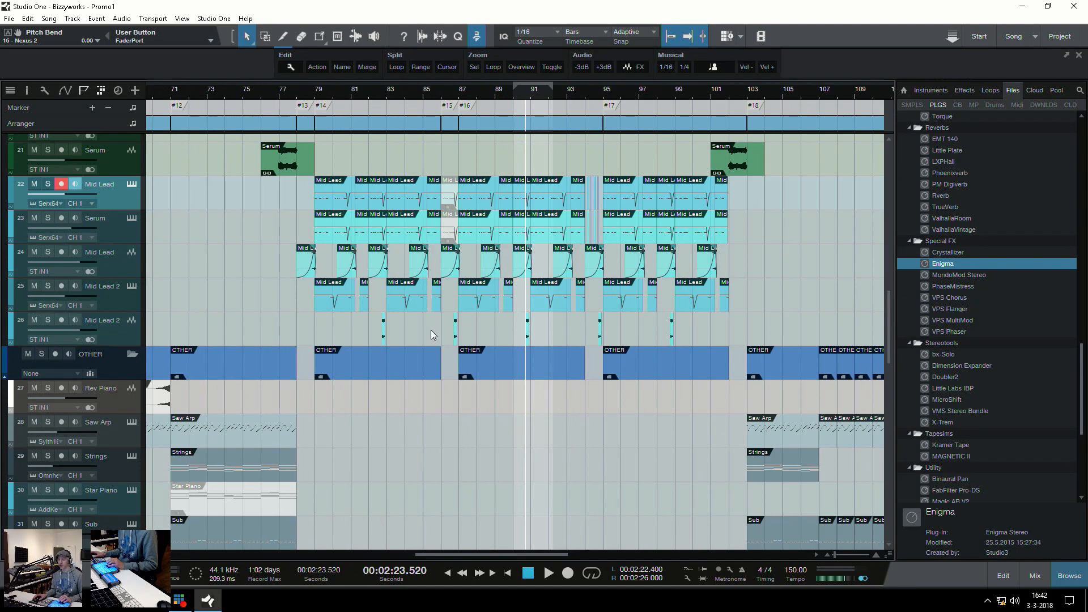
pyautogui.press('w')
pyautogui.press('w')
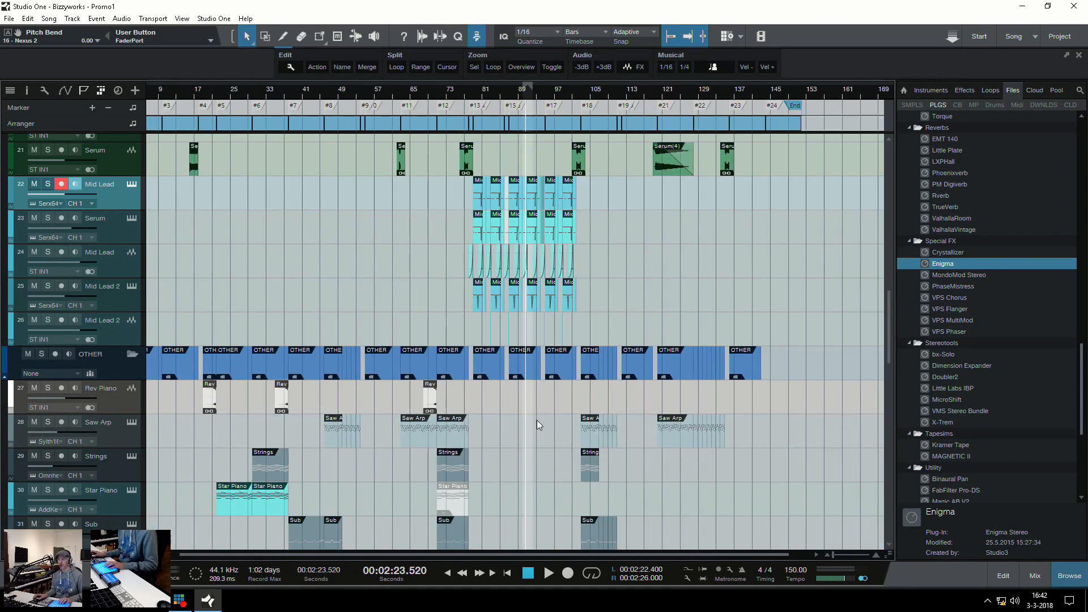
pyautogui.scroll(-5, 536, 420)
pyautogui.scroll(3, 536, 424)
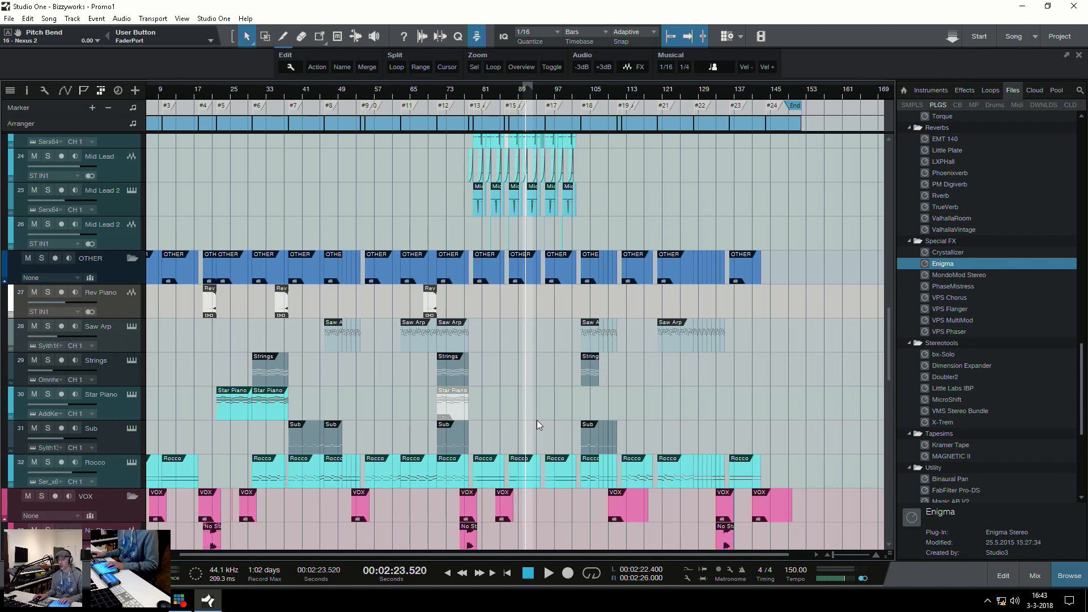
pyautogui.scroll(12, 510, 385)
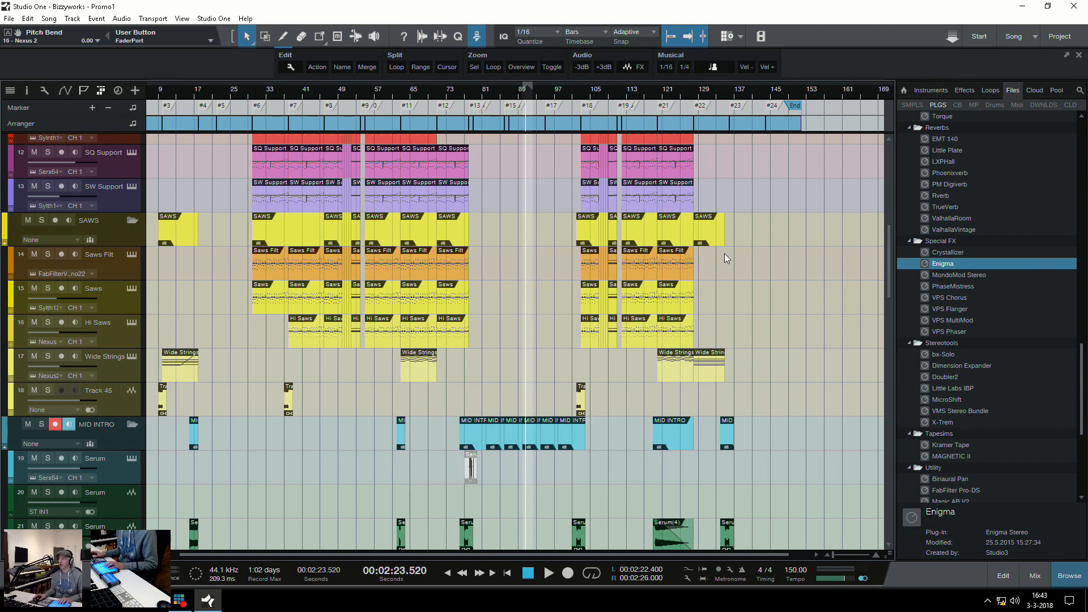
# Switch to the 2018-03-03 Bizzyworks(2) song and view its Fistpumpin Vol. 1 audio waveform across about 17 bars
pyautogui.click(1035, 36)
pyautogui.click(1018, 76)
pyautogui.click(275, 295)
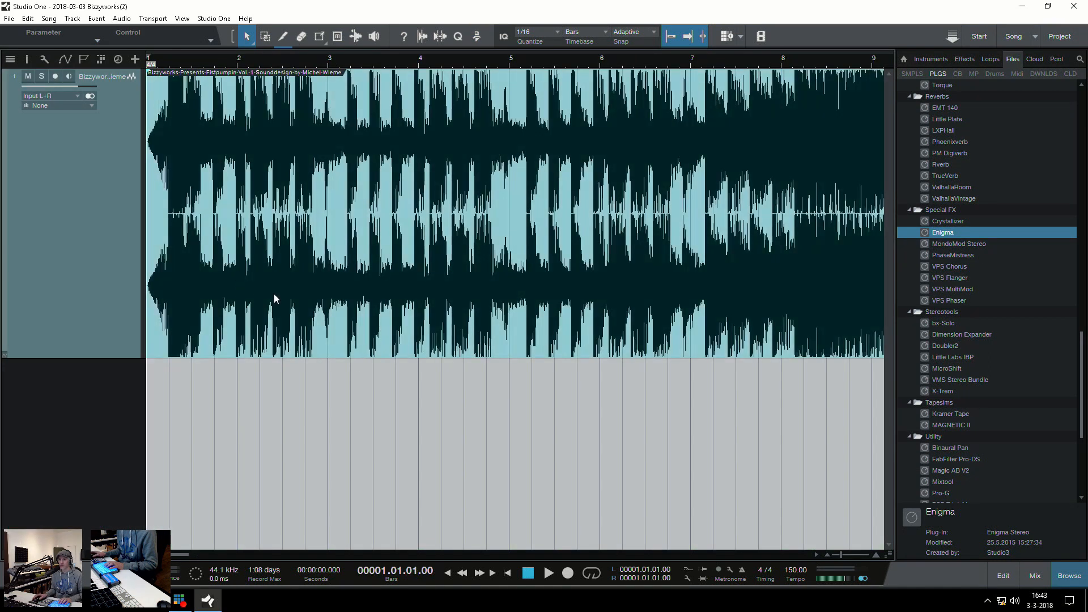
pyautogui.press('w')
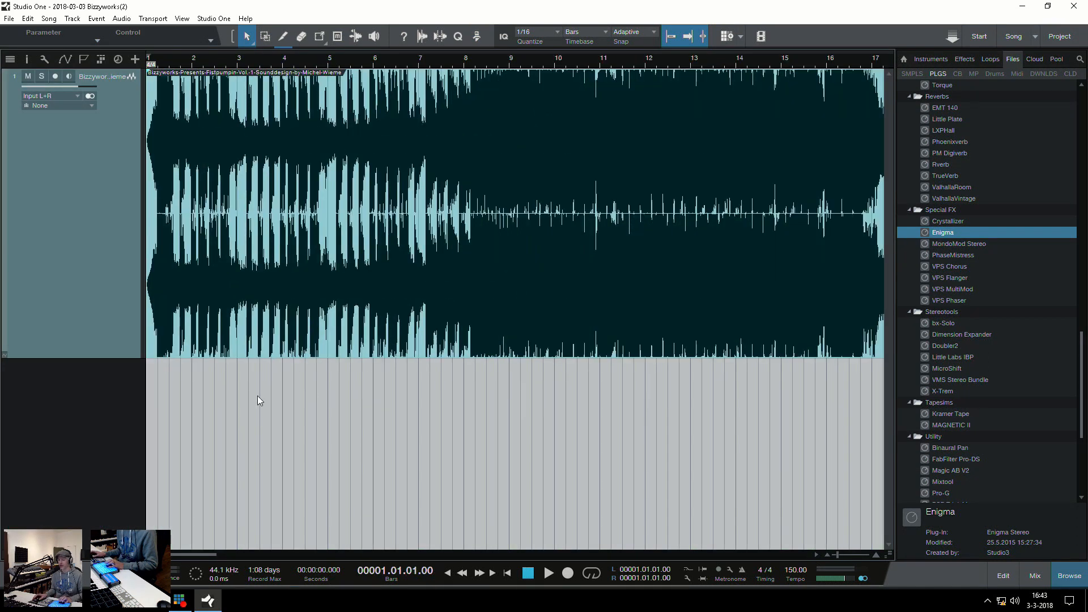